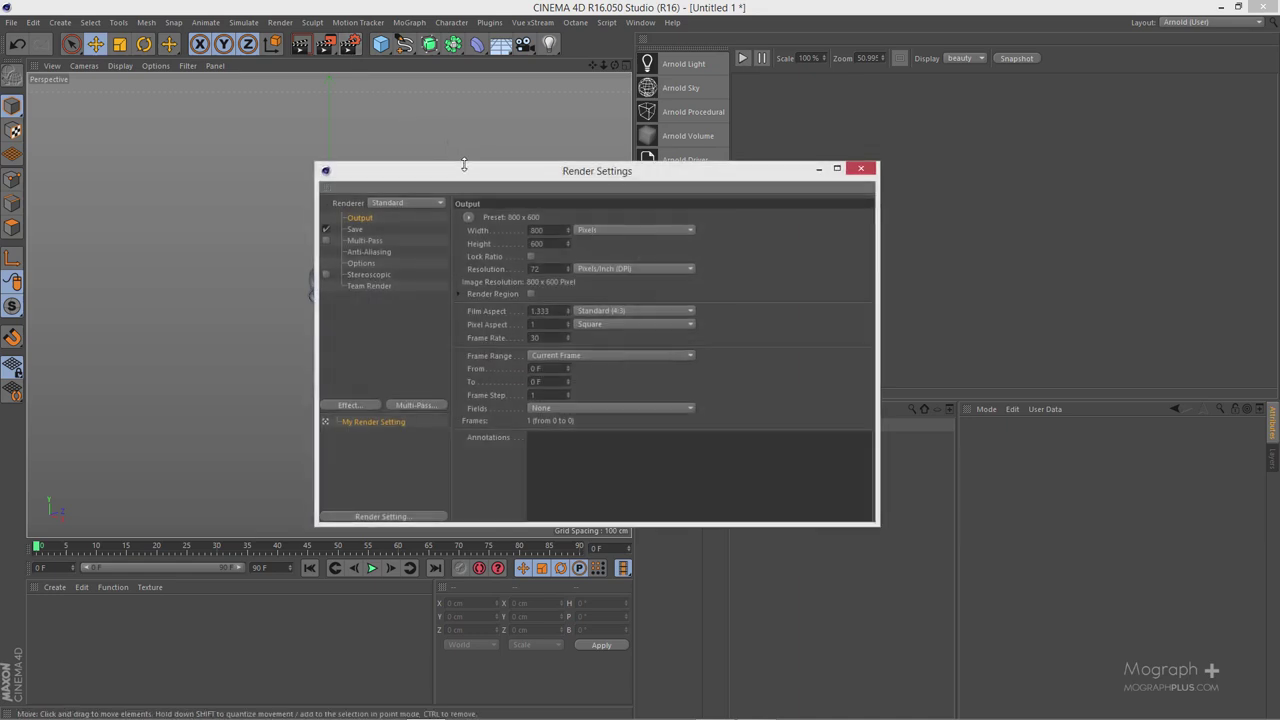
# Step: Switch the renderer to Arnold and set the film aspect to HDTV (16:9), 800 × 450
pyautogui.moveTo(466, 168); pyautogui.dragTo(517, 183)
pyautogui.click(474, 212)
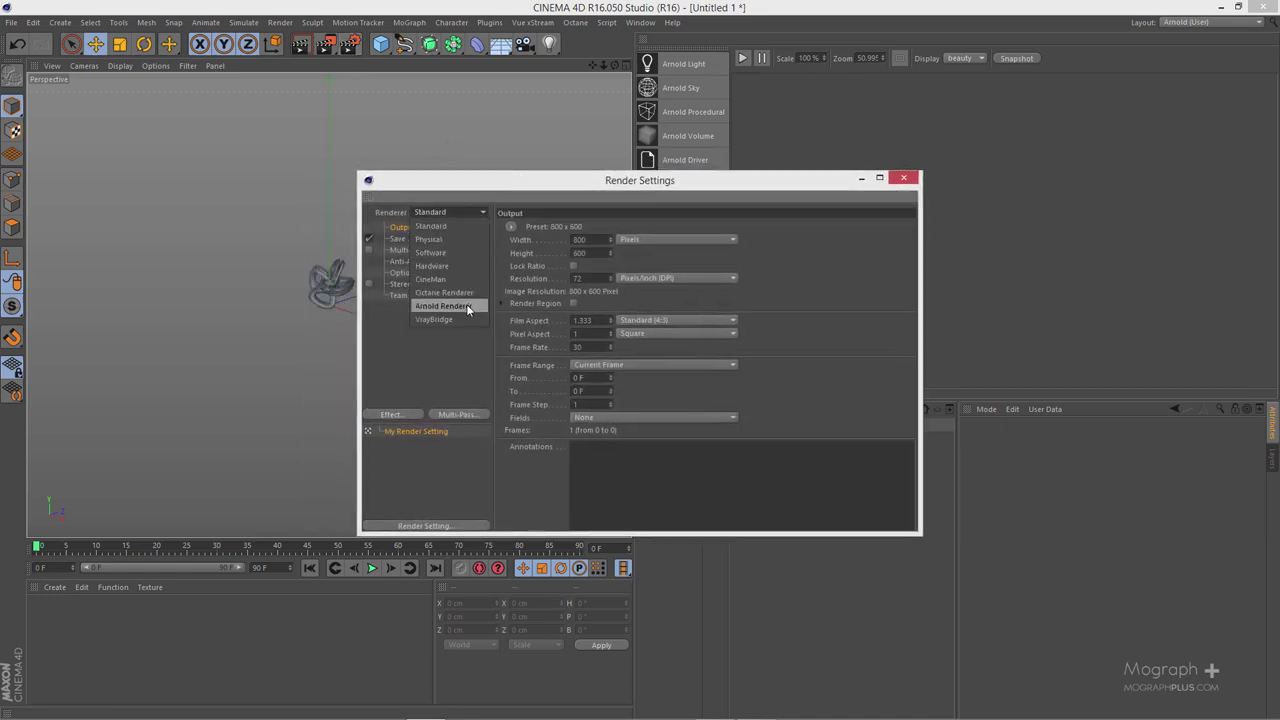
pyautogui.click(467, 307)
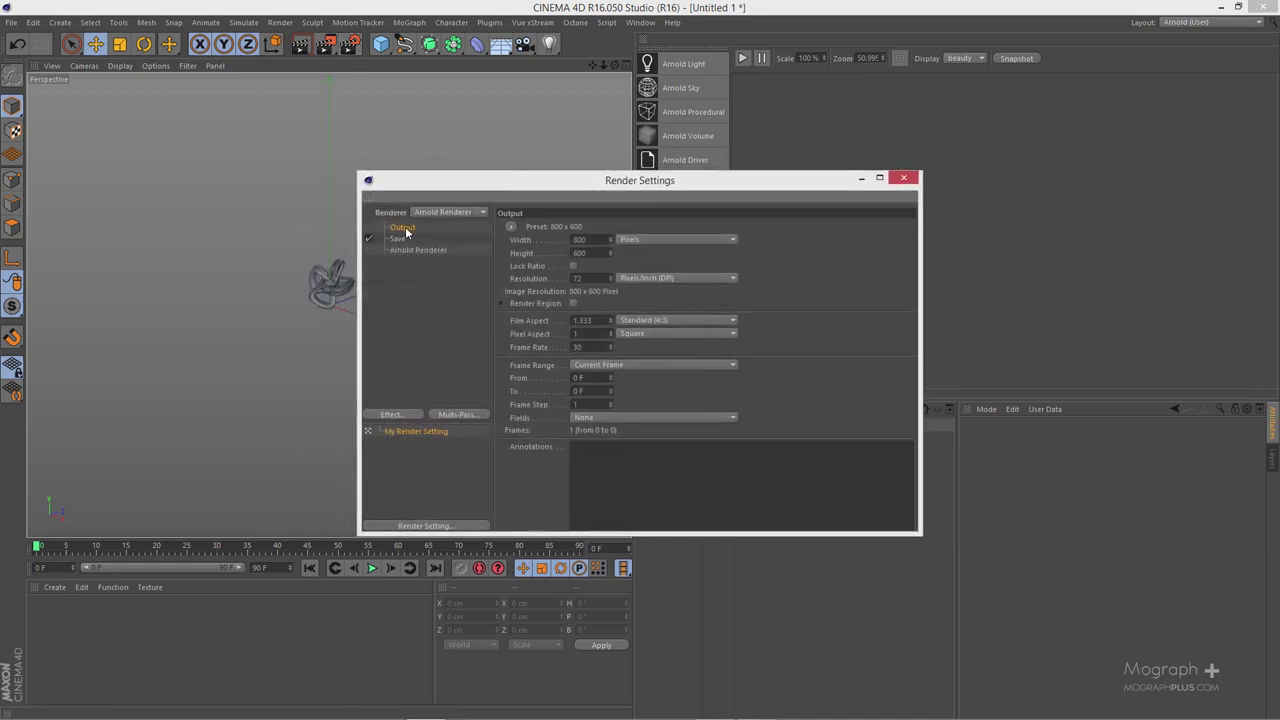
pyautogui.click(684, 322)
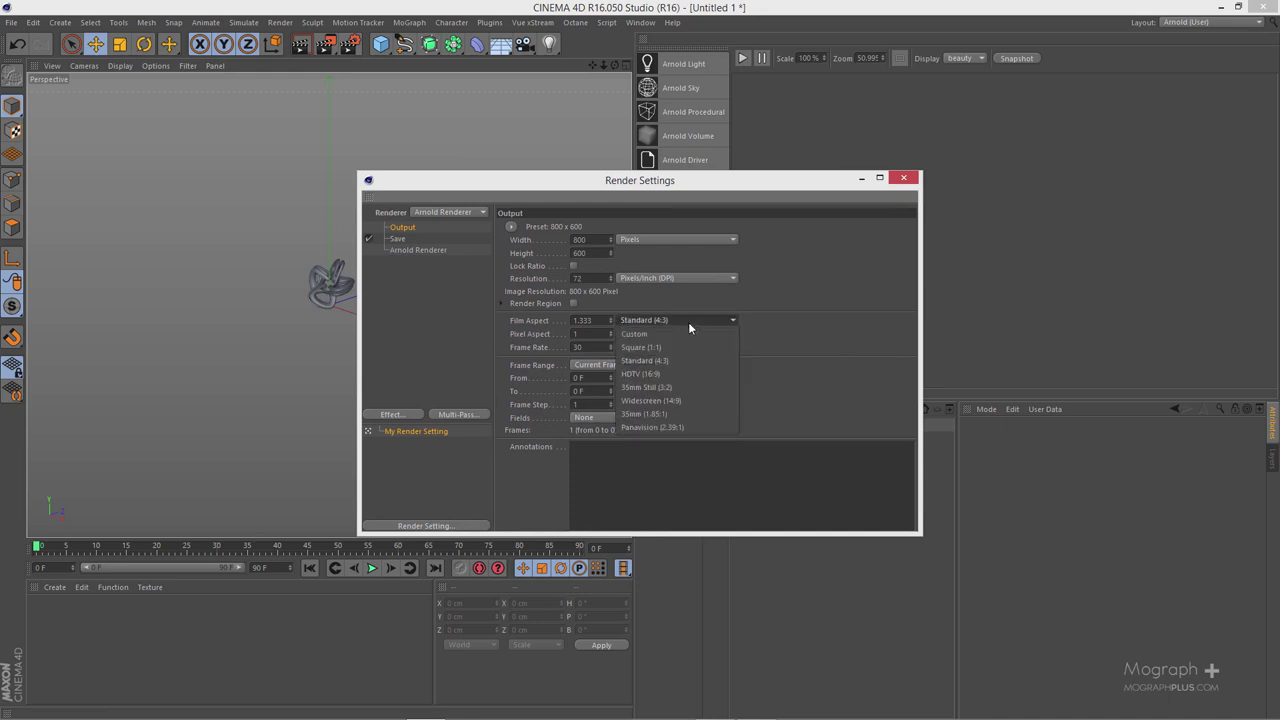
pyautogui.click(688, 371)
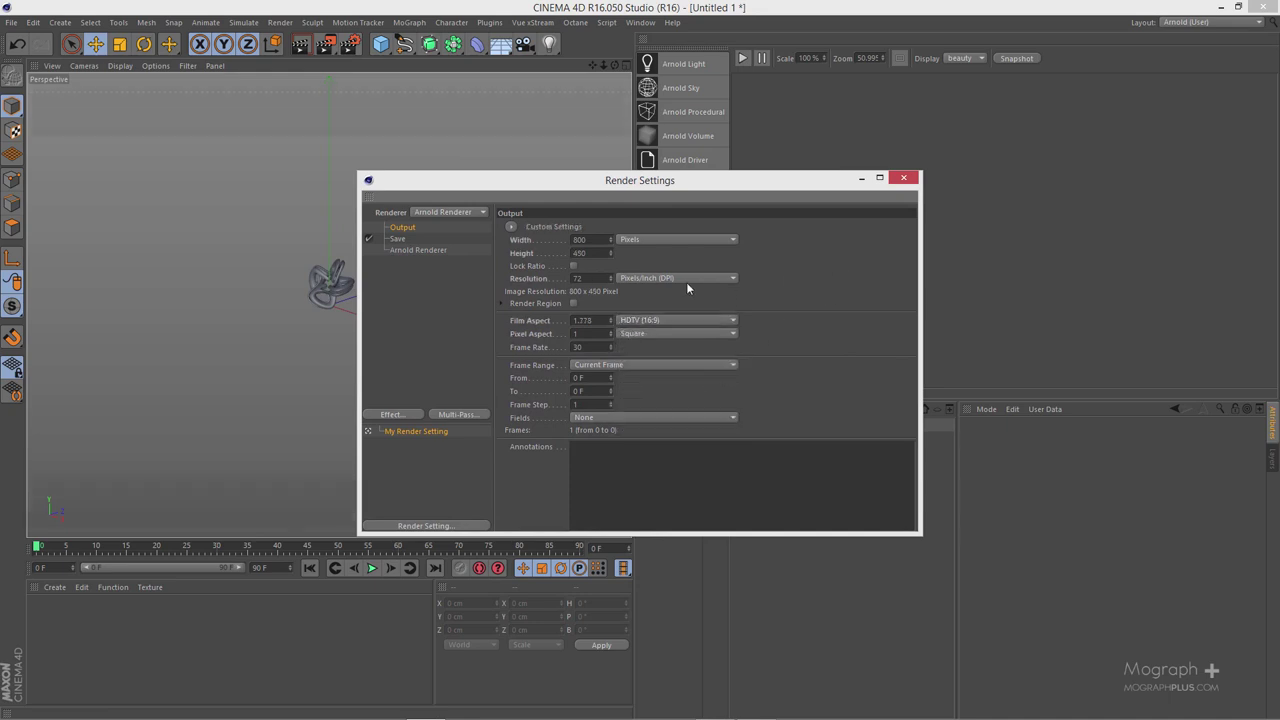
pyautogui.click(905, 179)
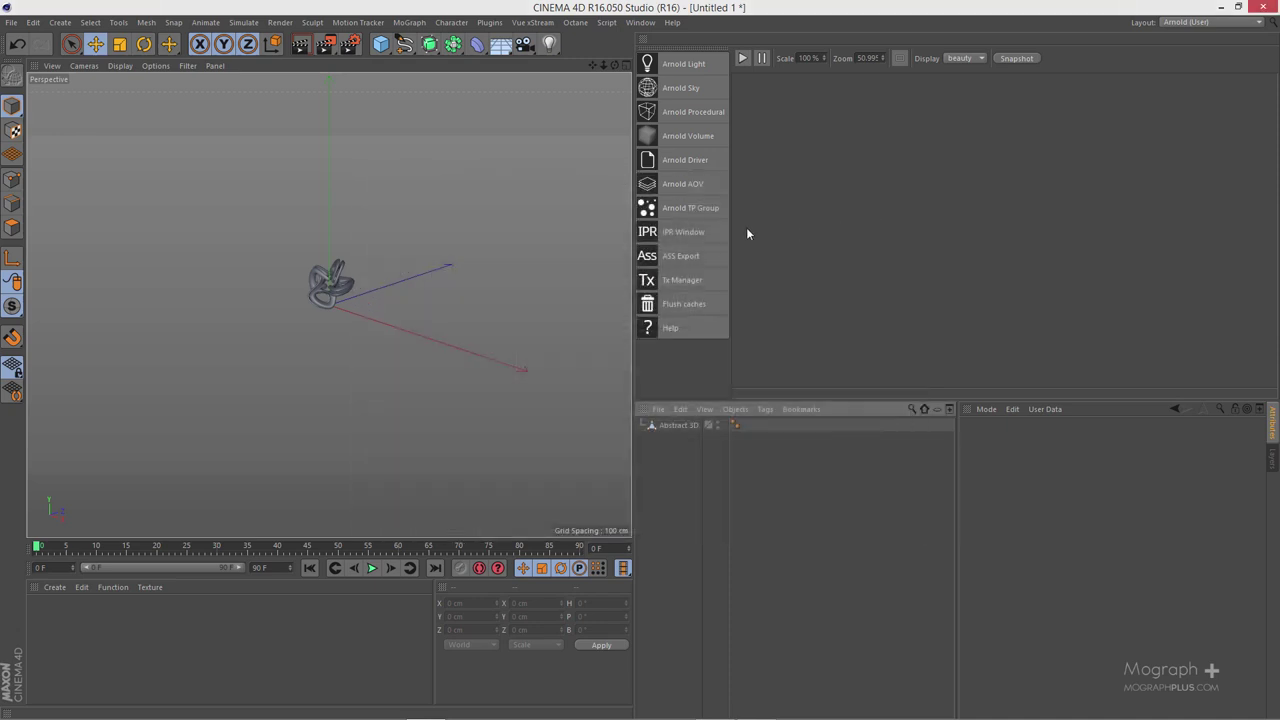
pyautogui.click(489, 22)
pyautogui.moveTo(546, 74)
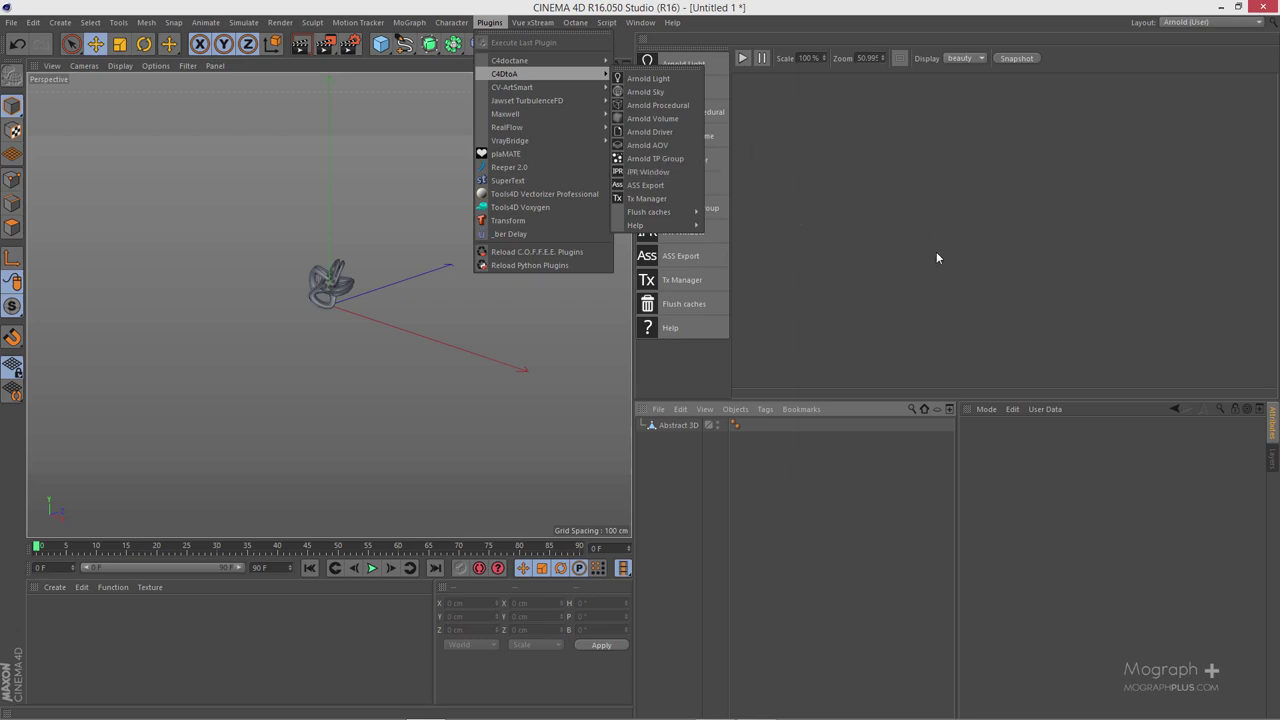
pyautogui.click(871, 485)
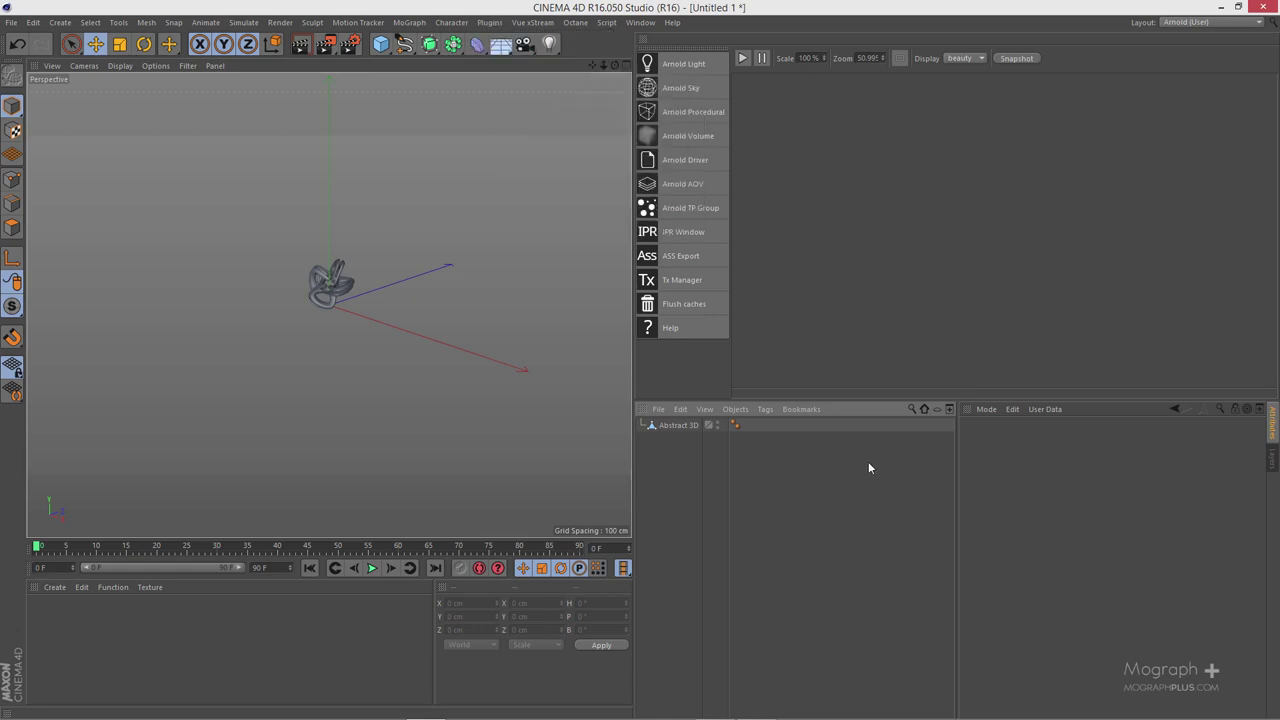
pyautogui.moveTo(868, 405); pyautogui.dragTo(868, 431)
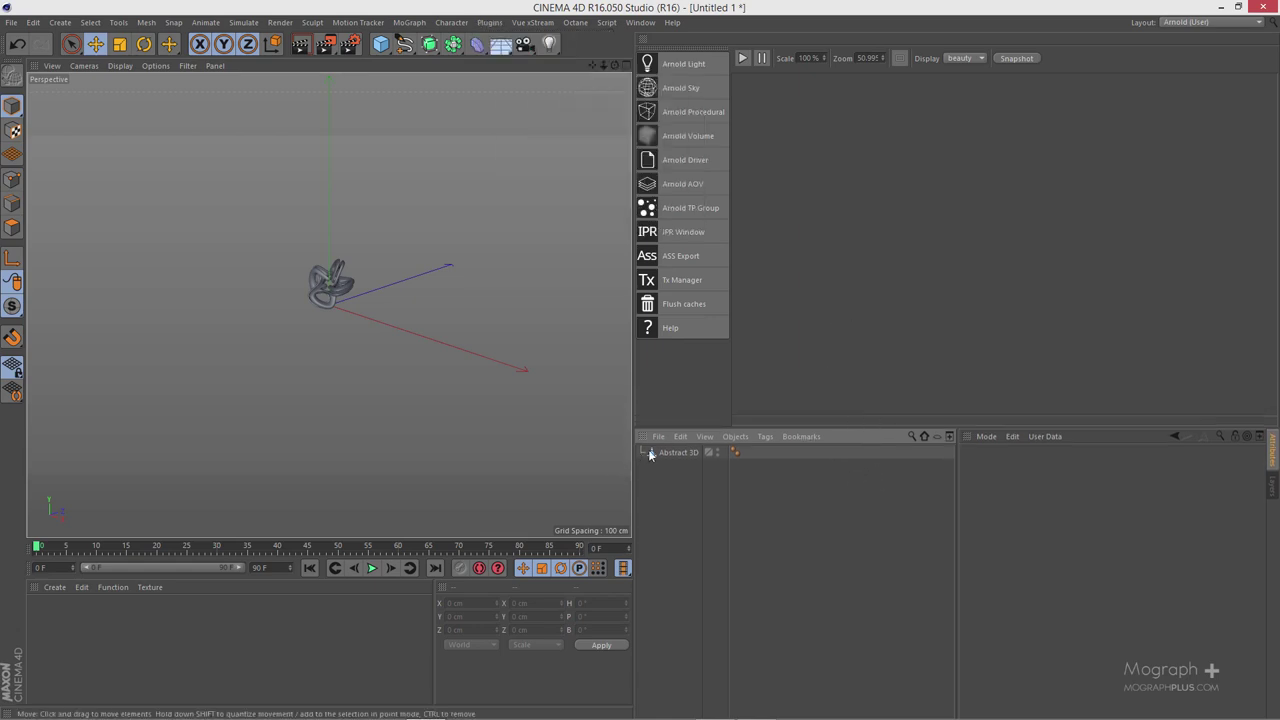
pyautogui.click(330, 285)
pyautogui.scroll(5, 330, 288)
pyautogui.keyDown('alt'); pyautogui.moveTo(330, 288); pyautogui.dragTo(384, 316); pyautogui.keyUp('alt')
pyautogui.scroll(-3, 419, 316)
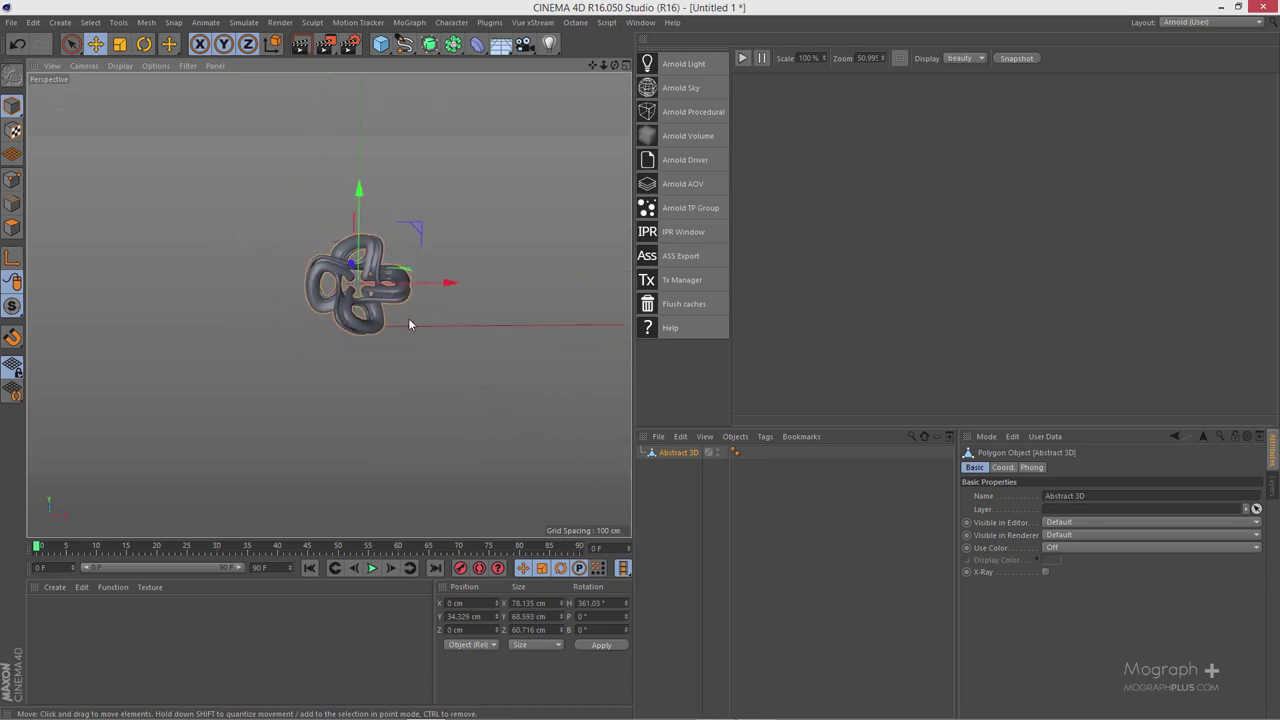
# Step: Add a cube and set its X size to 400 cm
pyautogui.click(380, 43)
pyautogui.scroll(-2, 340, 300)
pyautogui.keyDown('alt'); pyautogui.moveTo(329, 303); pyautogui.dragTo(465, 348); pyautogui.keyUp('alt')
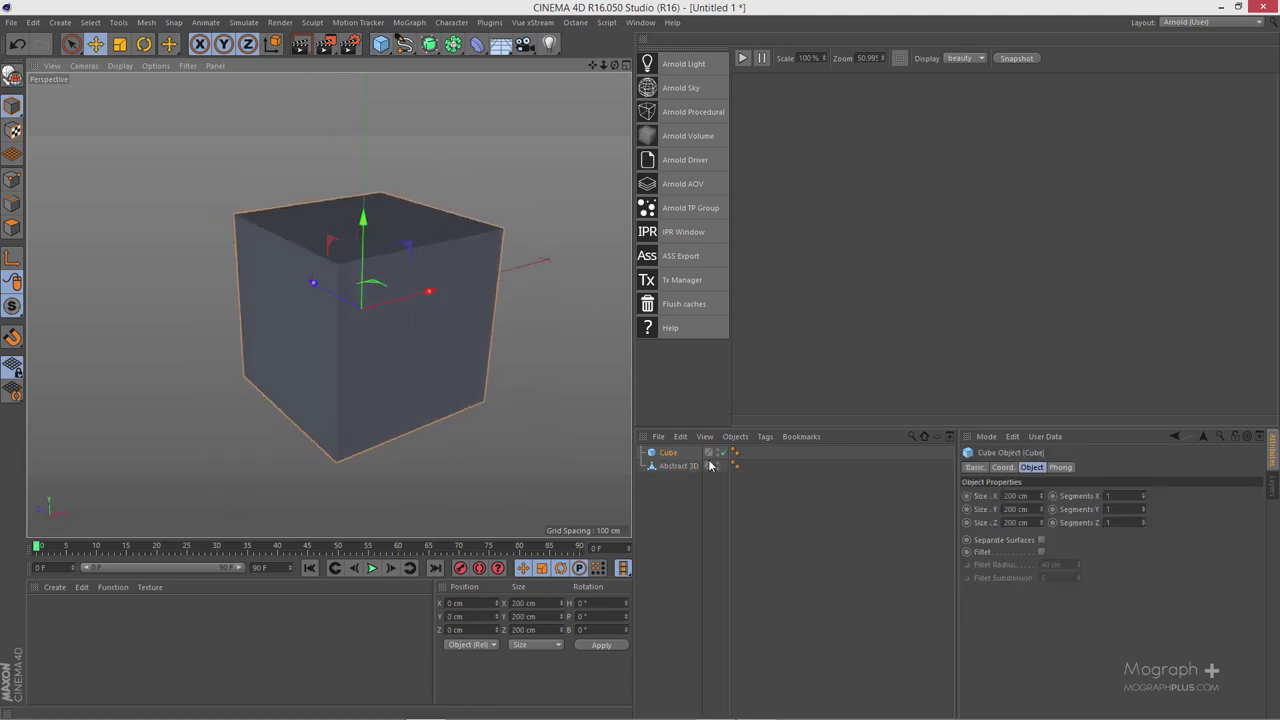
pyautogui.click(1028, 497)
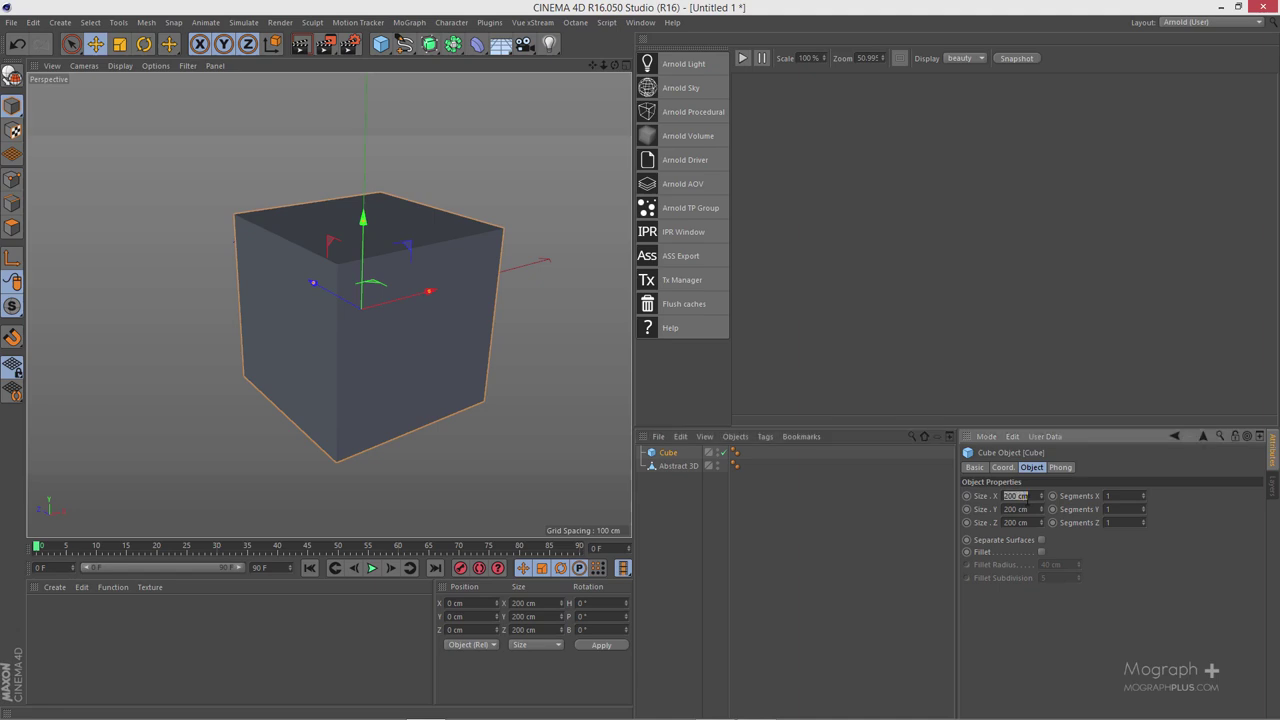
pyautogui.write('400')
pyautogui.press('Return')
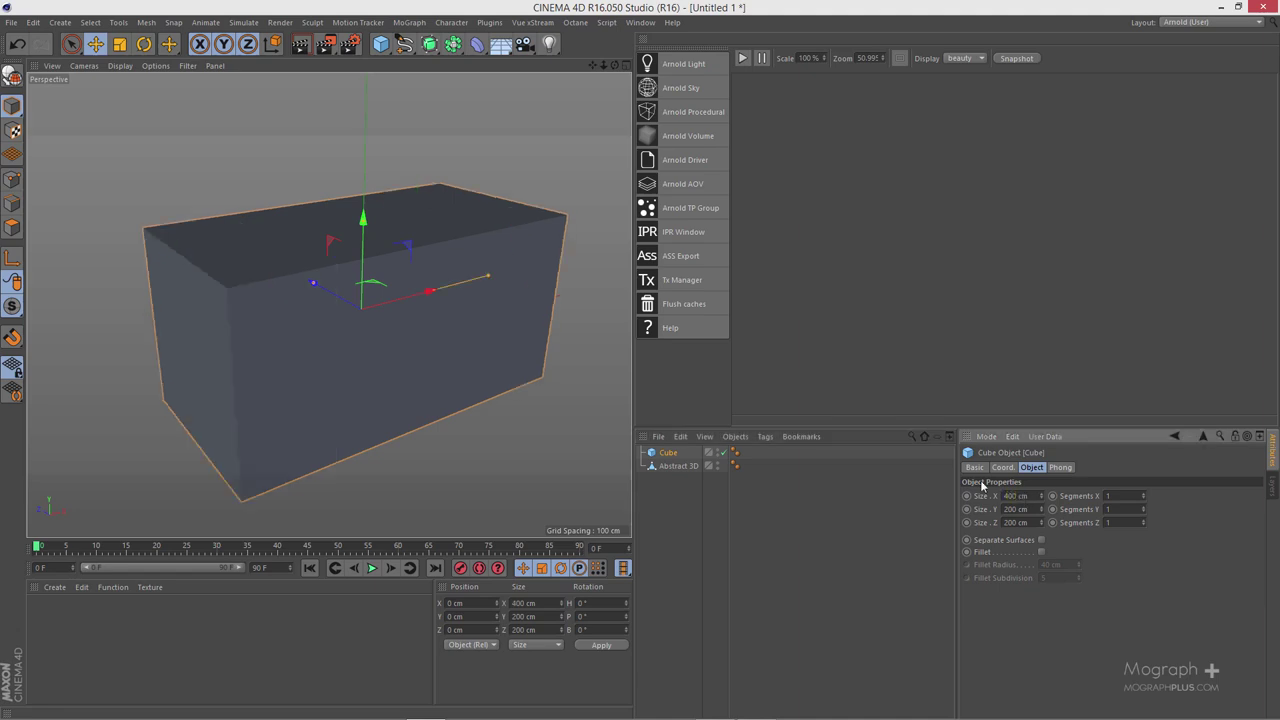
# Step: Divide the cube into 3/2/2 segments, show its polygon edges, and pick Live Selection
pyautogui.keyDown('alt'); pyautogui.moveTo(436, 334); pyautogui.dragTo(466, 334); pyautogui.keyUp('alt')
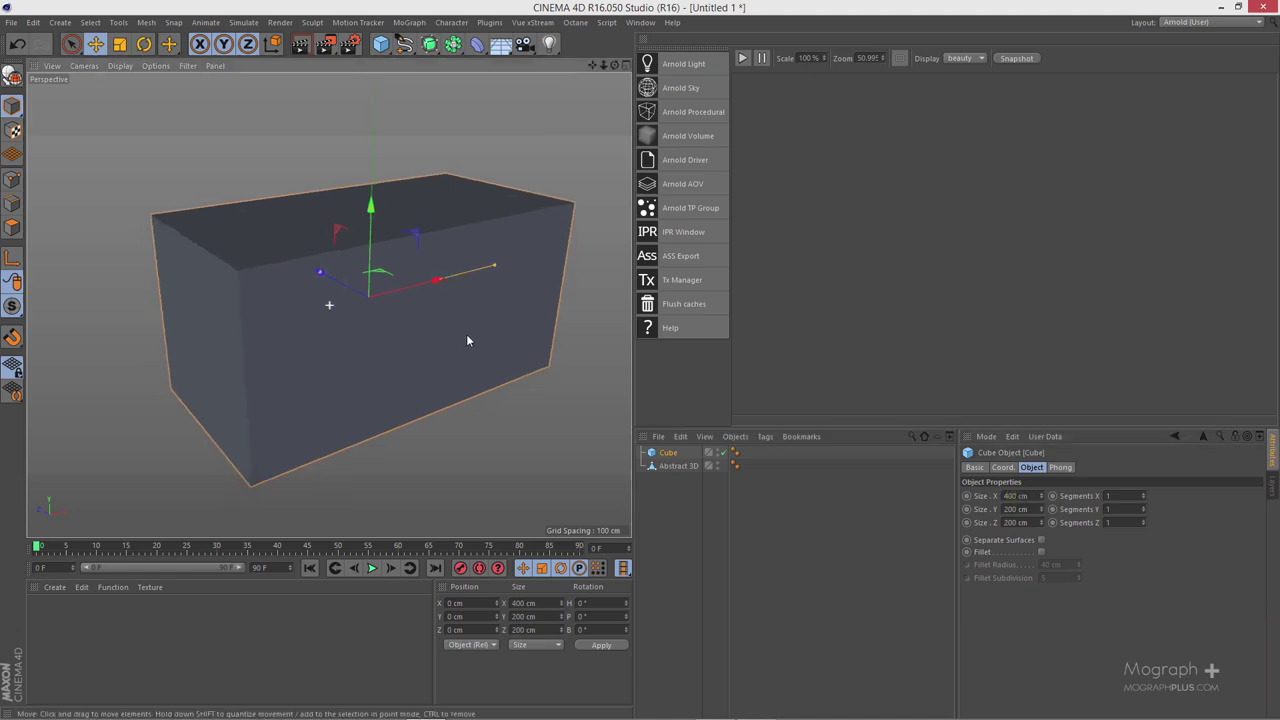
pyautogui.click(1121, 496)
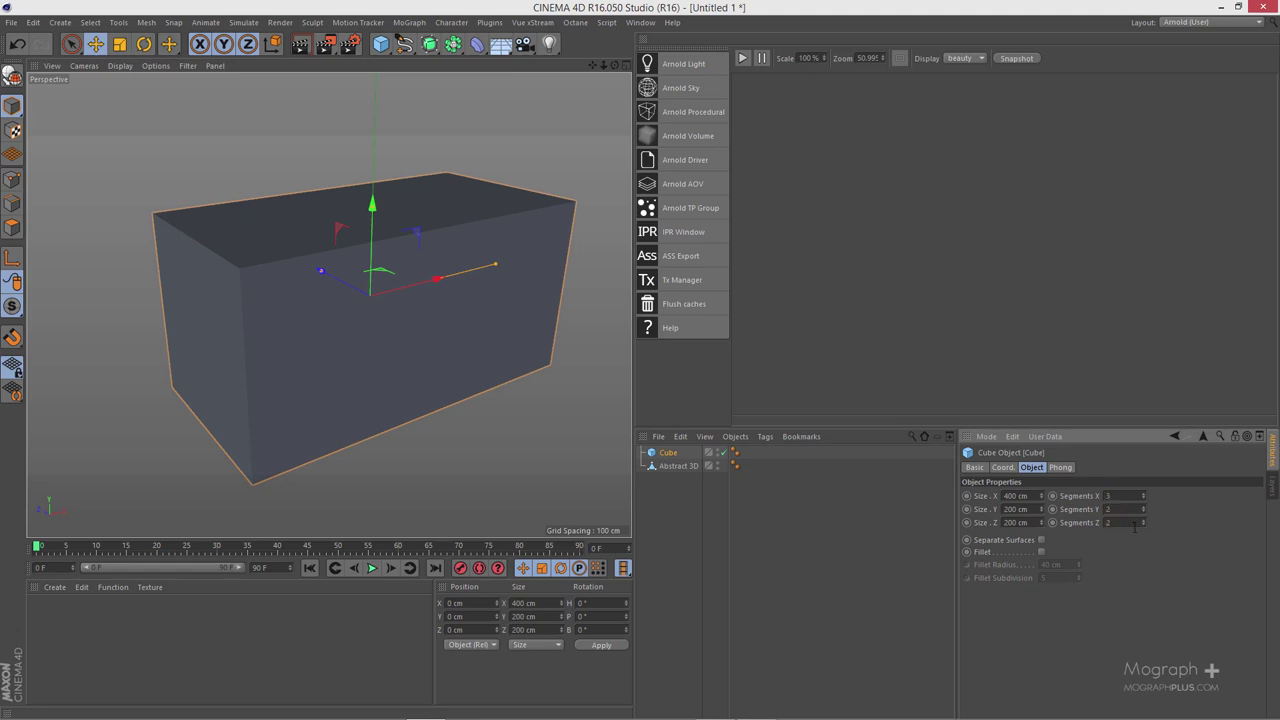
pyautogui.press('n')
pyautogui.press('b')
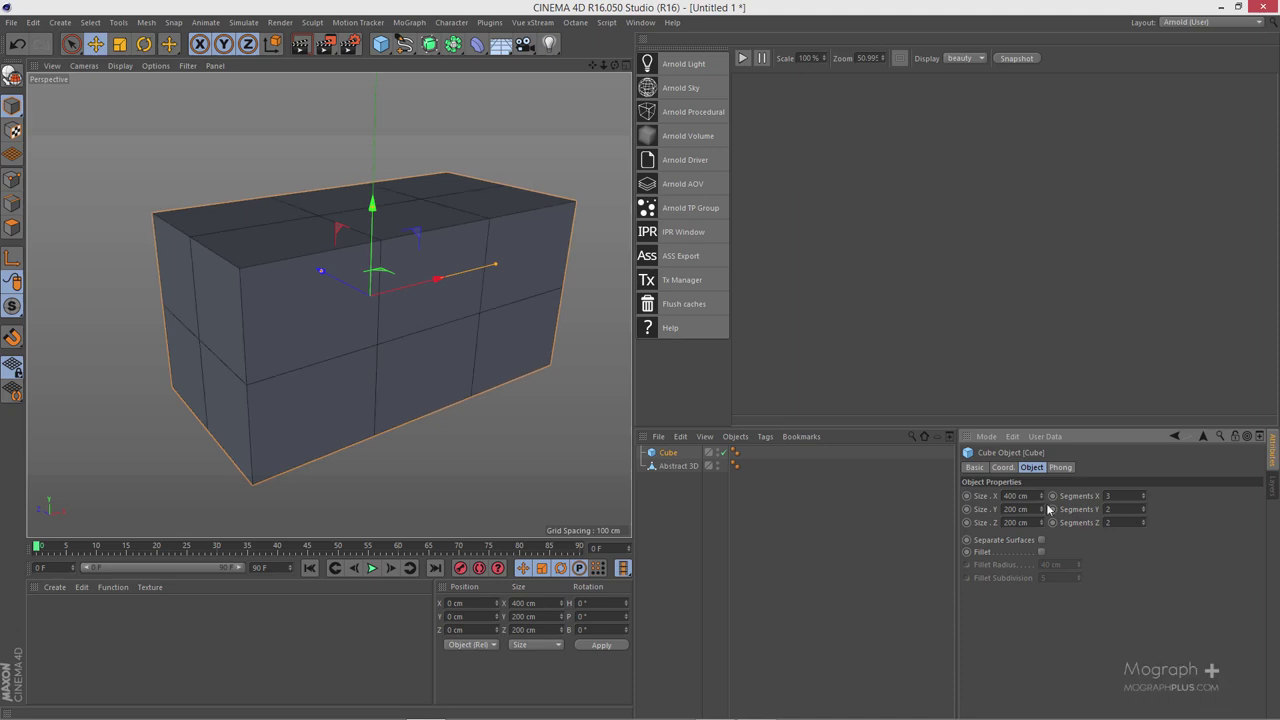
pyautogui.keyDown('alt'); pyautogui.moveTo(370, 340); pyautogui.dragTo(446, 362); pyautogui.keyUp('alt')
pyautogui.press('9')
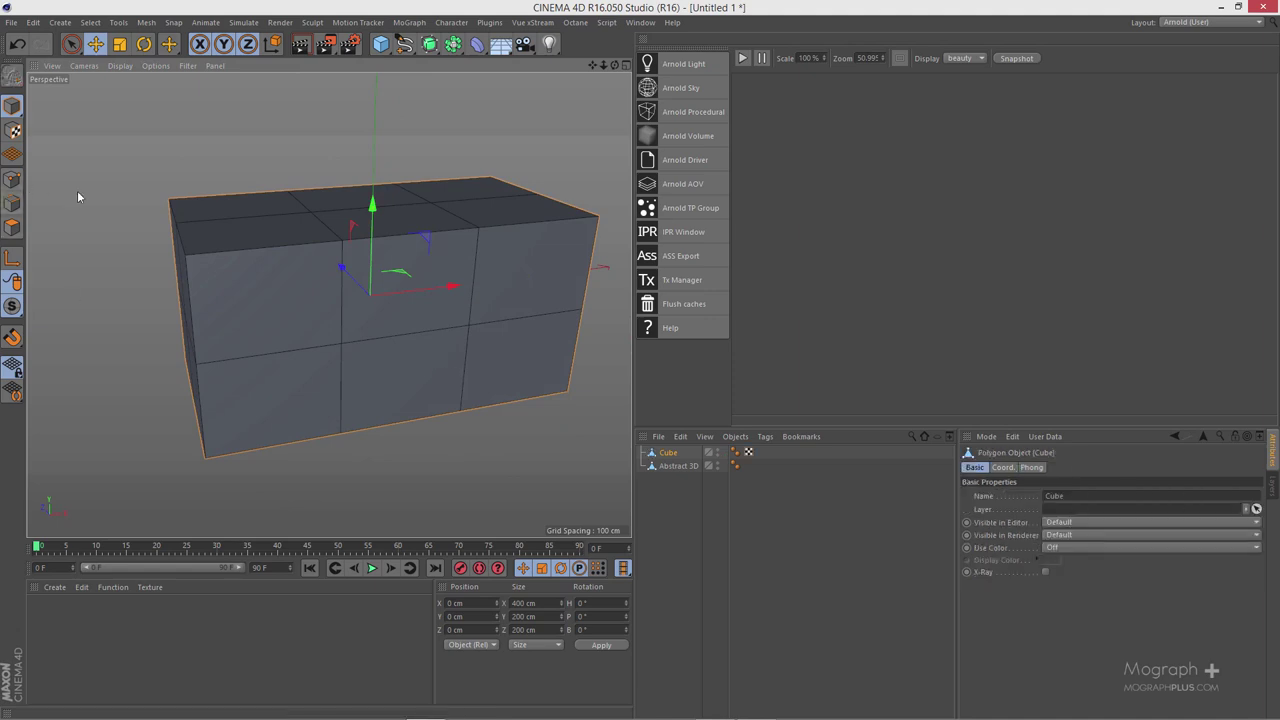
# Step: In Polygon mode, select the cube's top and front faces
pyautogui.moveTo(291, 257)
pyautogui.keyDown('alt'); pyautogui.mouseDown()
pyautogui.moveTo(297, 277)
pyautogui.moveTo(297, 237)
pyautogui.mouseUp(); pyautogui.keyUp('alt')
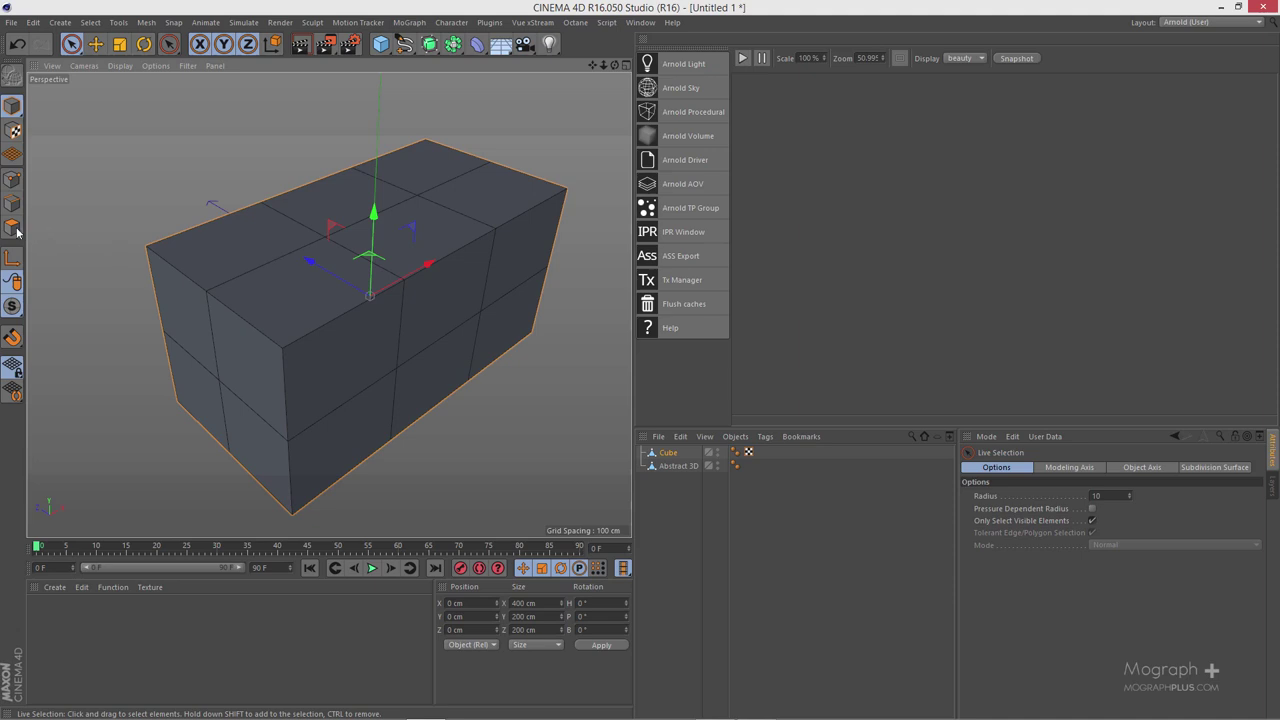
pyautogui.click(12, 229)
pyautogui.click(322, 245)
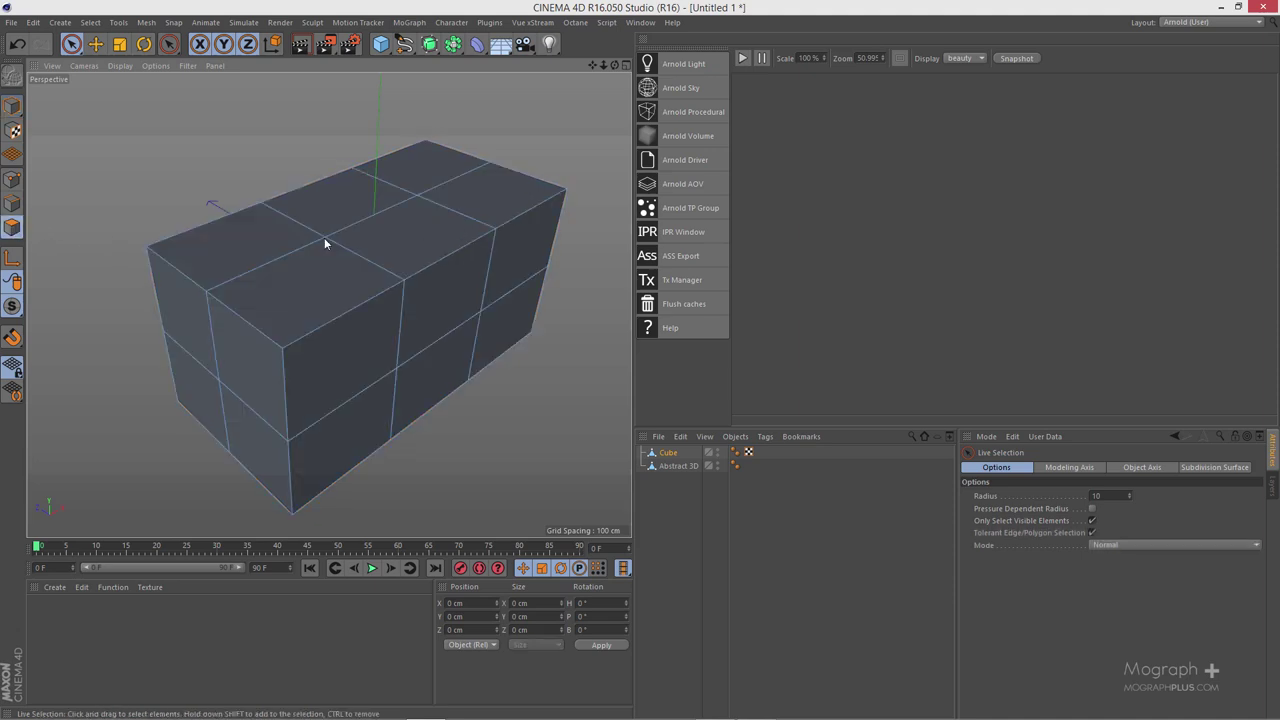
pyautogui.click(324, 237)
pyautogui.keyDown('shift'); pyautogui.moveTo(425, 197); pyautogui.dragTo(428, 202); pyautogui.keyUp('shift')
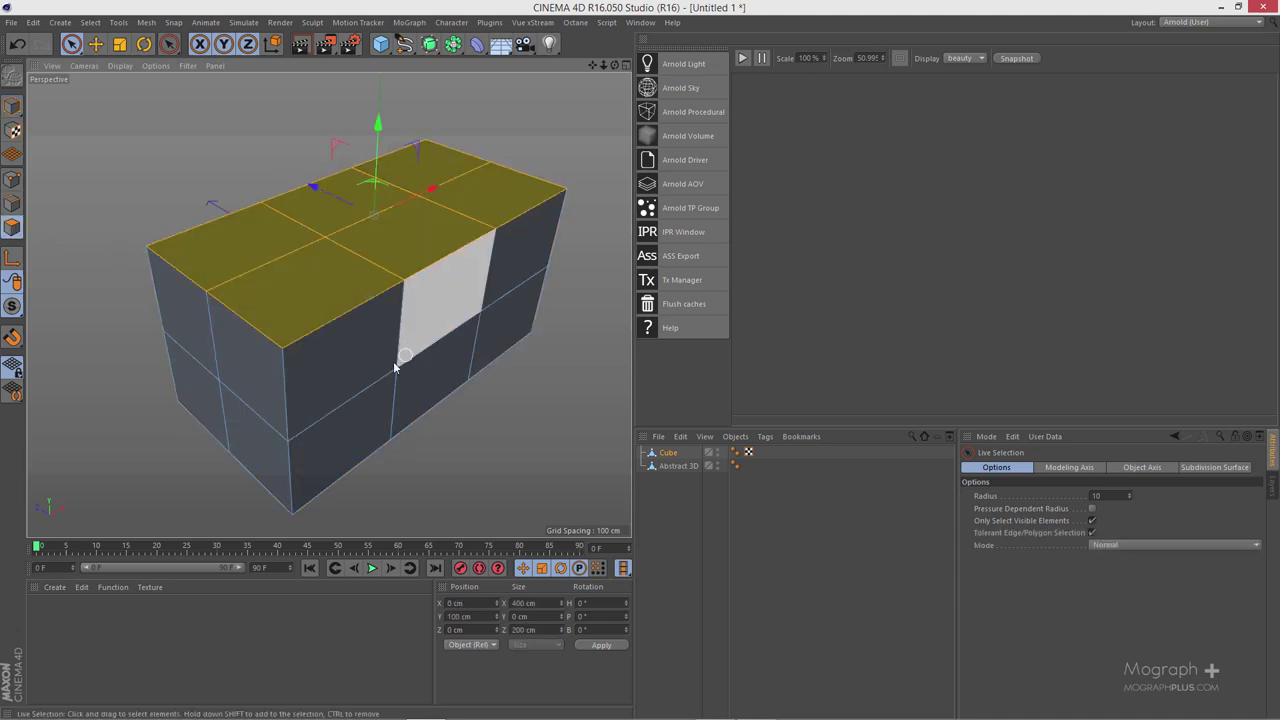
pyautogui.keyDown('shift'); pyautogui.moveTo(393, 361); pyautogui.dragTo(432, 357); pyautogui.keyUp('shift')
pyautogui.keyDown('alt'); pyautogui.moveTo(487, 303); pyautogui.dragTo(488, 213); pyautogui.keyUp('alt')
# Step: Delete the selected faces, leaving only floor and back wall, and return to Model mode
pyautogui.press('Delete')
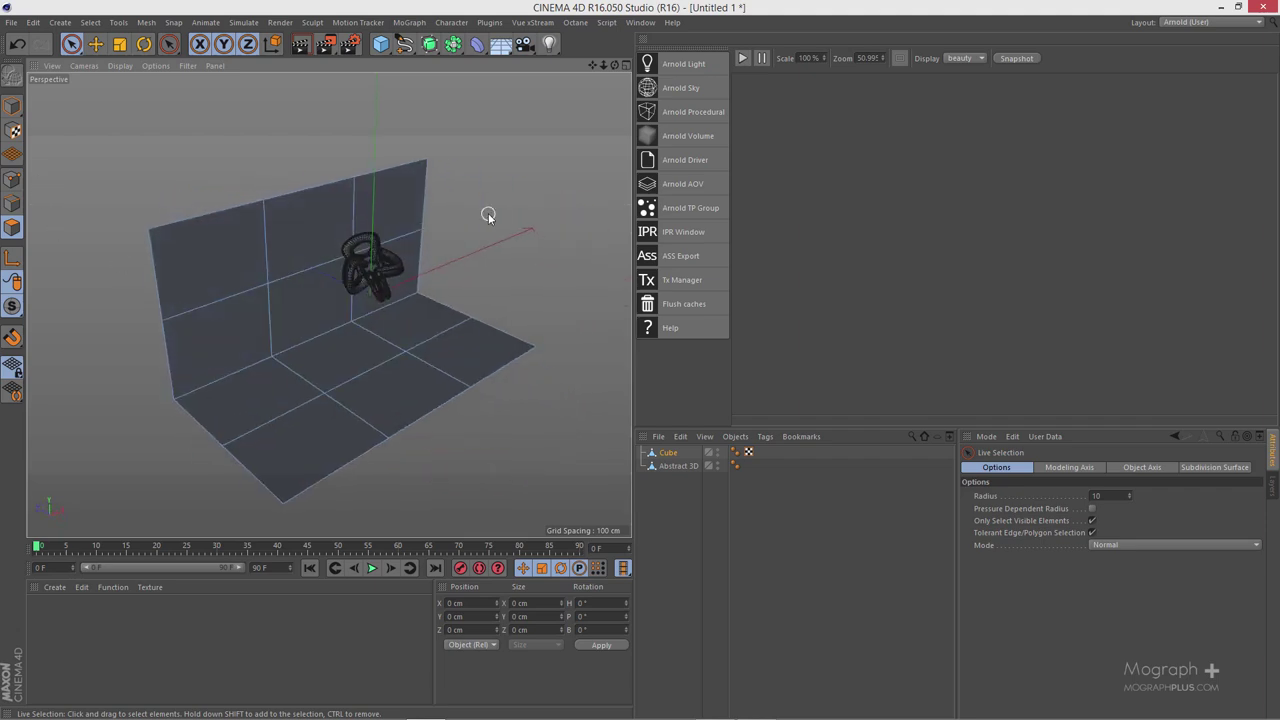
pyautogui.hotkey('ctrl', 'a')
pyautogui.keyDown('alt'); pyautogui.moveTo(480, 217); pyautogui.dragTo(527, 217); pyautogui.keyUp('alt')
pyautogui.rightClick(527, 217)
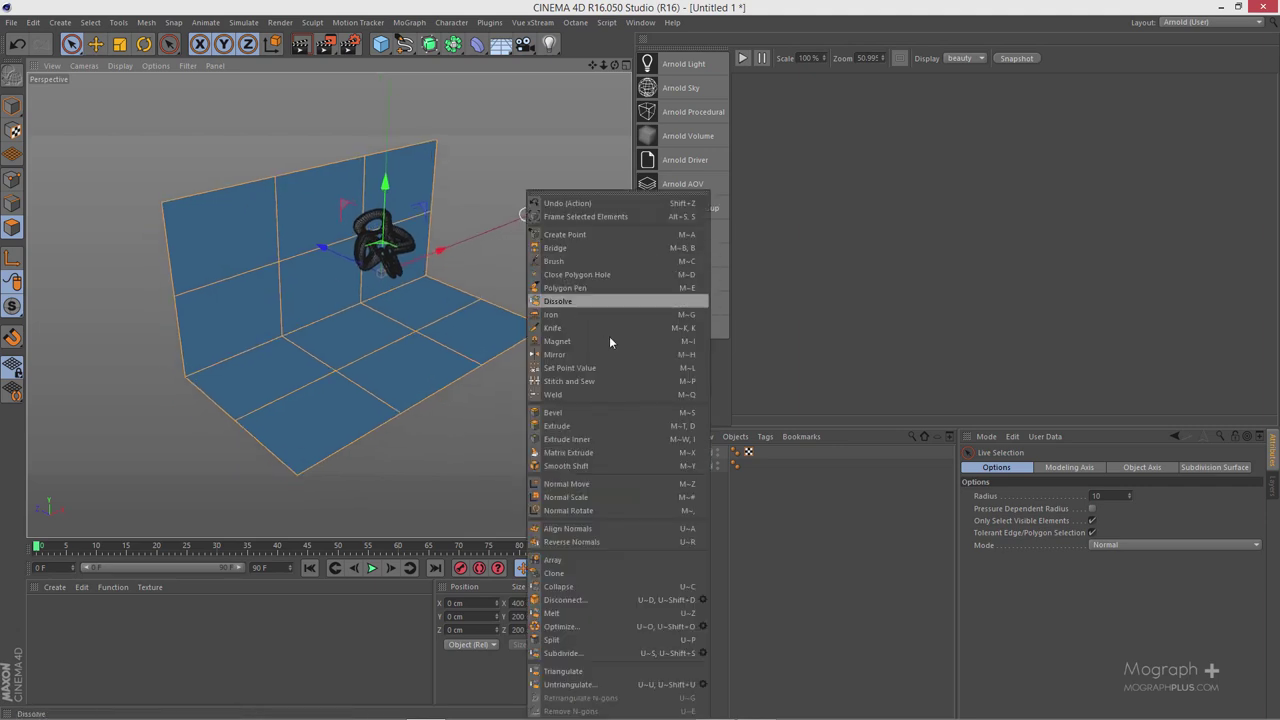
pyautogui.press('Escape')
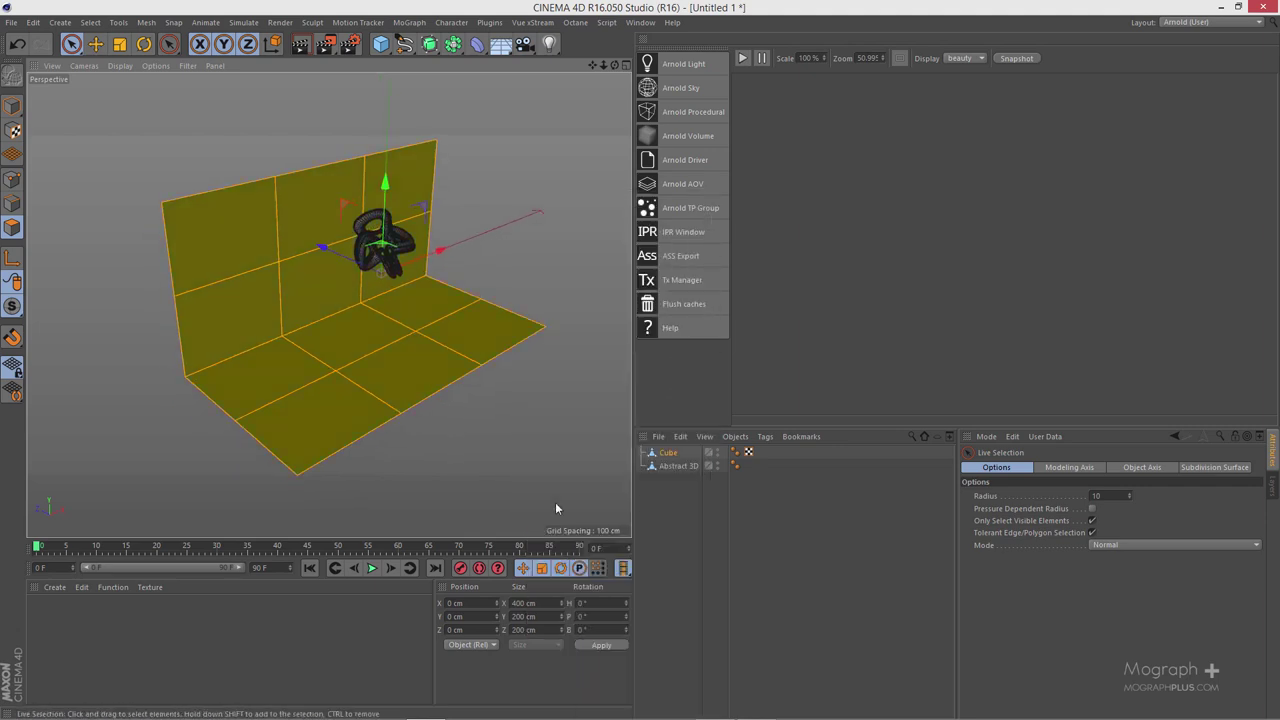
pyautogui.click(12, 105)
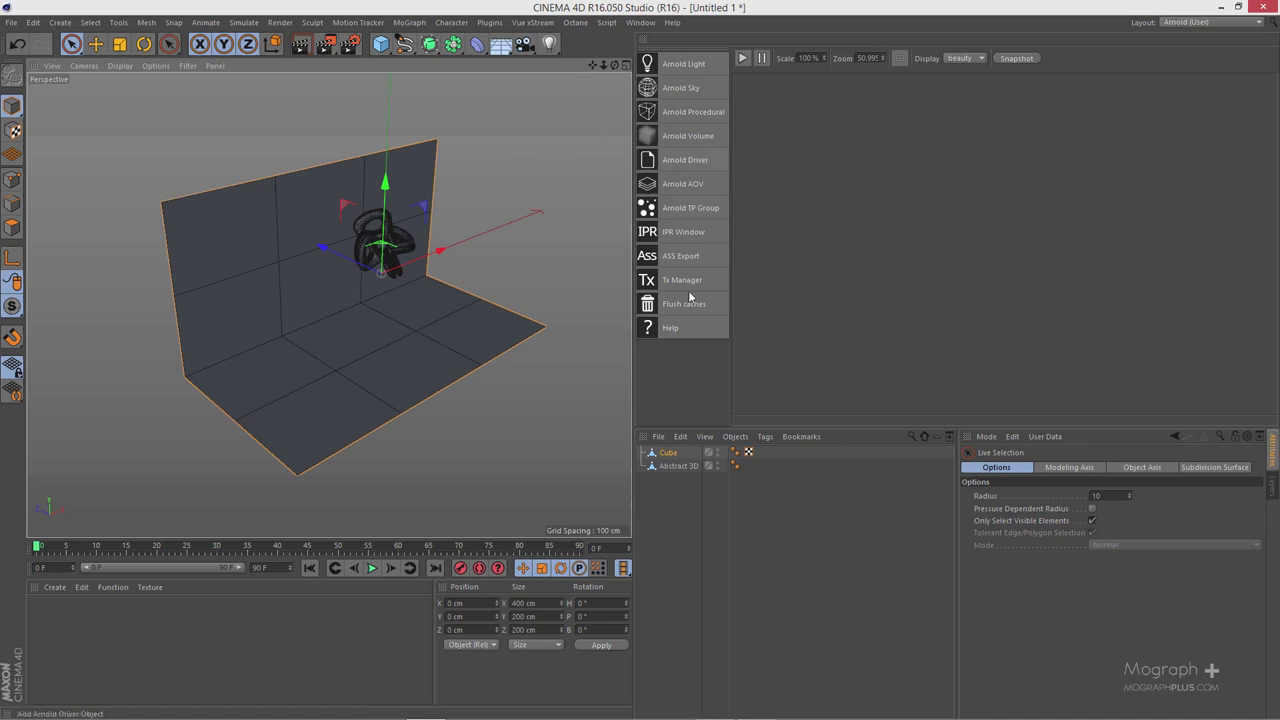
pyautogui.click(357, 337)
# Step: Move the backdrop's axis down to its base with a -100% Y offset
pyautogui.keyDown('alt'); pyautogui.moveTo(357, 337); pyautogui.dragTo(251, 220); pyautogui.keyUp('alt')
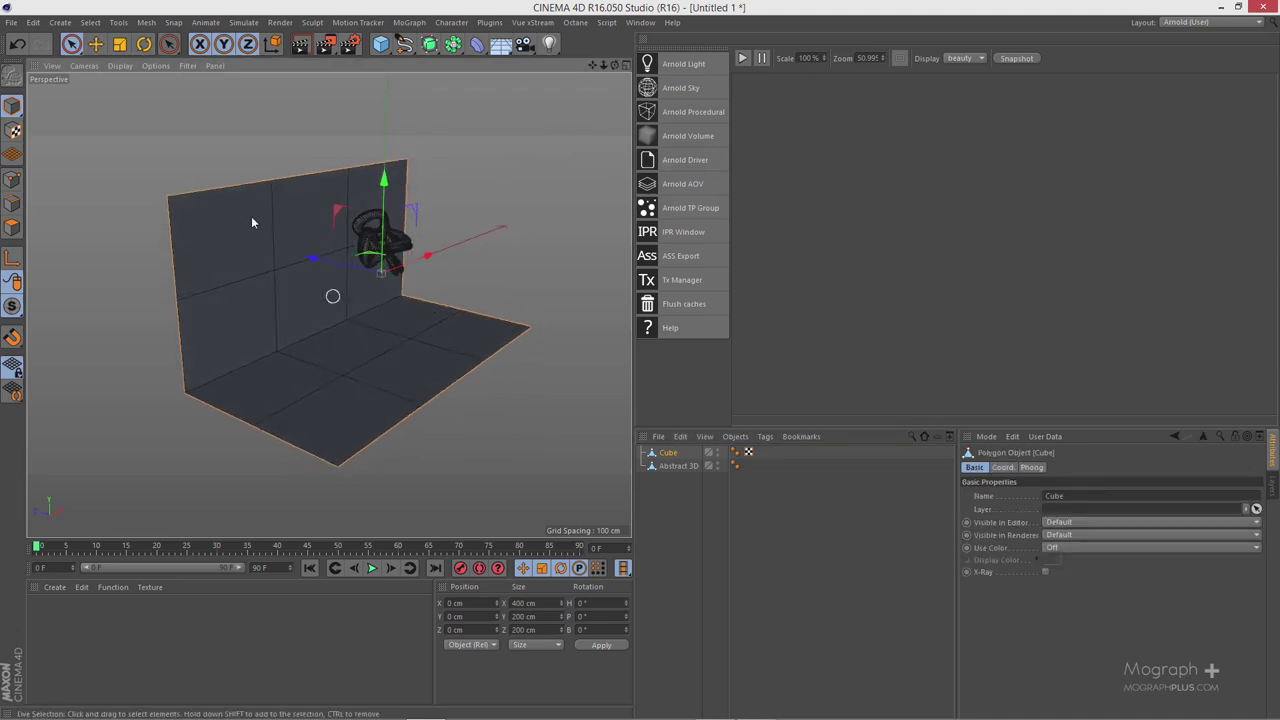
pyautogui.click(145, 23)
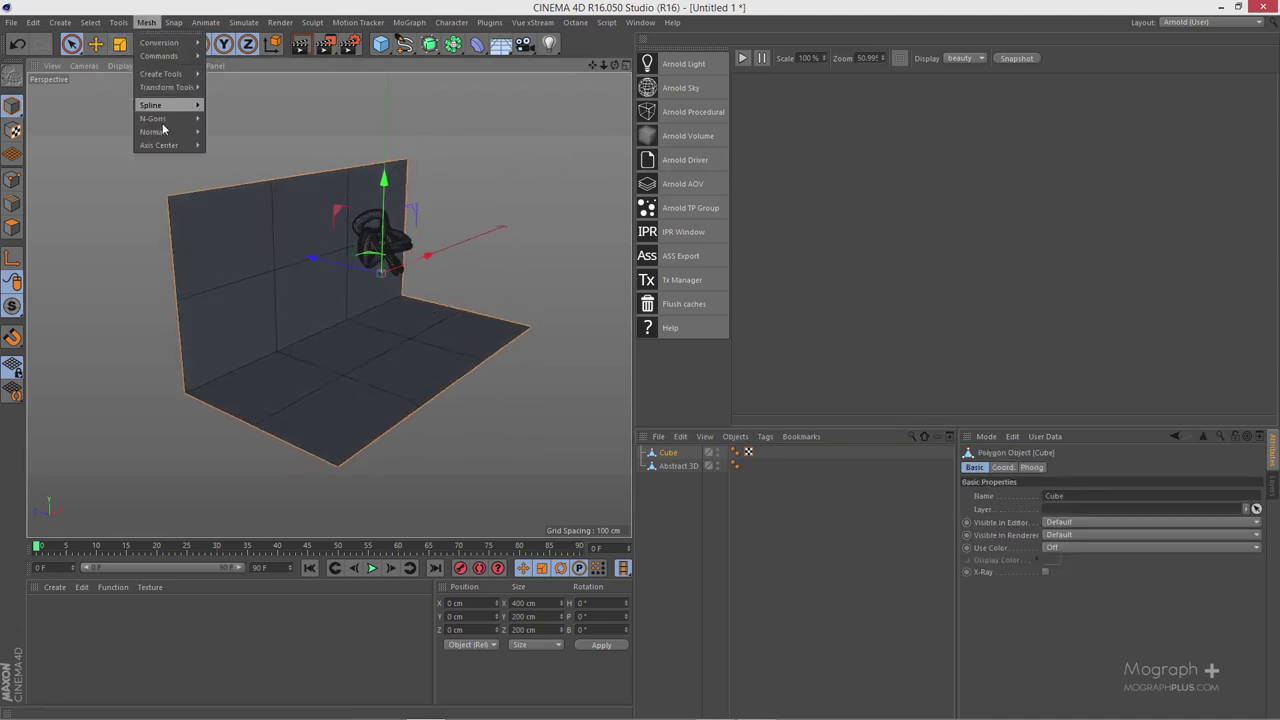
pyautogui.moveTo(175, 147)
pyautogui.click(236, 150)
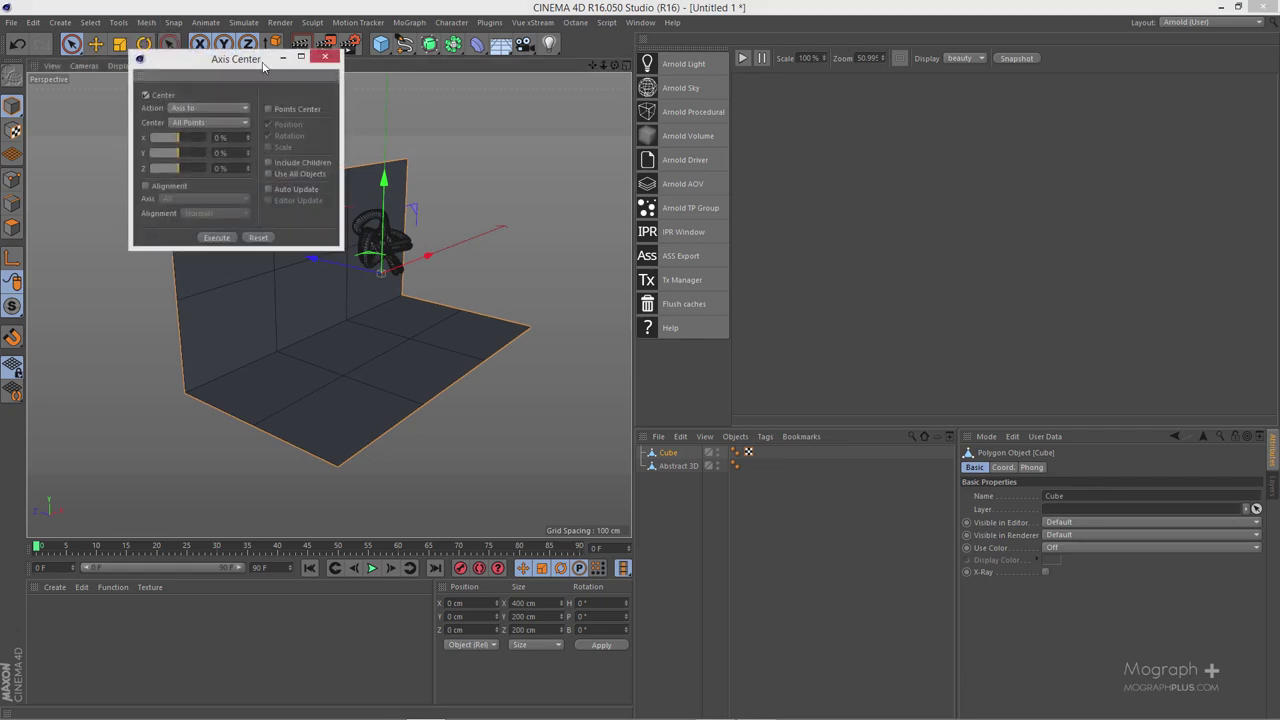
pyautogui.moveTo(260, 62); pyautogui.dragTo(574, 124)
pyautogui.moveTo(493, 216); pyautogui.dragTo(462, 214)
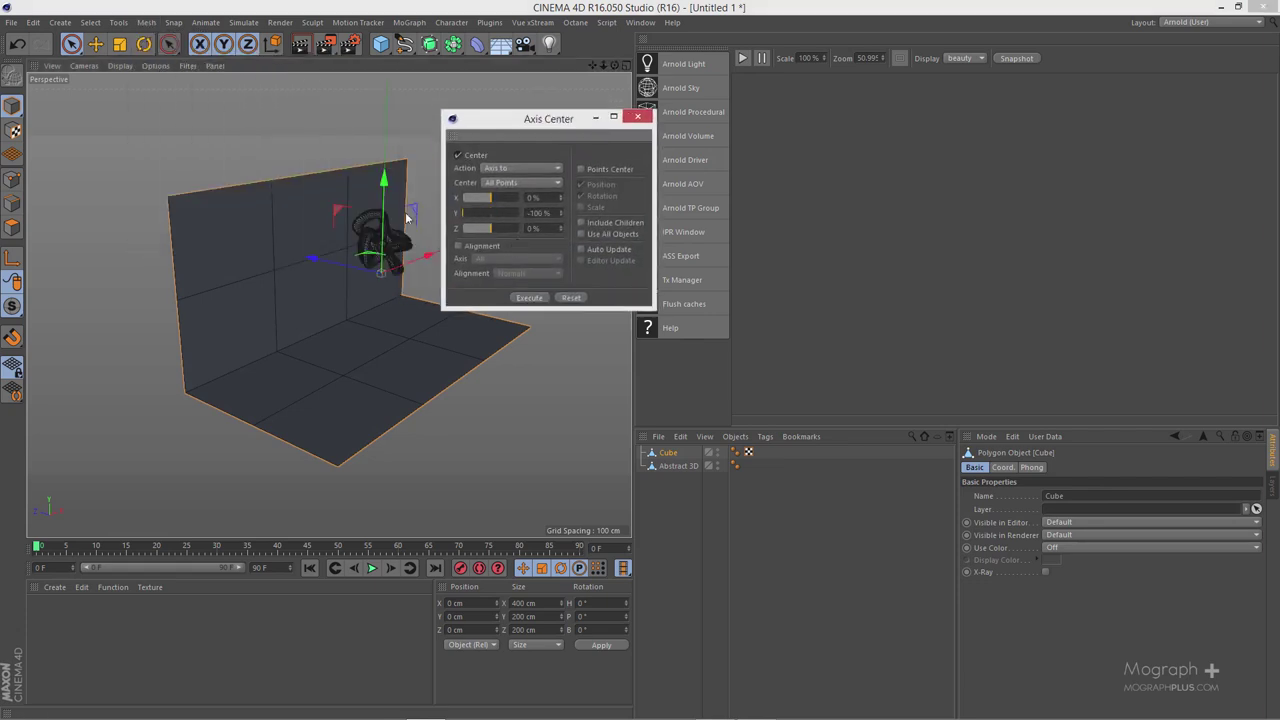
pyautogui.click(518, 299)
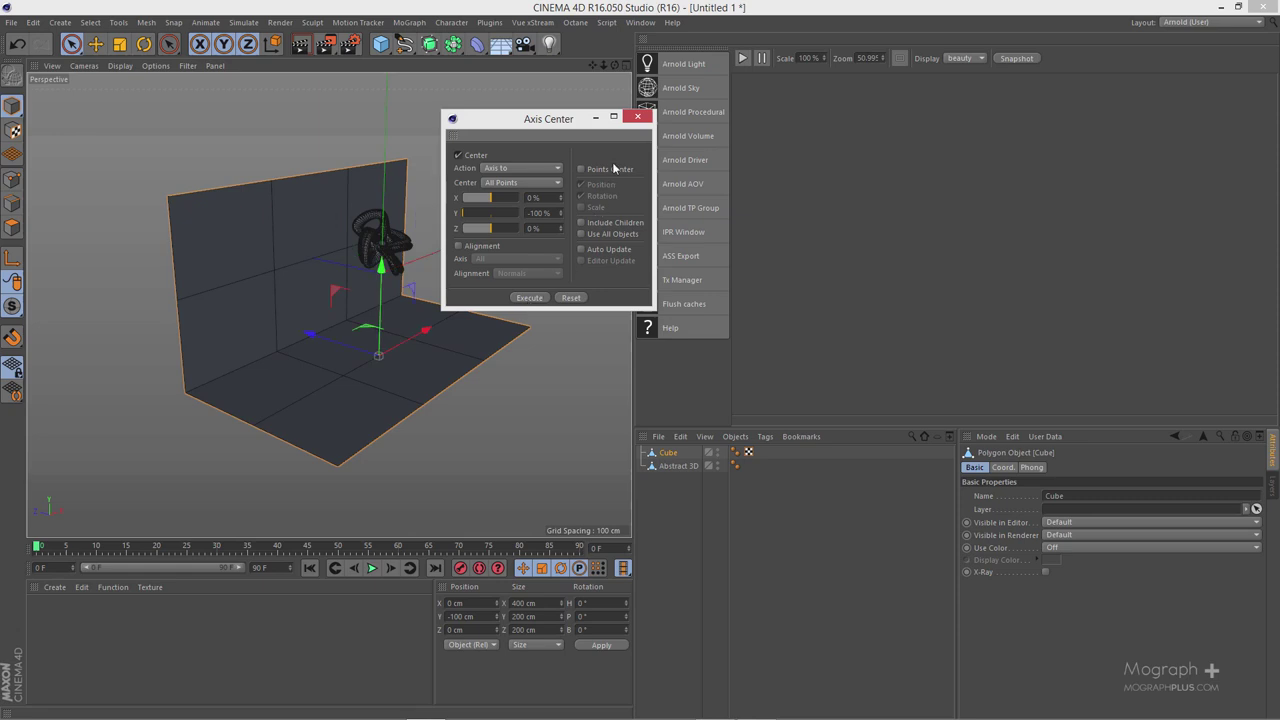
pyautogui.click(637, 117)
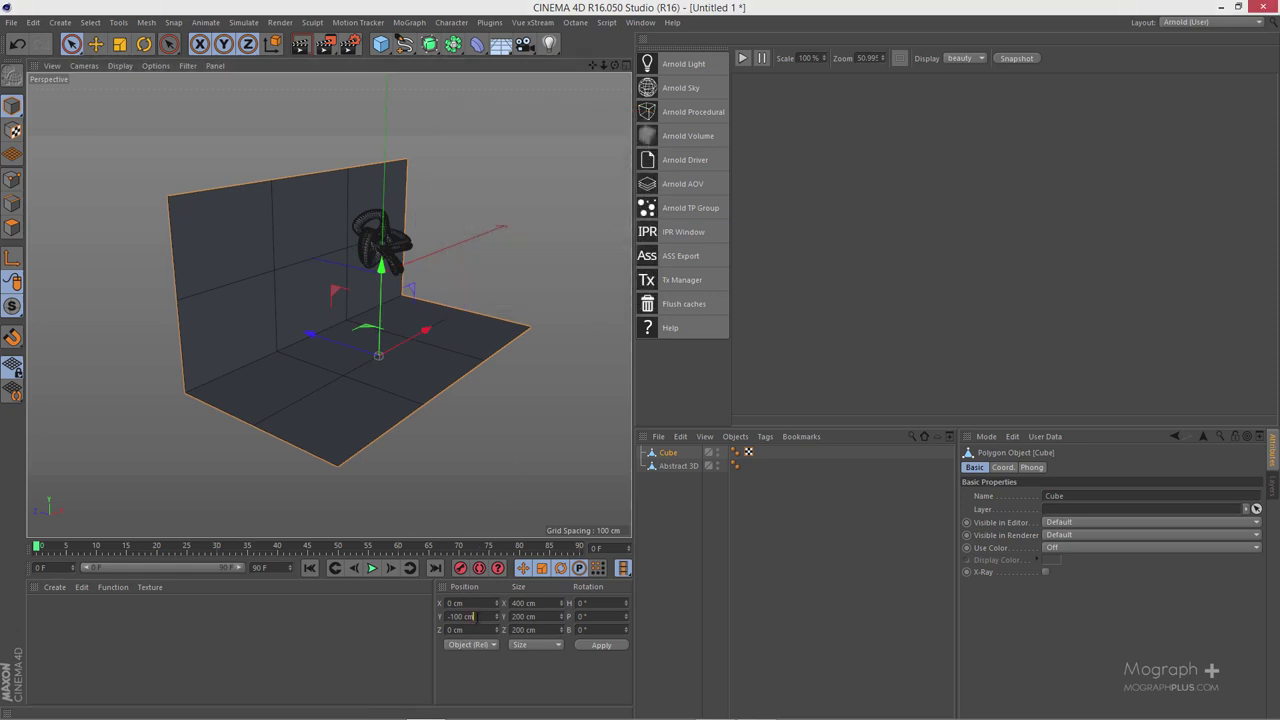
# Step: Set the backdrop's Y position to 0, smooth it with a Subdivision Surface, and add a Camera
pyautogui.doubleClick(468, 616)
pyautogui.write('0')
pyautogui.press('Return')
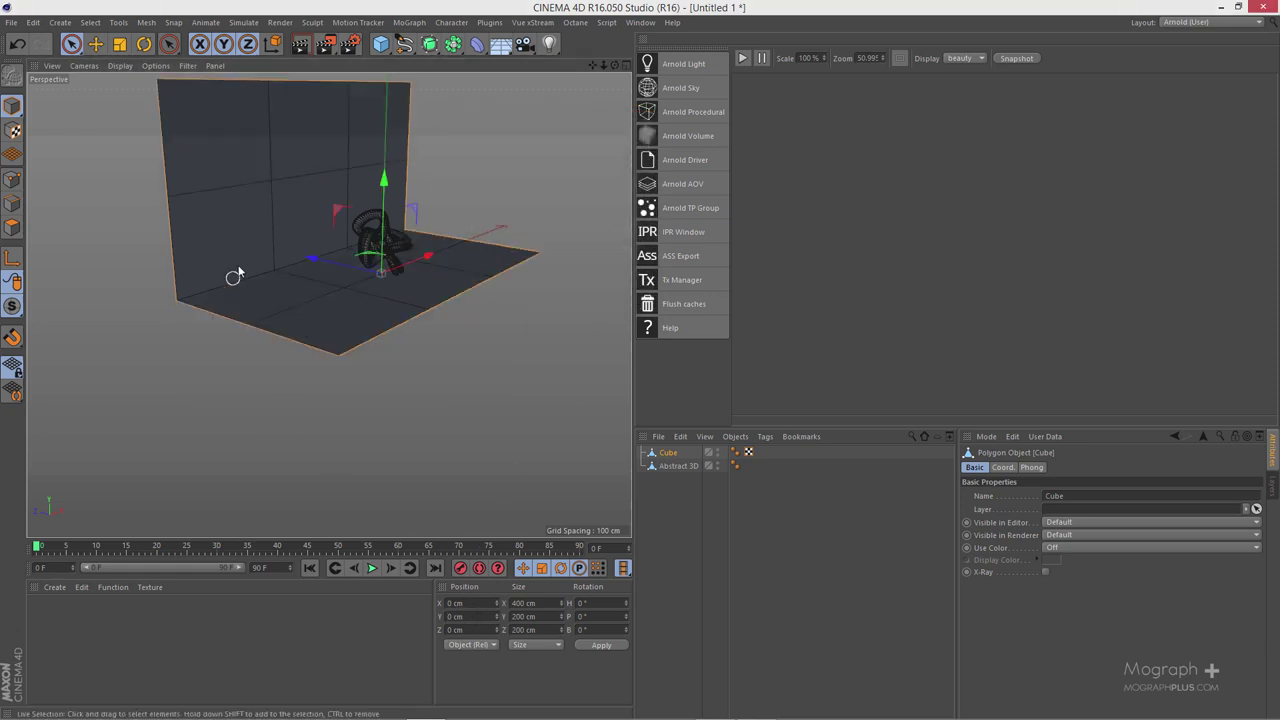
pyautogui.keyDown('alt'); pyautogui.moveTo(234, 277); pyautogui.dragTo(476, 186); pyautogui.keyUp('alt')
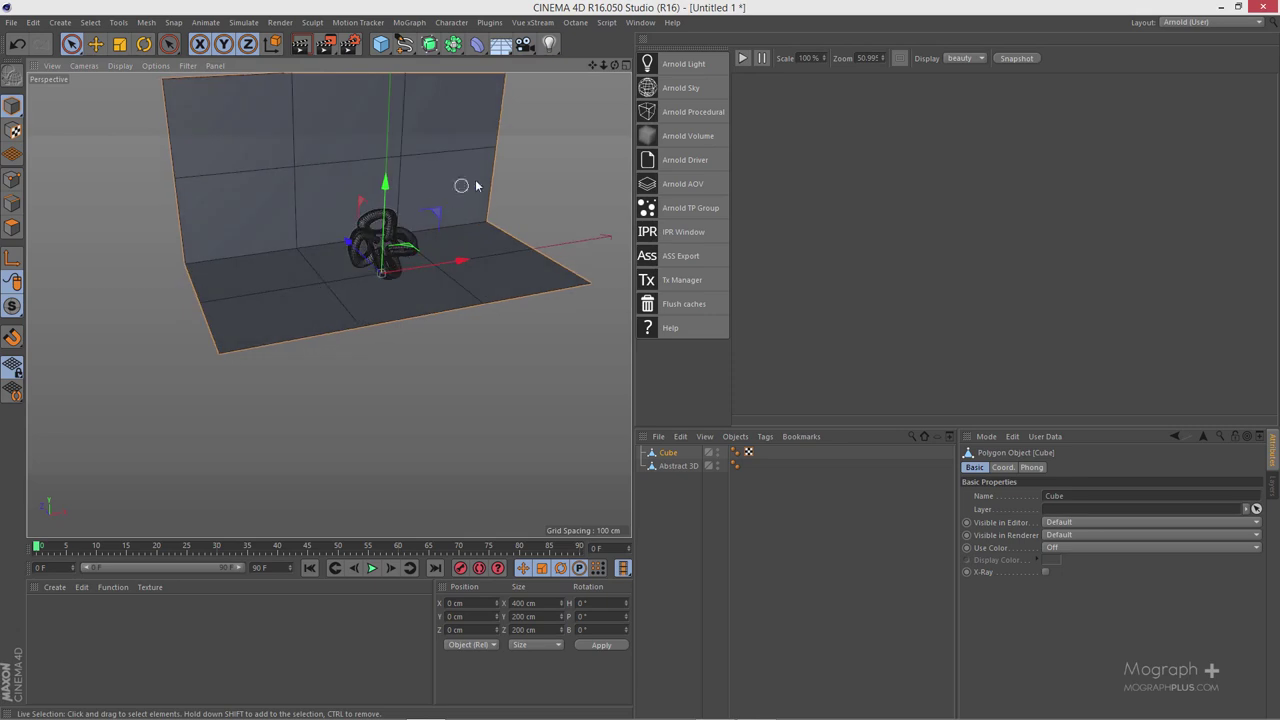
pyautogui.keyDown('alt'); pyautogui.click(429, 44); pyautogui.keyUp('alt')
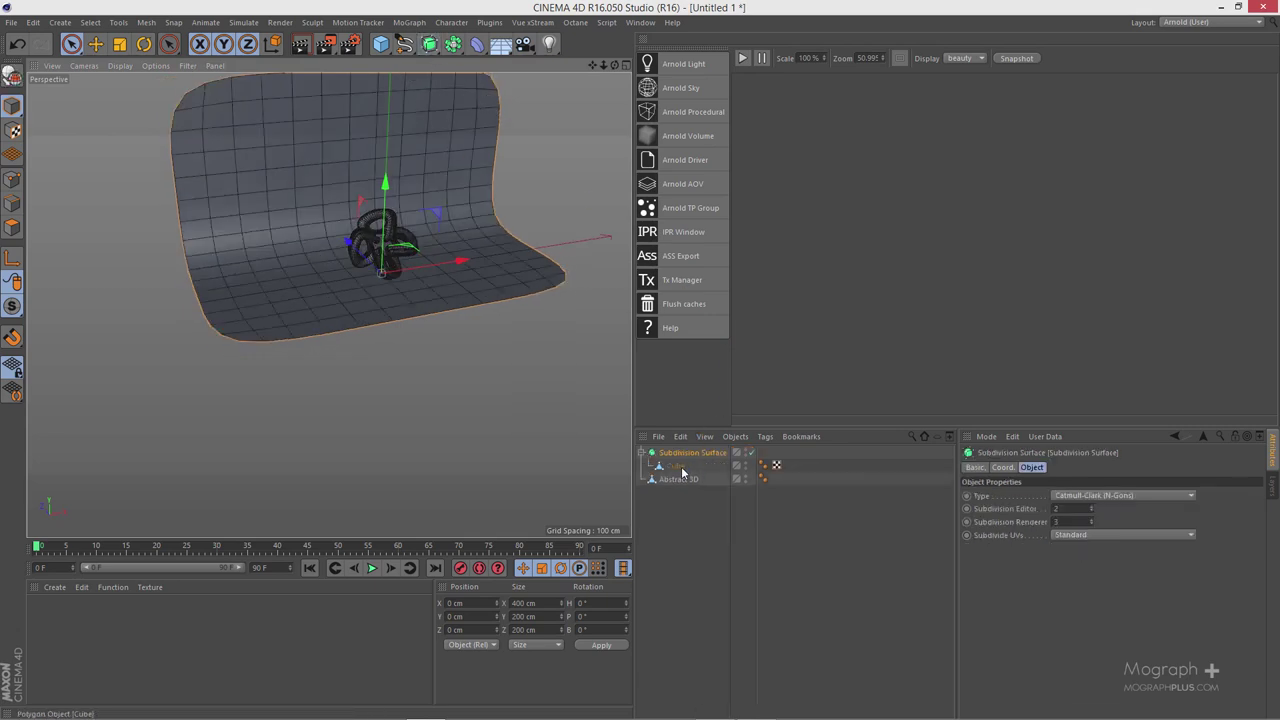
pyautogui.keyDown('alt'); pyautogui.moveTo(360, 271); pyautogui.dragTo(458, 186); pyautogui.keyUp('alt')
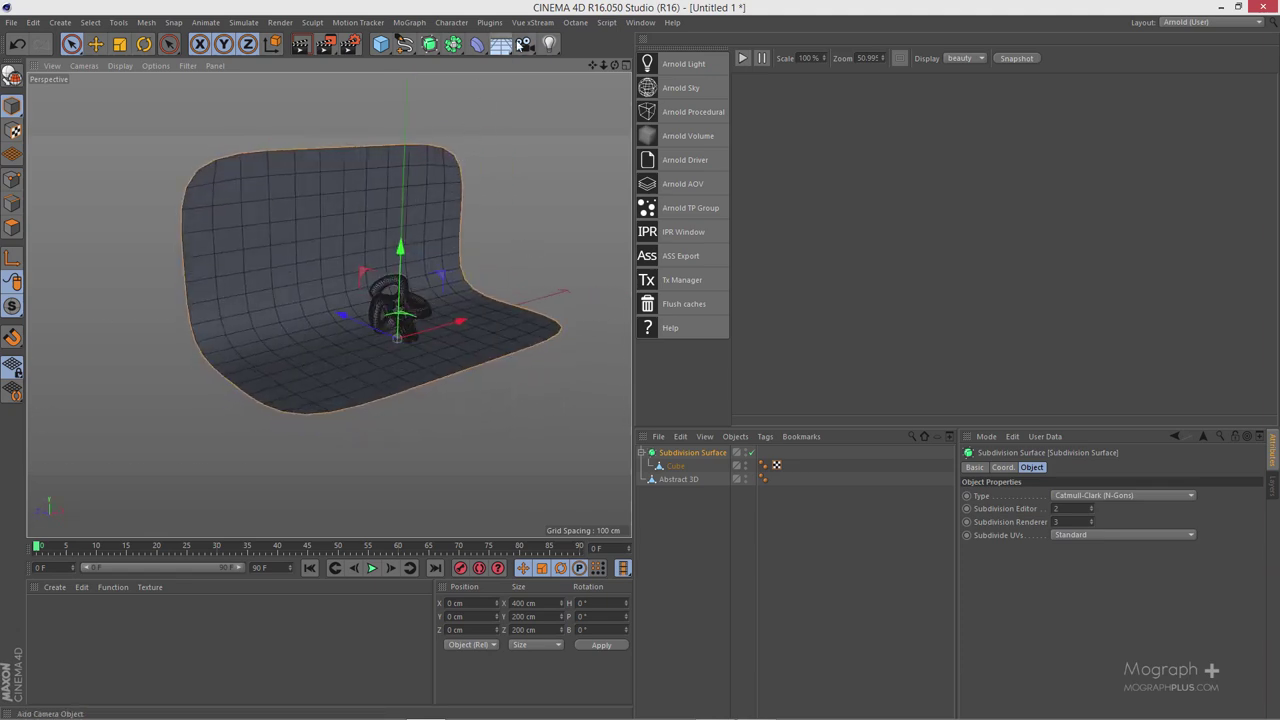
pyautogui.click(524, 44)
# Step: Look through the camera and frame the knot, placing it near X -6.6, Y 60.2, Z -208.3 cm
pyautogui.click(751, 452)
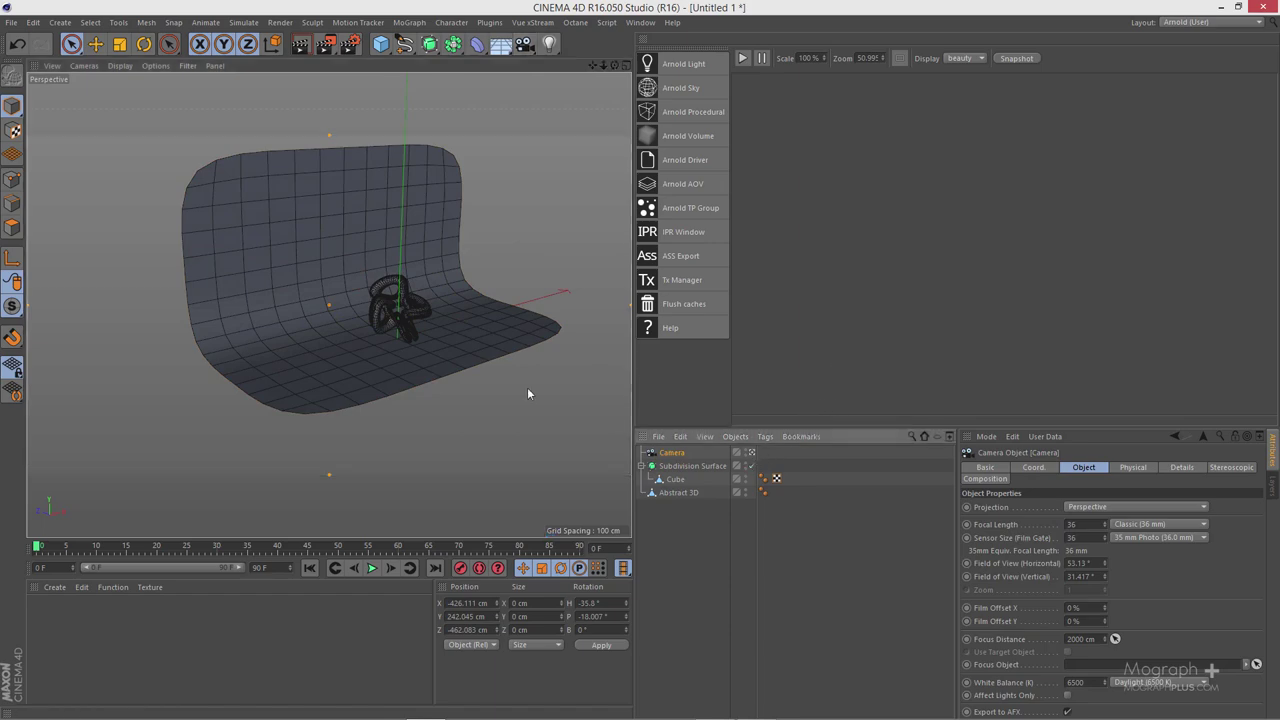
pyautogui.keyDown('alt'); pyautogui.moveTo(527, 387); pyautogui.dragTo(456, 310); pyautogui.keyUp('alt')
pyautogui.scroll(6, 456, 312)
pyautogui.scroll(-6, 451, 318)
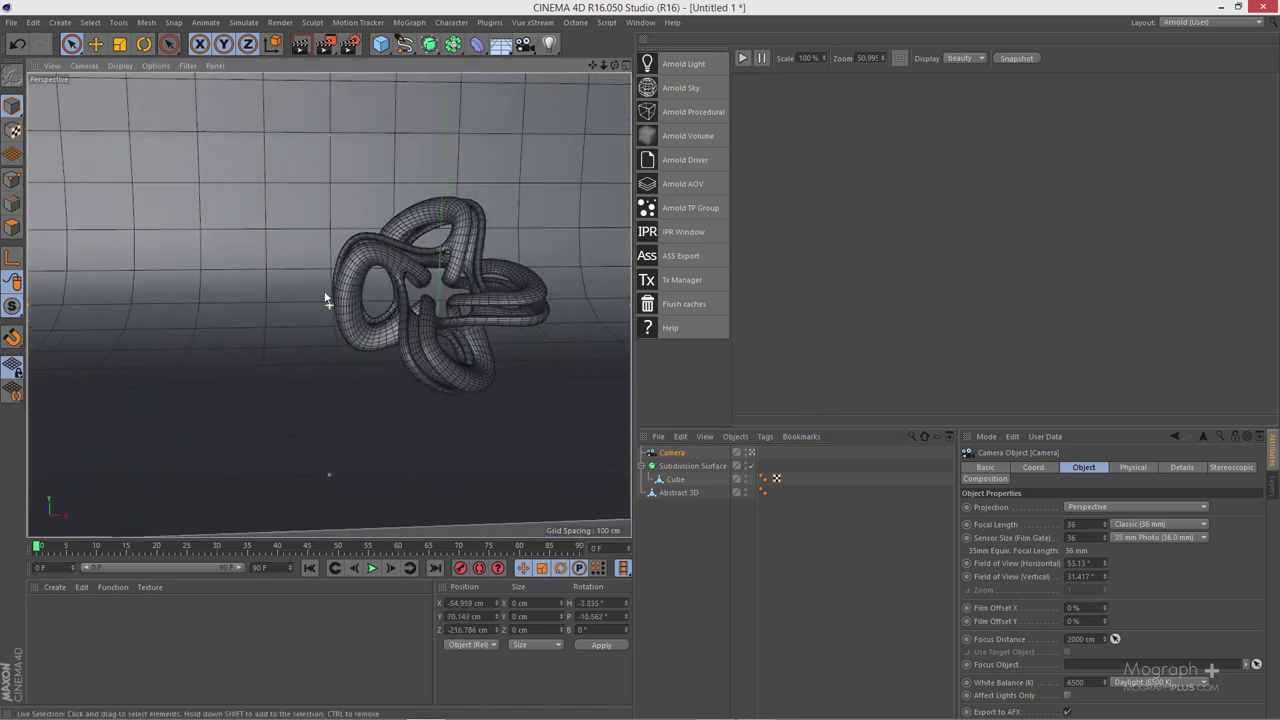
pyautogui.keyDown('alt'); pyautogui.moveTo(329, 294); pyautogui.dragTo(491, 318); pyautogui.keyUp('alt')
pyautogui.scroll(-1, 451, 321)
pyautogui.scroll(5, 491, 318)
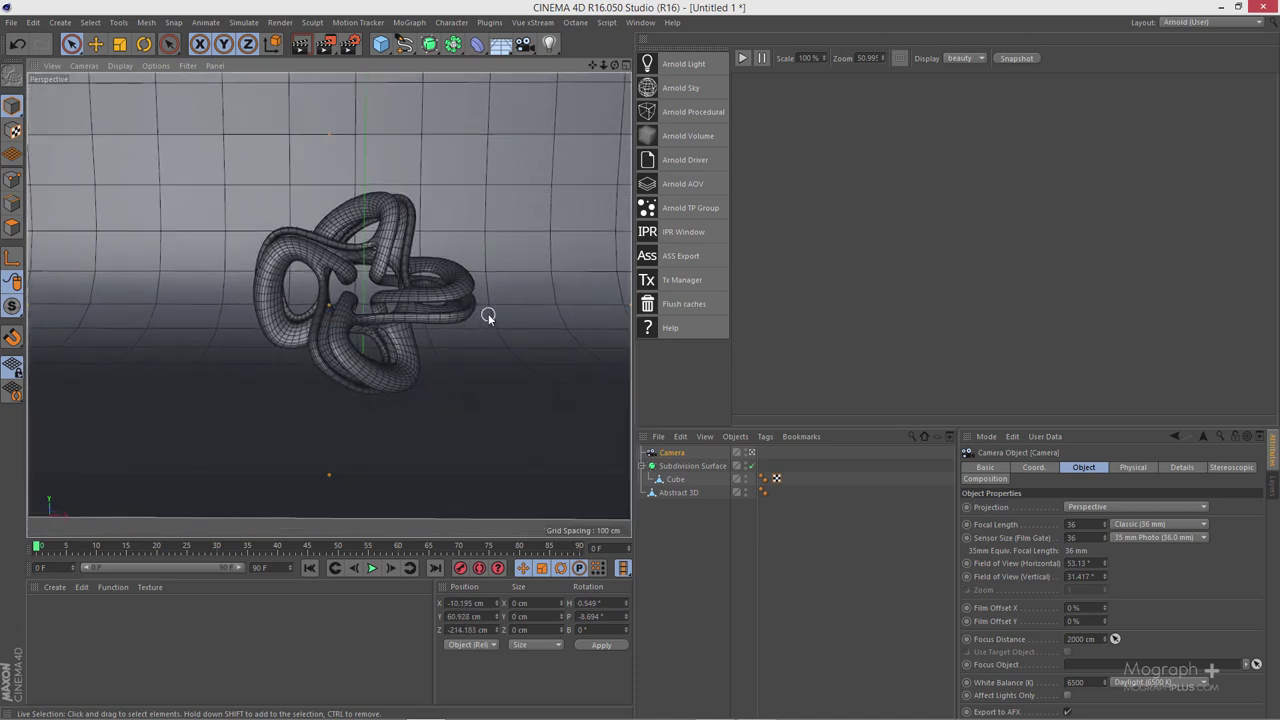
pyautogui.scroll(3, 489, 312)
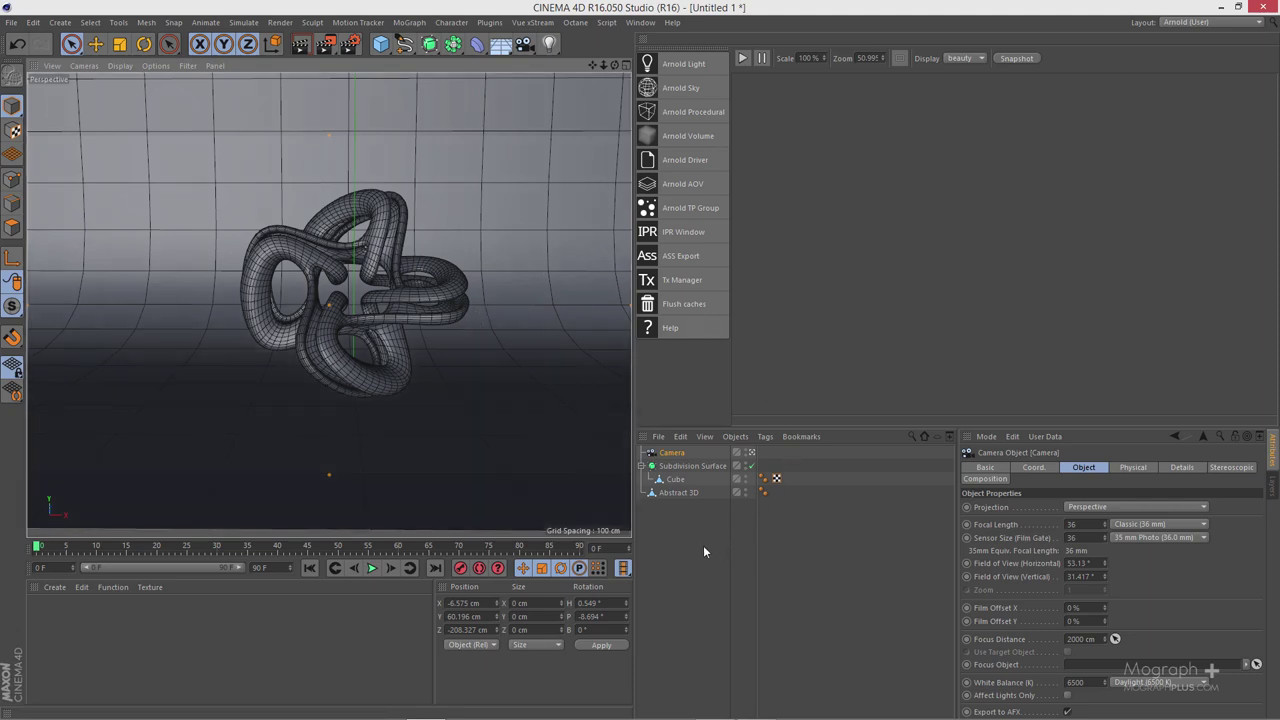
pyautogui.click(645, 466)
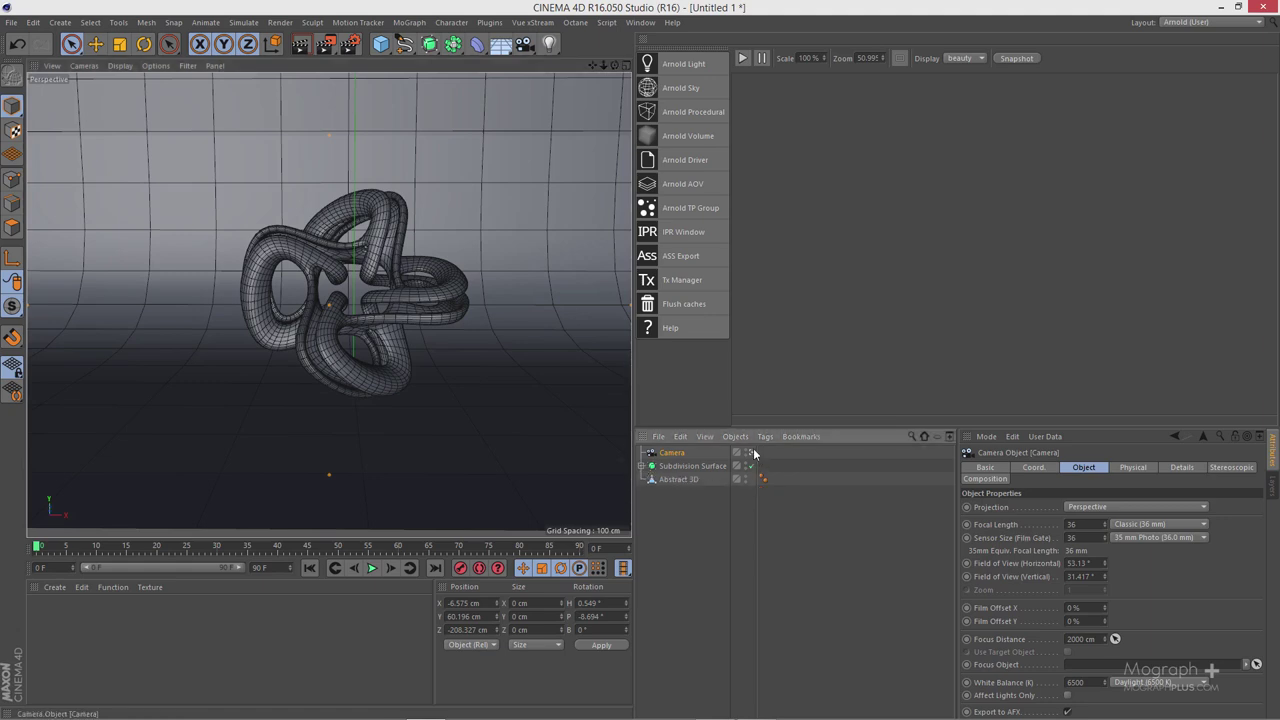
pyautogui.click(752, 453)
# Step: Return to the editor view and add an Arnold light set to quad_light
pyautogui.click(752, 453)
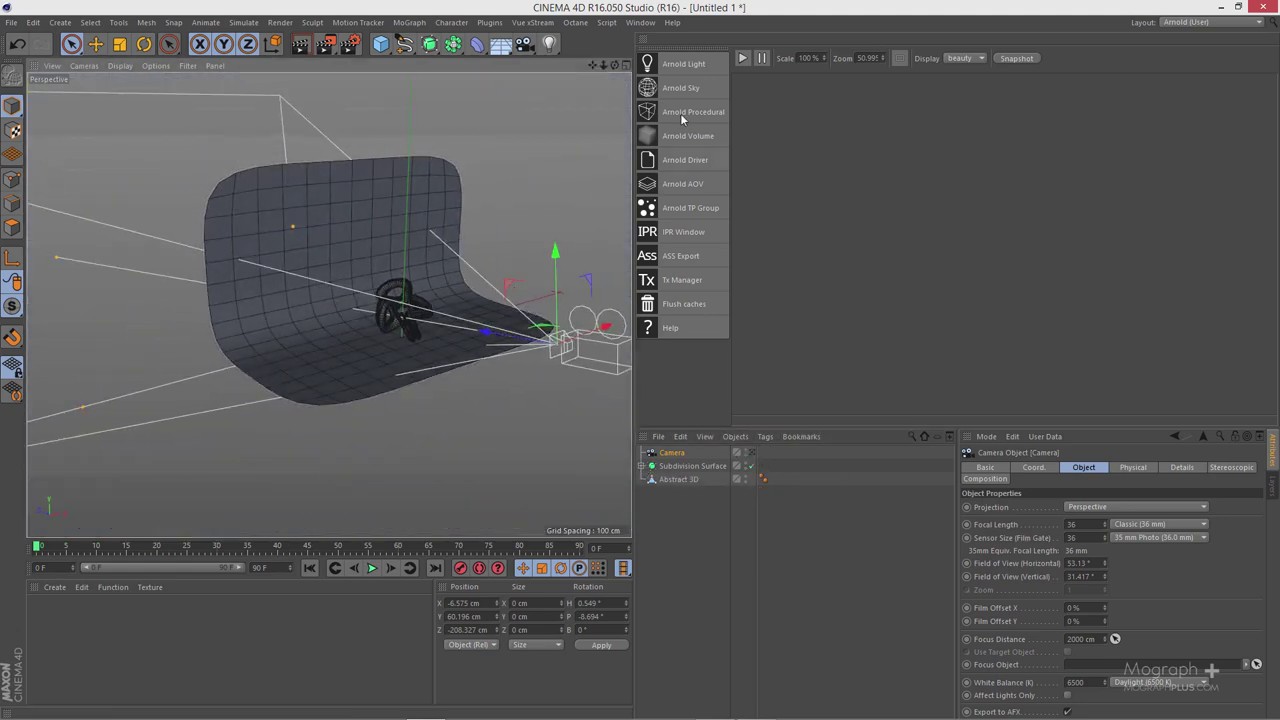
pyautogui.click(691, 66)
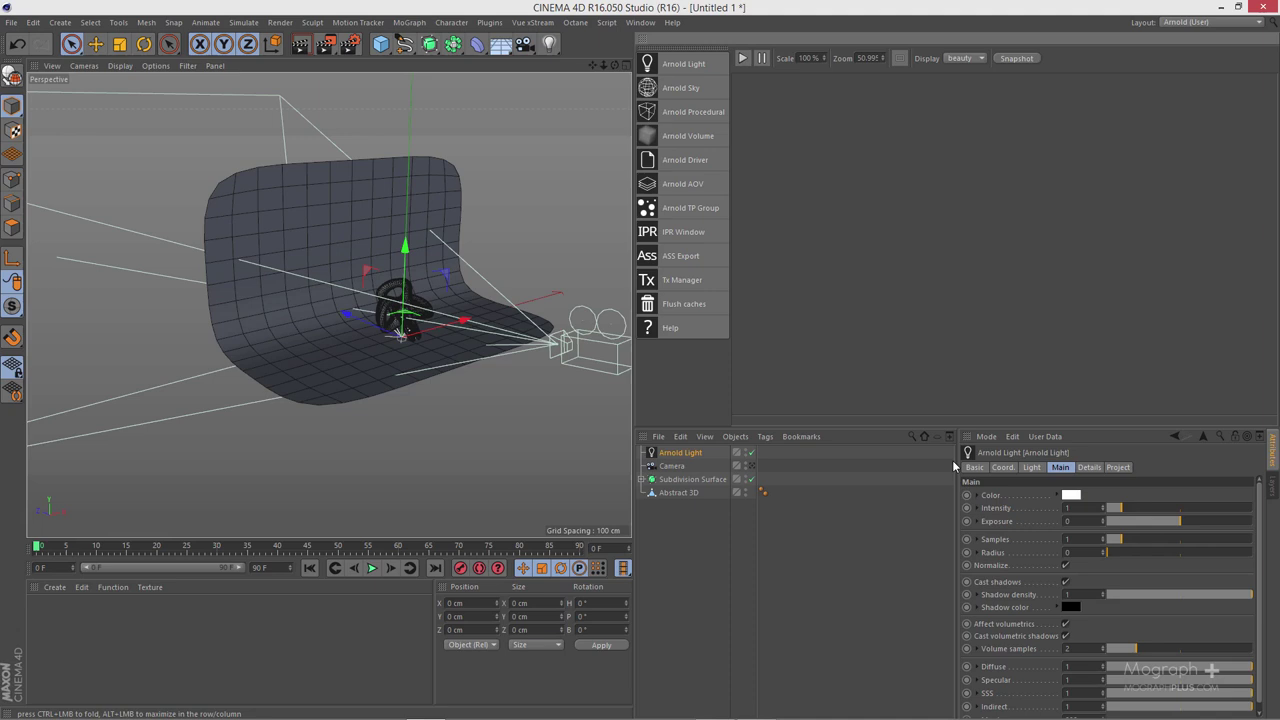
pyautogui.click(1031, 467)
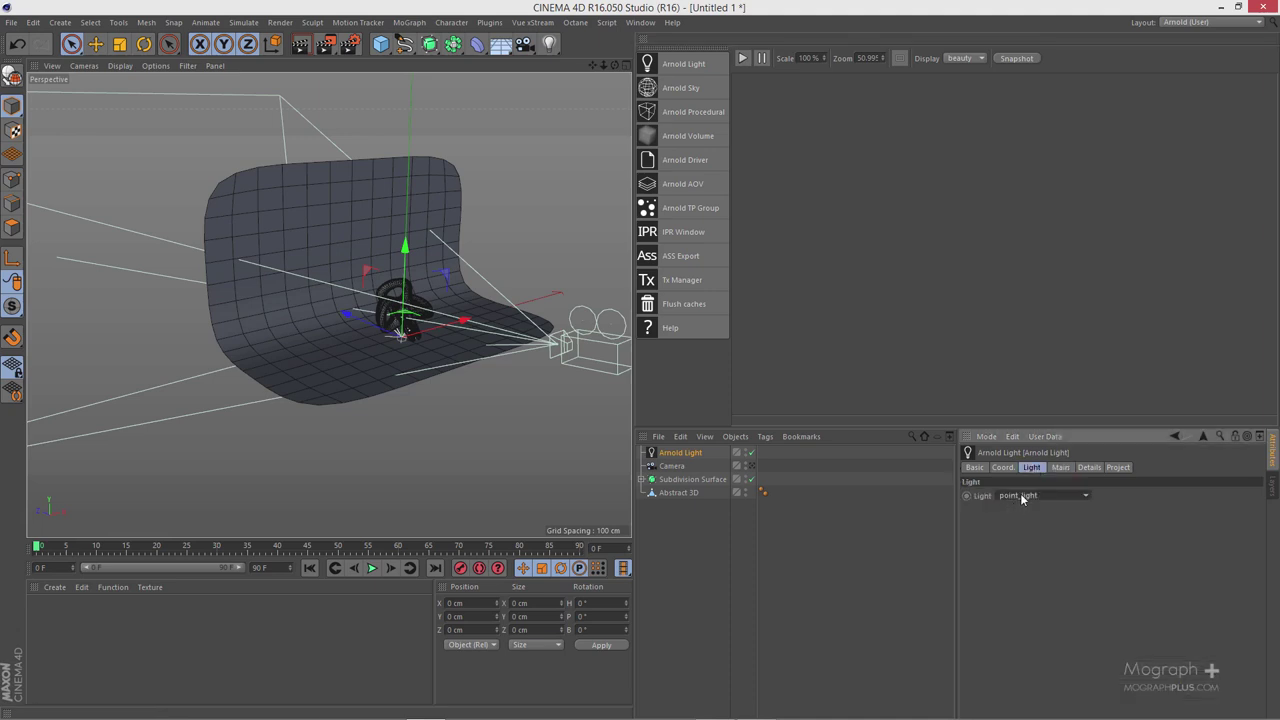
pyautogui.click(1020, 495)
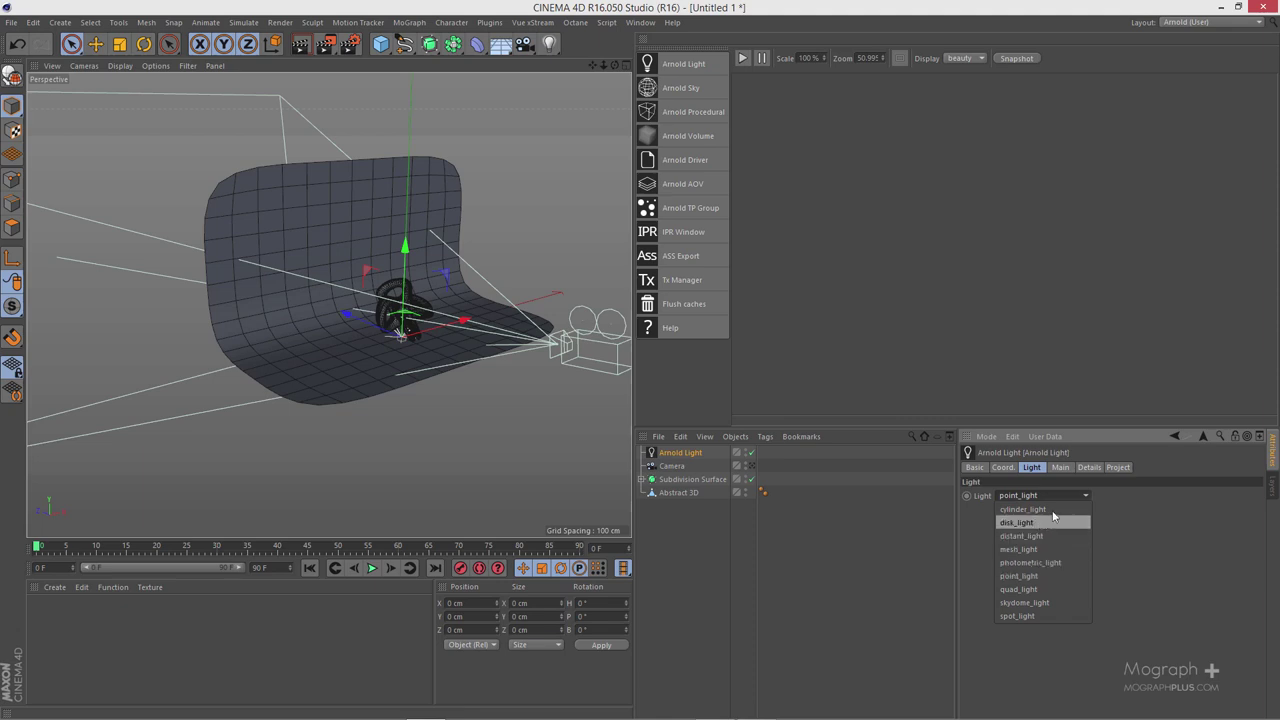
pyautogui.click(1047, 592)
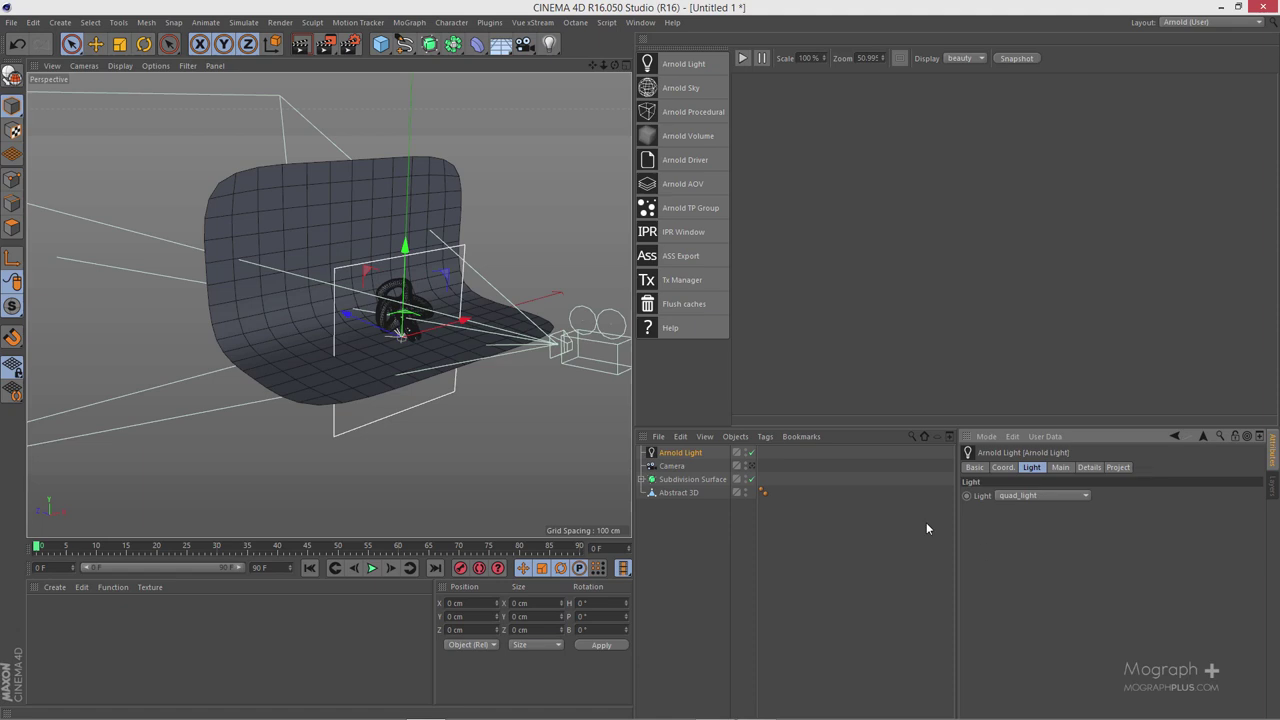
# Step: Rotate the quad light to H -90° and position it left of the object at X -176, Y 102 cm
pyautogui.keyDown('alt'); pyautogui.moveTo(300, 366); pyautogui.dragTo(400, 394); pyautogui.keyUp('alt')
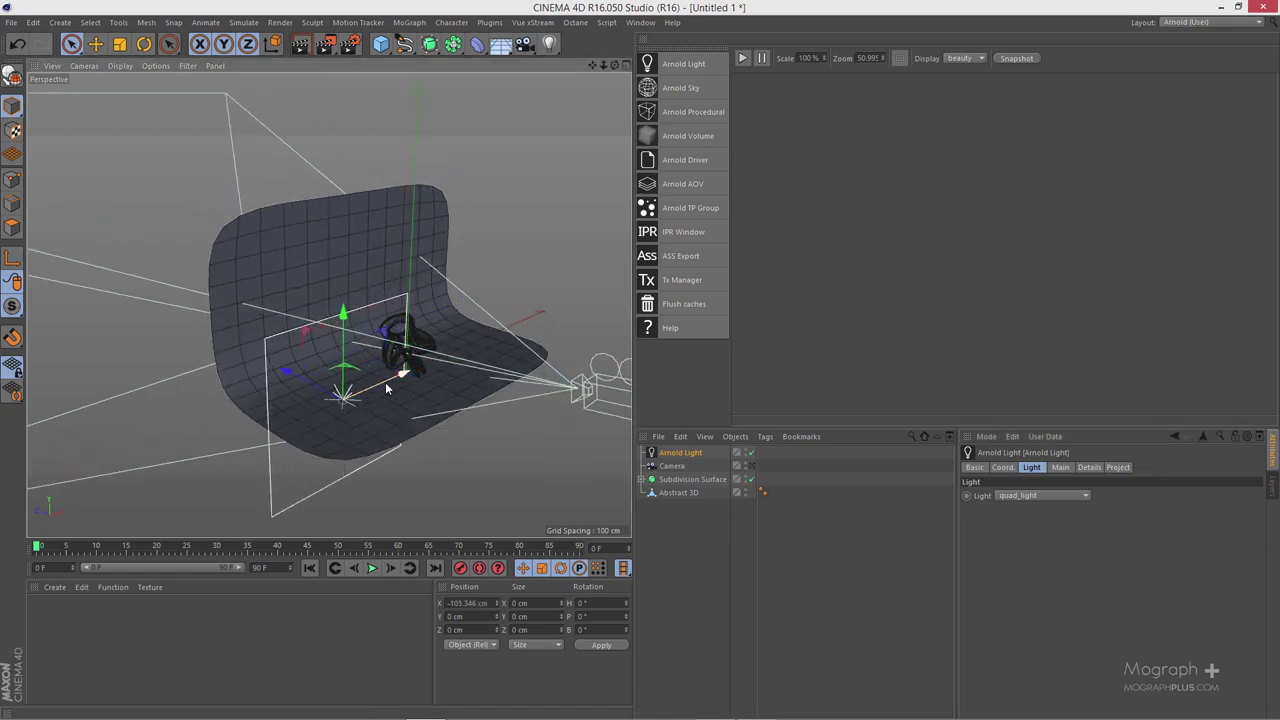
pyautogui.press('r')
pyautogui.moveTo(352, 436); pyautogui.dragTo(213, 417)
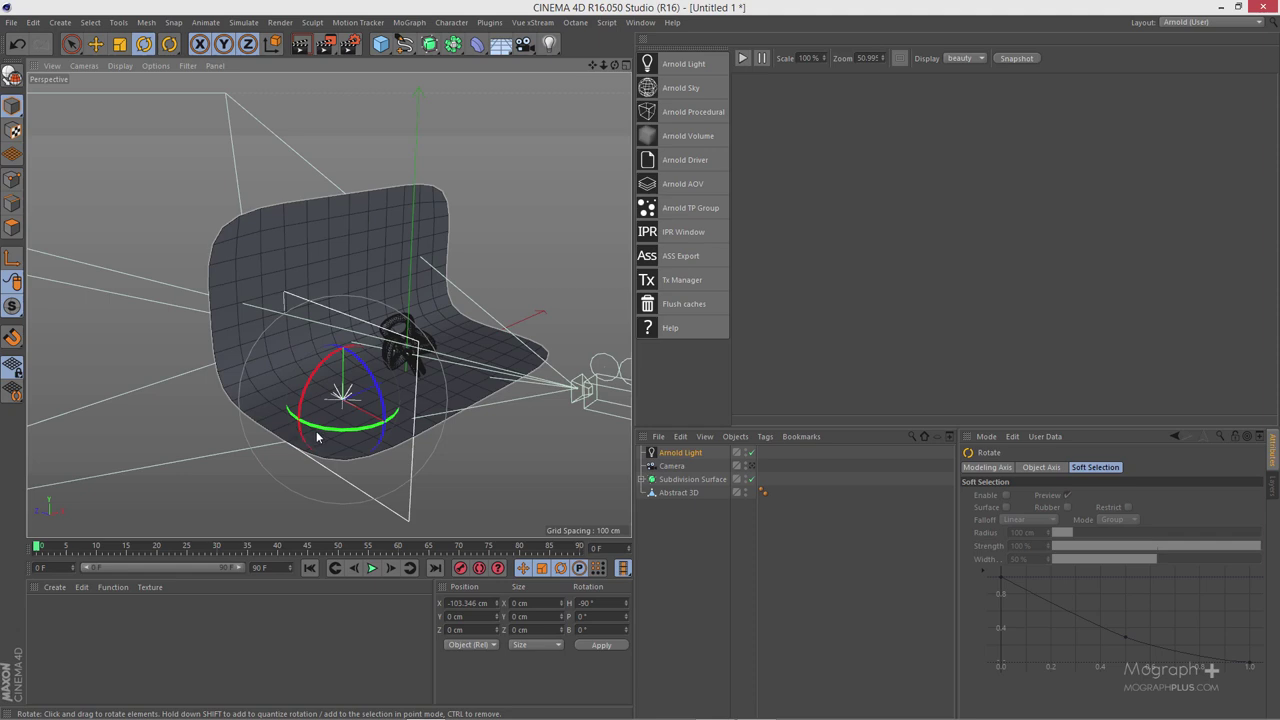
pyautogui.press('e')
pyautogui.moveTo(344, 338); pyautogui.dragTo(432, 316)
pyautogui.press('t')
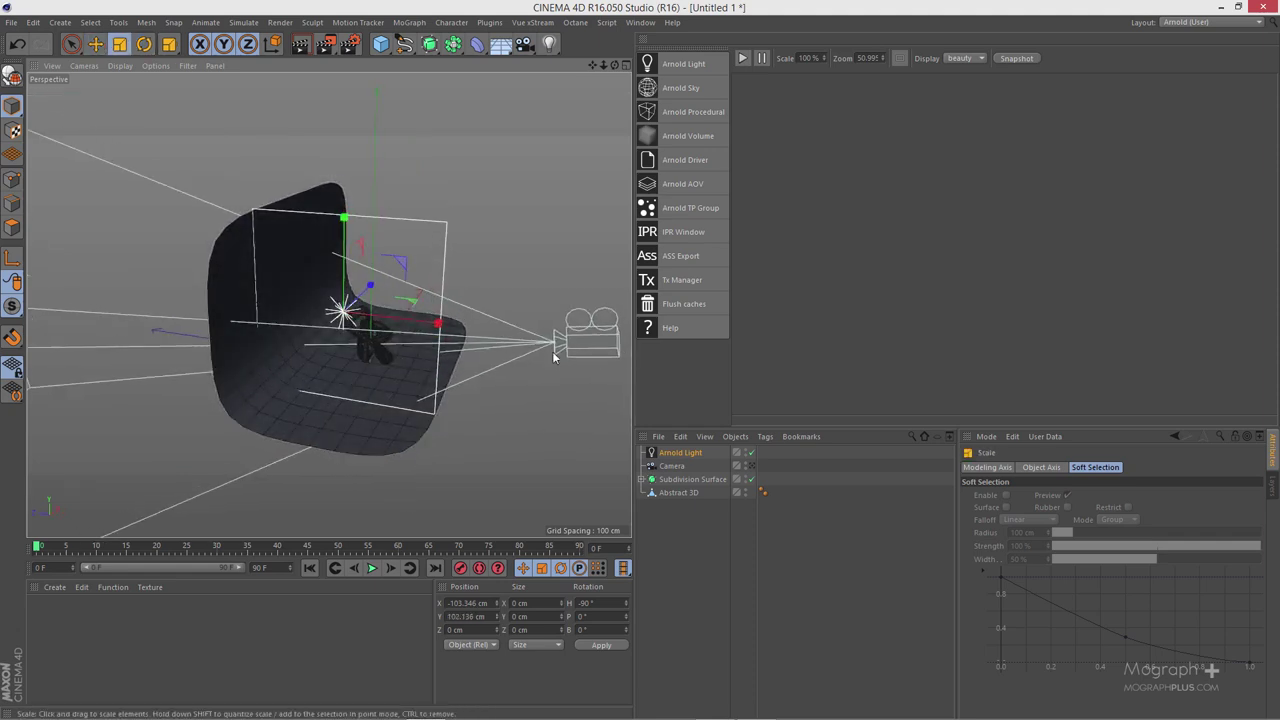
pyautogui.keyDown('alt'); pyautogui.moveTo(446, 378); pyautogui.dragTo(311, 399); pyautogui.keyUp('alt')
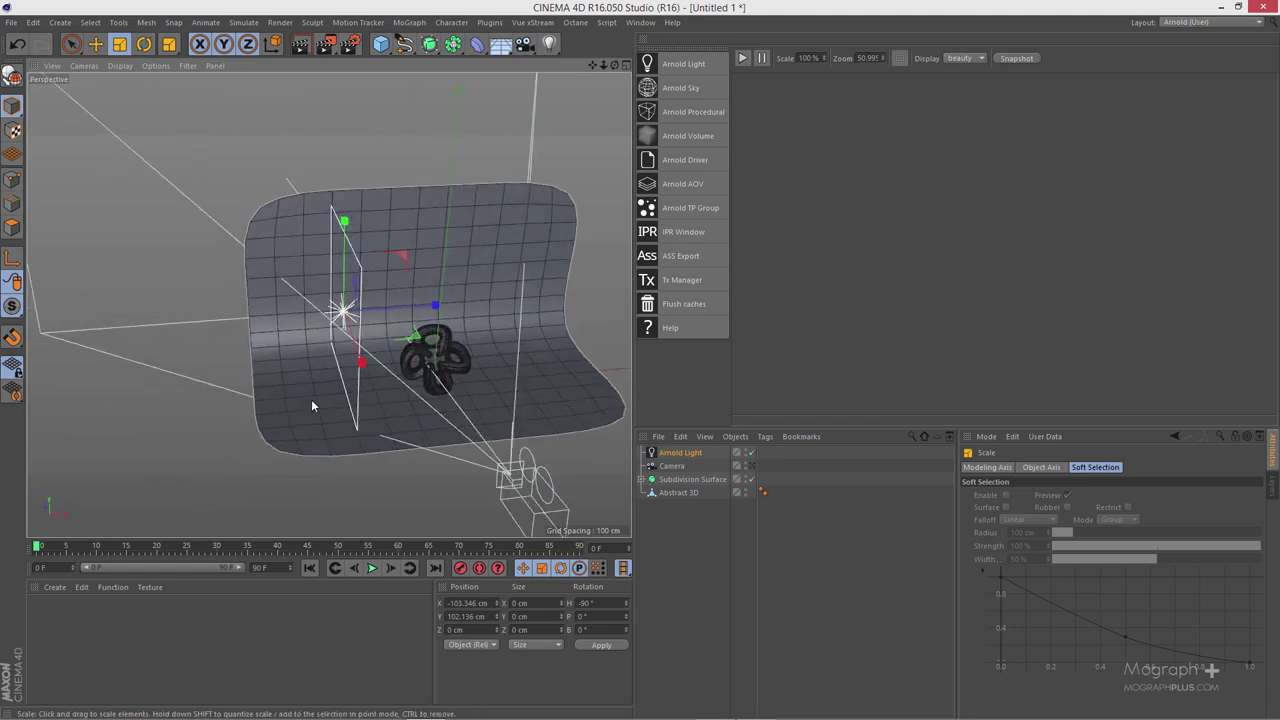
pyautogui.press('e')
pyautogui.moveTo(418, 306); pyautogui.dragTo(351, 330)
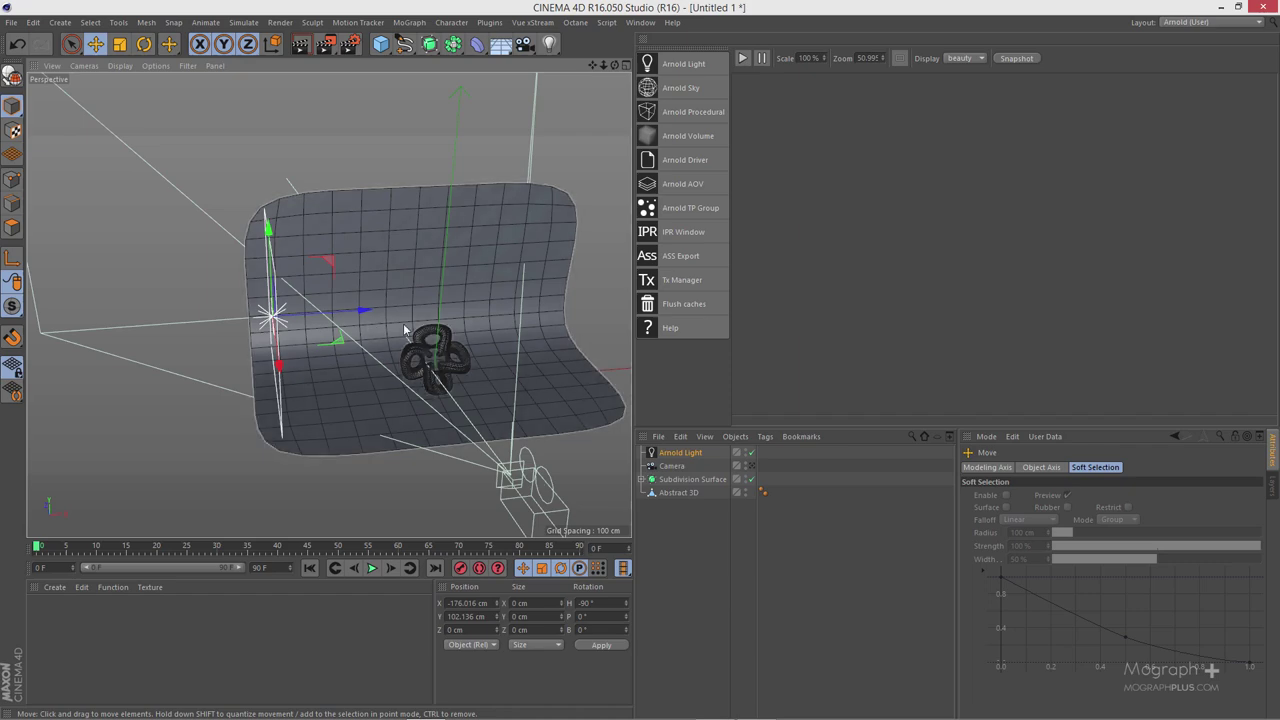
pyautogui.keyDown('alt'); pyautogui.moveTo(420, 380); pyautogui.dragTo(520, 390); pyautogui.keyUp('alt')
# Step: Name the light Left and duplicate it twice, one copy at X 185.9 cm, H 90°, one centred
pyautogui.doubleClick(683, 453)
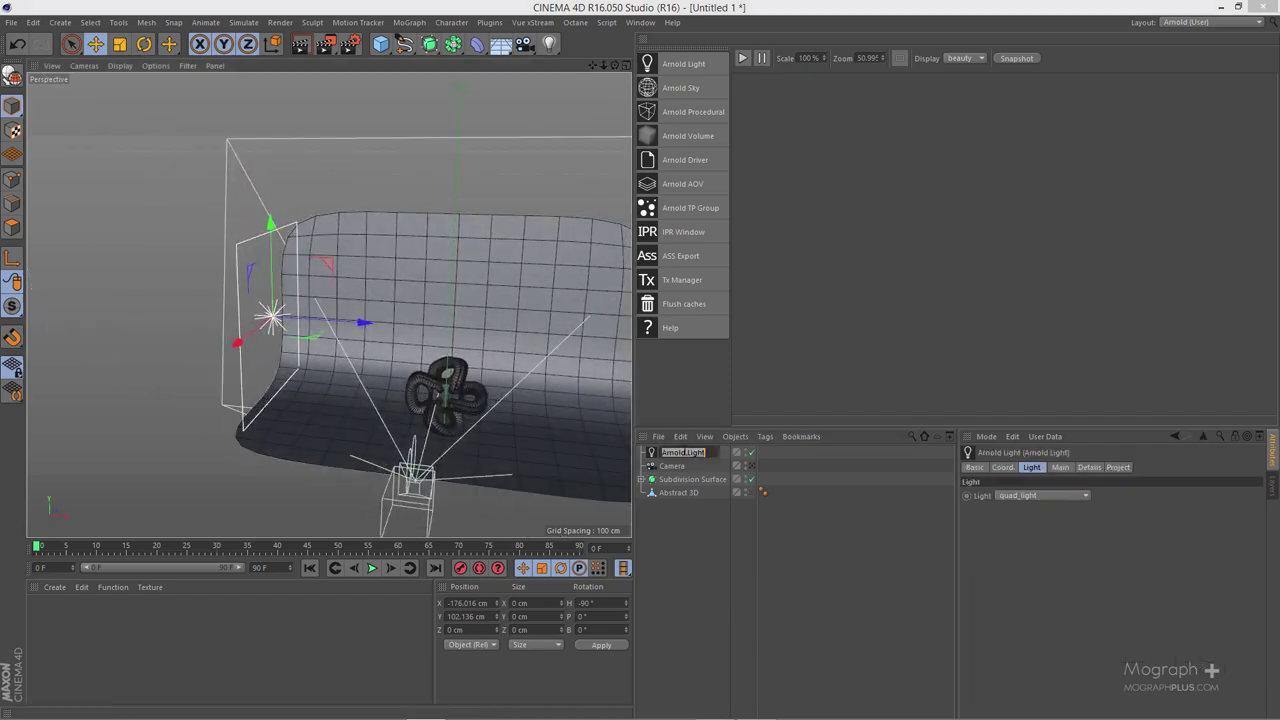
pyautogui.write('Left')
pyautogui.press('Return')
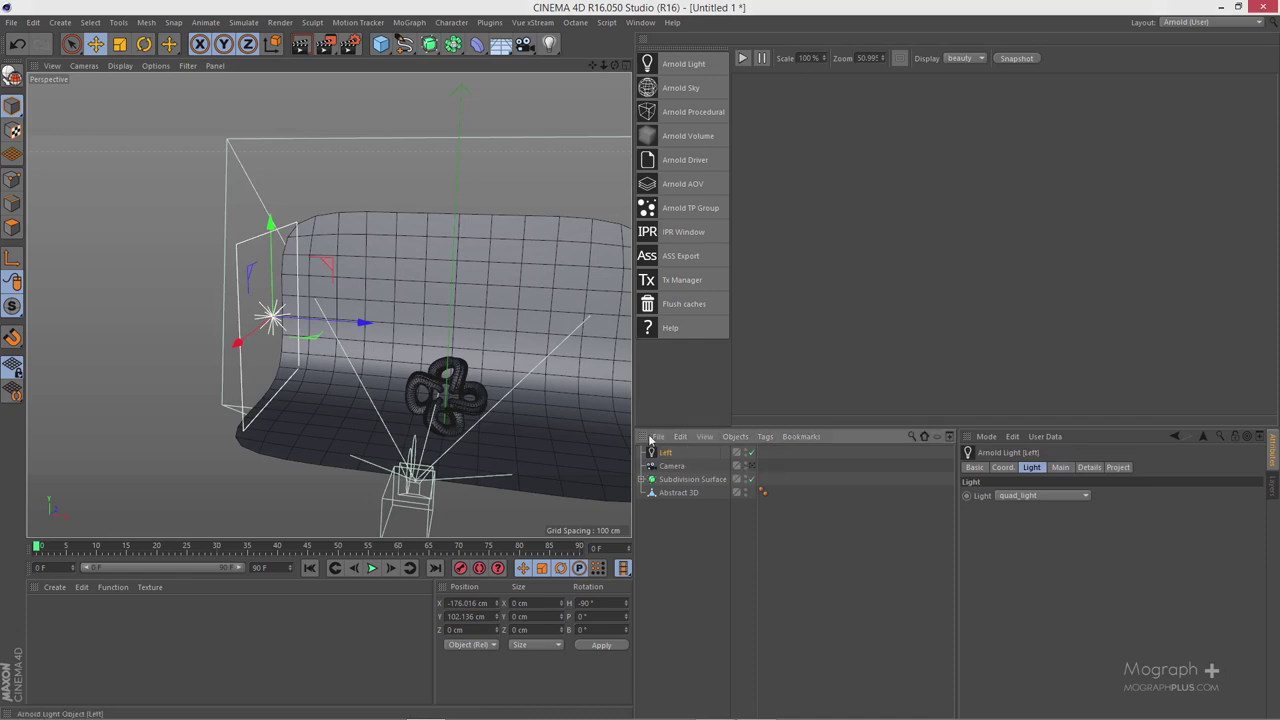
pyautogui.keyDown('ctrl'); pyautogui.moveTo(323, 330); pyautogui.dragTo(107, 328); pyautogui.keyUp('ctrl')
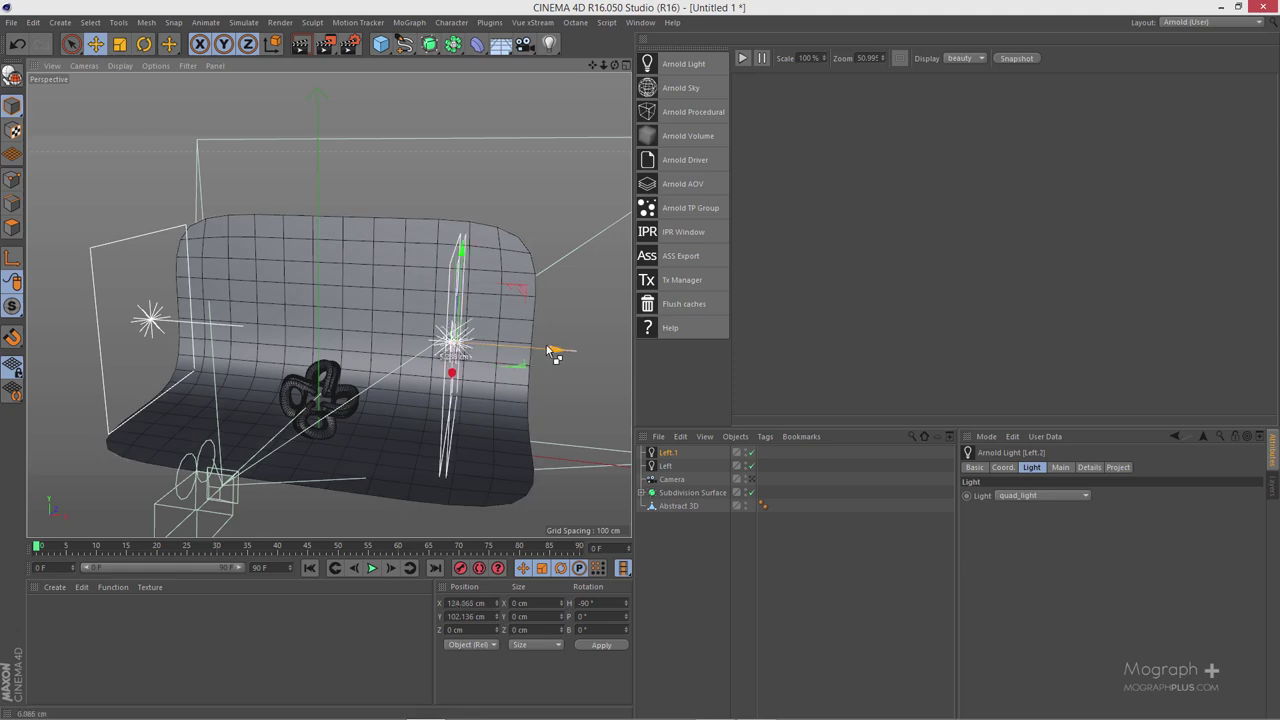
pyautogui.keyDown('ctrl'); pyautogui.moveTo(557, 354); pyautogui.dragTo(348, 404); pyautogui.keyUp('ctrl')
pyautogui.press('r')
pyautogui.press('e')
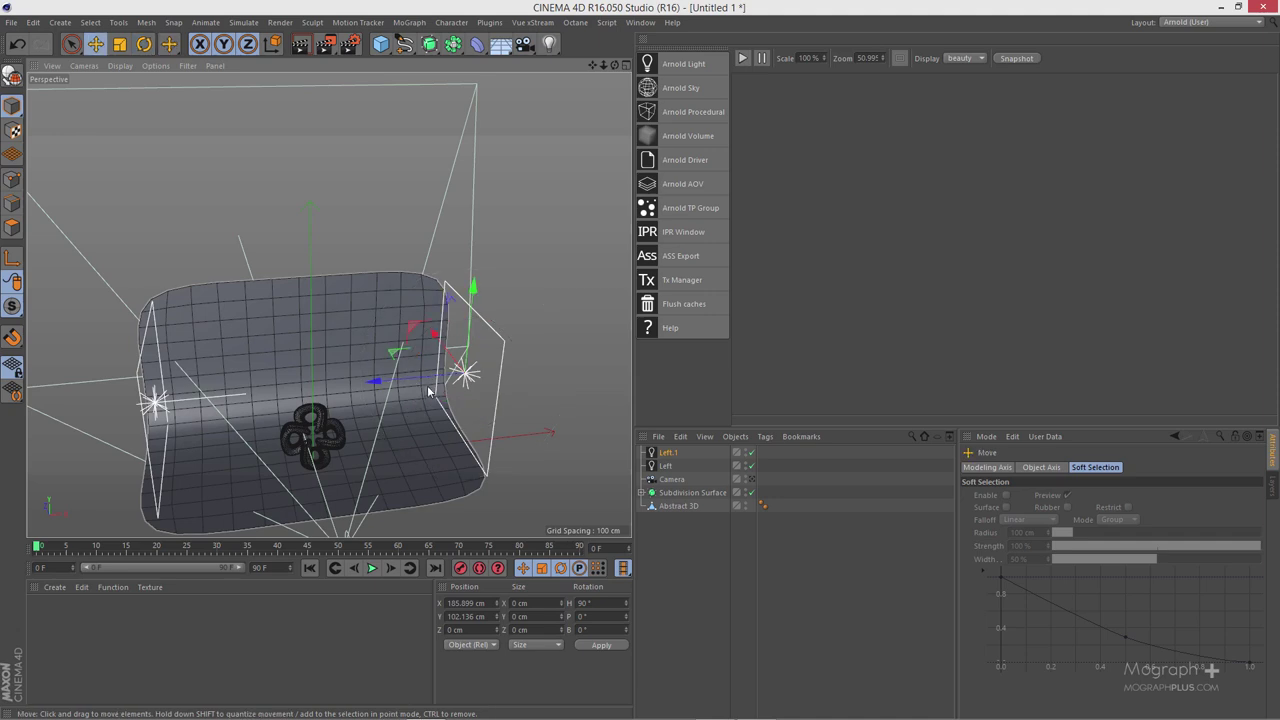
pyautogui.moveTo(398, 382); pyautogui.dragTo(242, 408)
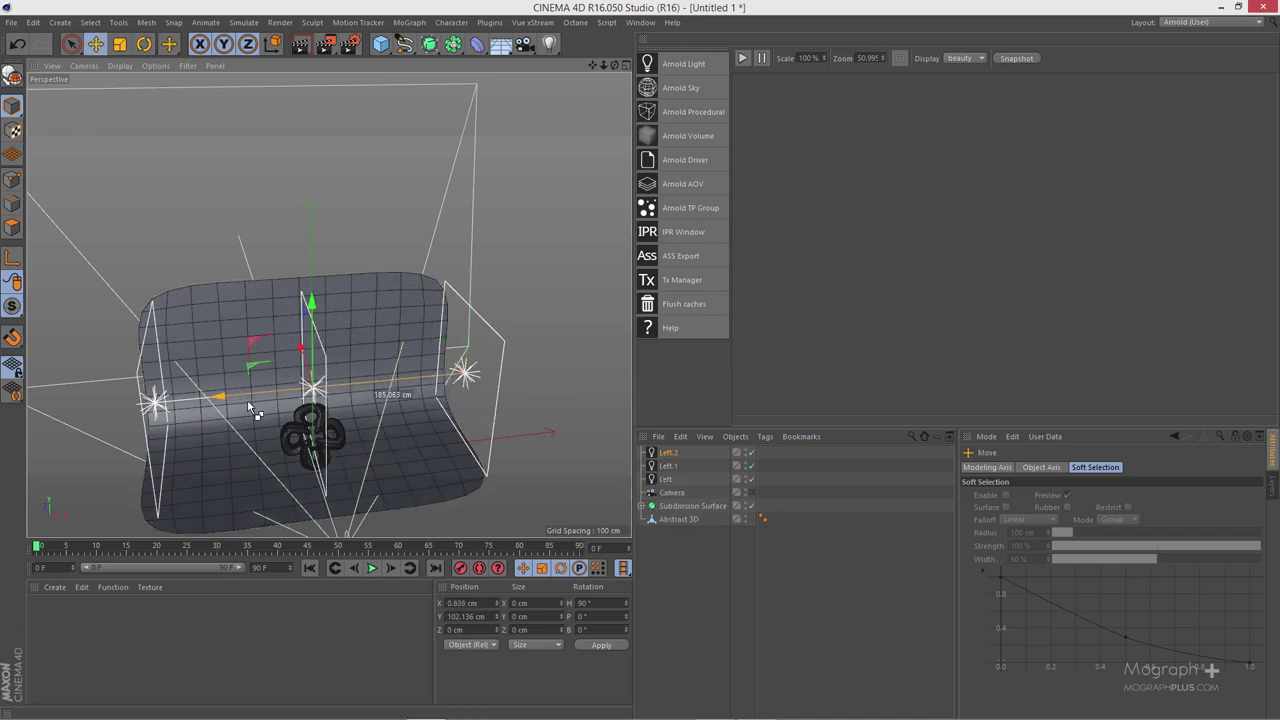
# Step: Rename the two light copies 'right' and 'top'
pyautogui.doubleClick(668, 466)
pyautogui.press('BackSpace')
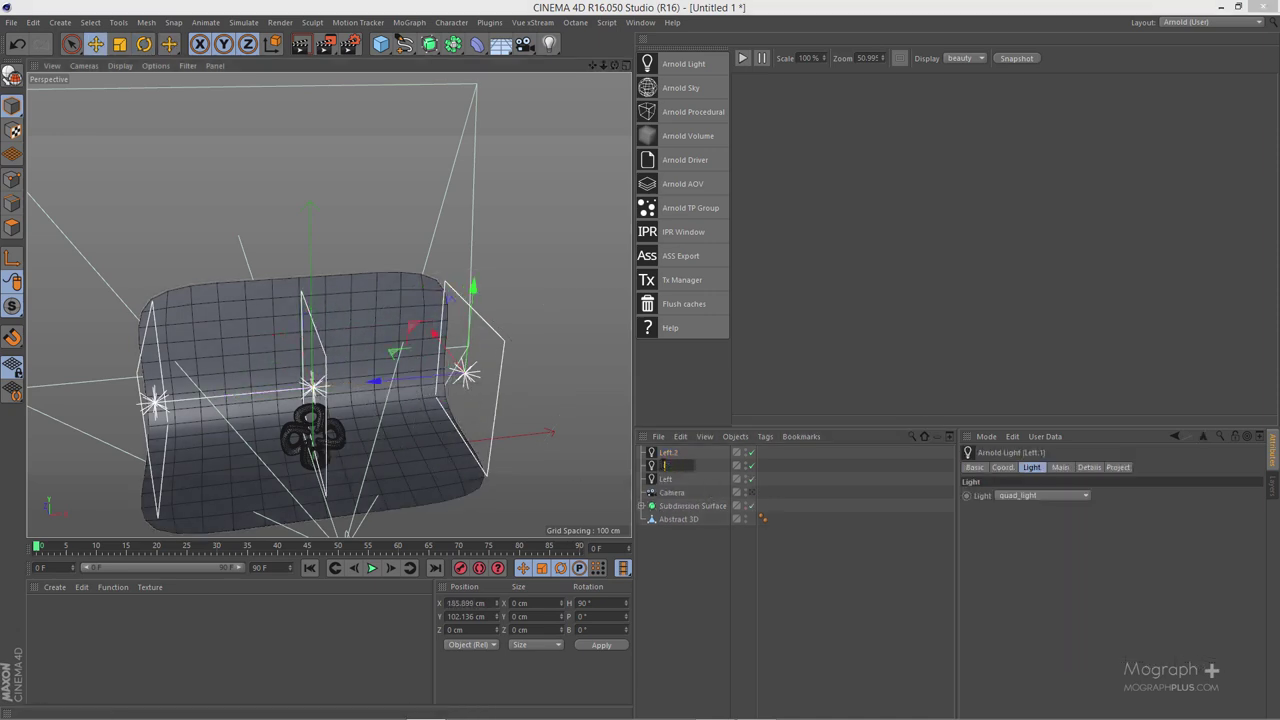
pyautogui.write('right')
pyautogui.press('Return')
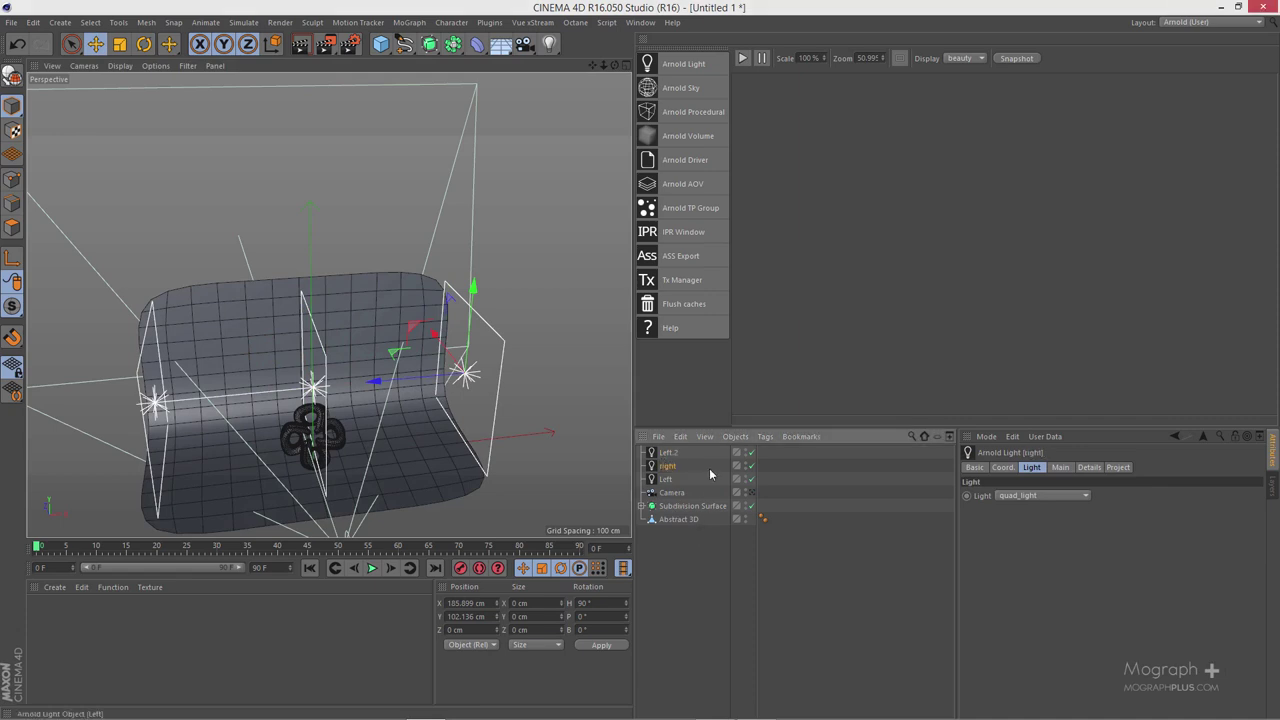
pyautogui.doubleClick(668, 452)
pyautogui.press('BackSpace')
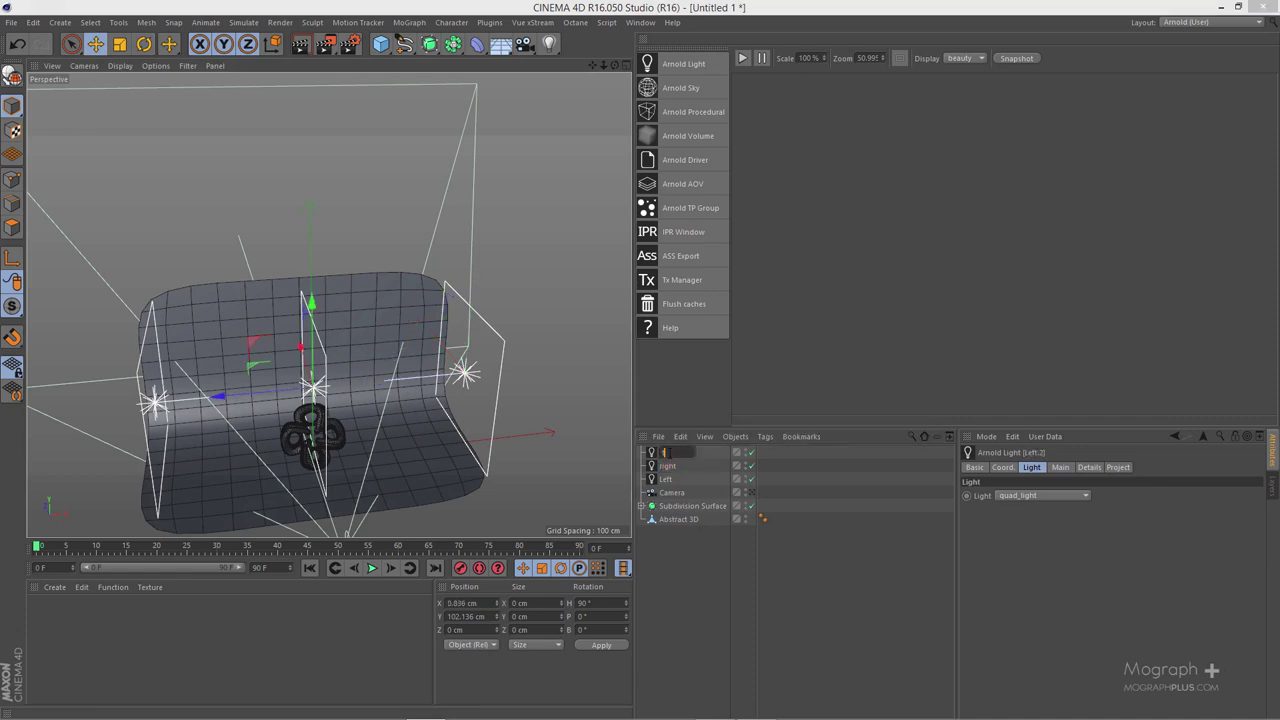
pyautogui.write('top')
pyautogui.press('Return')
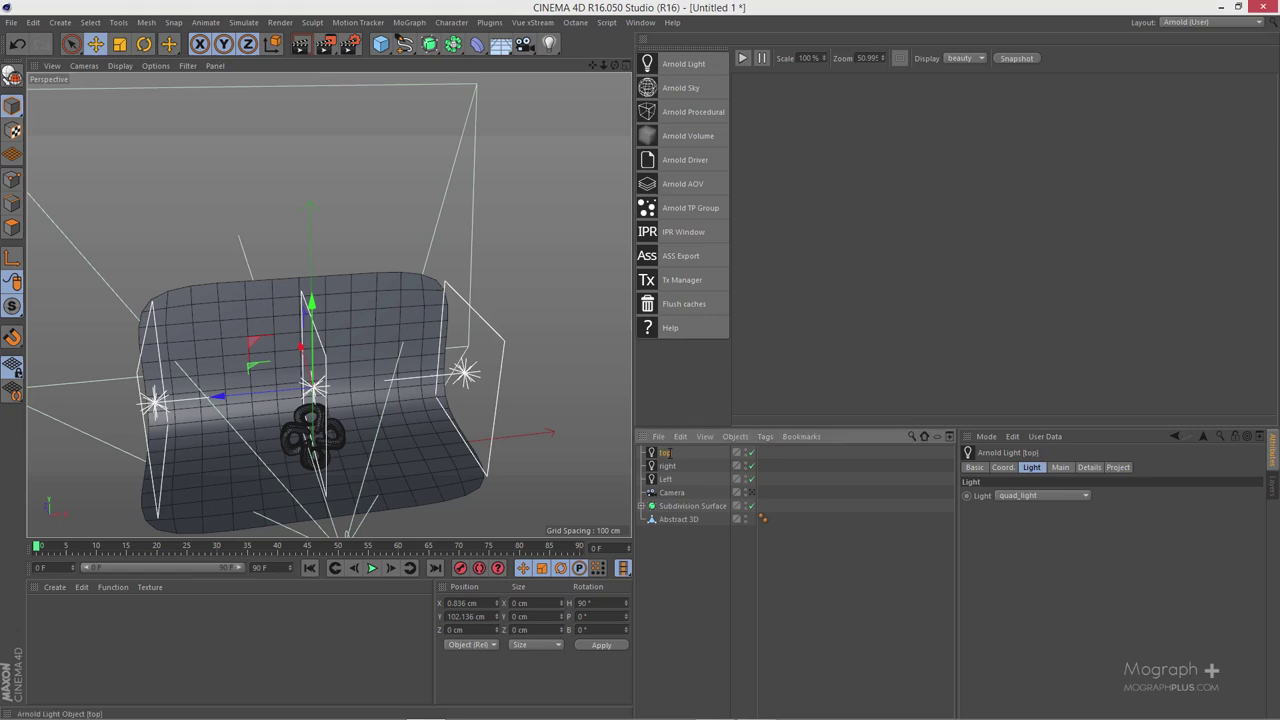
# Step: Raise the top light to Y 203.3 cm and pitch it -90° to face down
pyautogui.moveTo(303, 317); pyautogui.dragTo(340, 306)
pyautogui.press('r')
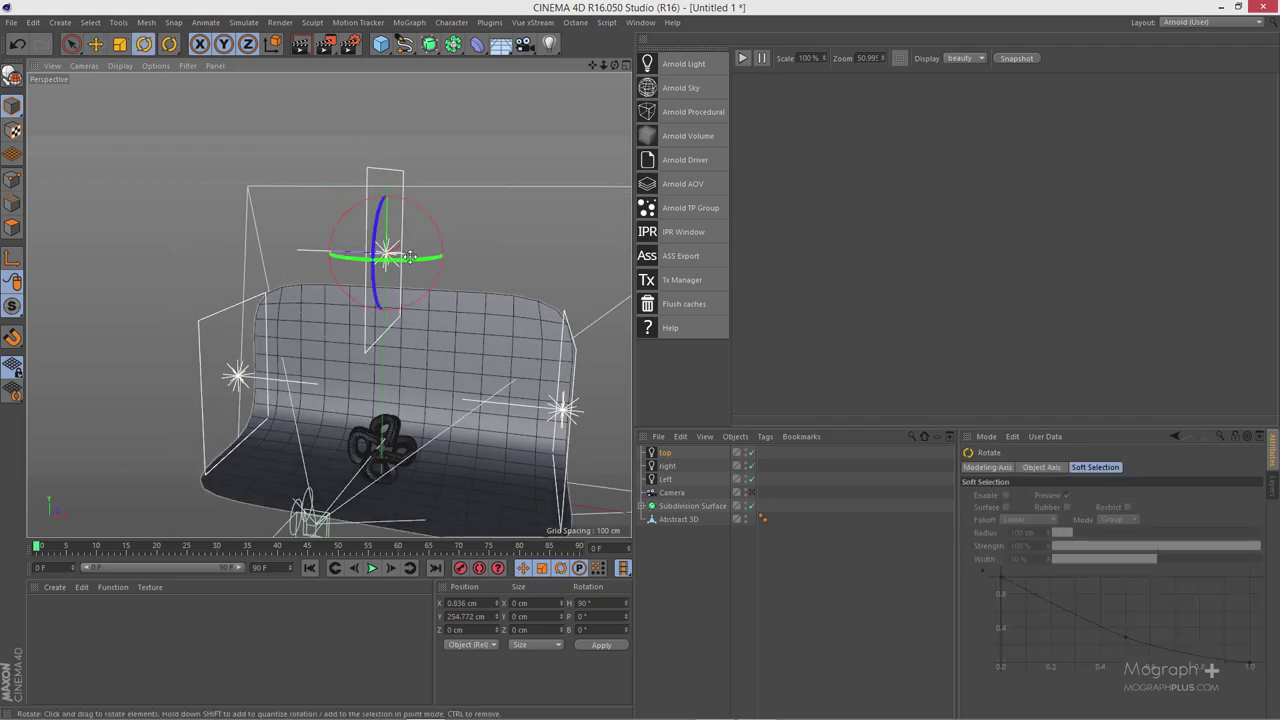
pyautogui.moveTo(426, 220); pyautogui.dragTo(332, 198)
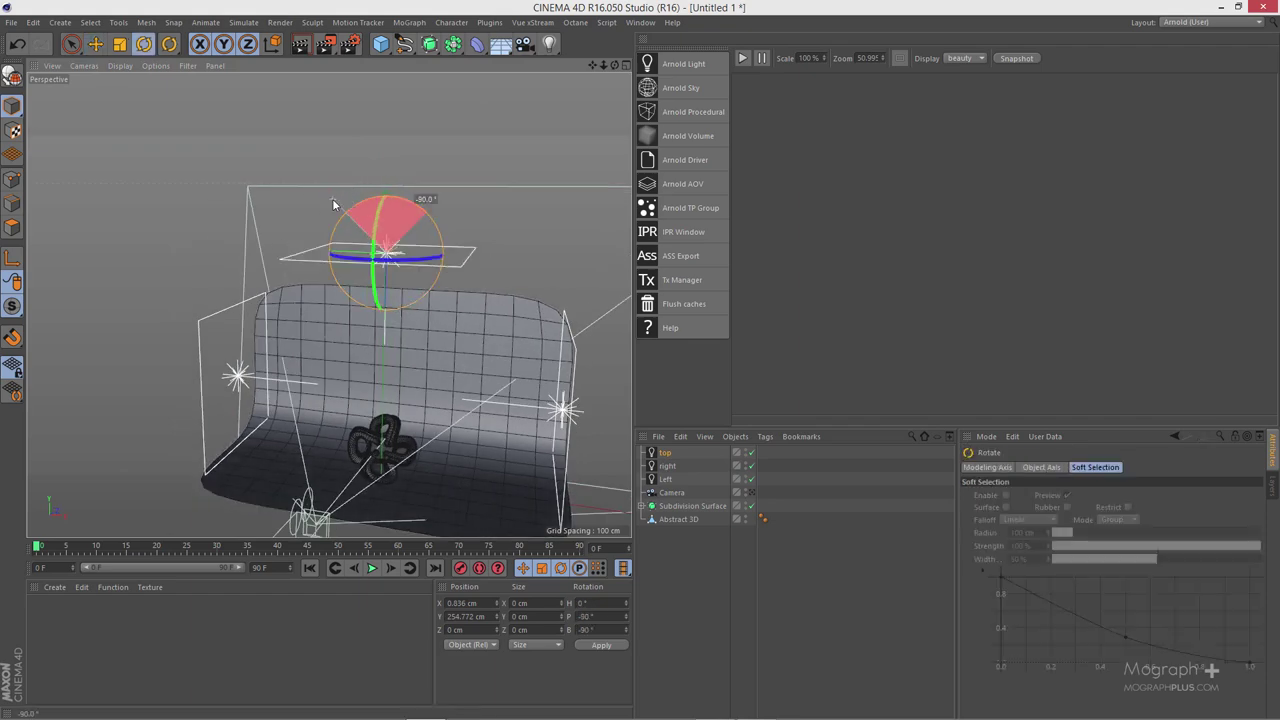
pyautogui.keyDown('alt'); pyautogui.moveTo(315, 278); pyautogui.dragTo(456, 276); pyautogui.keyUp('alt')
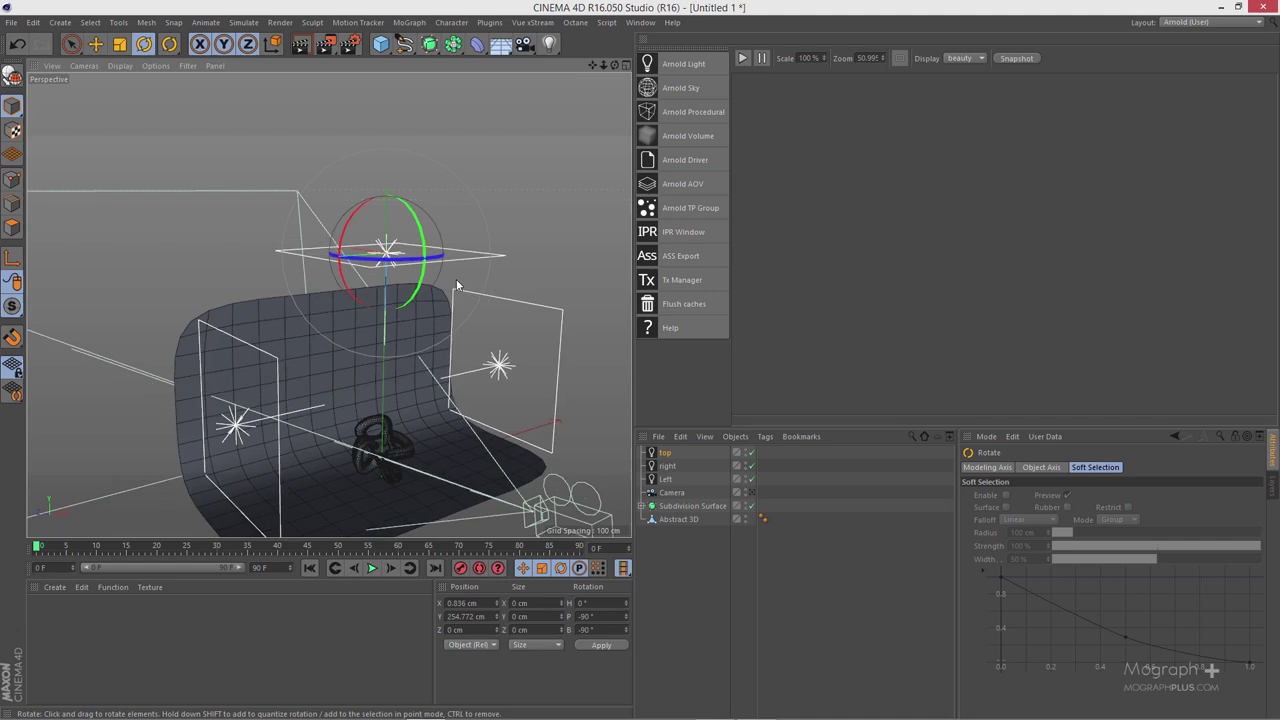
pyautogui.press('e')
pyautogui.moveTo(388, 320); pyautogui.dragTo(393, 368)
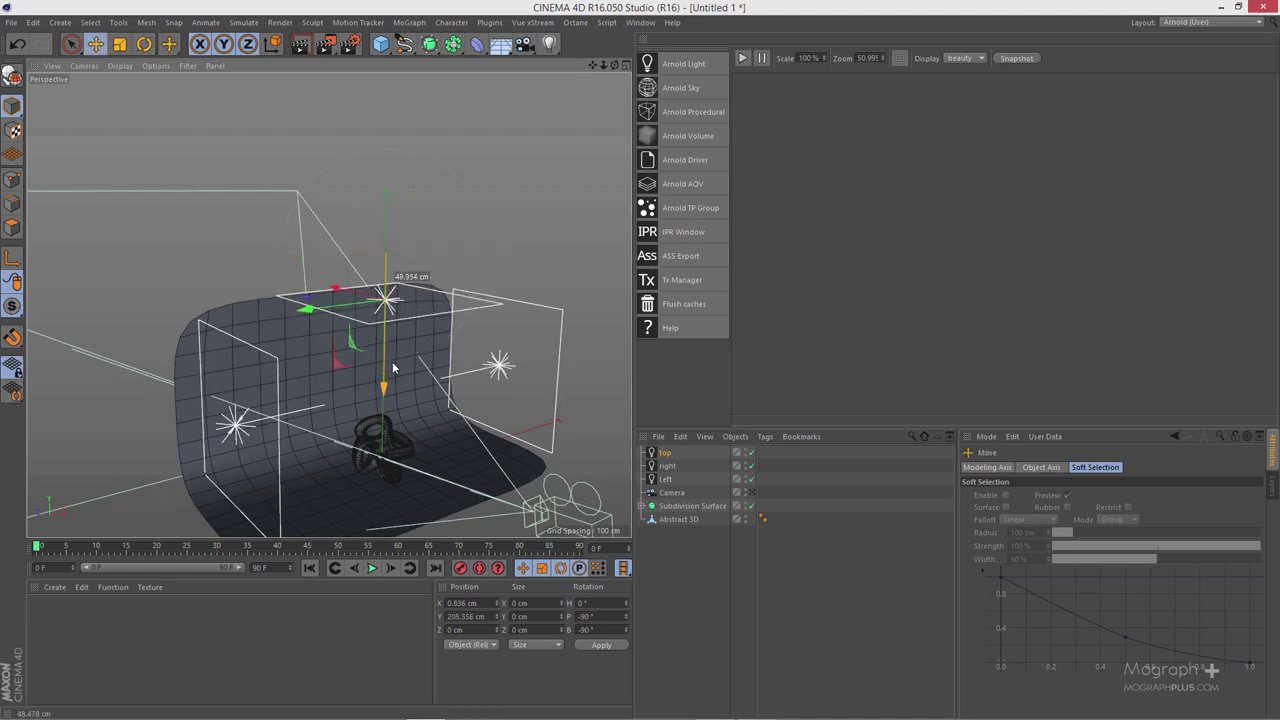
pyautogui.keyDown('alt'); pyautogui.moveTo(300, 300); pyautogui.dragTo(355, 298); pyautogui.keyUp('alt')
# Step: Stretch the top light's height to 286 cm and view the scene through the Camera
pyautogui.click(665, 453)
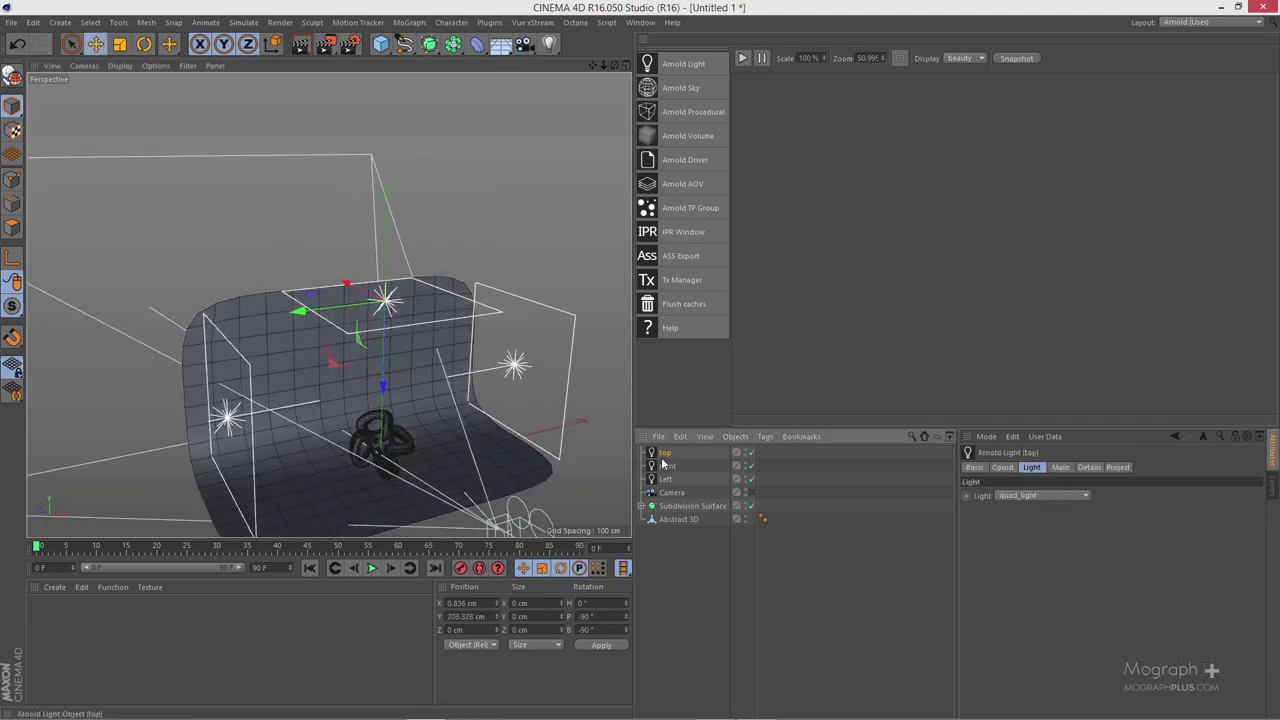
pyautogui.click(1066, 468)
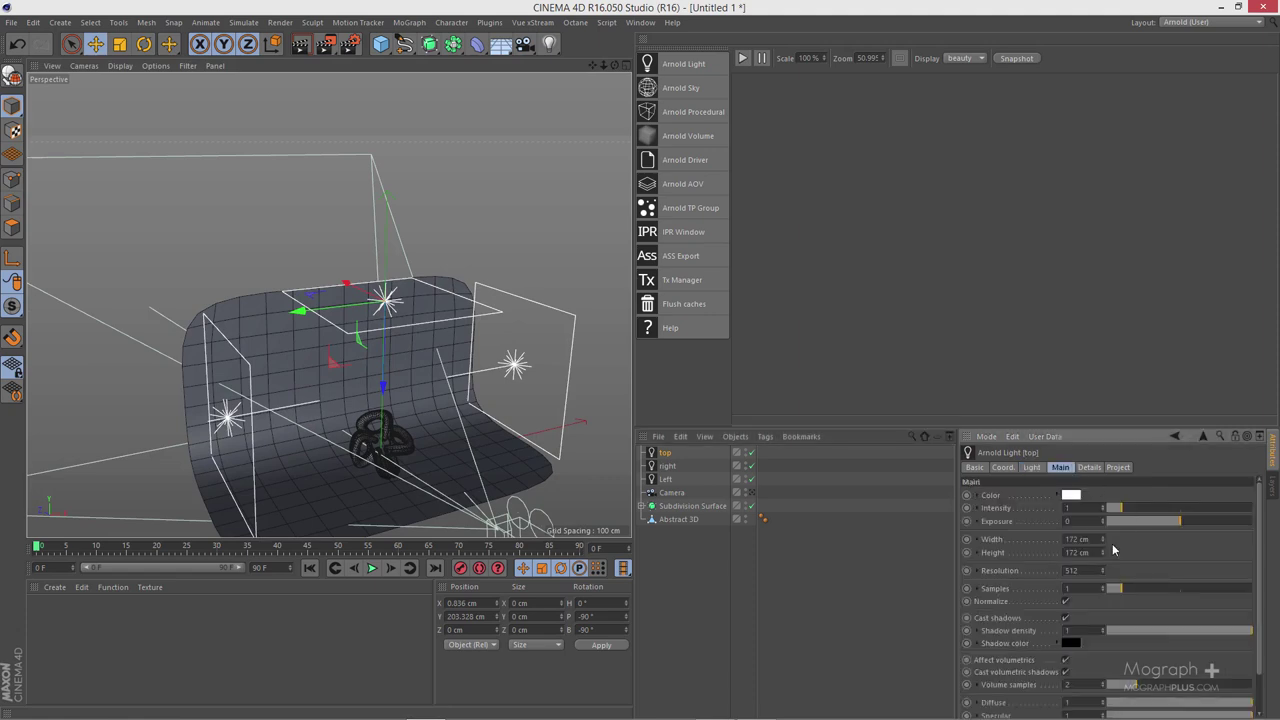
pyautogui.moveTo(1103, 553); pyautogui.dragTo(1122, 508)
pyautogui.keyDown('alt'); pyautogui.moveTo(530, 438); pyautogui.dragTo(420, 370); pyautogui.keyUp('alt')
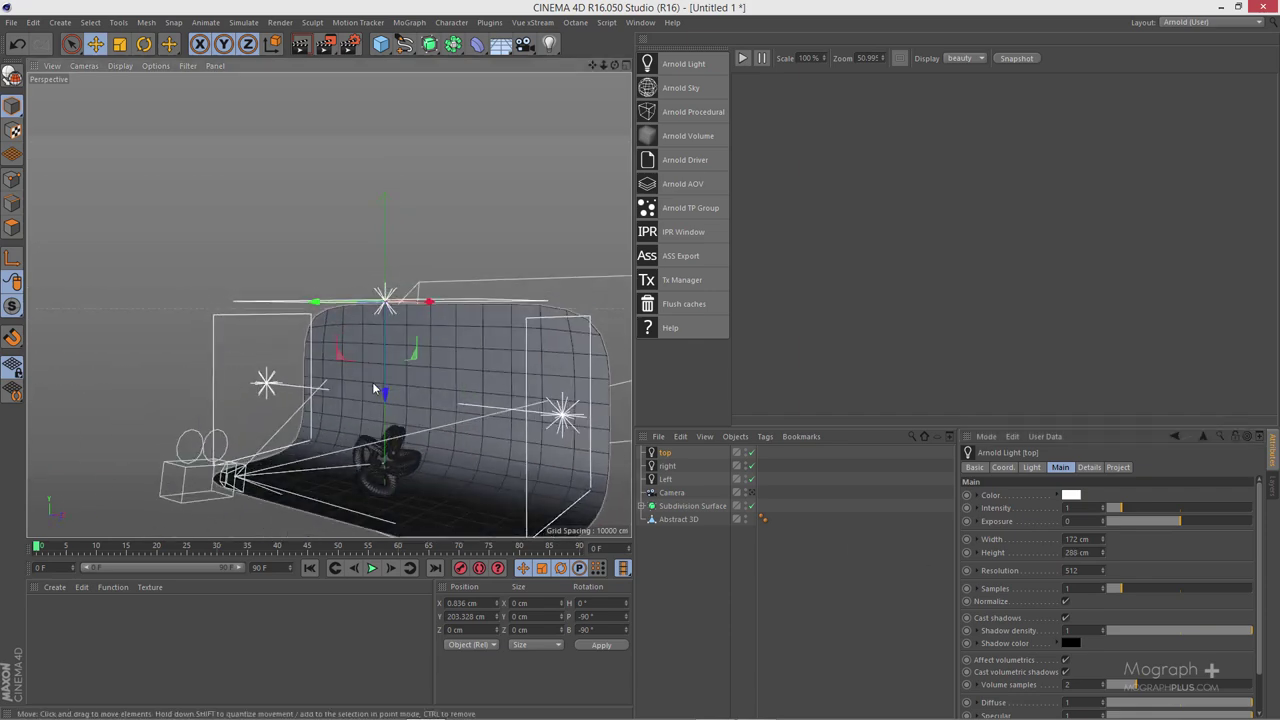
pyautogui.click(751, 494)
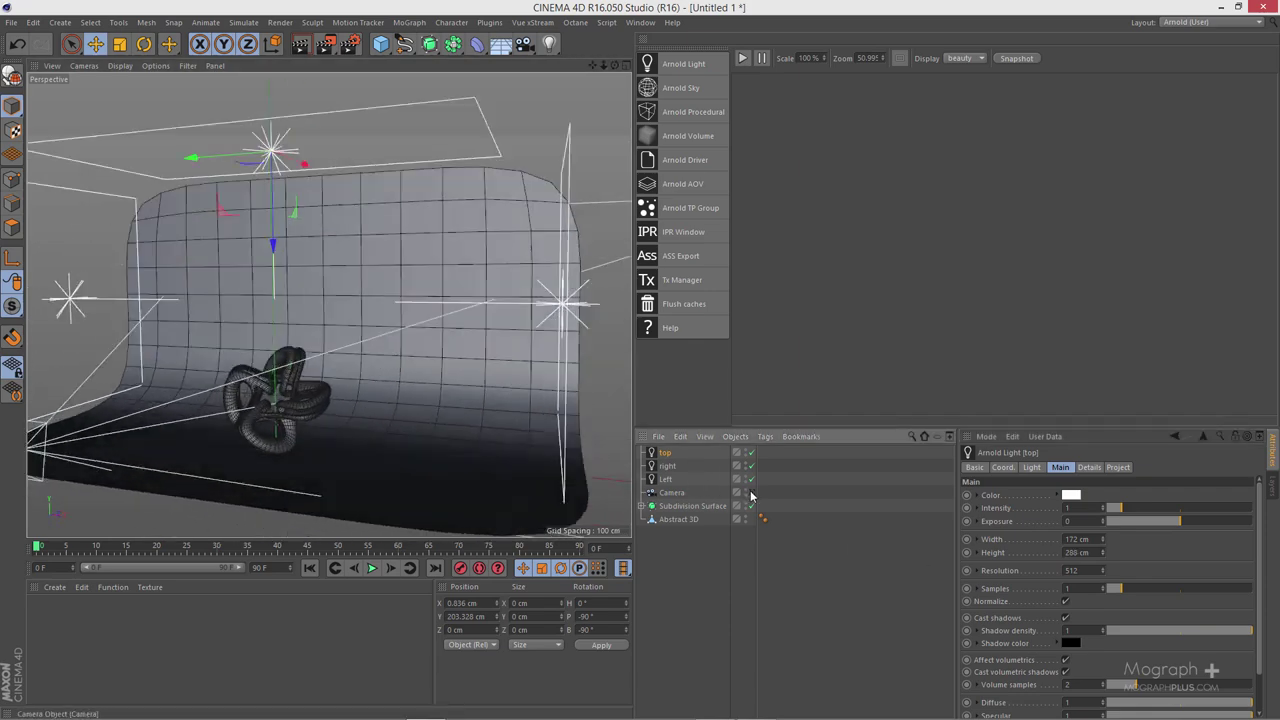
# Step: Start the Arnold IPR live render, zoom it out, and select the top, right and Left lights
pyautogui.click(743, 60)
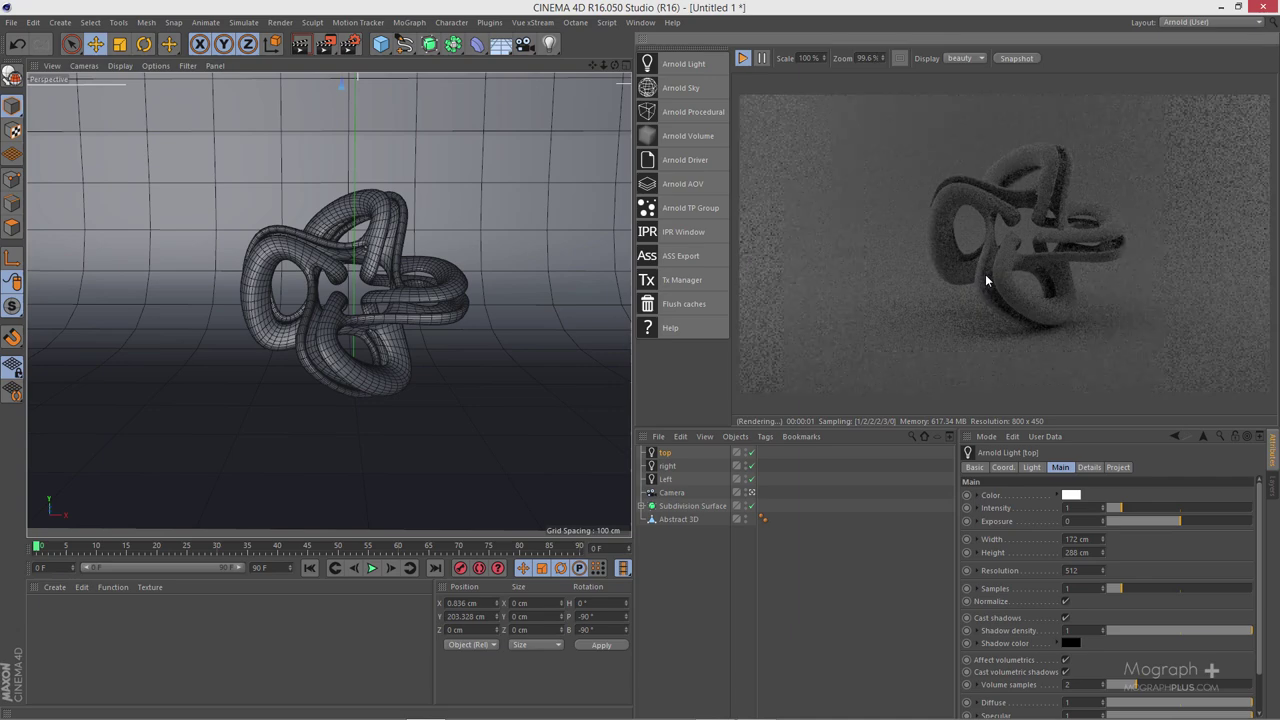
pyautogui.scroll(-1, 985, 276)
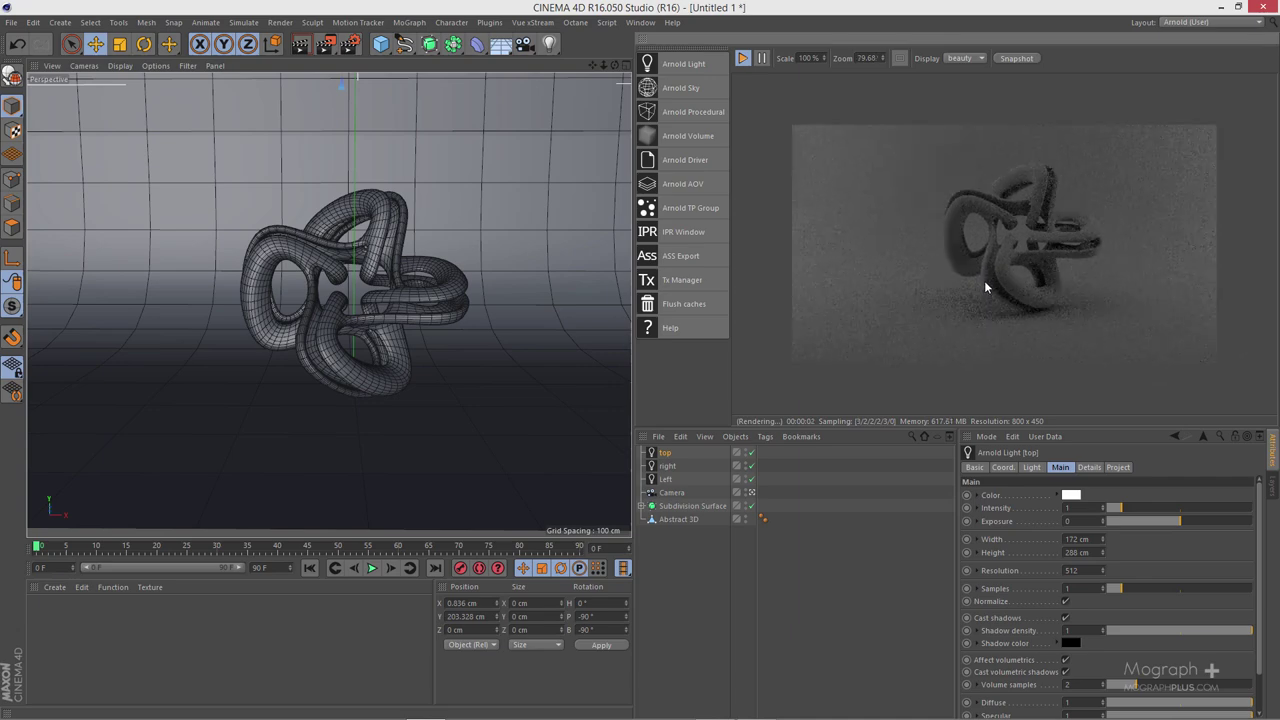
pyautogui.keyDown('shift'); pyautogui.click(664, 480); pyautogui.keyUp('shift')
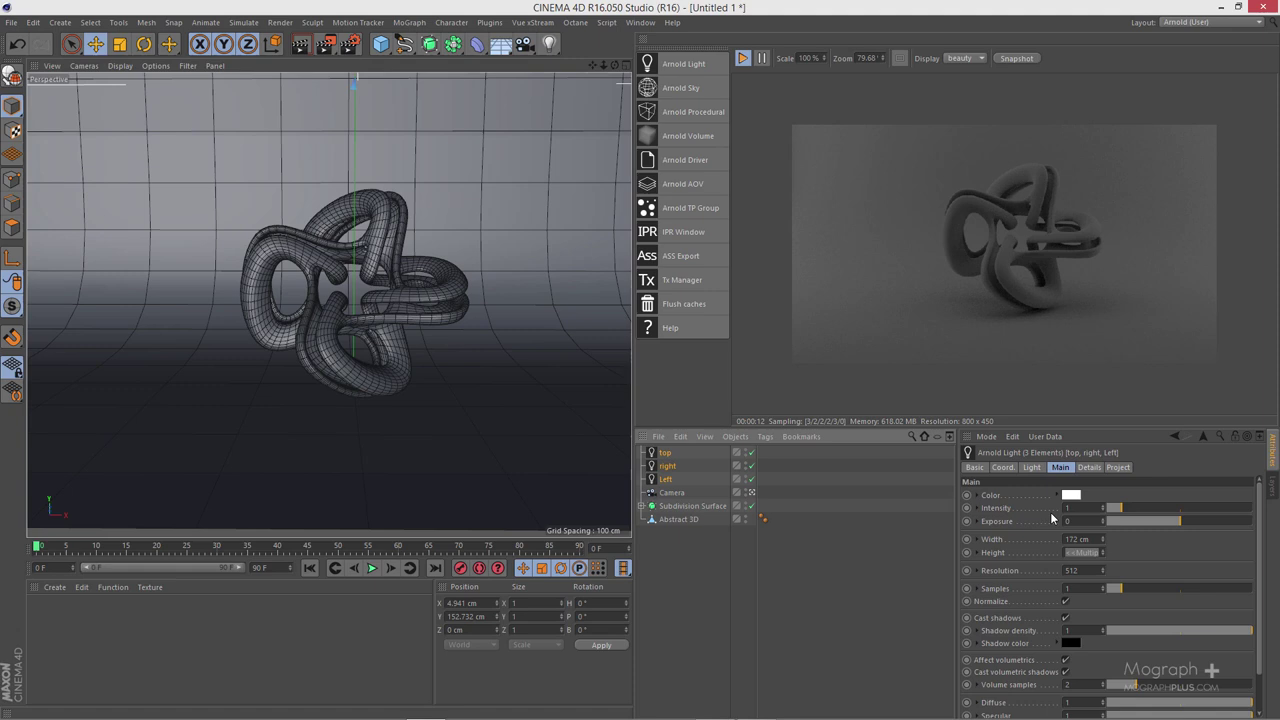
# Step: Nudge the three lights' intensity up and set their exposure to 2
pyautogui.moveTo(1140, 512); pyautogui.dragTo(1130, 511)
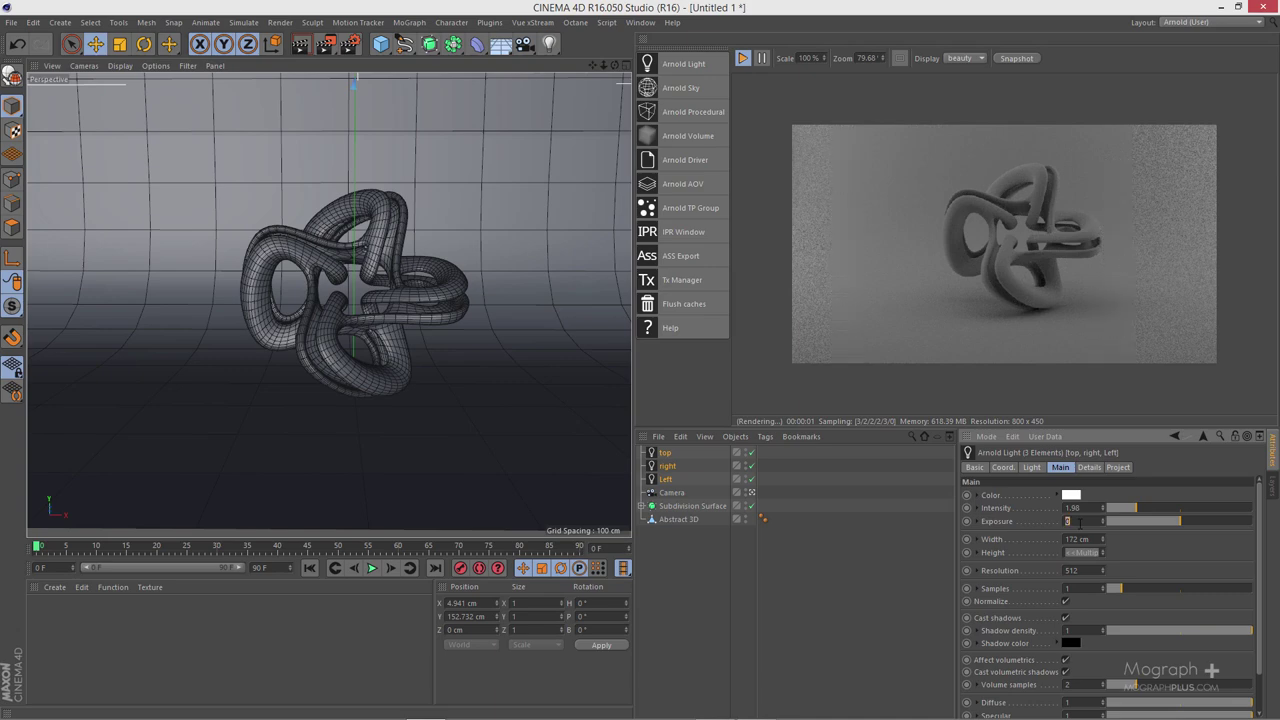
pyautogui.write('1')
pyautogui.press('Return')
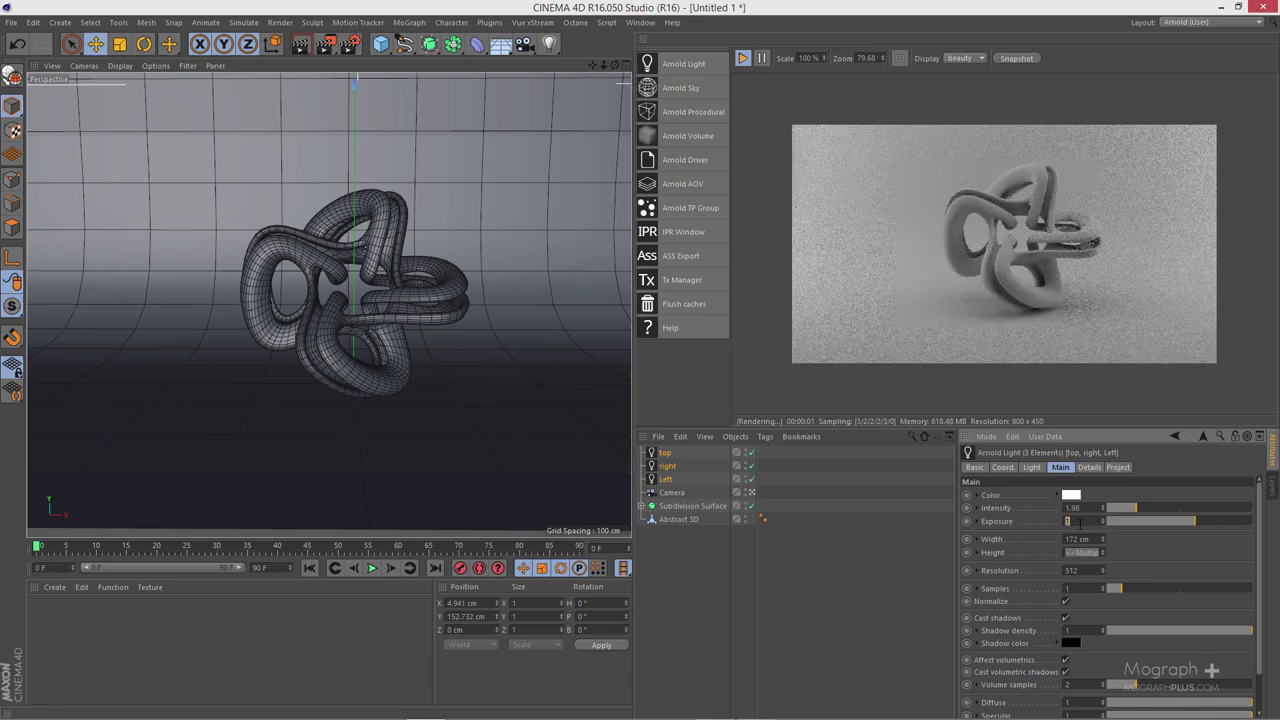
pyautogui.write('2')
pyautogui.press('Return')
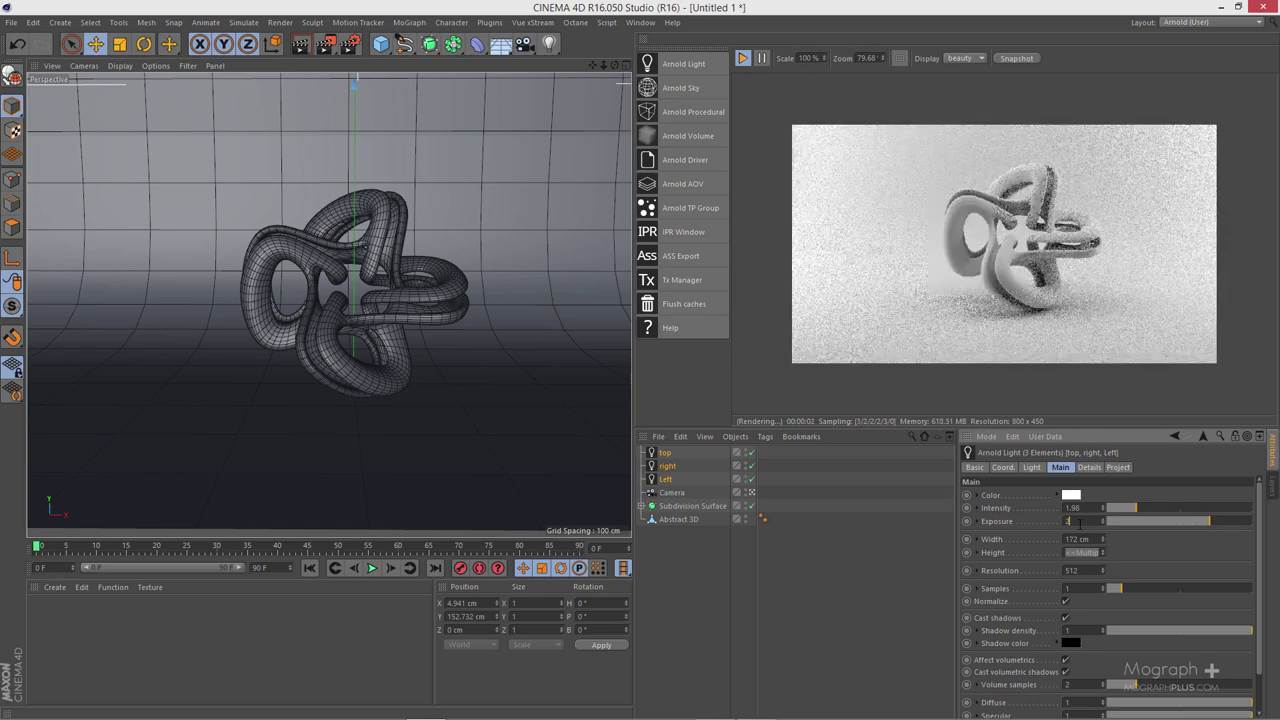
pyautogui.scroll(1, 1079, 522)
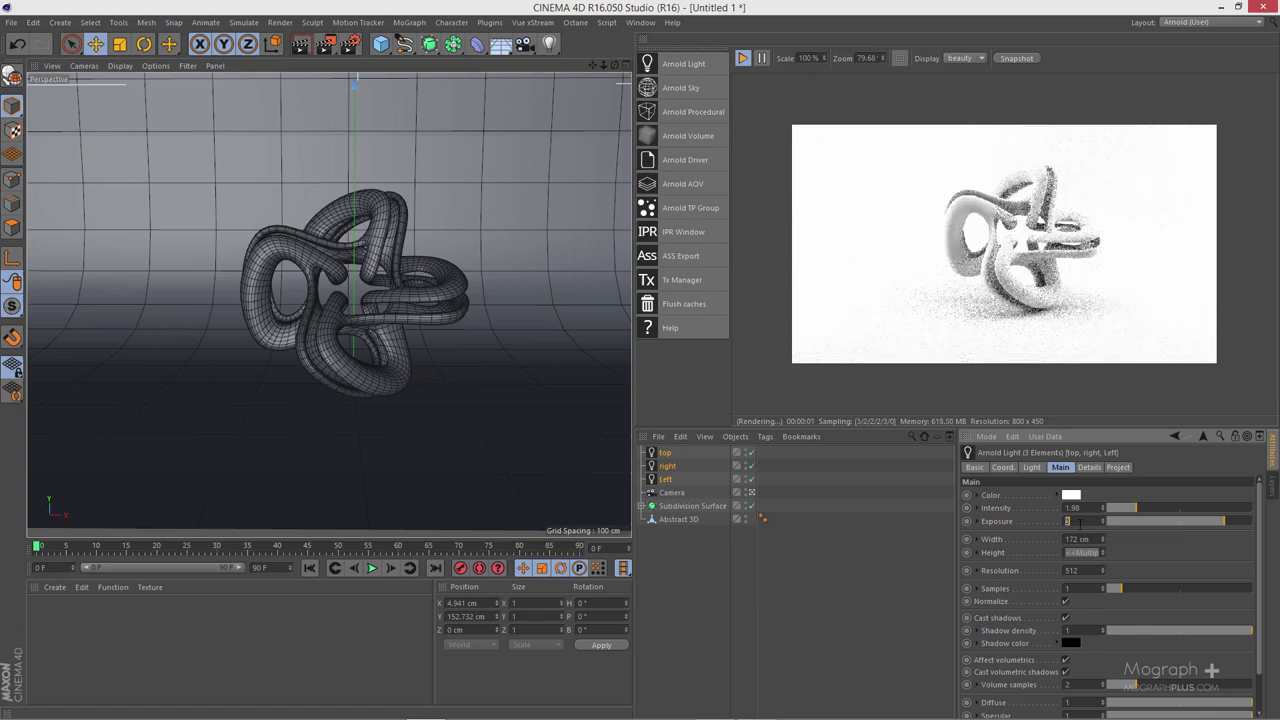
pyautogui.scroll(-2, 1079, 522)
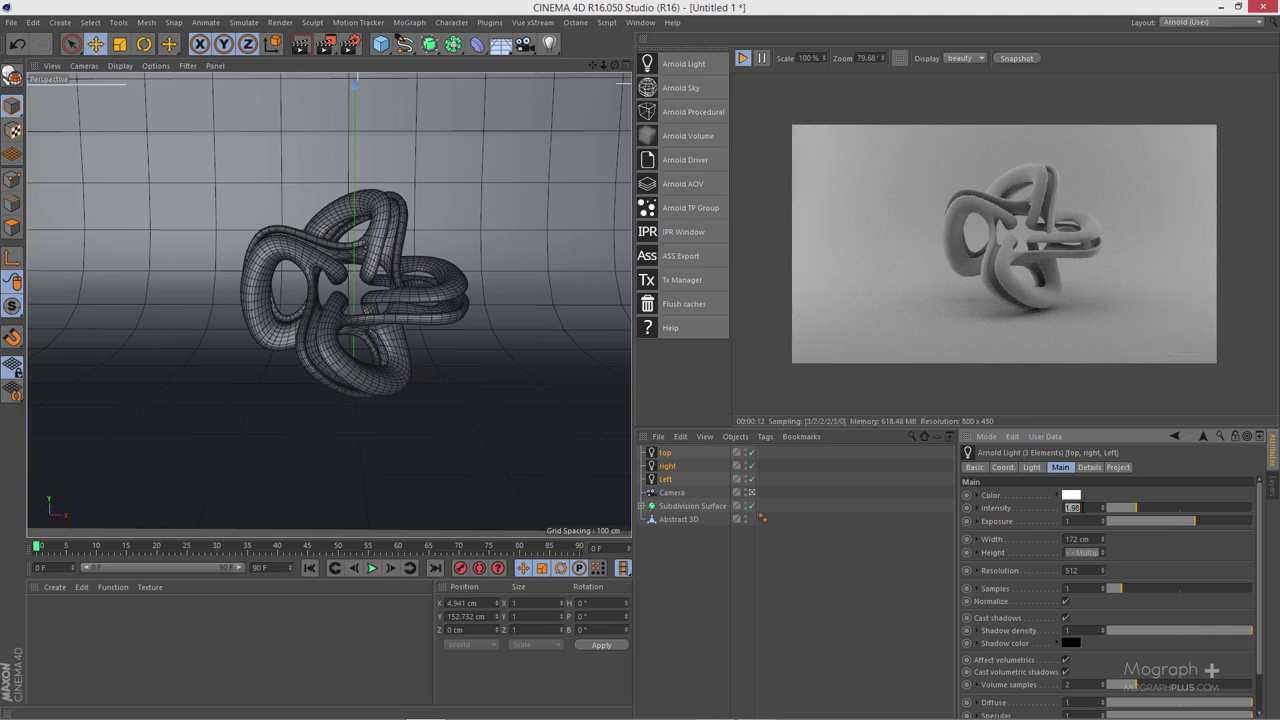
# Step: Reset intensity to 1, re-enter exposure 2, then drag intensity to about 1.66
pyautogui.write('1')
pyautogui.press('Return')
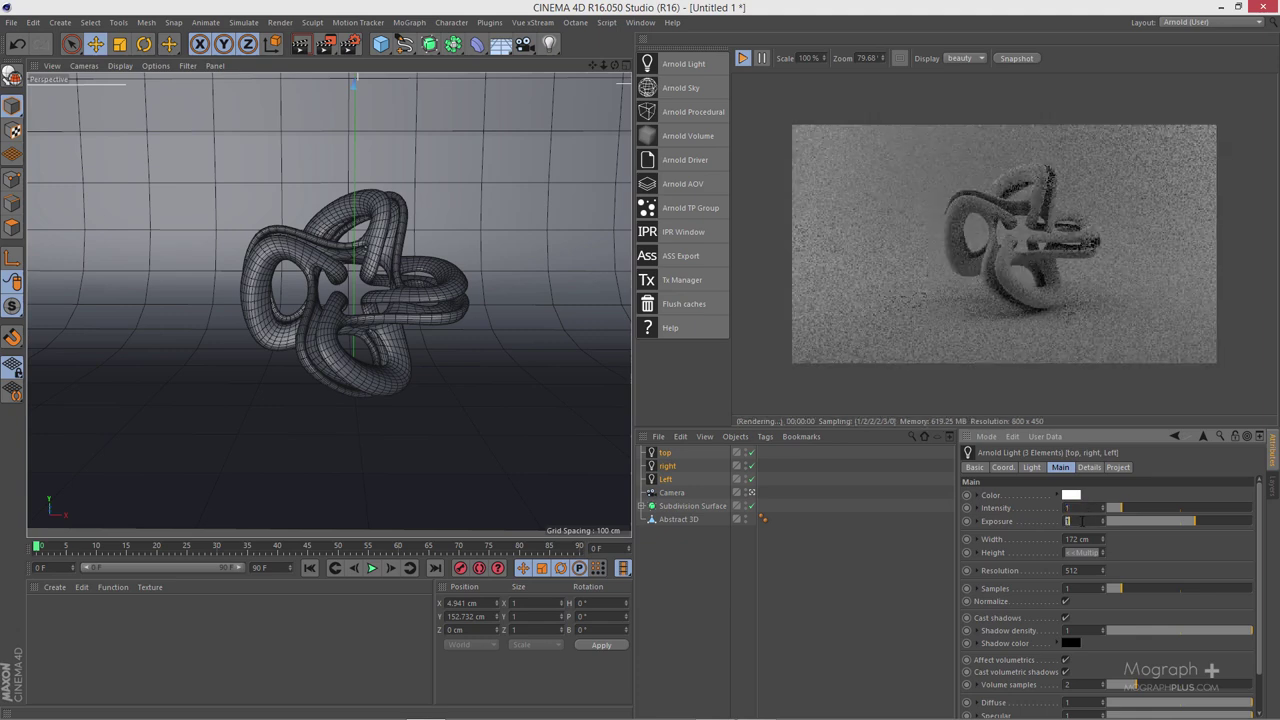
pyautogui.doubleClick(1082, 520)
pyautogui.write('2')
pyautogui.press('Return')
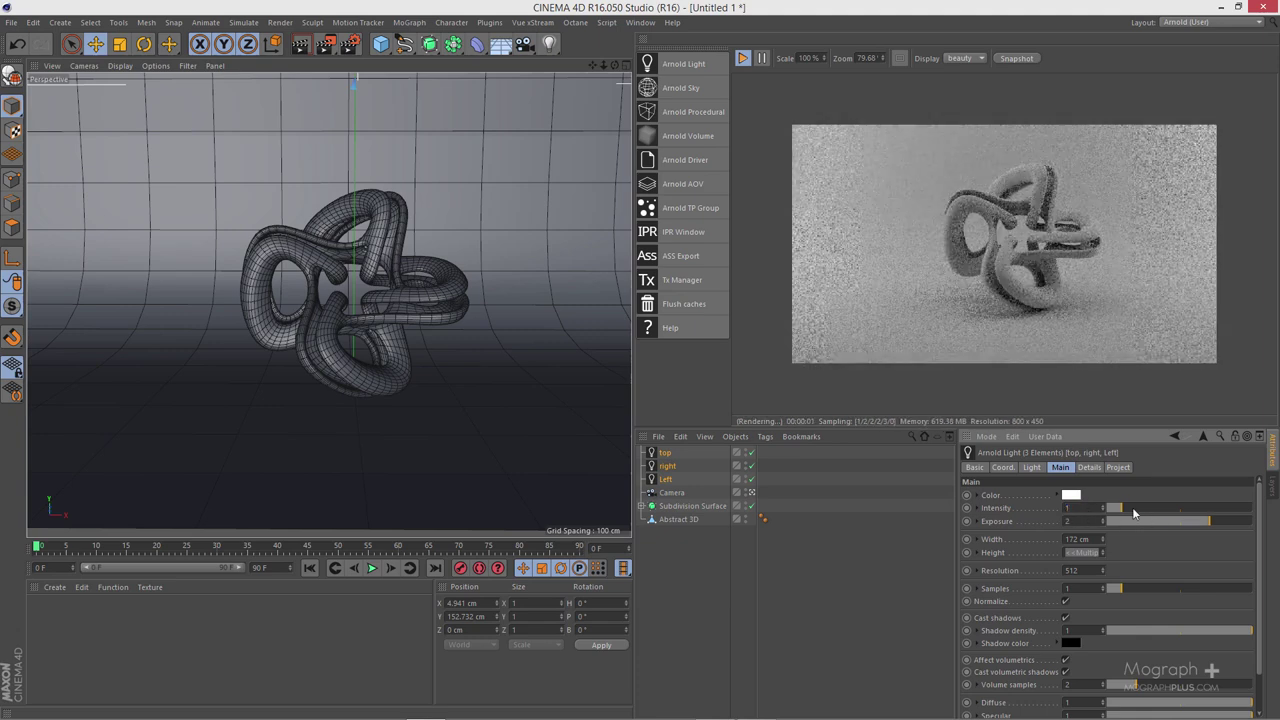
pyautogui.moveTo(1121, 508); pyautogui.dragTo(1132, 513)
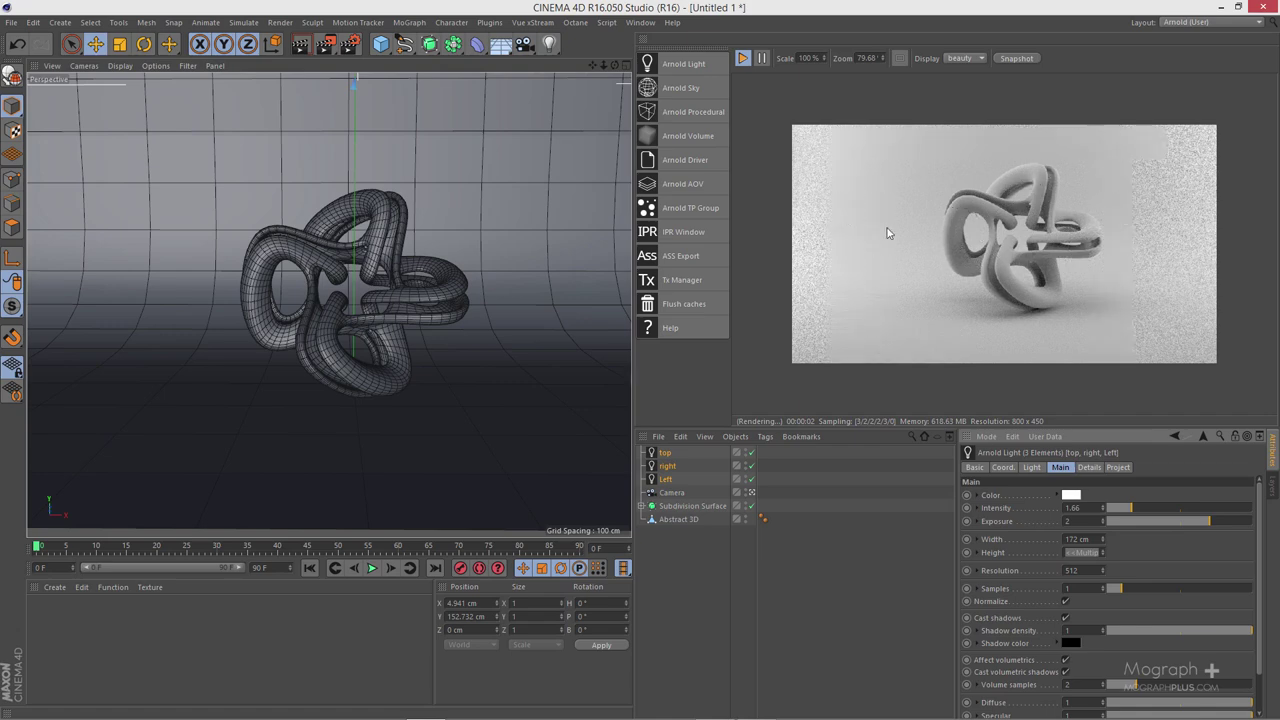
# Step: Create a new Arnold standard surface material and open it in the Material Editor
pyautogui.click(54, 587)
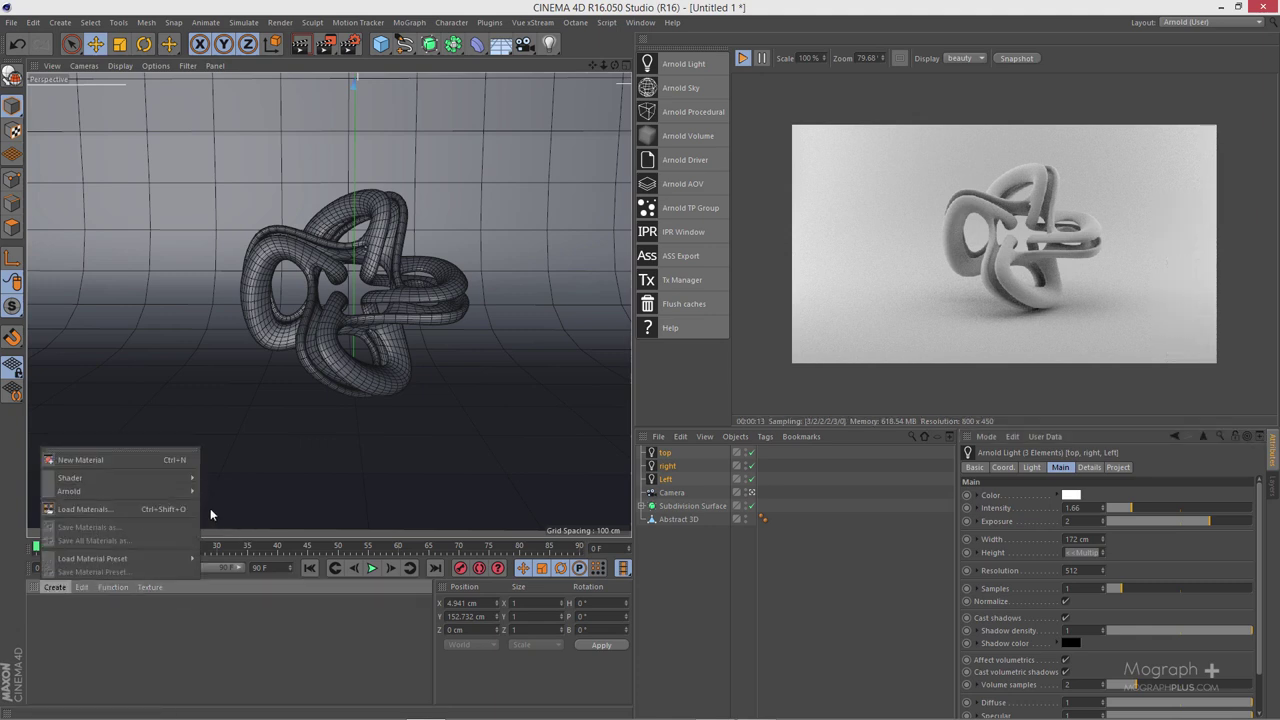
pyautogui.moveTo(168, 497)
pyautogui.moveTo(225, 500)
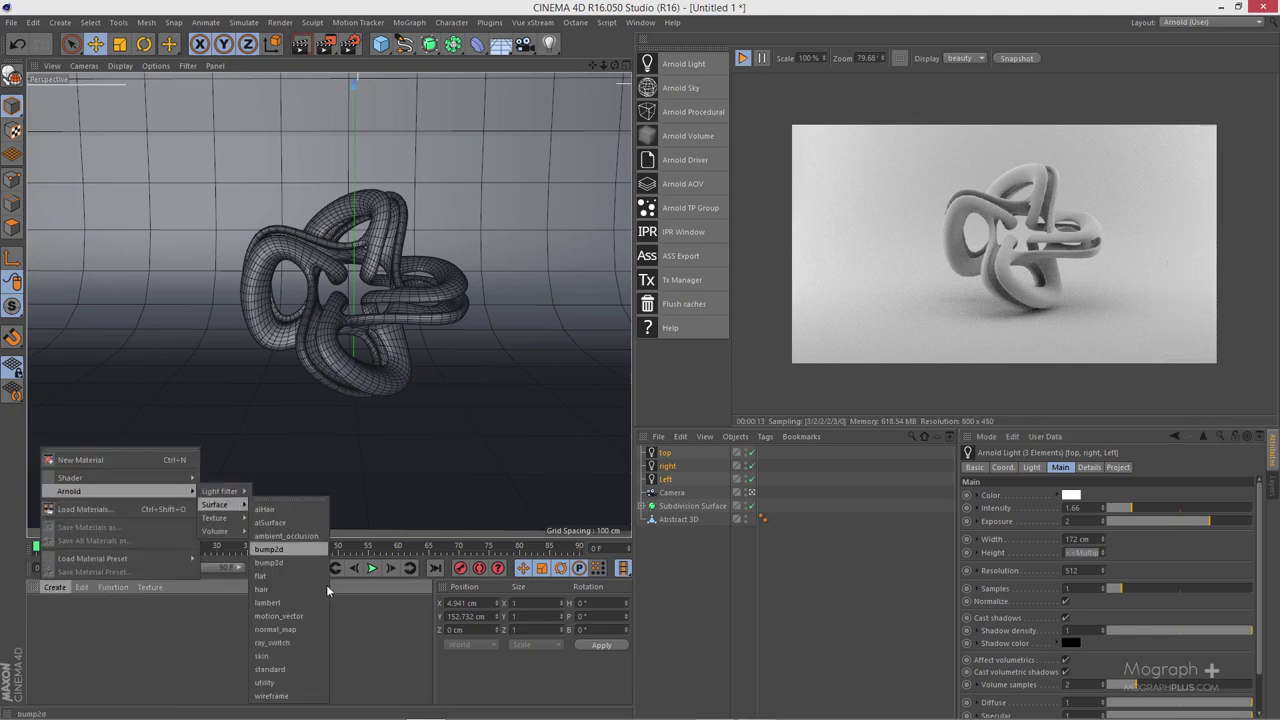
pyautogui.click(310, 662)
pyautogui.doubleClick(73, 612)
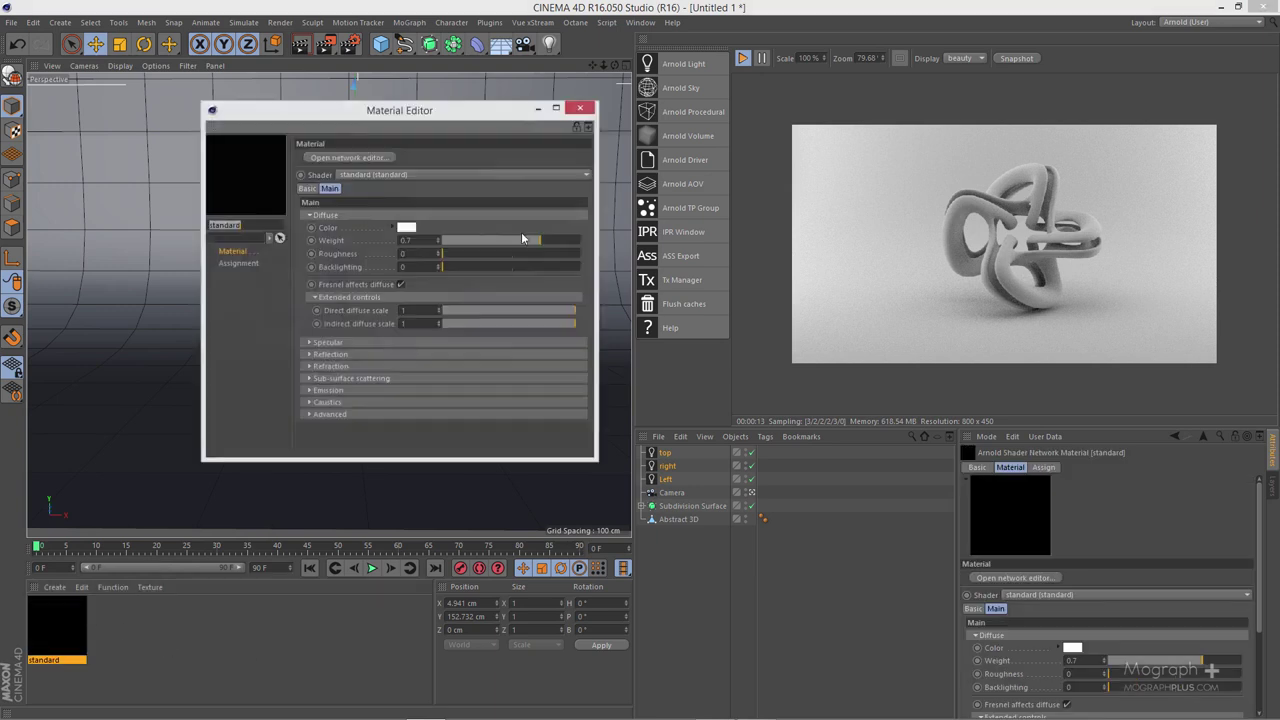
pyautogui.moveTo(493, 118); pyautogui.dragTo(559, 251)
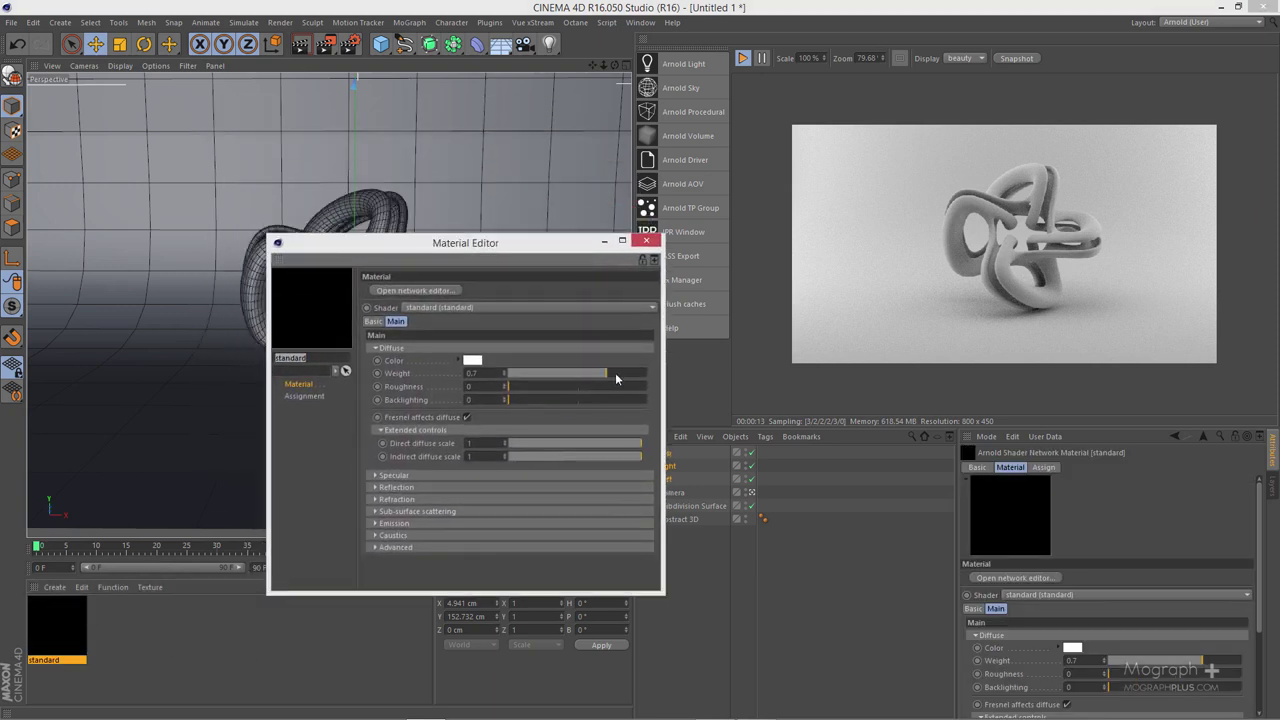
# Step: Raise the standard material's diffuse weight to 0.92 and close the editor
pyautogui.moveTo(616, 379); pyautogui.dragTo(637, 380)
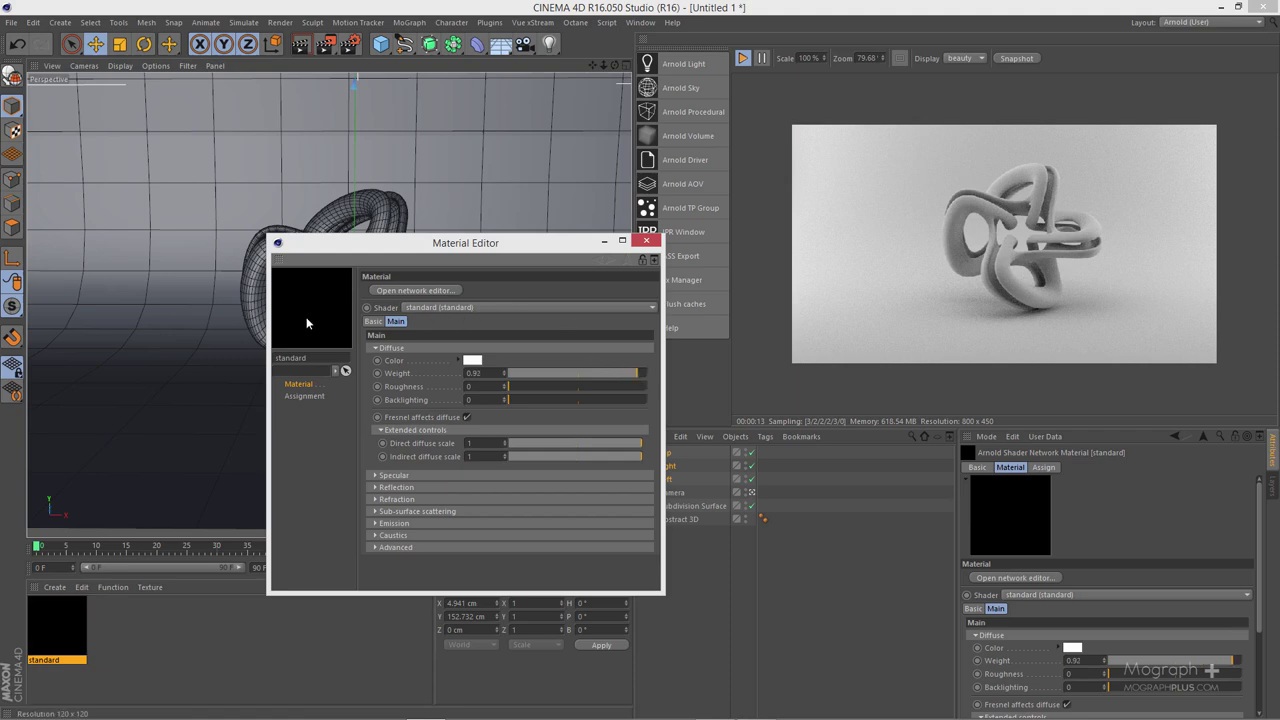
pyautogui.click(410, 479)
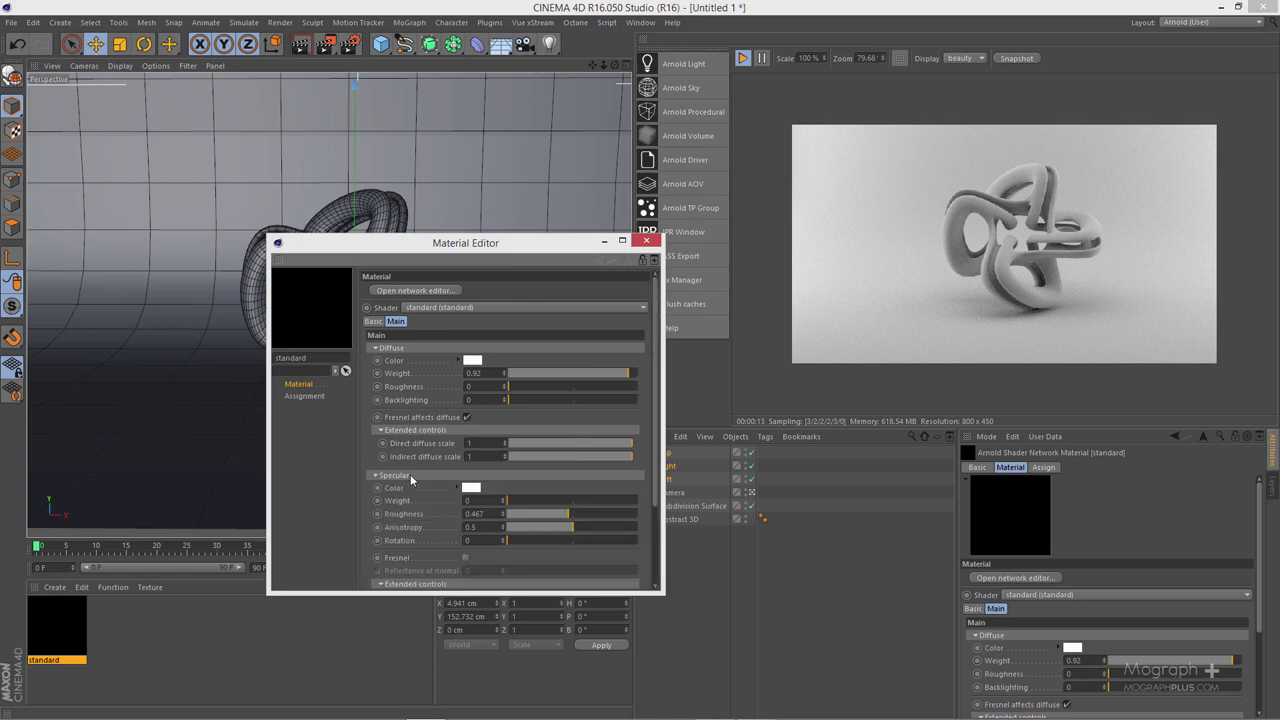
pyautogui.scroll(-1, 428, 362)
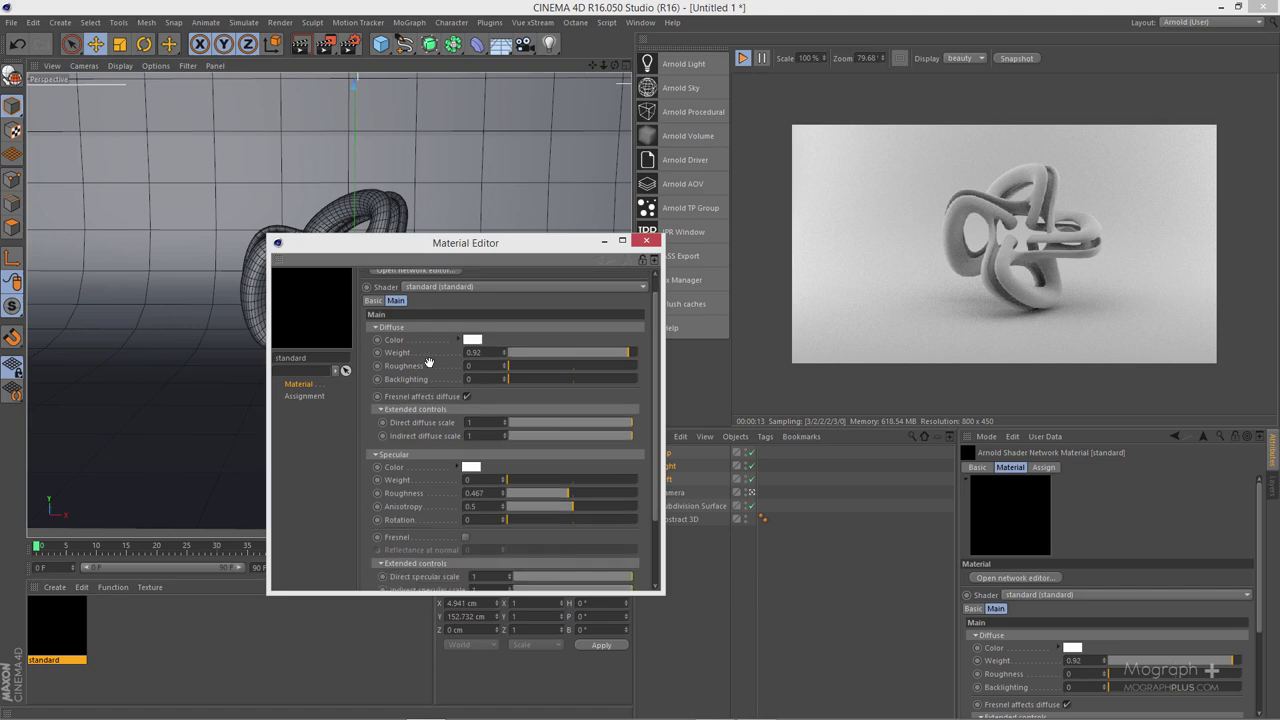
pyautogui.scroll(1, 428, 362)
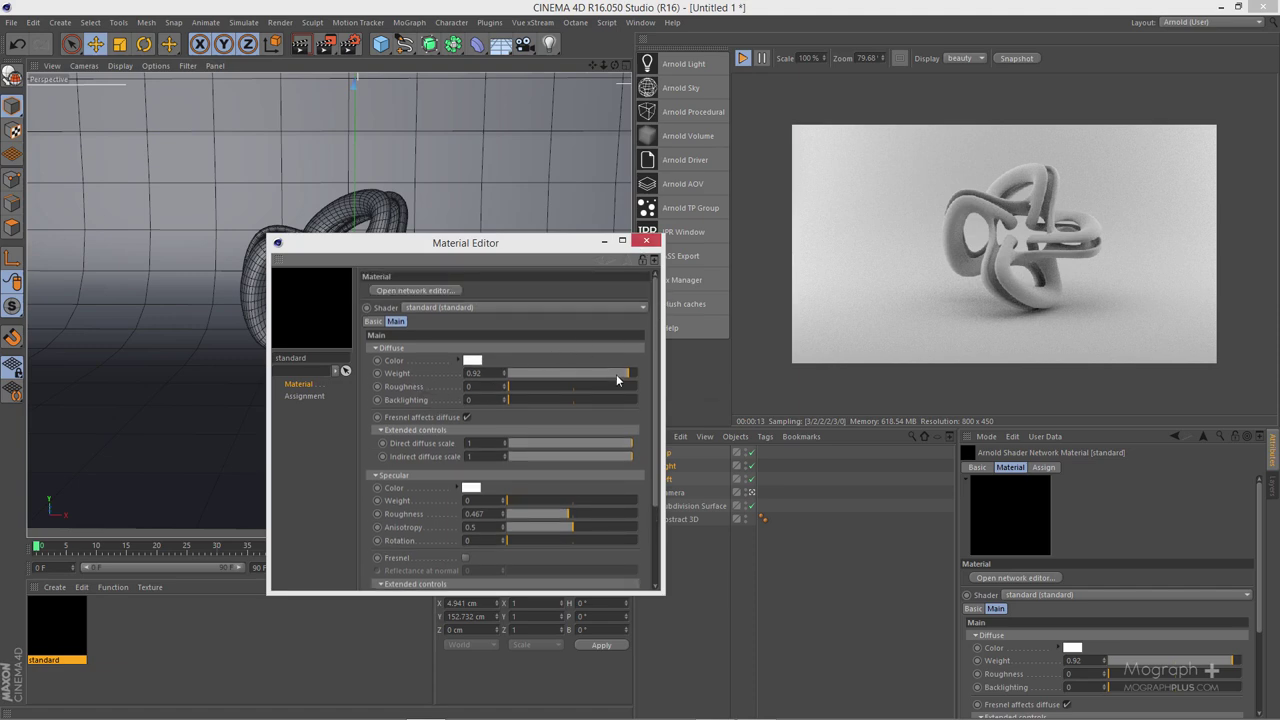
pyautogui.click(646, 241)
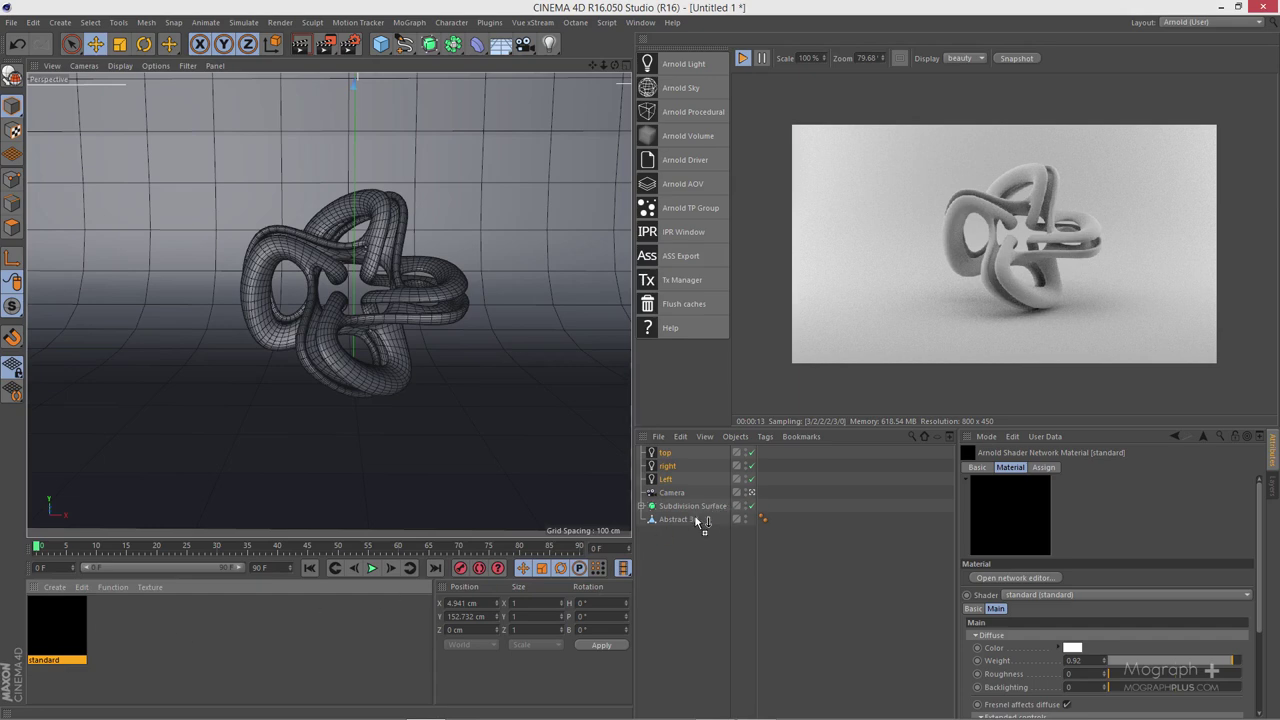
# Step: Assign the standard material to Abstract 3D, reframe the render preview, and open Render Settings
pyautogui.moveTo(703, 522); pyautogui.dragTo(700, 520)
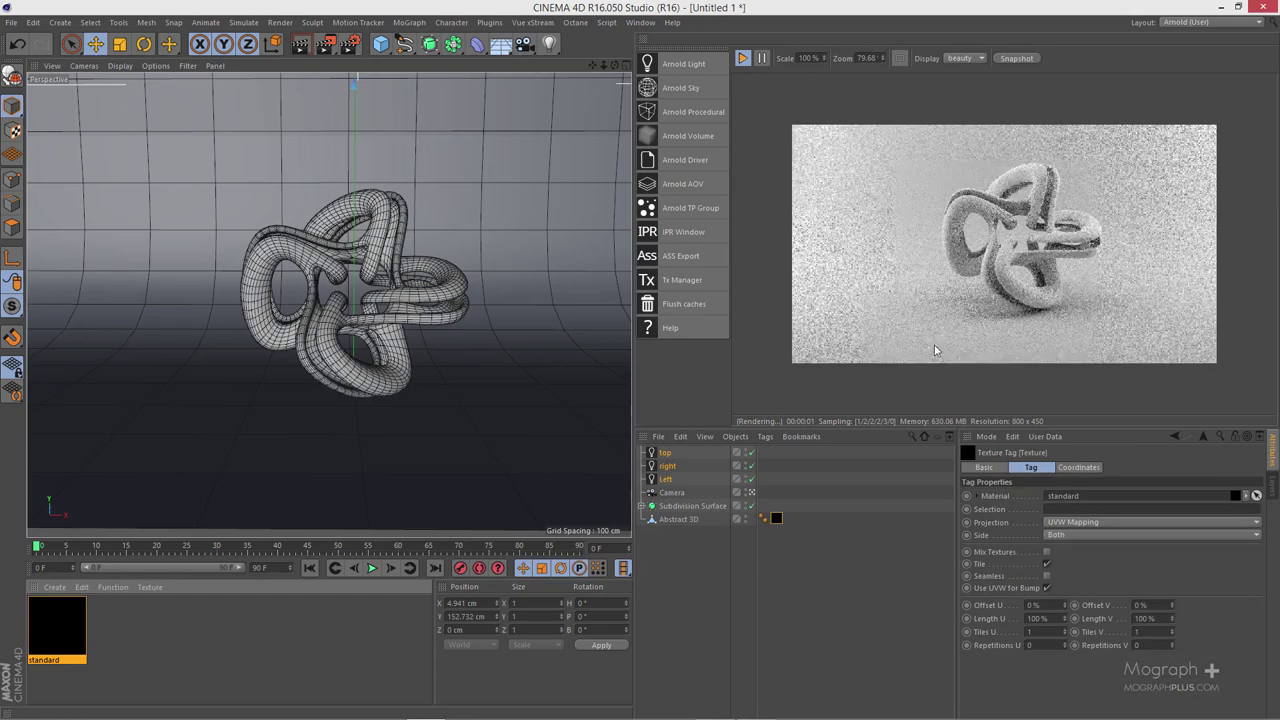
pyautogui.scroll(2, 925, 310)
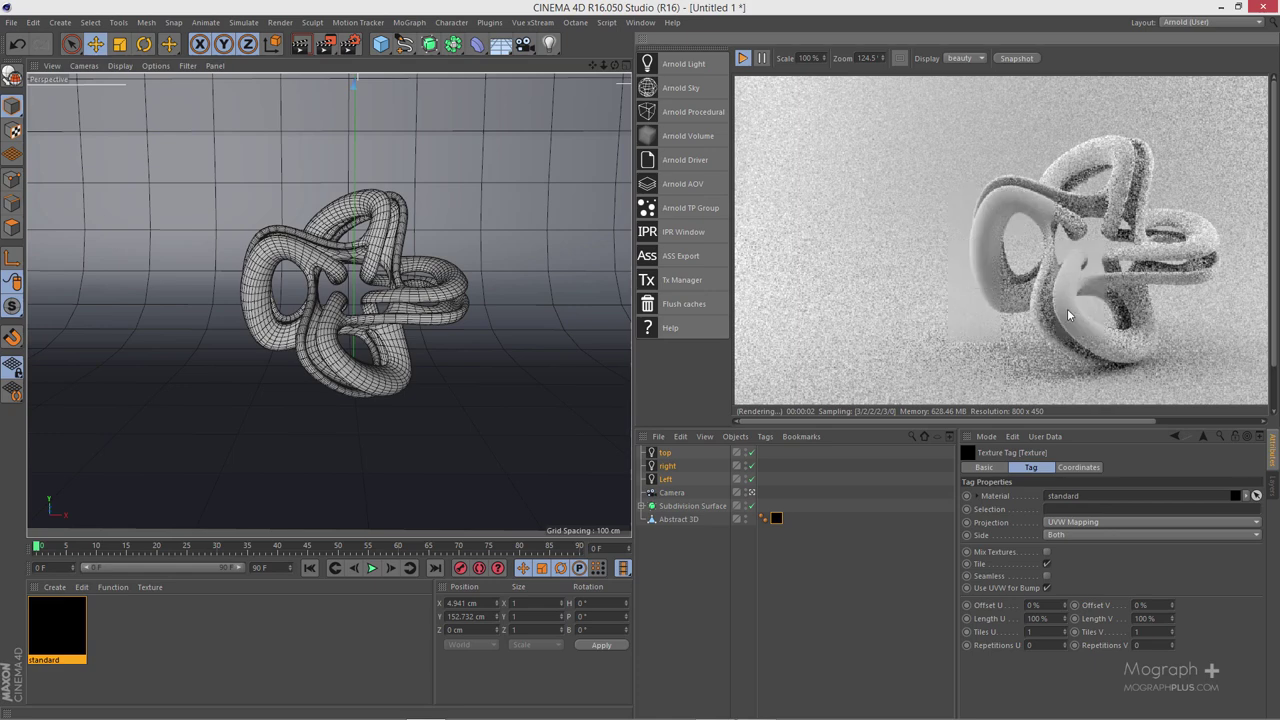
pyautogui.moveTo(1020, 340); pyautogui.dragTo(954, 274)
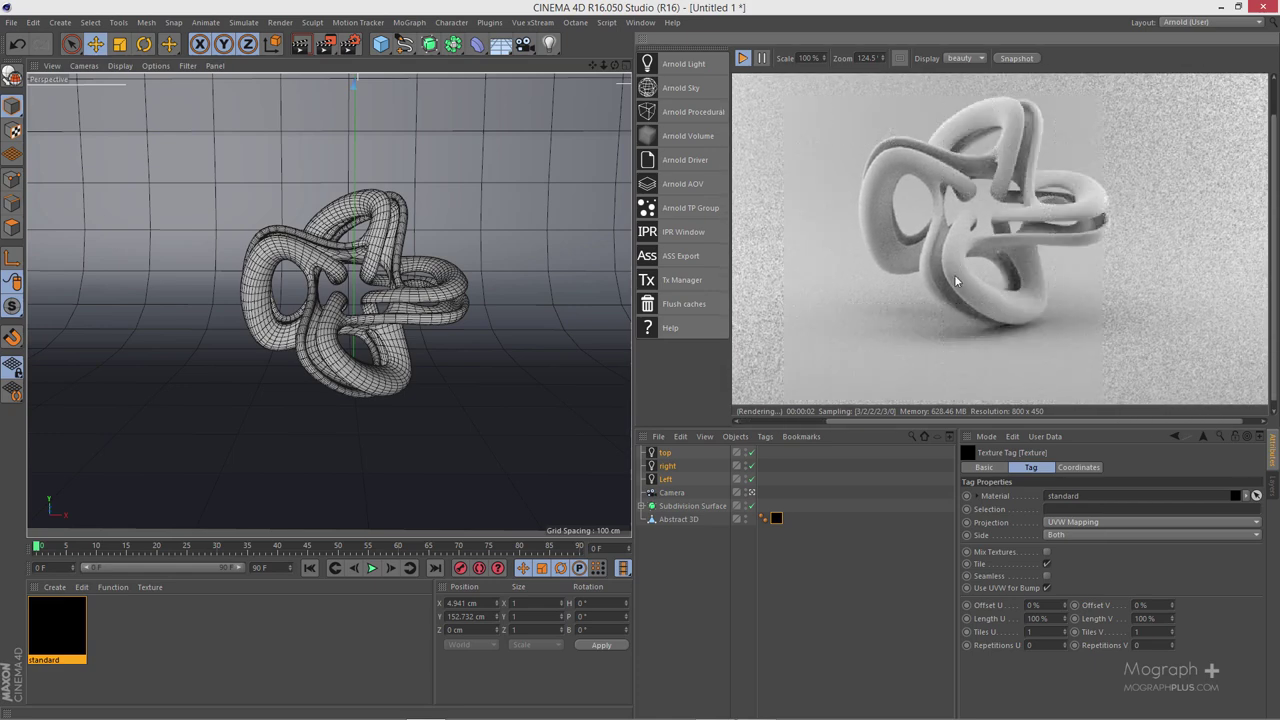
pyautogui.moveTo(954, 274); pyautogui.dragTo(945, 307)
pyautogui.scroll(1, 945, 307)
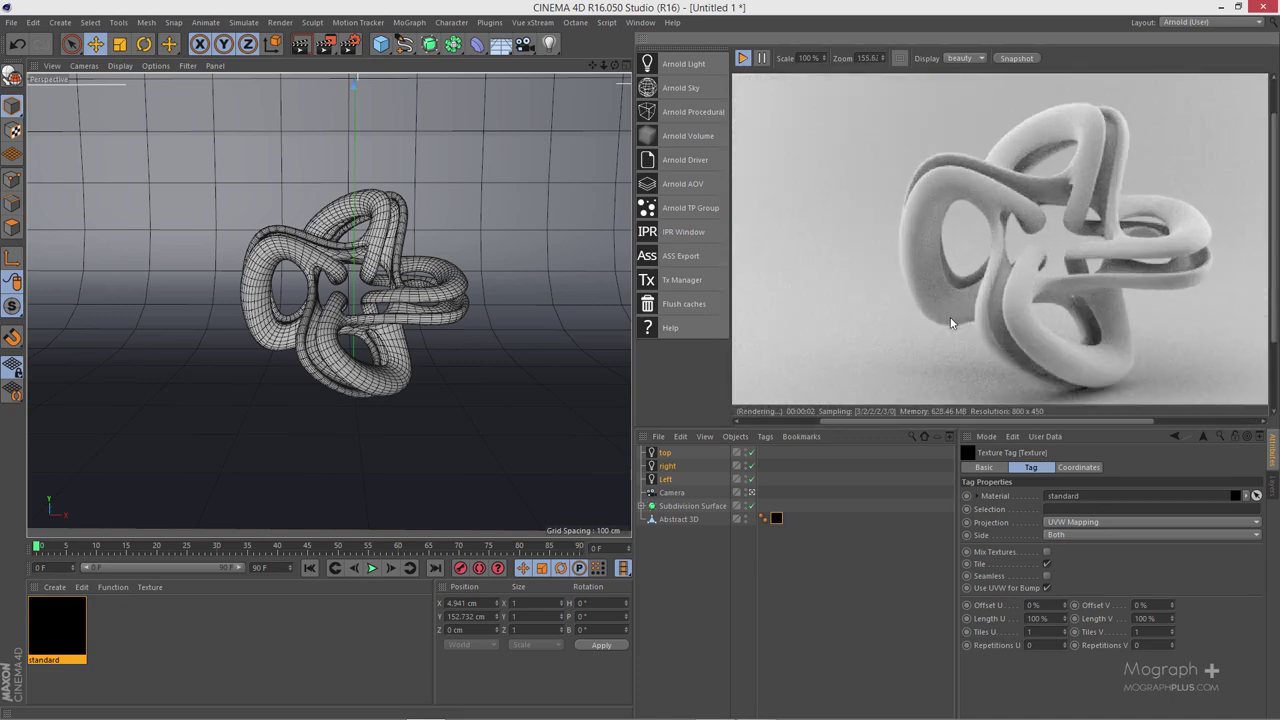
pyautogui.moveTo(1036, 359); pyautogui.dragTo(920, 284)
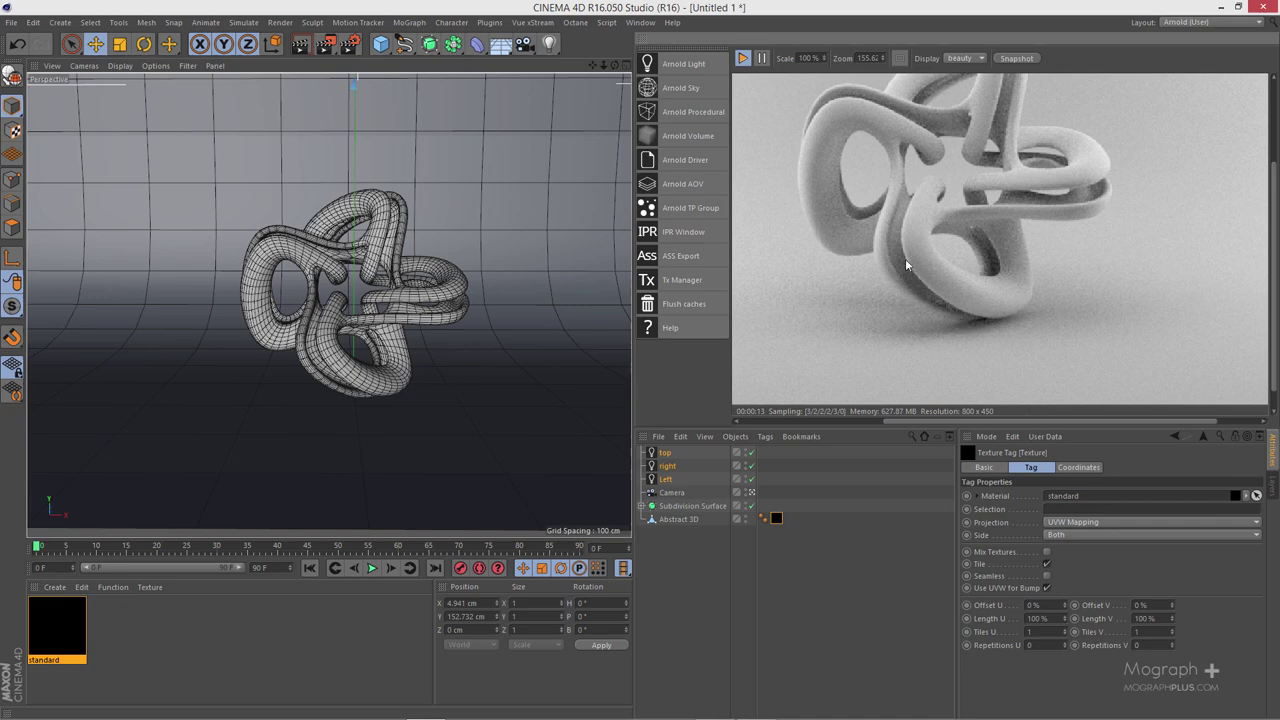
pyautogui.scroll(2, 437, 143)
pyautogui.hotkey('ctrl', 'b')
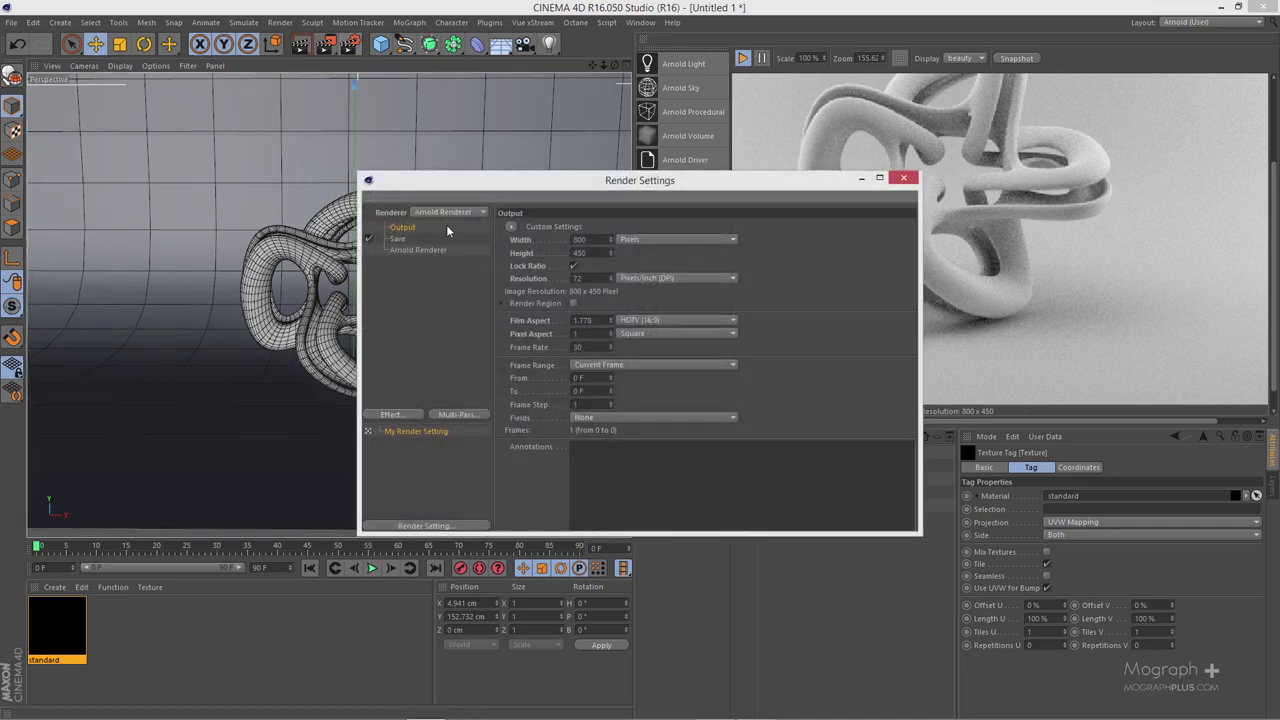
# Step: Expand the Arnold Renderer ray depth settings and adjust the diffuse ray depth
pyautogui.click(428, 251)
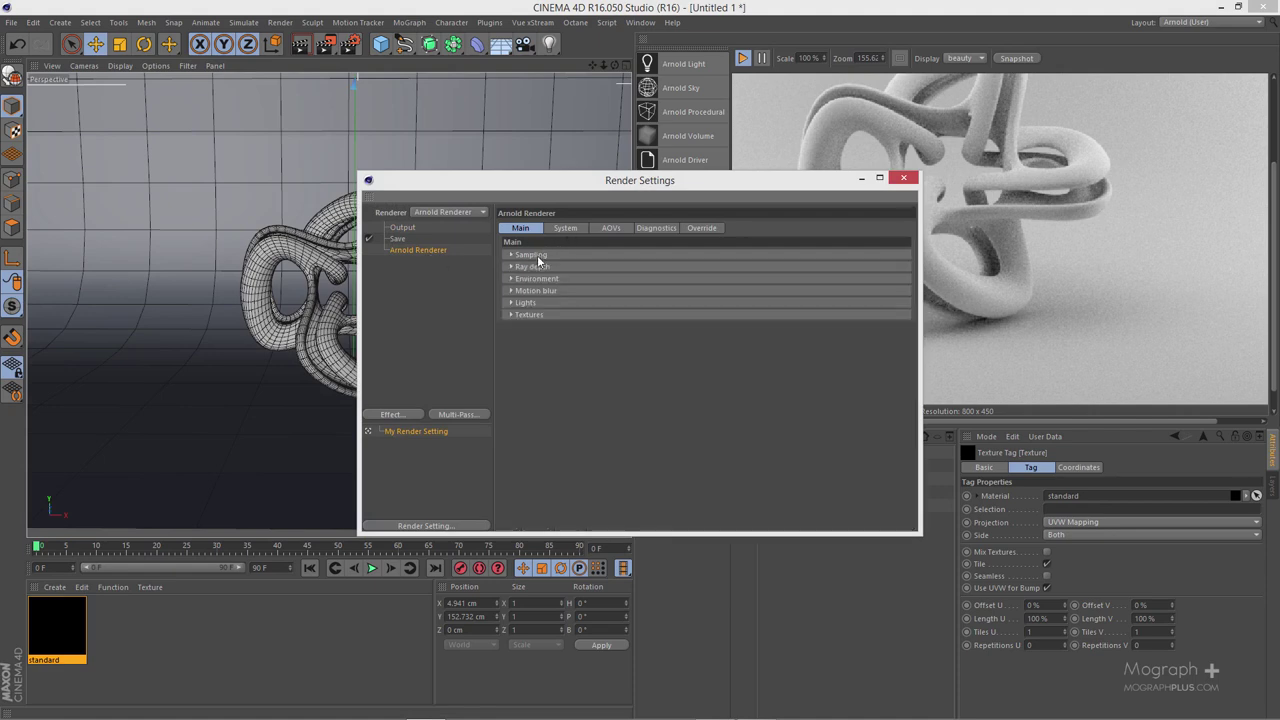
pyautogui.click(552, 268)
pyautogui.moveTo(670, 184); pyautogui.dragTo(479, 188)
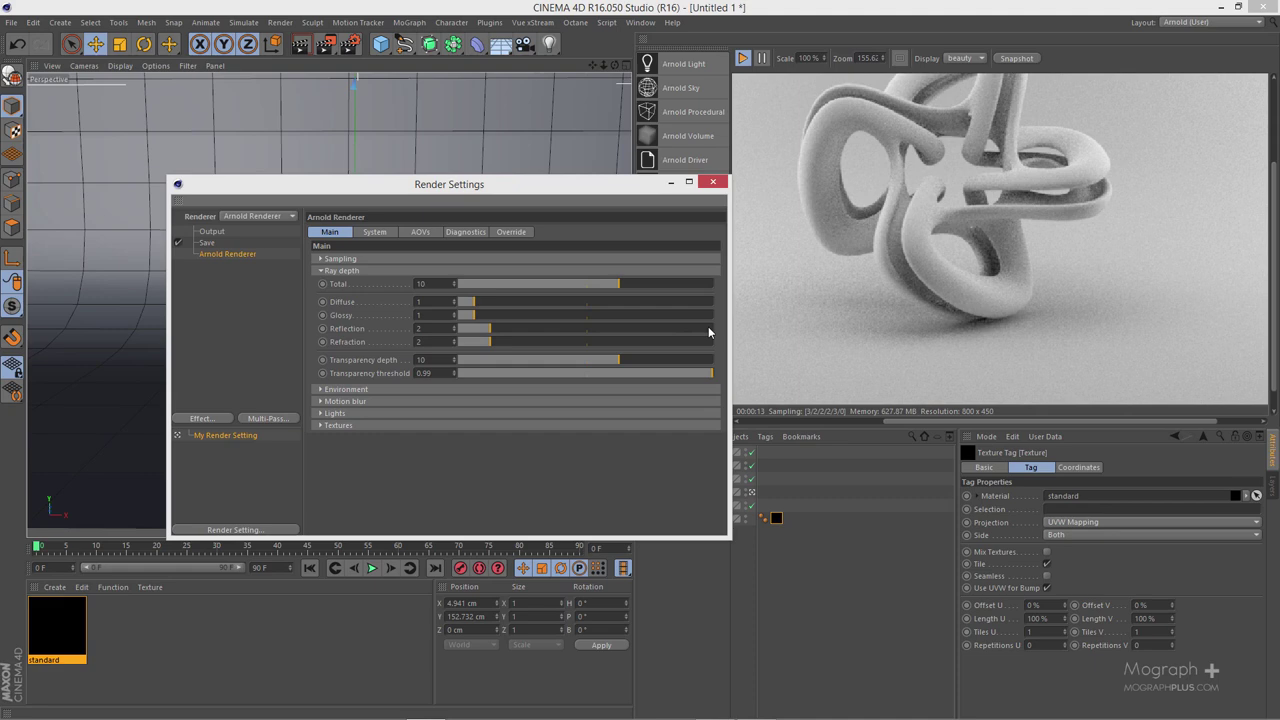
pyautogui.click(482, 302)
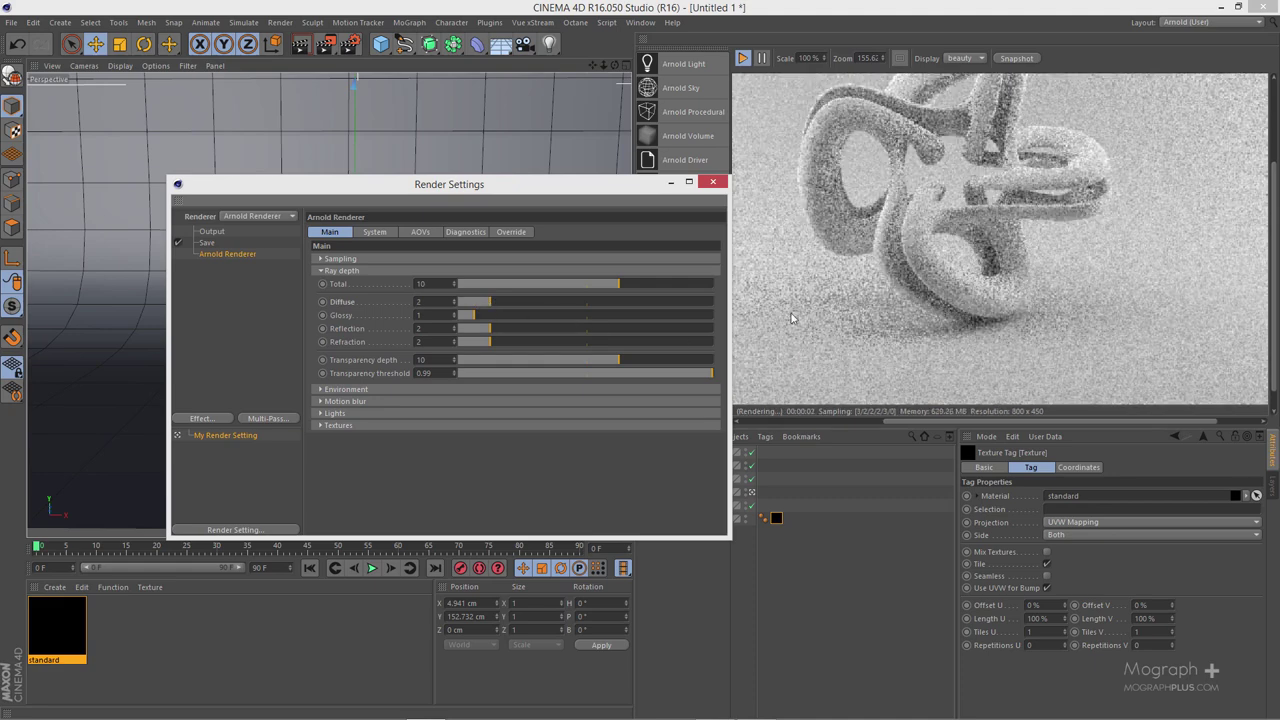
pyautogui.moveTo(487, 302); pyautogui.dragTo(460, 305)
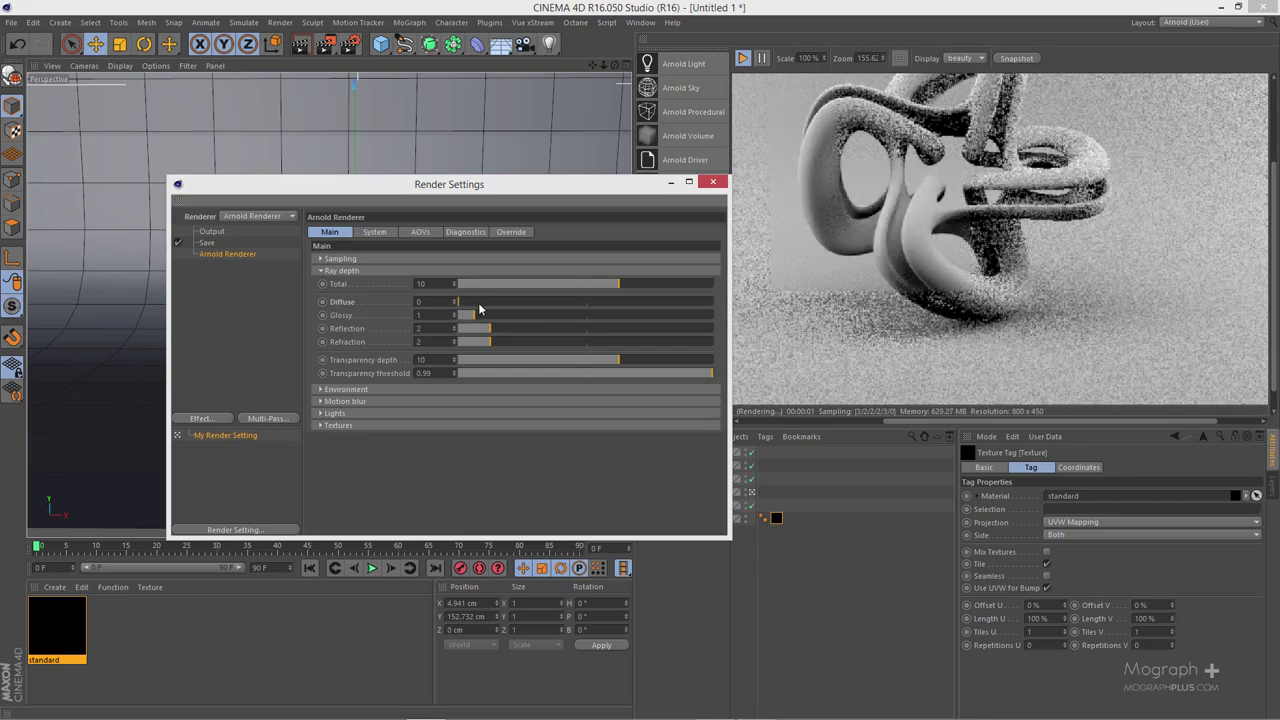
pyautogui.moveTo(476, 305); pyautogui.dragTo(481, 307)
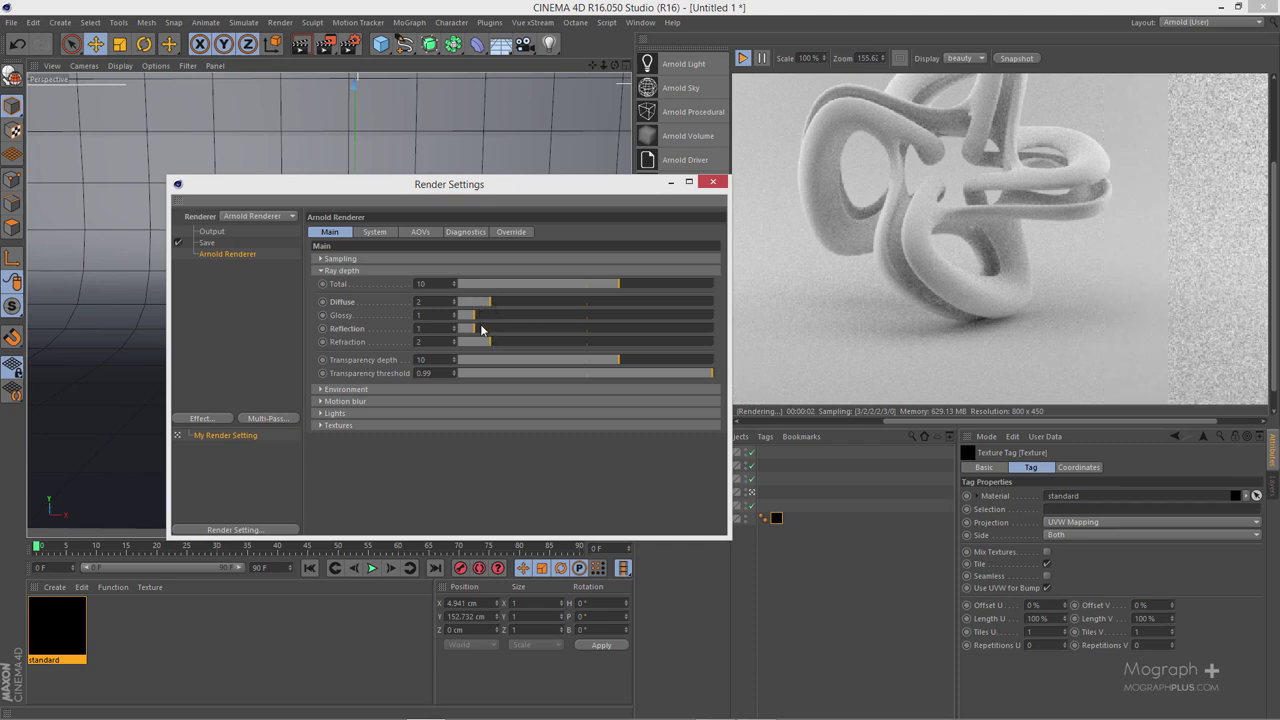
# Step: Lower the refraction ray depth to 1 and switch to the Sampling settings
pyautogui.click(480, 342)
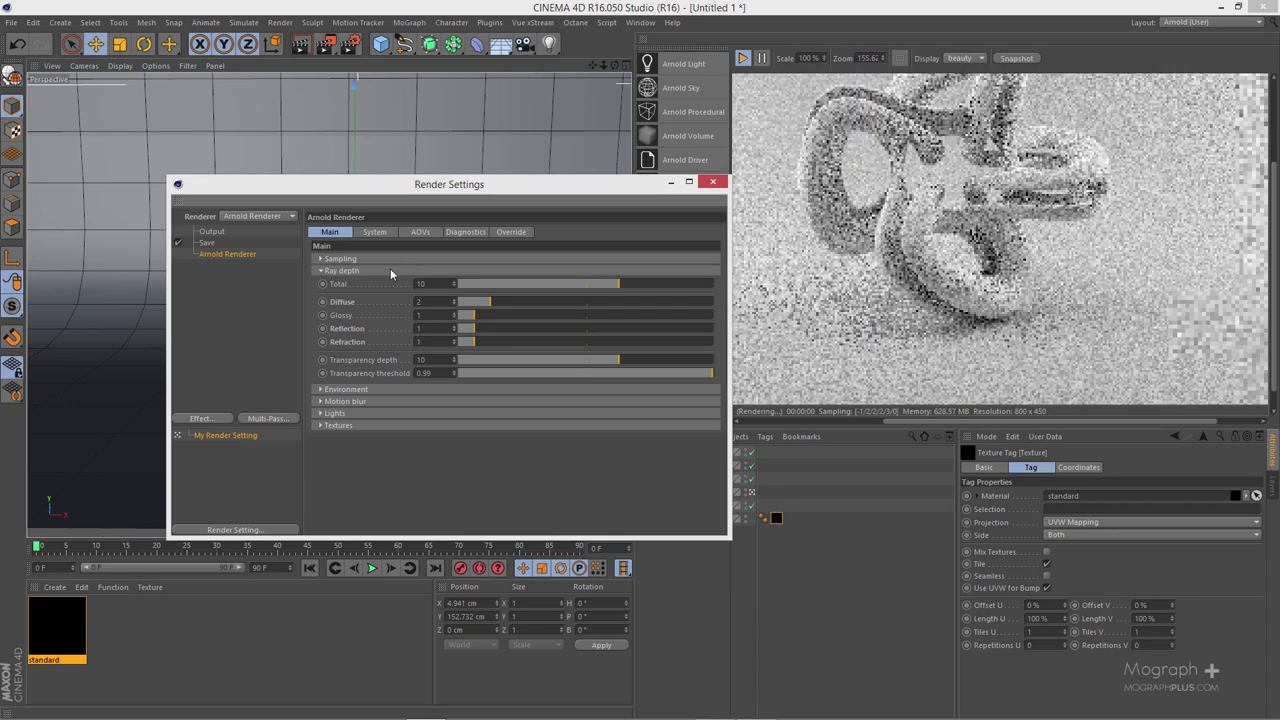
pyautogui.click(400, 270)
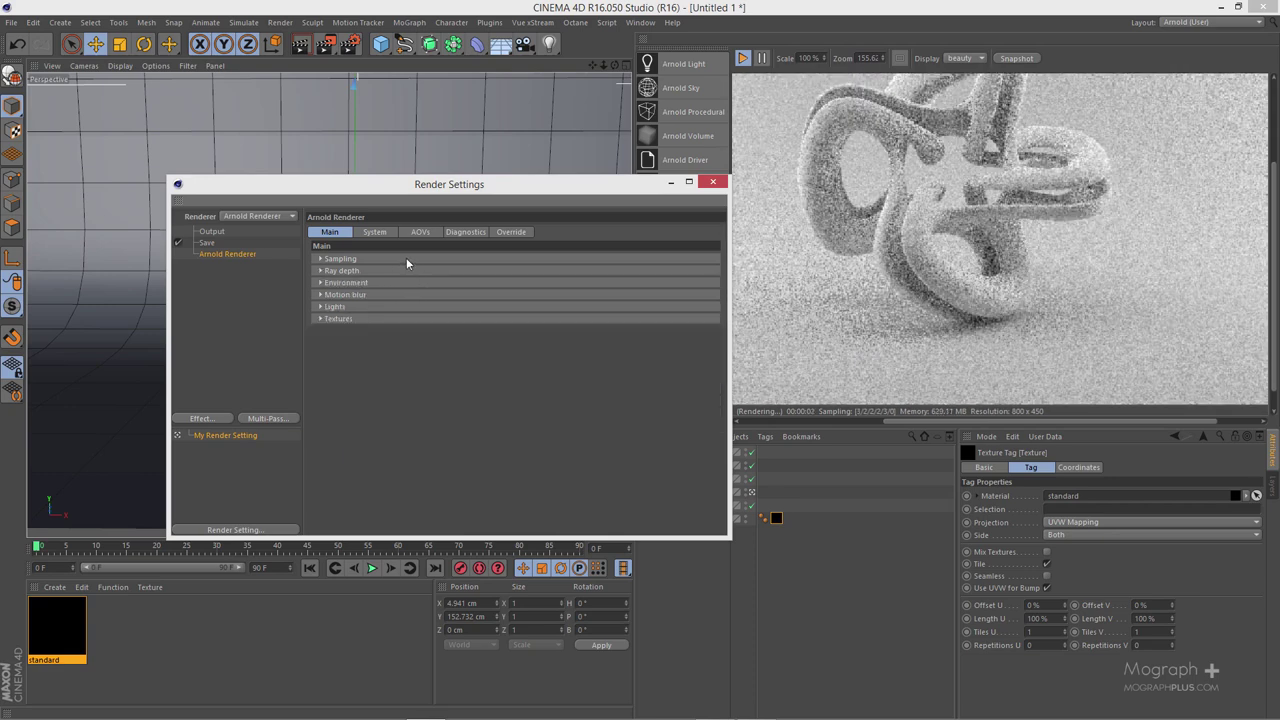
pyautogui.click(406, 258)
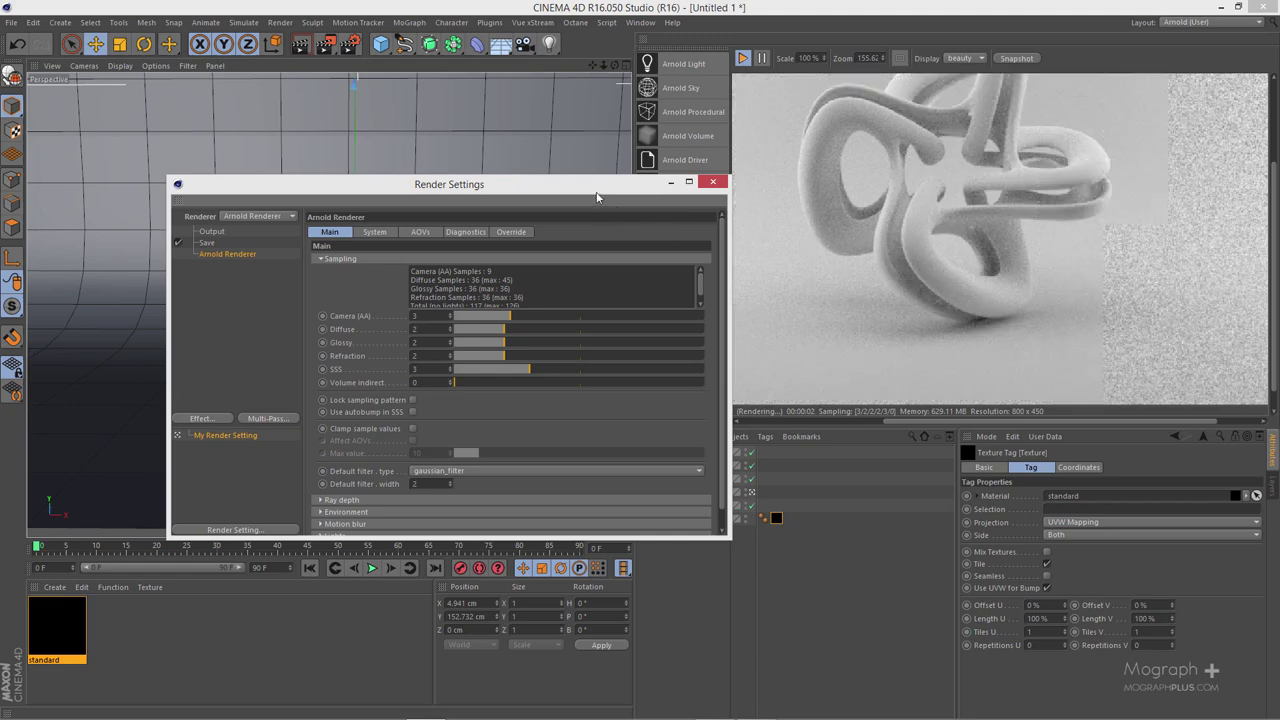
# Step: Give the Left, top and right Arnold lights 3 samples each
pyautogui.moveTo(597, 190); pyautogui.dragTo(489, 202)
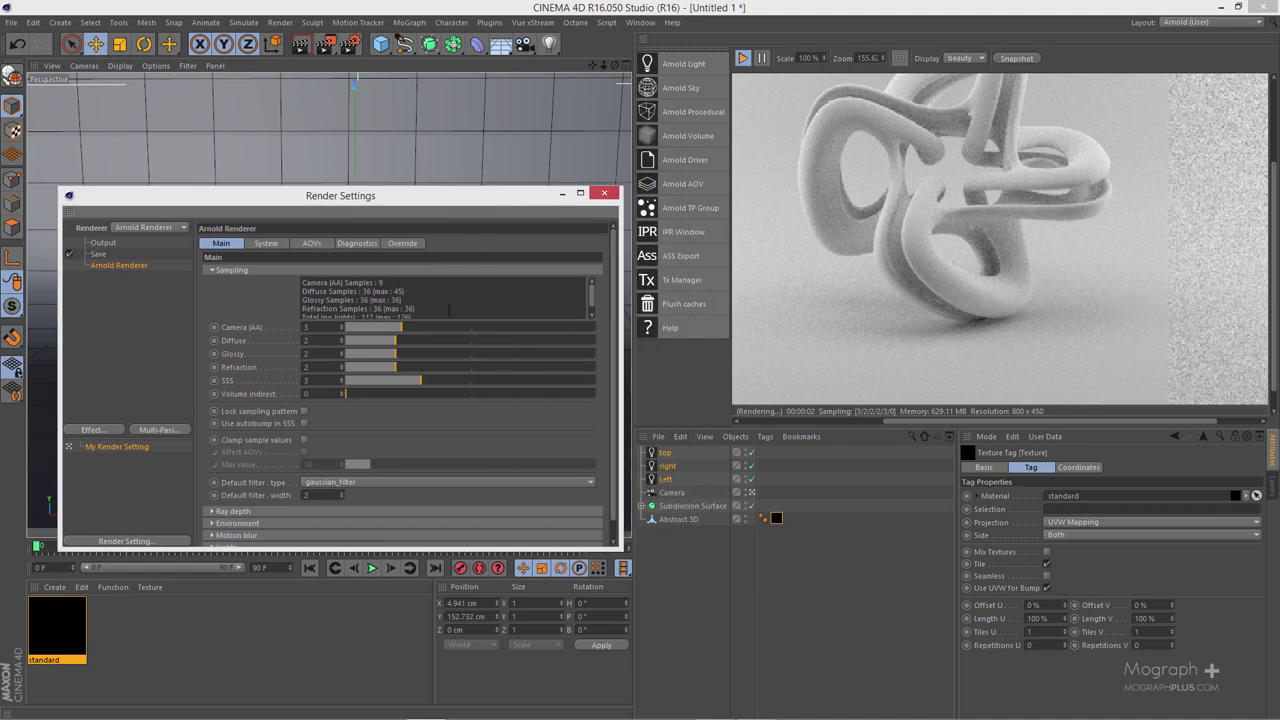
pyautogui.click(668, 480)
pyautogui.keyDown('shift'); pyautogui.click(666, 455); pyautogui.keyUp('shift')
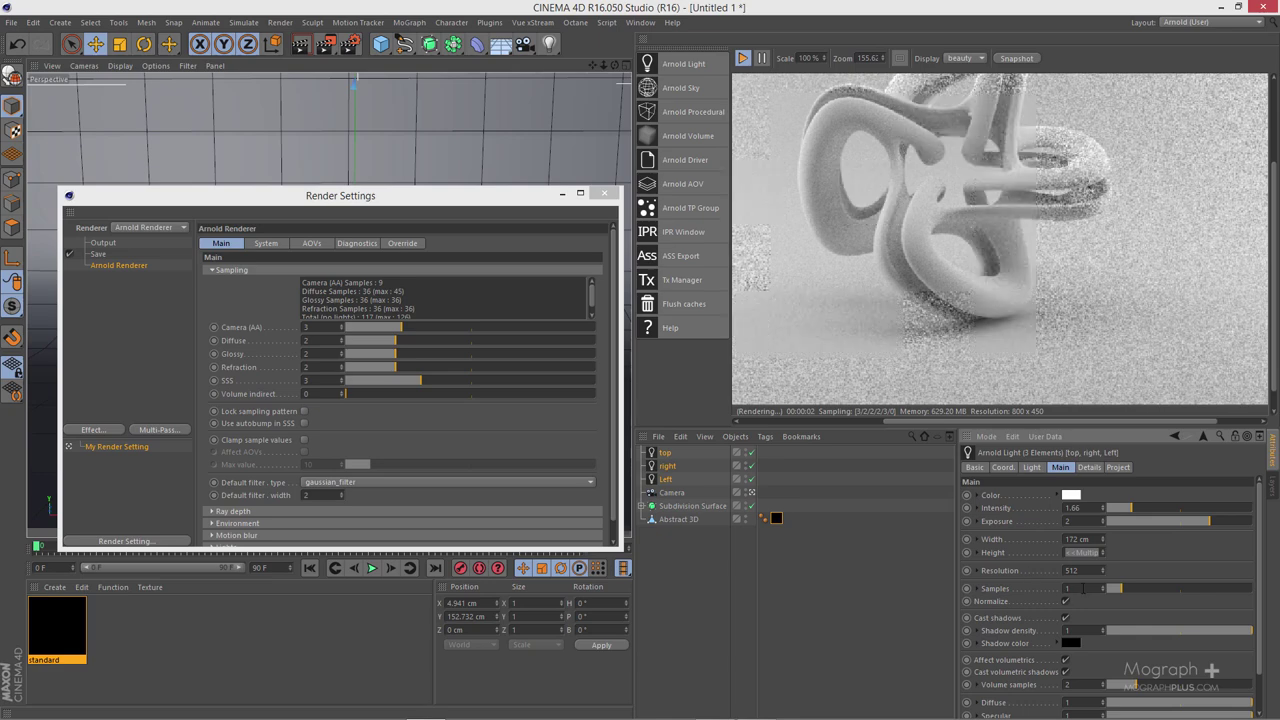
pyautogui.write('3')
pyautogui.press('Return')
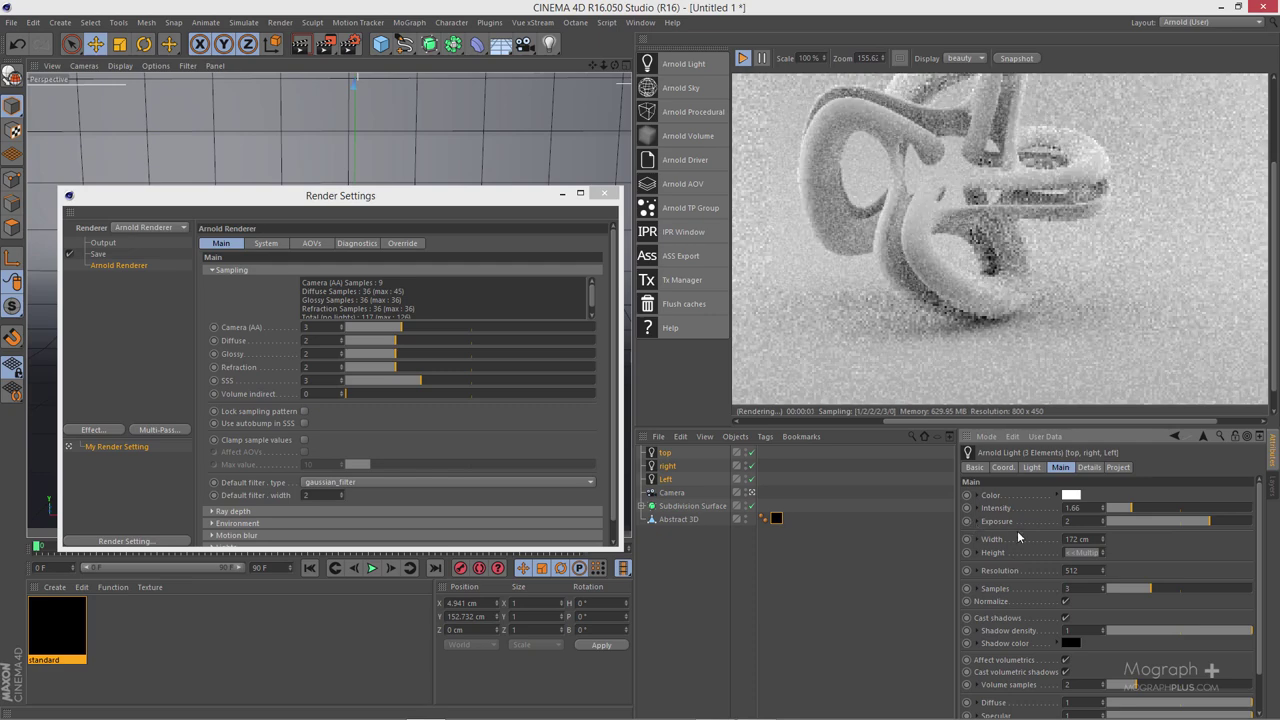
# Step: Set sampling to Camera AA 5, Diffuse 3, Refraction and SSS 1, then close Render Settings
pyautogui.moveTo(493, 207); pyautogui.dragTo(563, 205)
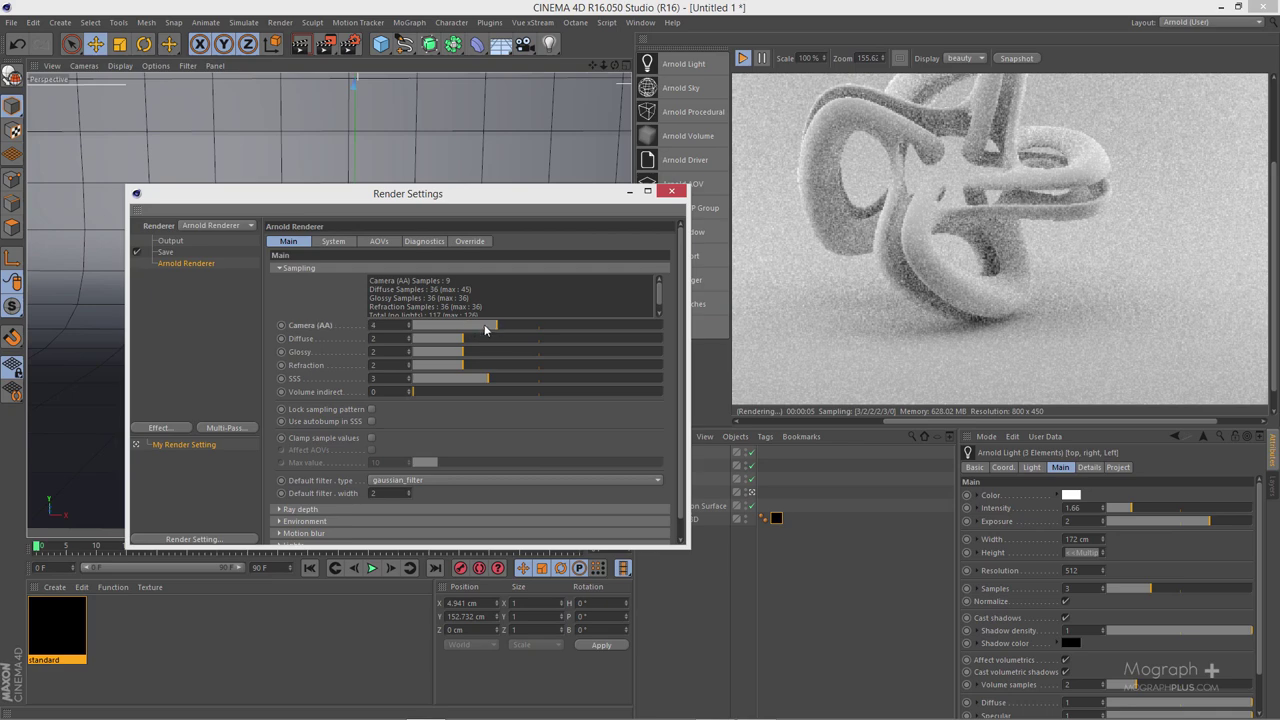
pyautogui.moveTo(495, 330); pyautogui.dragTo(497, 329)
pyautogui.moveTo(481, 343); pyautogui.dragTo(482, 342)
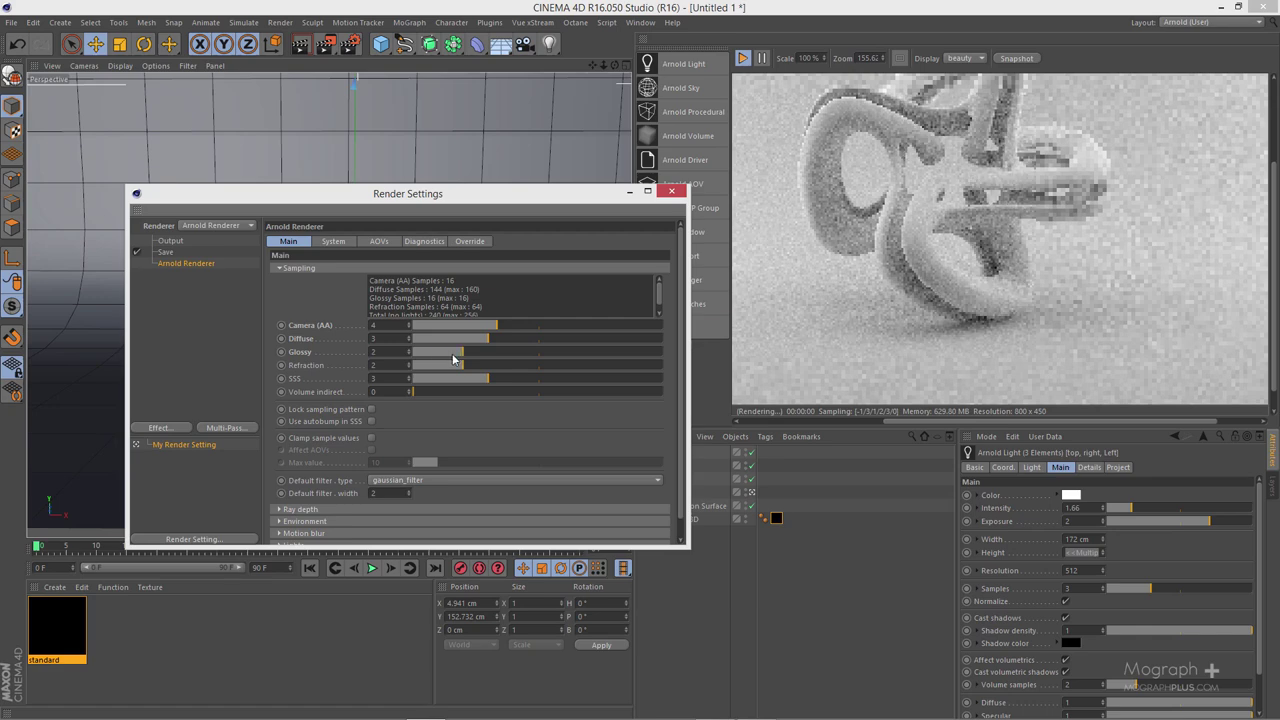
pyautogui.click(440, 365)
pyautogui.click(438, 378)
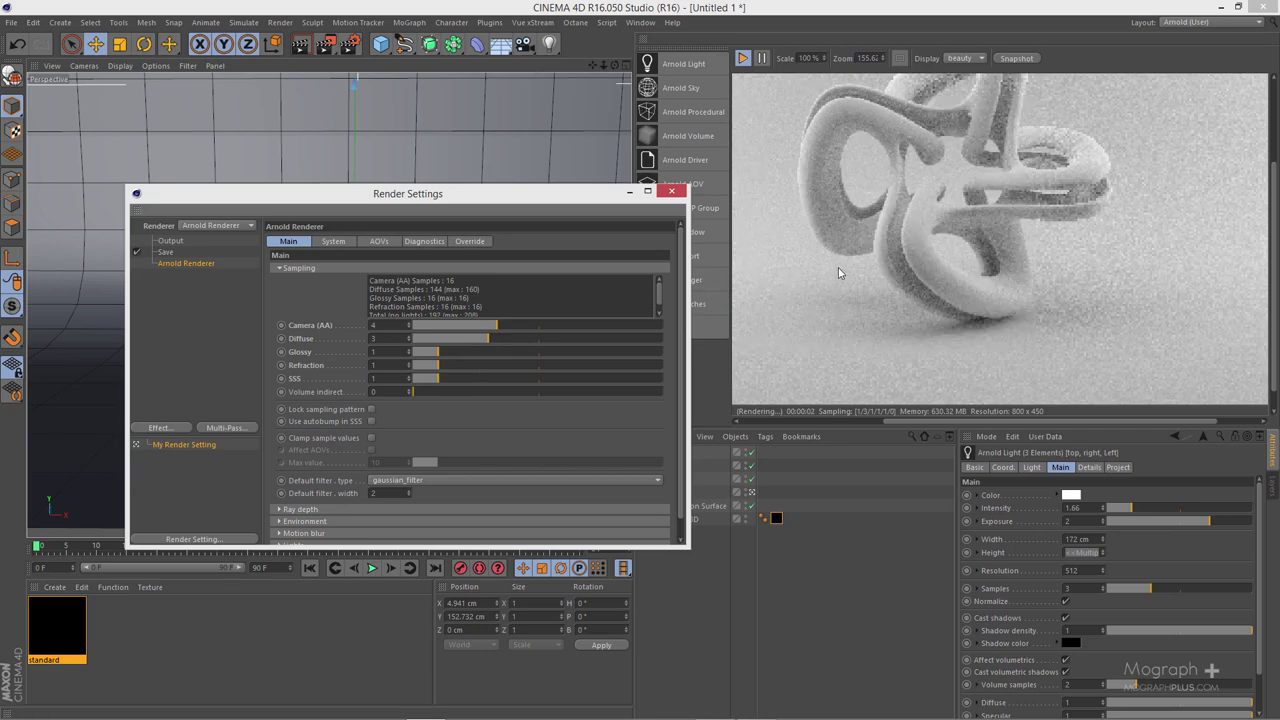
pyautogui.click(893, 262)
pyautogui.scroll(-1, 895, 270)
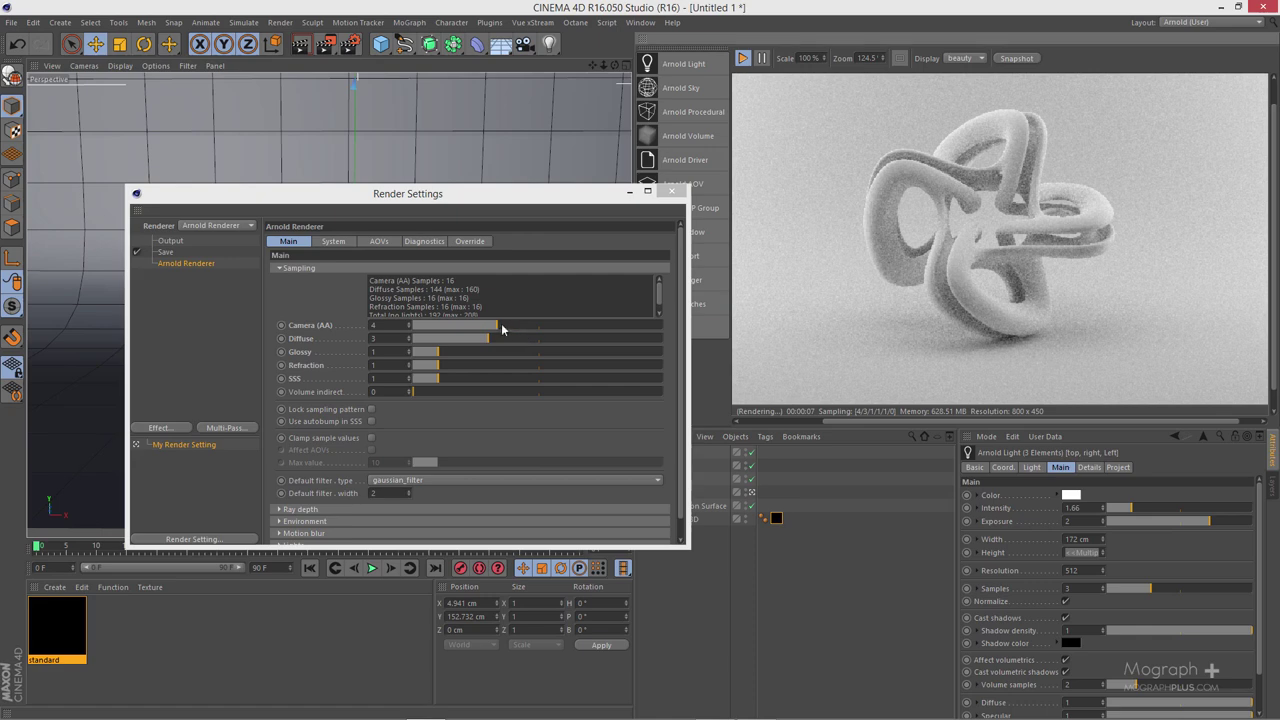
pyautogui.click(502, 329)
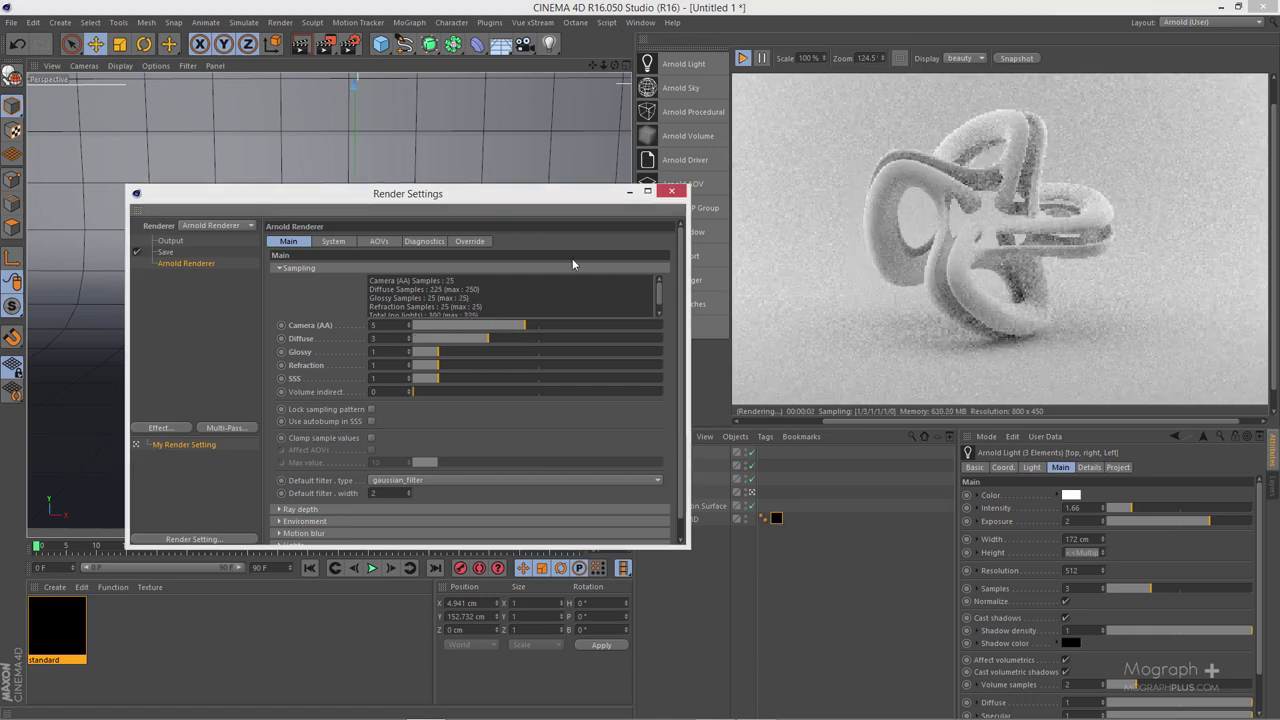
pyautogui.click(668, 193)
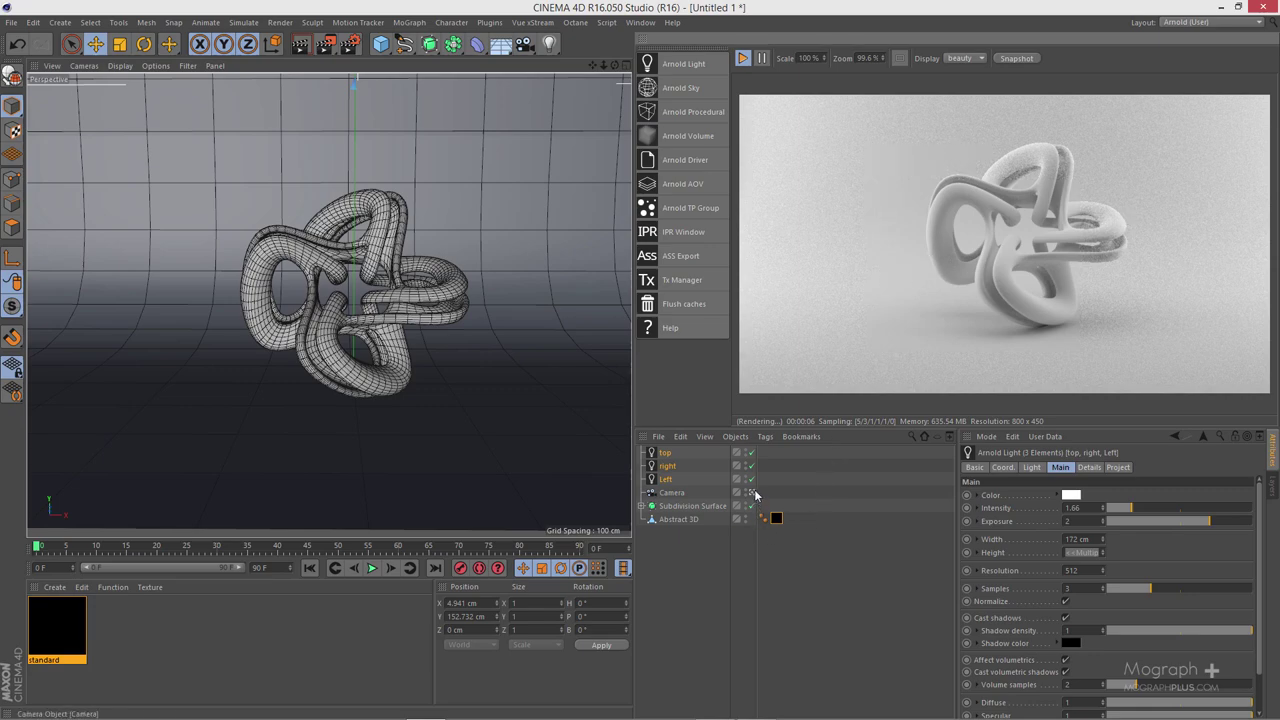
# Step: Frame the scene in a three-quarter view and add a Plane primitive
pyautogui.press('h')
pyautogui.keyDown('alt'); pyautogui.moveTo(417, 326); pyautogui.dragTo(300, 350); pyautogui.keyUp('alt')
pyautogui.scroll(5, 427, 259)
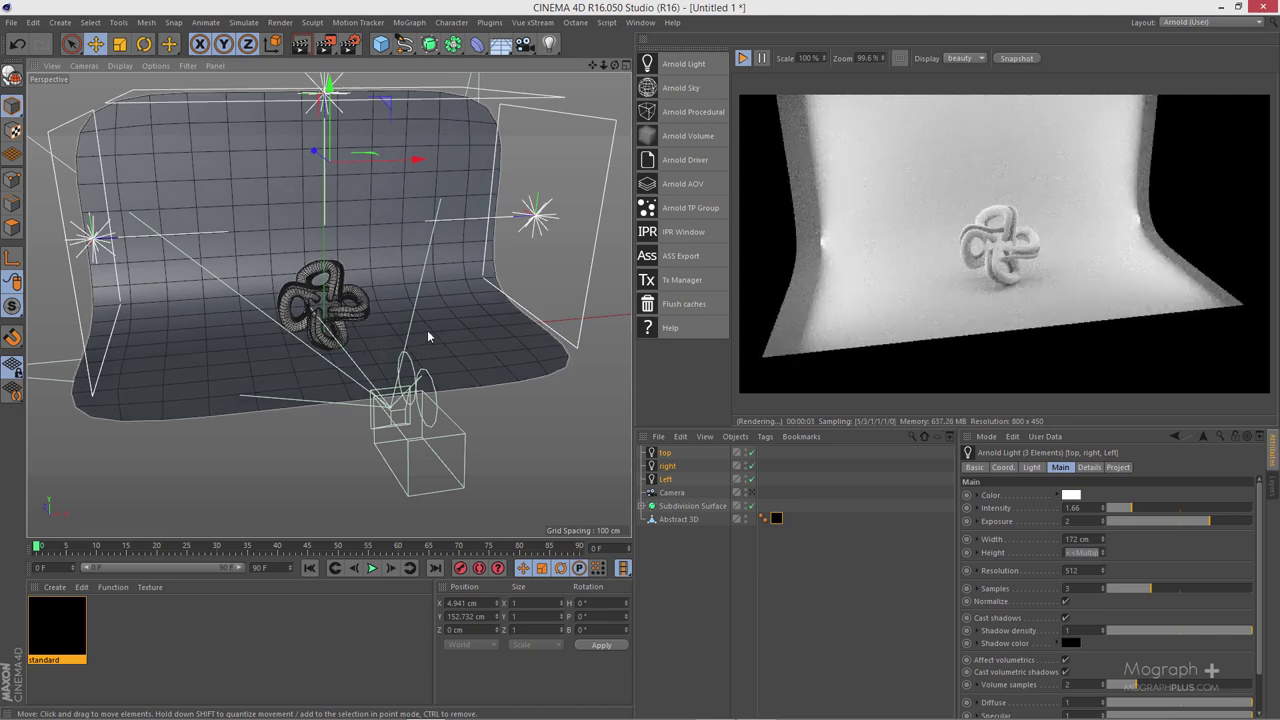
pyautogui.keyDown('alt'); pyautogui.moveTo(390, 323); pyautogui.dragTo(416, 327); pyautogui.keyUp('alt')
pyautogui.click(380, 44)
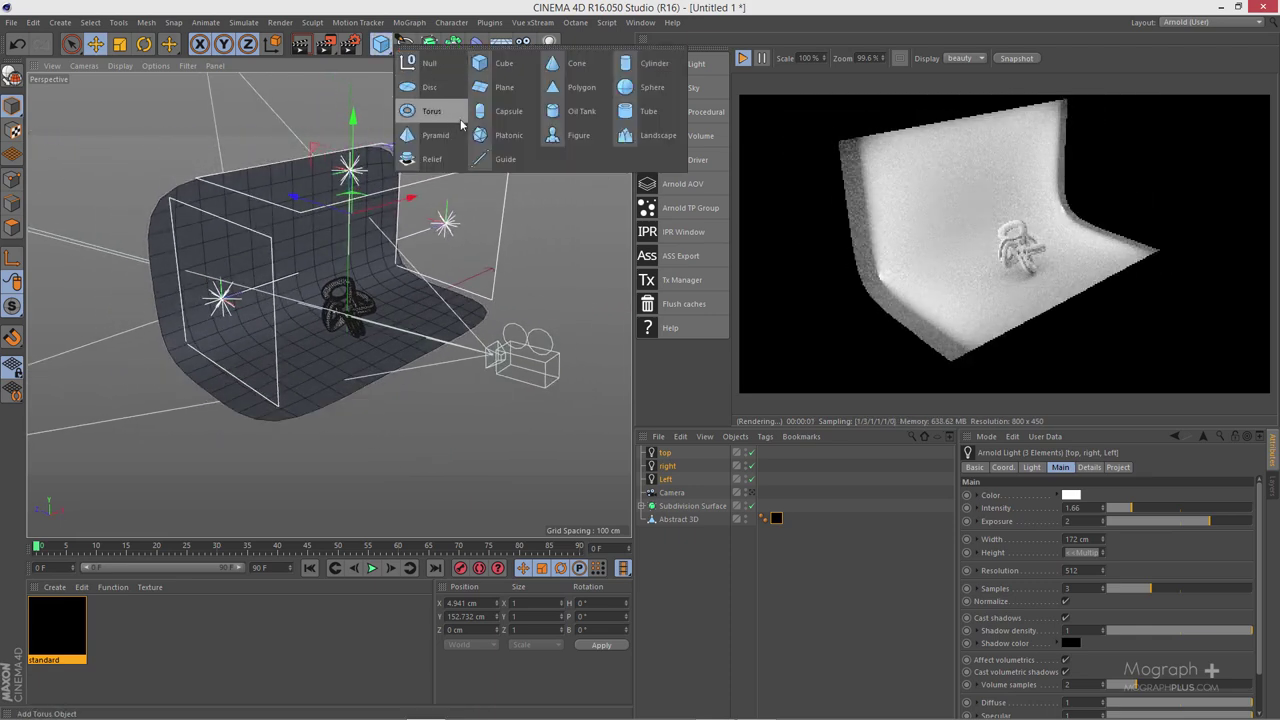
pyautogui.click(503, 88)
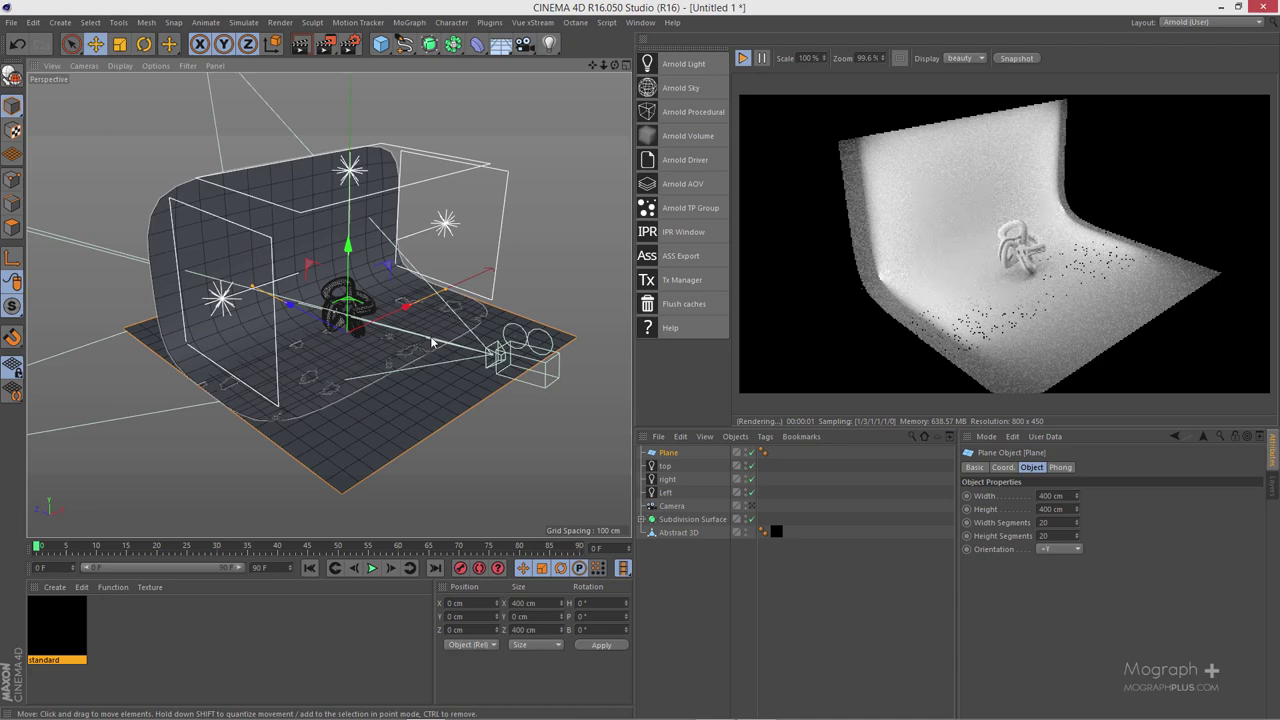
# Step: Stand the plane upright, scale it to about 120 cm, and place it in front of the knot
pyautogui.press('r')
pyautogui.moveTo(384, 311); pyautogui.dragTo(229, 121)
pyautogui.keyDown('alt'); pyautogui.moveTo(300, 250); pyautogui.dragTo(394, 368); pyautogui.keyUp('alt')
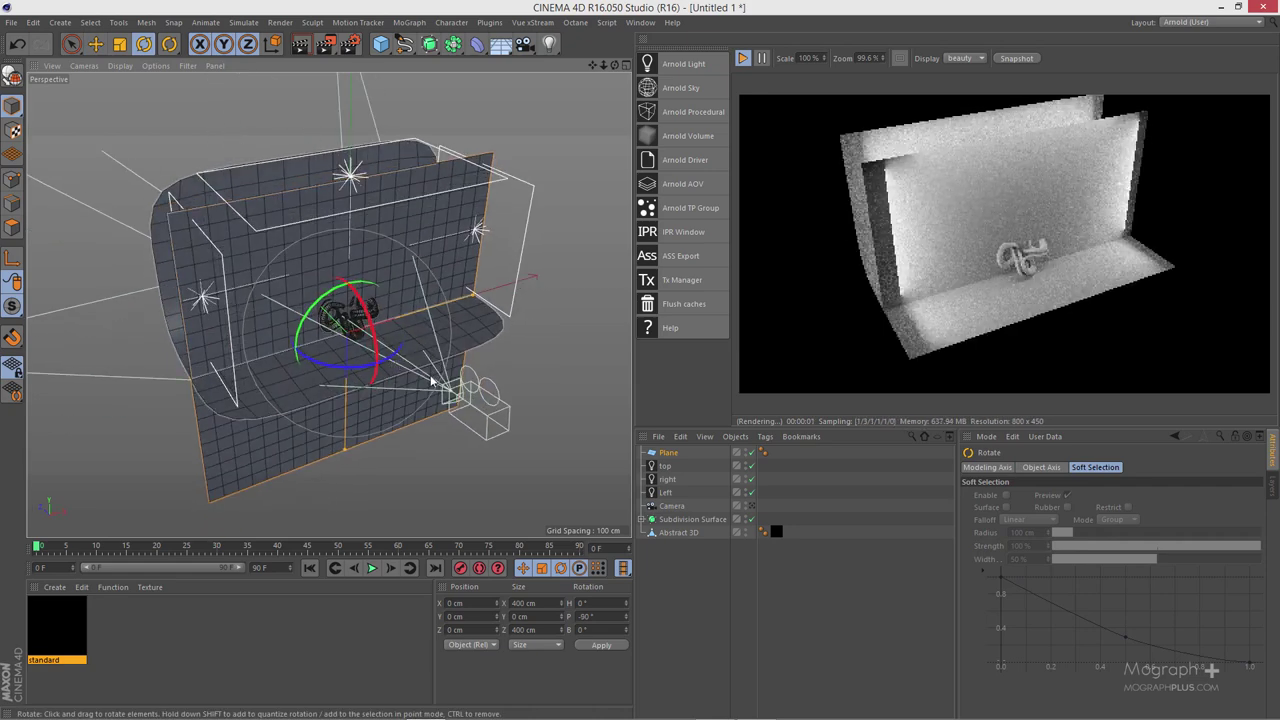
pyautogui.press('t')
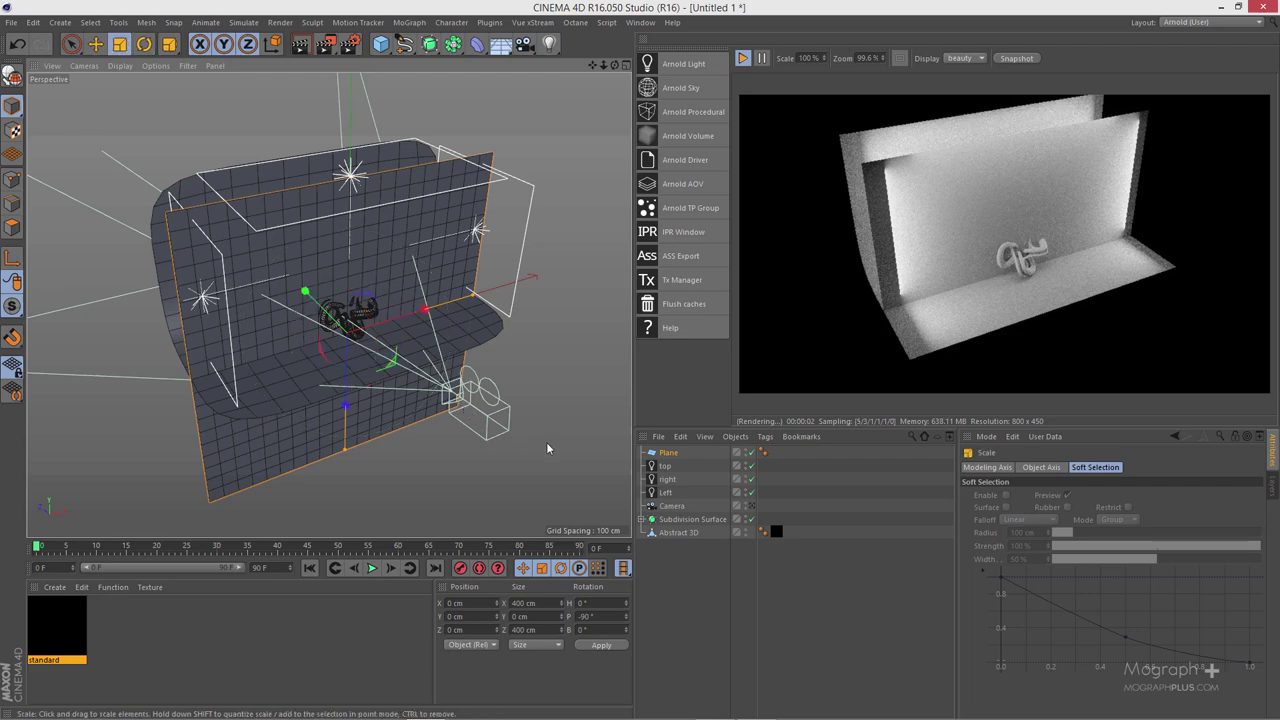
pyautogui.moveTo(546, 442); pyautogui.dragTo(176, 498)
pyautogui.keyDown('alt'); pyautogui.moveTo(257, 439); pyautogui.dragTo(454, 268); pyautogui.keyUp('alt')
pyautogui.press('e')
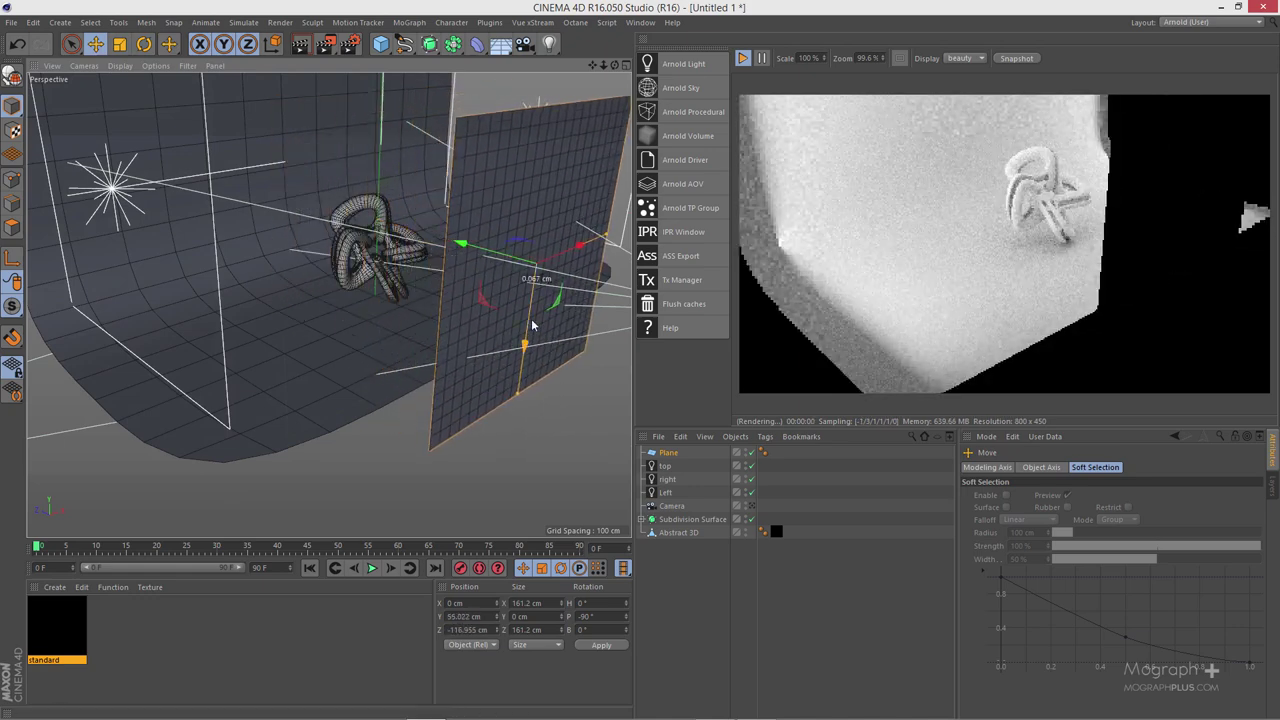
pyautogui.moveTo(526, 344); pyautogui.dragTo(527, 316)
pyautogui.keyDown('alt'); pyautogui.moveTo(517, 366); pyautogui.dragTo(334, 461); pyautogui.keyUp('alt')
pyautogui.press('t')
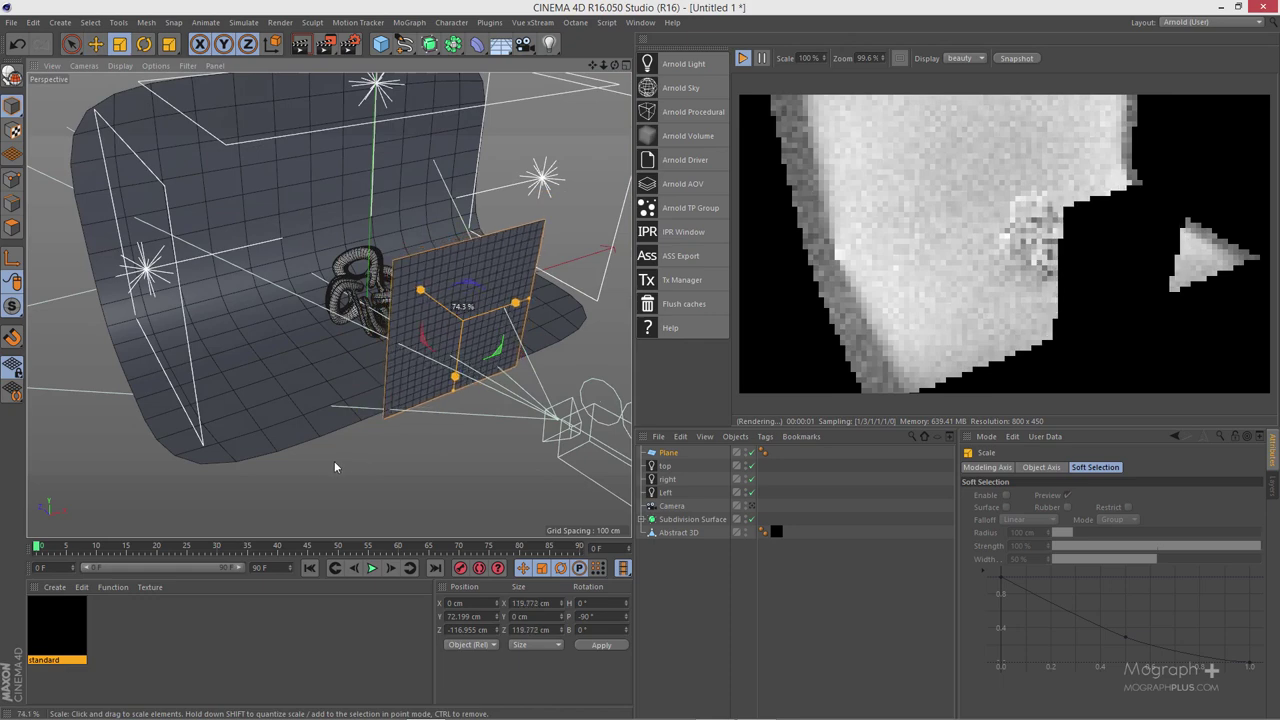
pyautogui.click(750, 505)
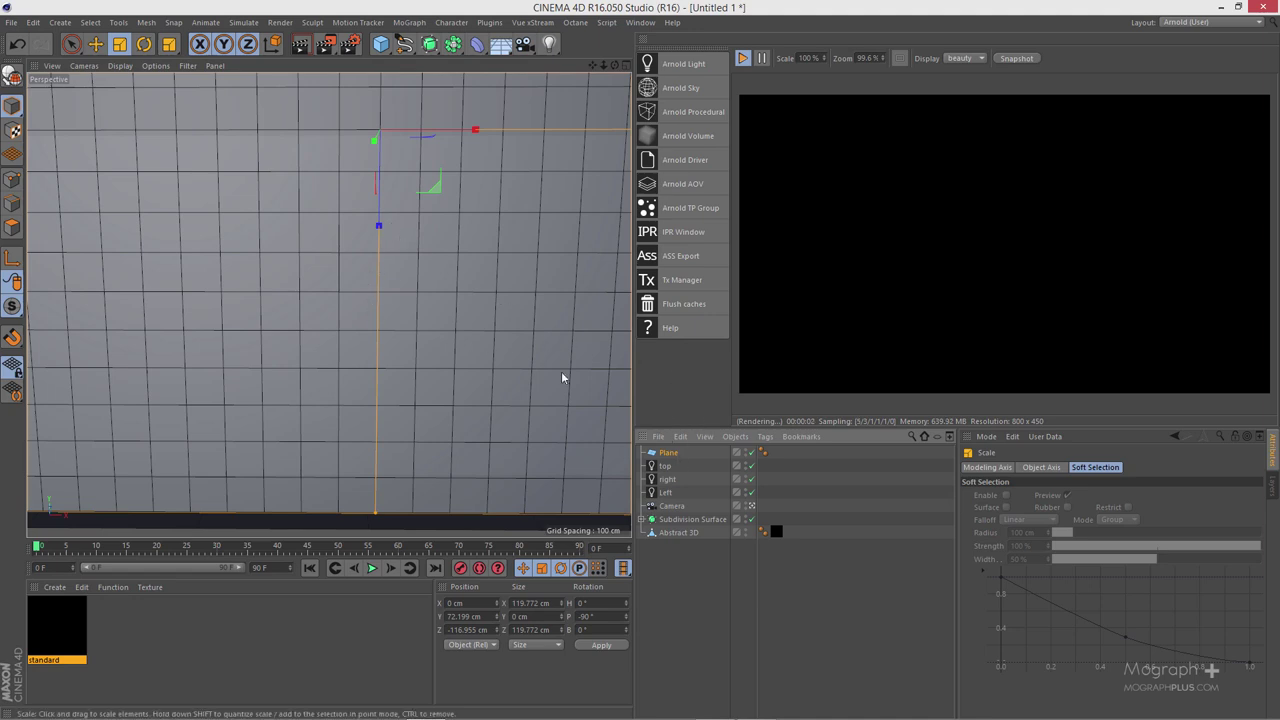
# Step: Add an Arnold Parameters tag to the Plane with Primary visibility unchecked
pyautogui.rightClick(671, 452)
pyautogui.moveTo(772, 217)
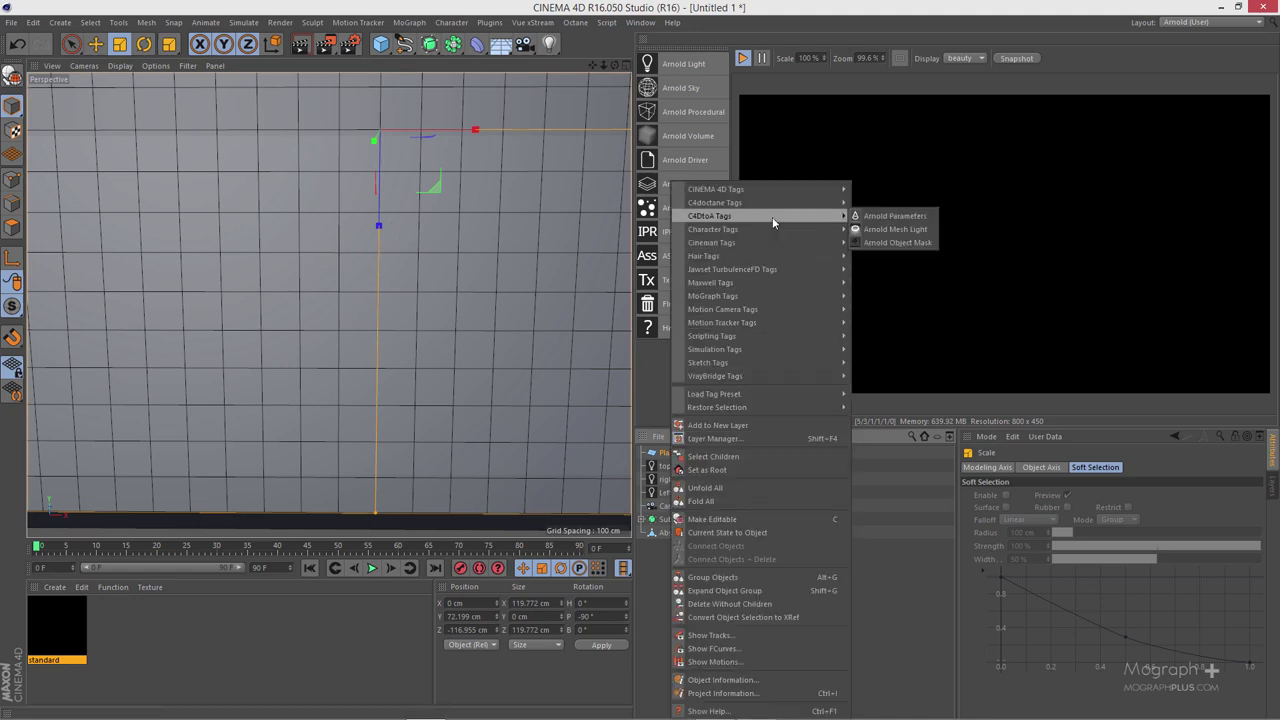
pyautogui.click(882, 217)
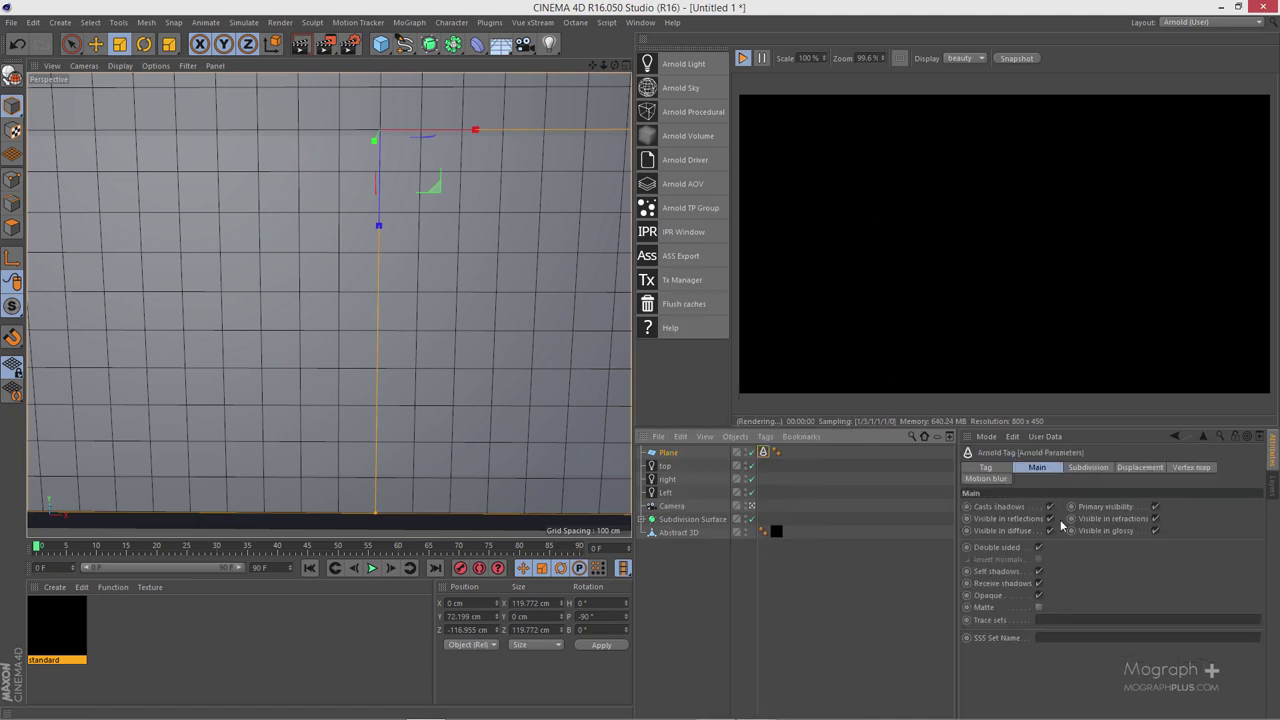
pyautogui.click(1156, 507)
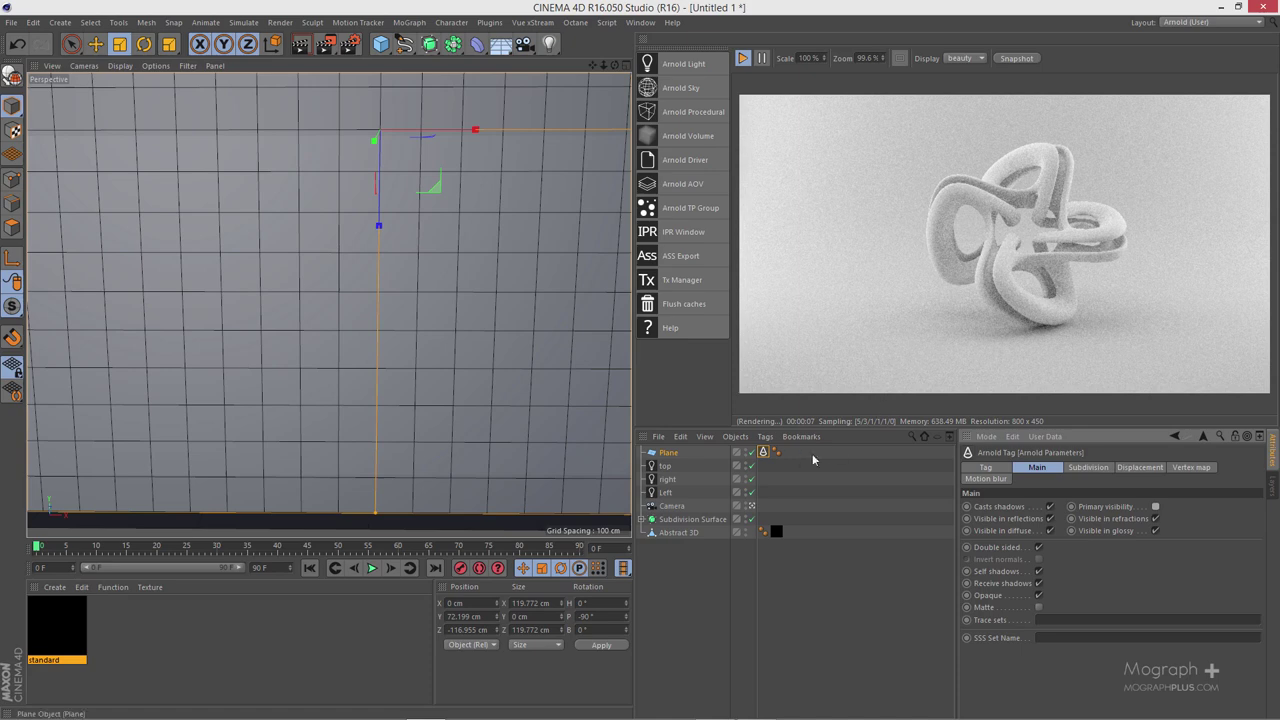
# Step: Toggle the plane's viewport visibility to check the knot in the render
pyautogui.click(751, 454)
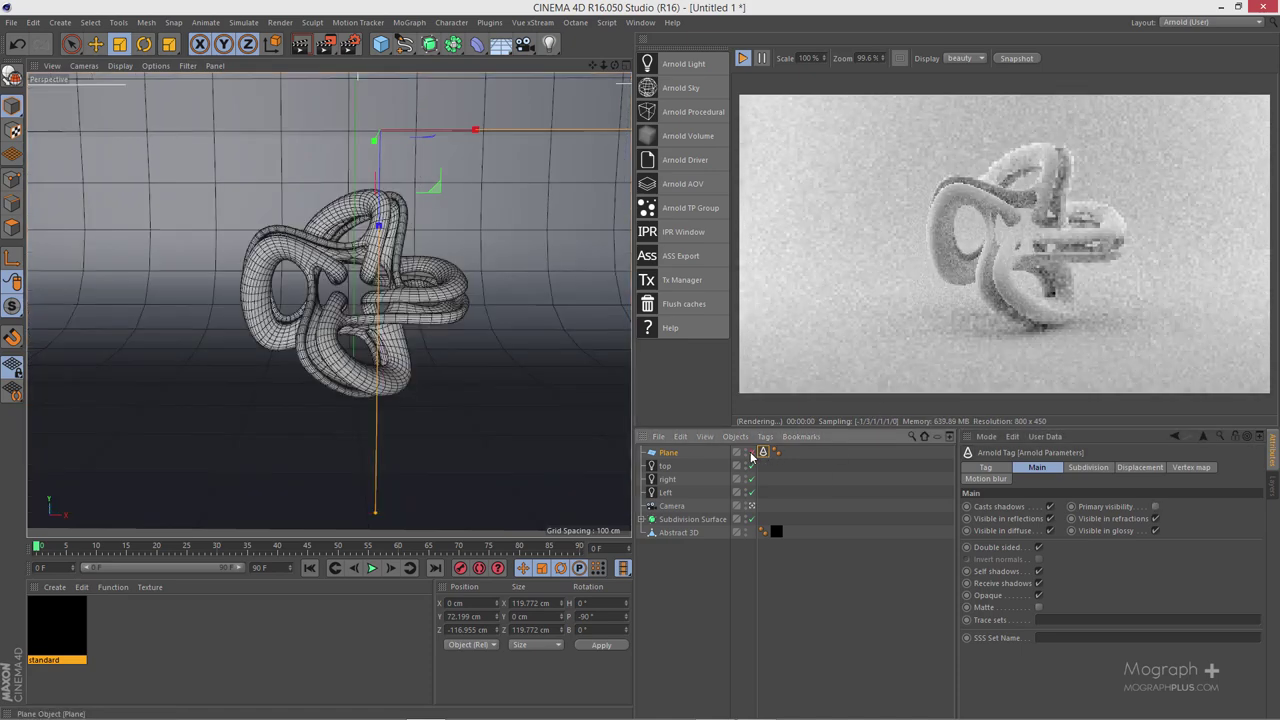
pyautogui.click(751, 454)
pyautogui.click(751, 454)
pyautogui.click(751, 454)
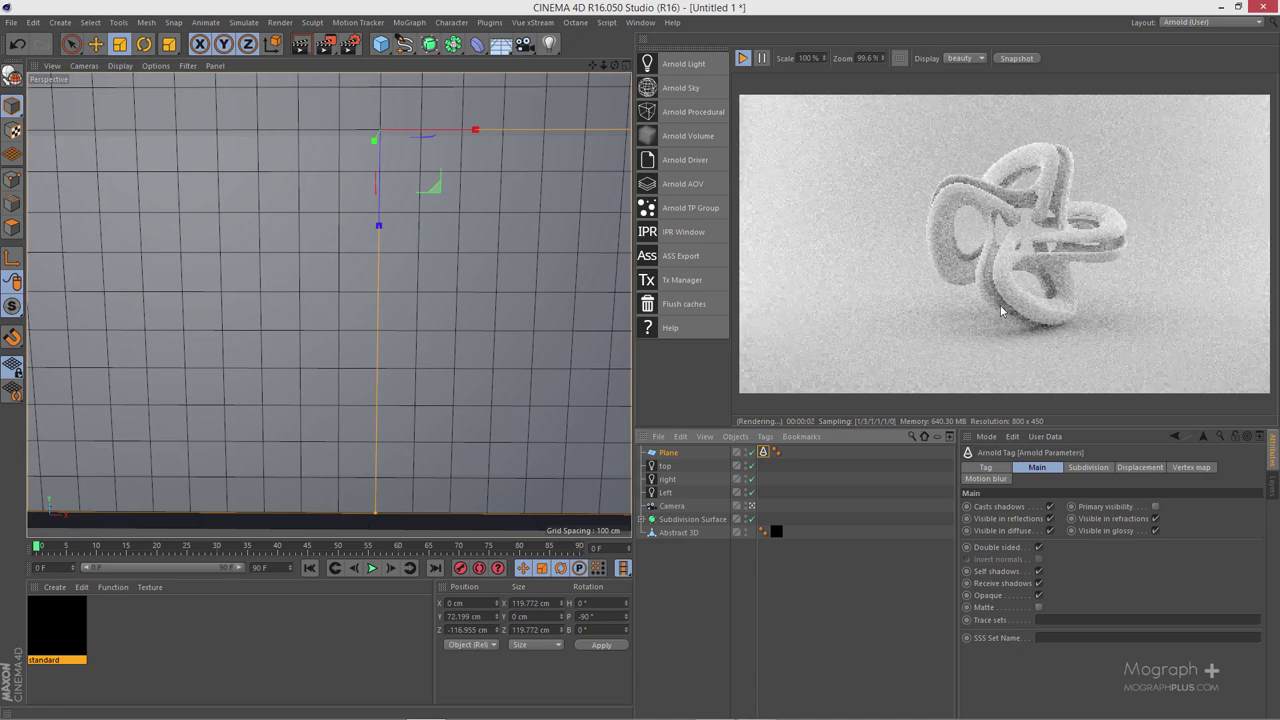
pyautogui.click(751, 454)
pyautogui.click(751, 454)
# Step: Create a second Arnold standard material, open it in the Material Editor, and start renaming it
pyautogui.click(45, 590)
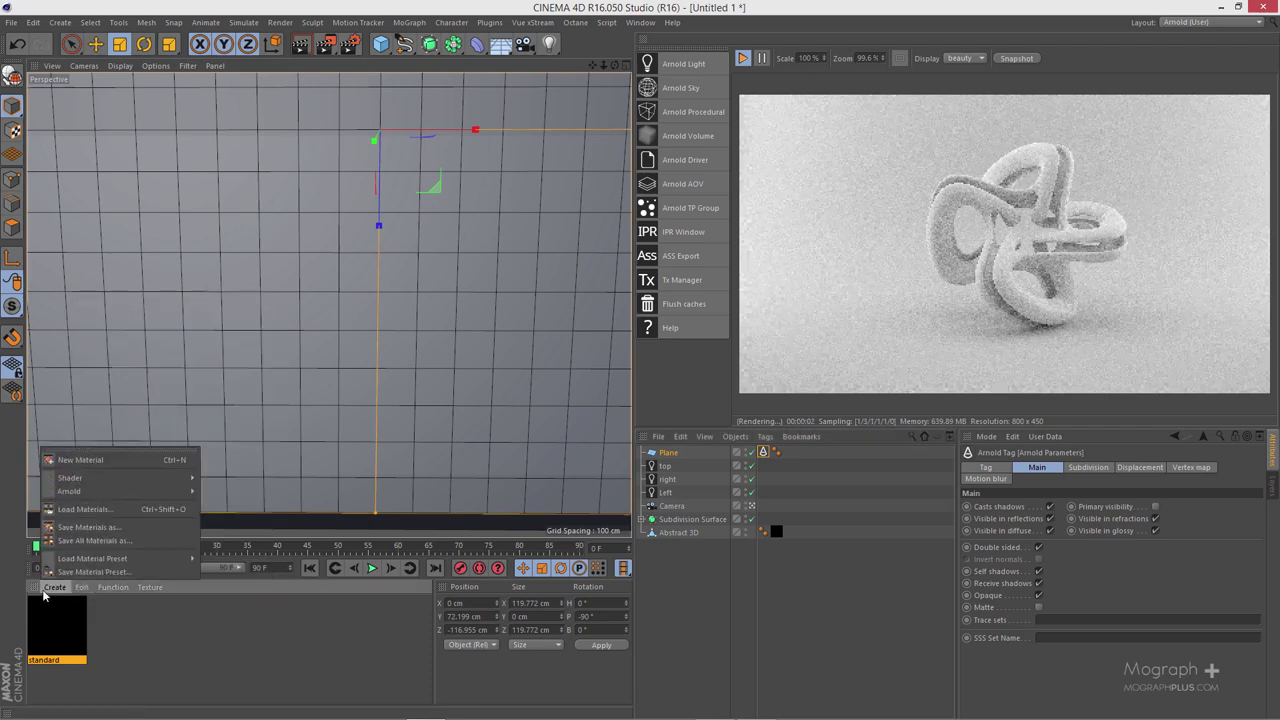
pyautogui.moveTo(68, 491)
pyautogui.moveTo(214, 504)
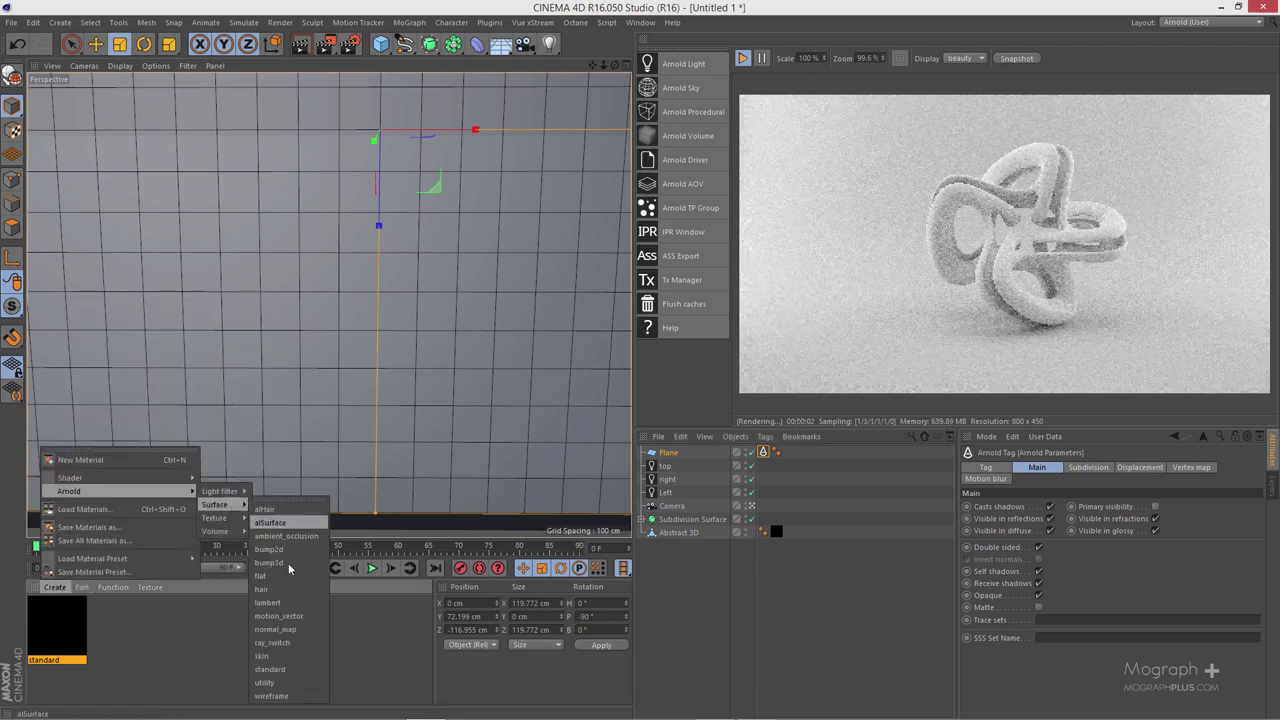
pyautogui.click(272, 669)
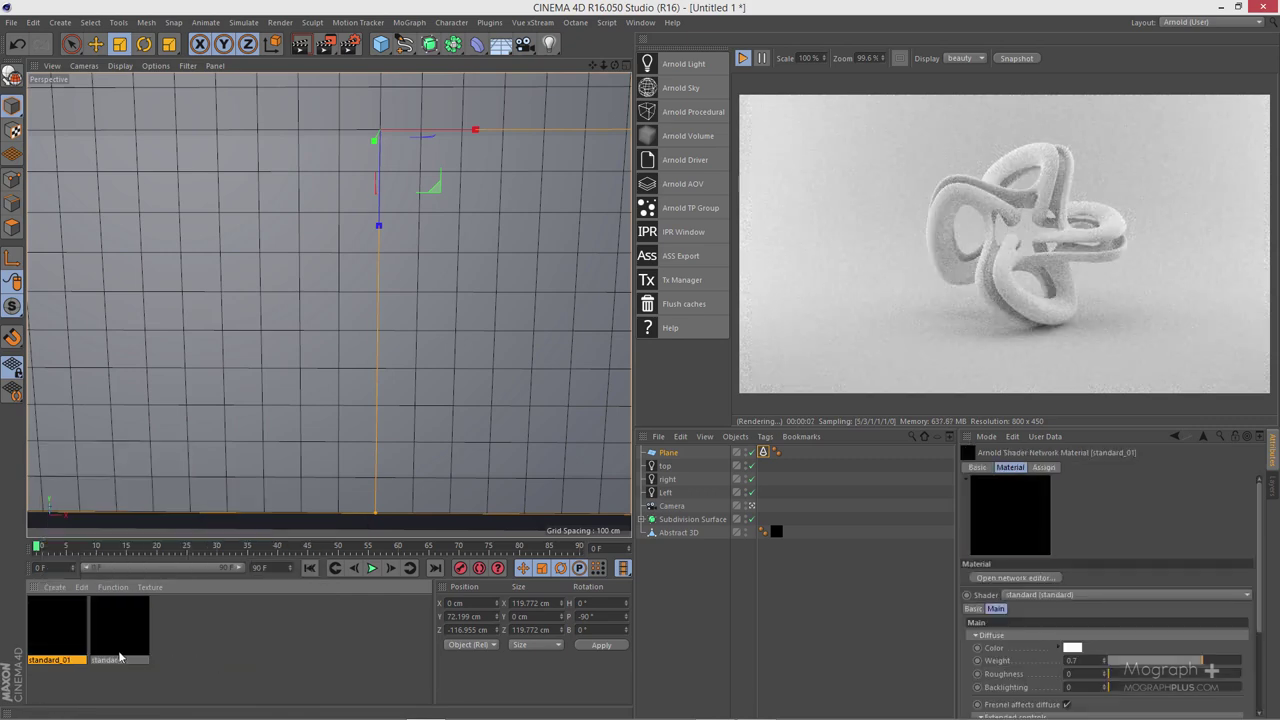
pyautogui.doubleClick(67, 631)
pyautogui.moveTo(393, 88); pyautogui.dragTo(629, 281)
pyautogui.doubleClick(495, 396)
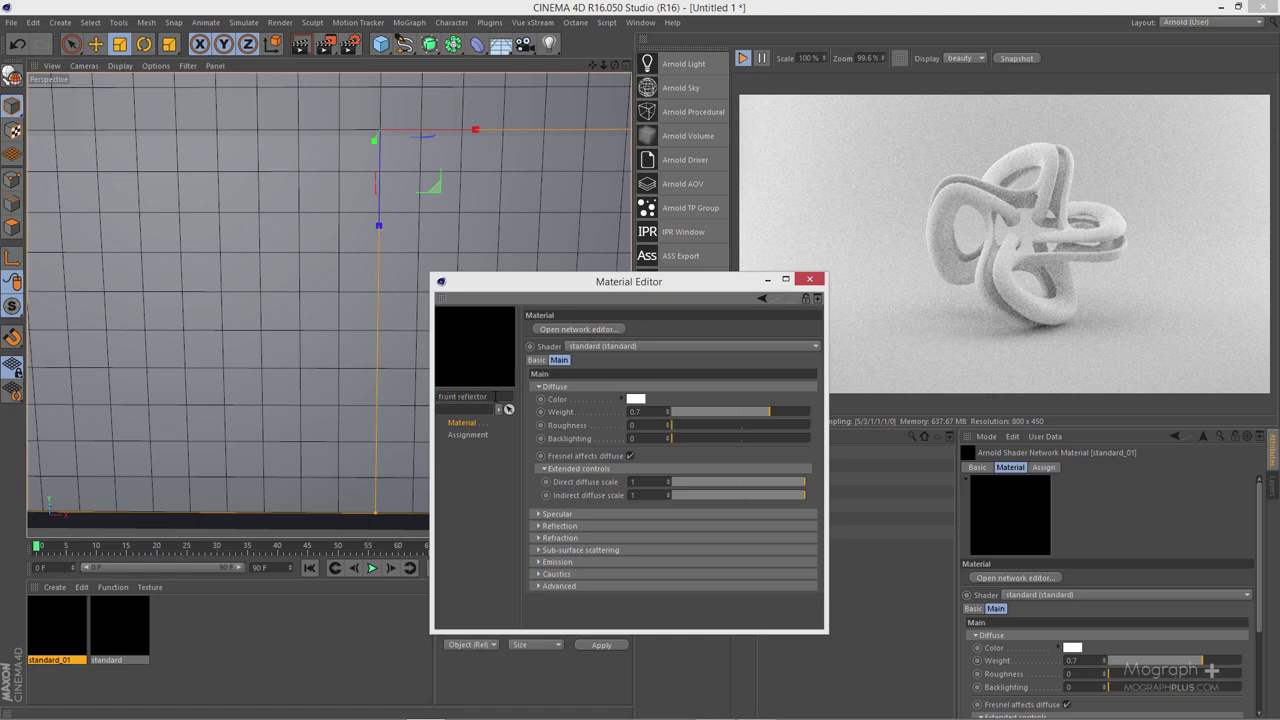
# Step: Apply the new material to the Plane and rename the plane 'front reflector'
pyautogui.moveTo(740, 281); pyautogui.dragTo(386, 225)
pyautogui.moveTo(138, 289); pyautogui.dragTo(676, 455)
pyautogui.doubleClick(667, 452)
pyautogui.write('fr')
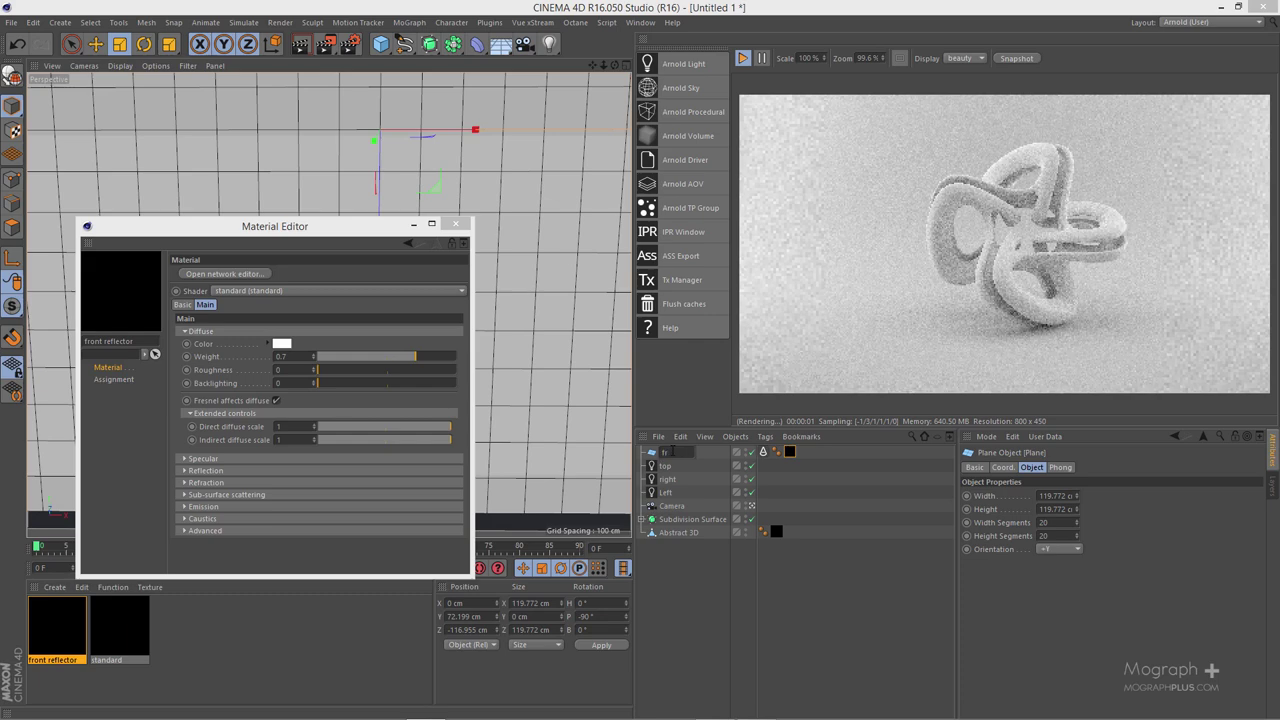
pyautogui.write('ont refl')
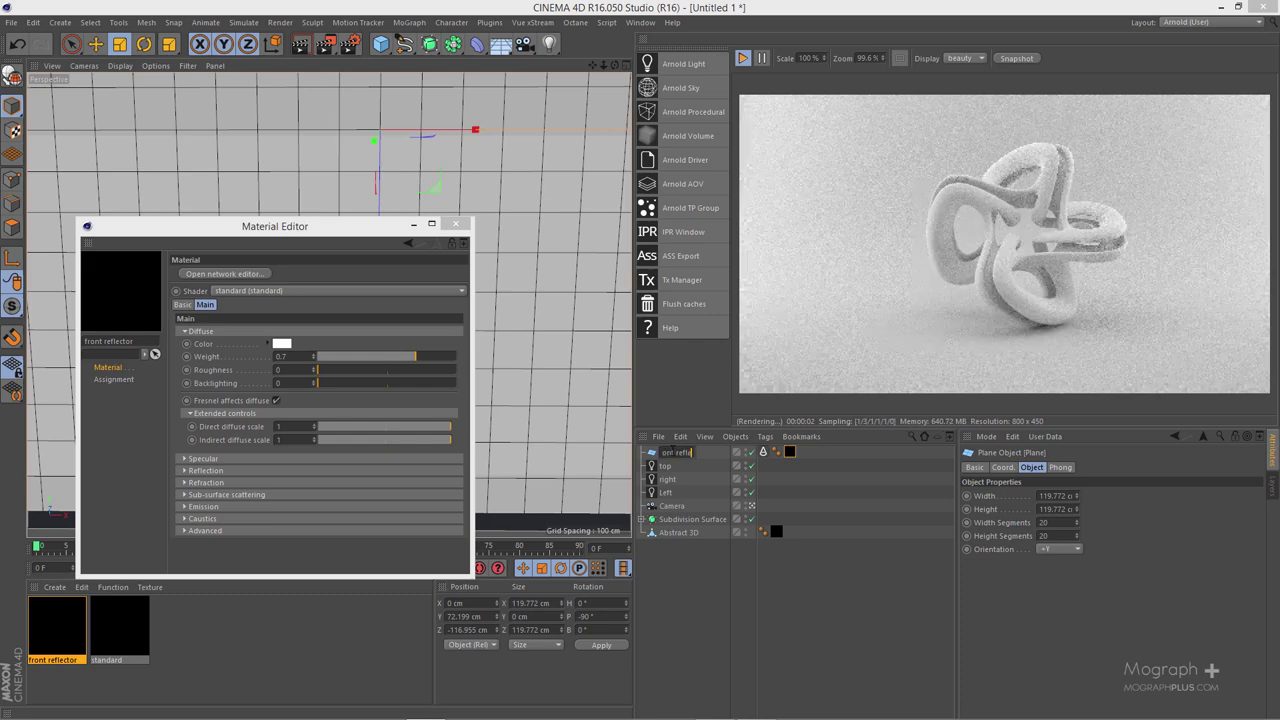
pyautogui.write('ector')
pyautogui.press('Return')
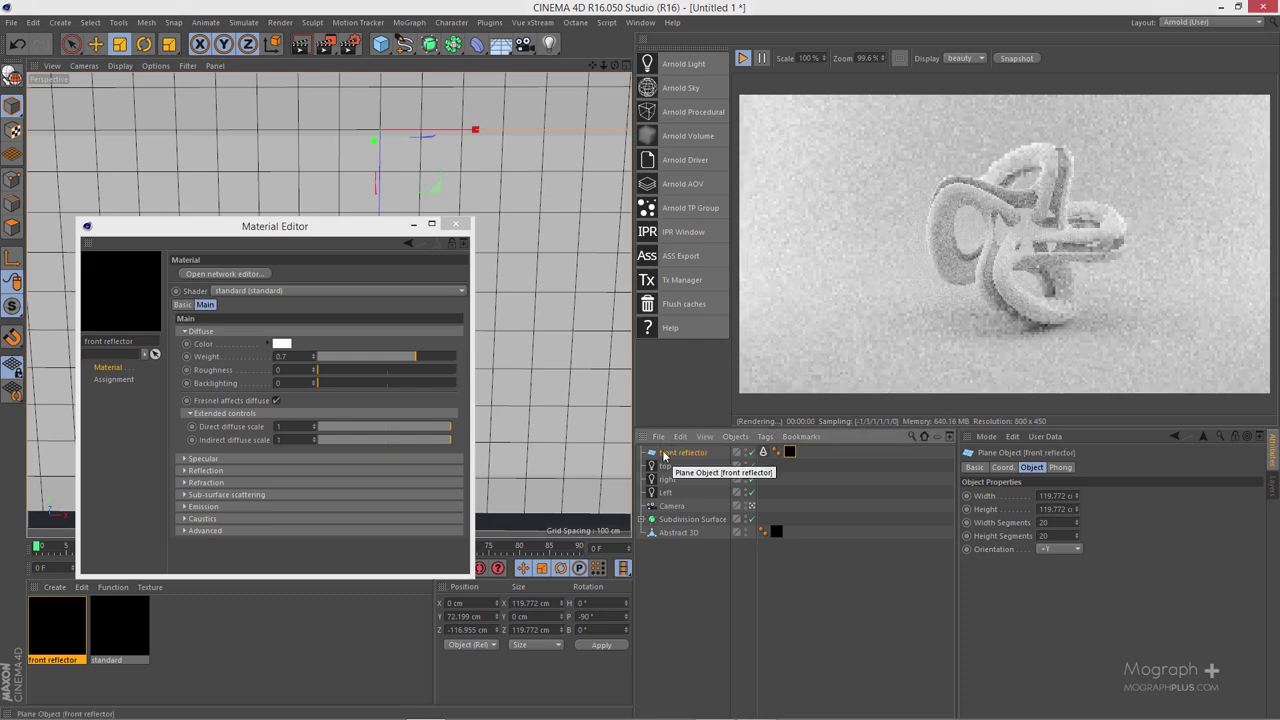
# Step: Set the material's diffuse weight to 0.94 and its colour to saturated yellow, then close the editor
pyautogui.moveTo(366, 231); pyautogui.dragTo(545, 241)
pyautogui.moveTo(546, 373); pyautogui.dragTo(624, 366)
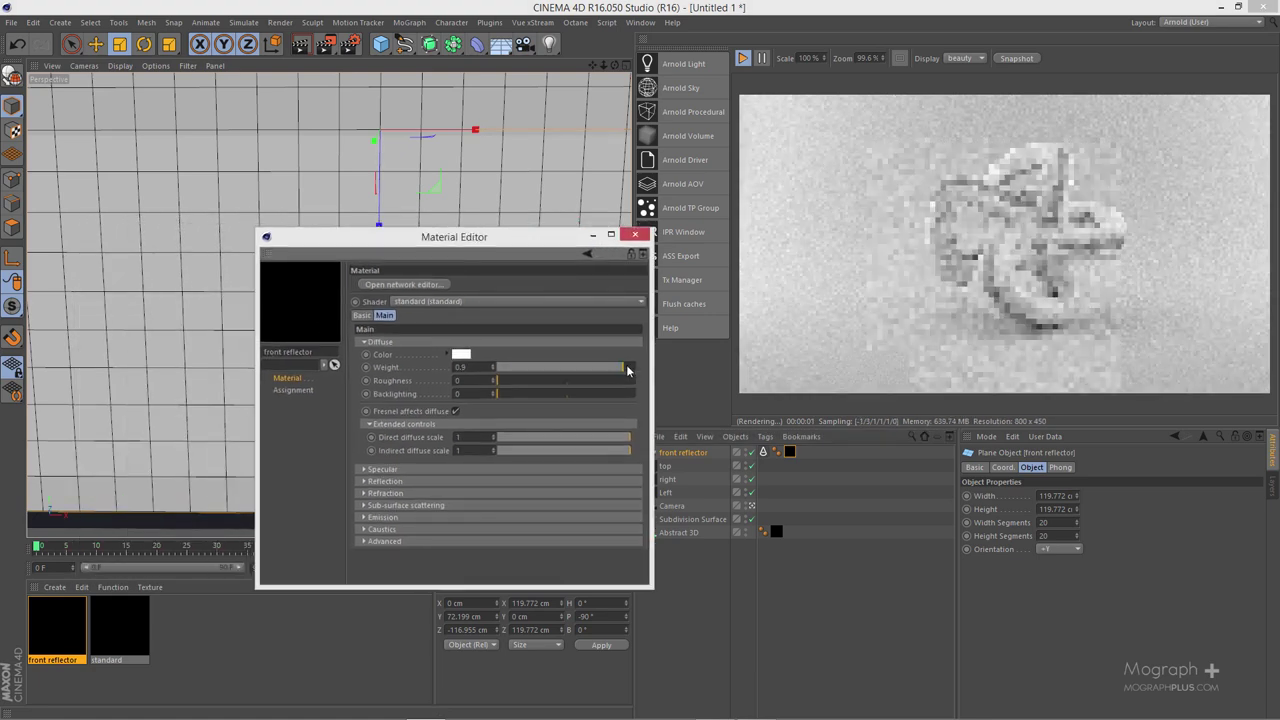
pyautogui.click(465, 355)
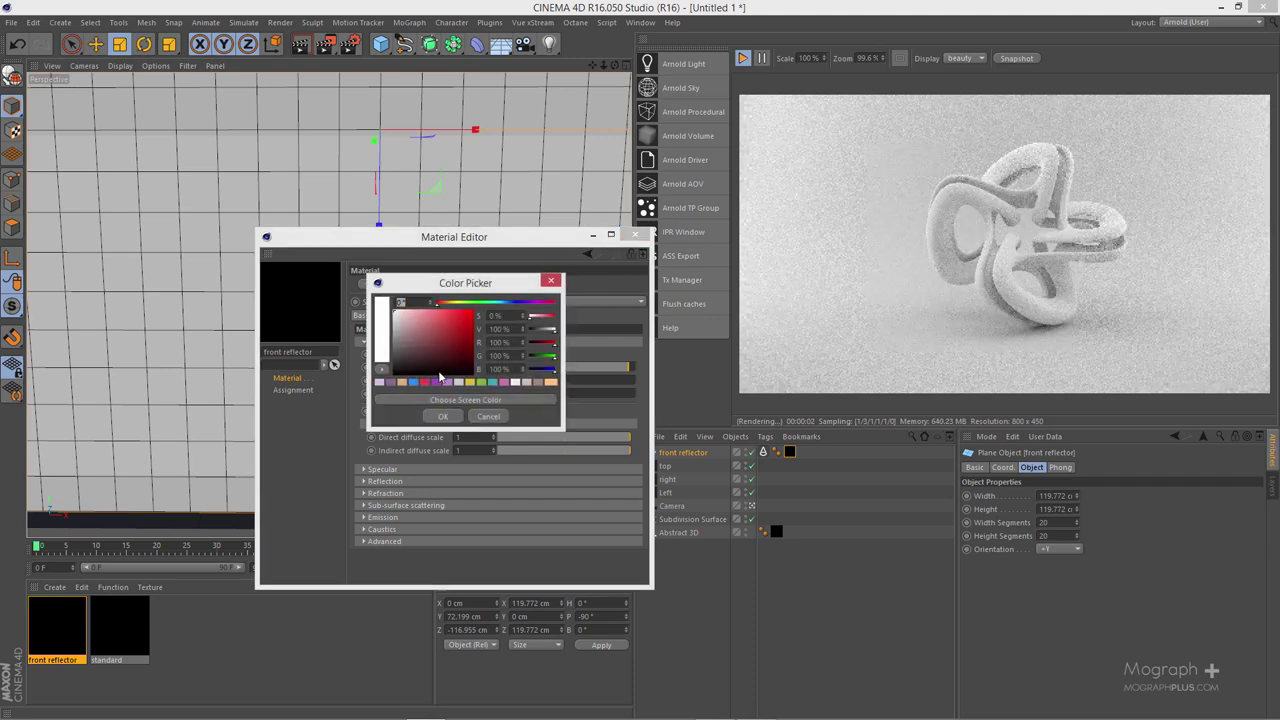
pyautogui.moveTo(469, 305); pyautogui.dragTo(452, 309)
pyautogui.click(445, 317)
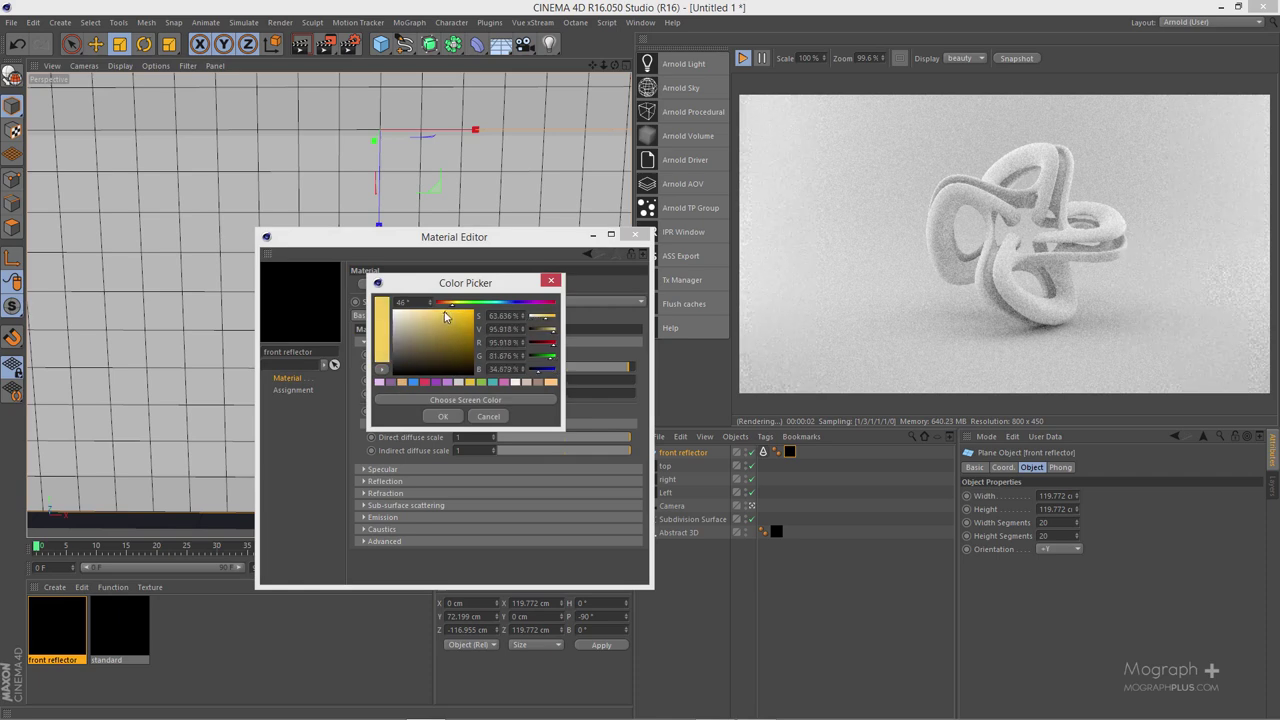
pyautogui.click(441, 417)
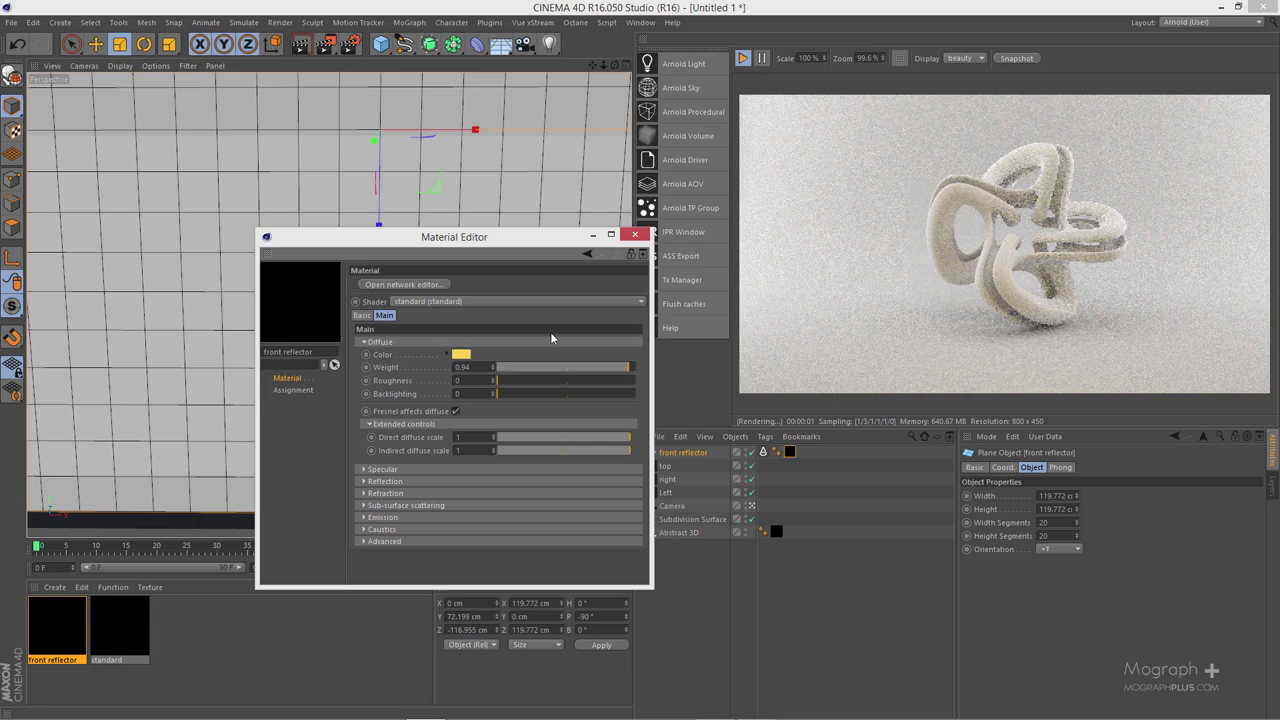
pyautogui.moveTo(555, 236); pyautogui.dragTo(379, 371)
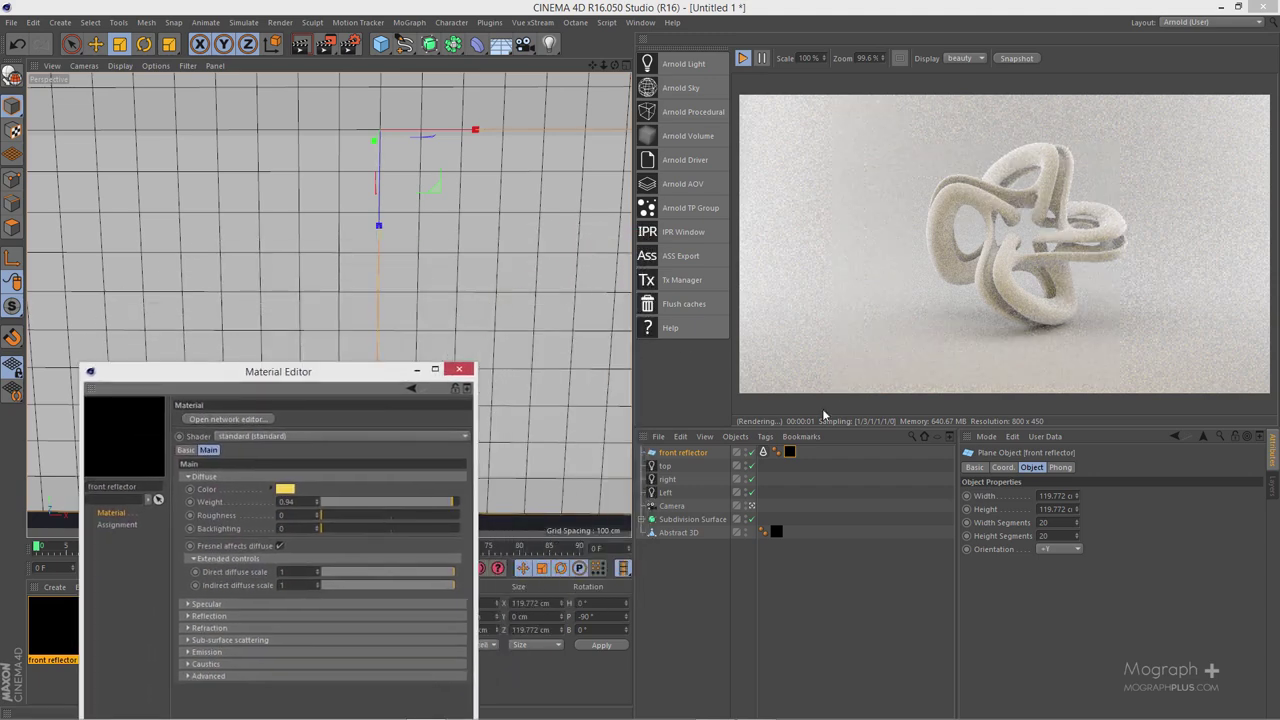
pyautogui.click(746, 453)
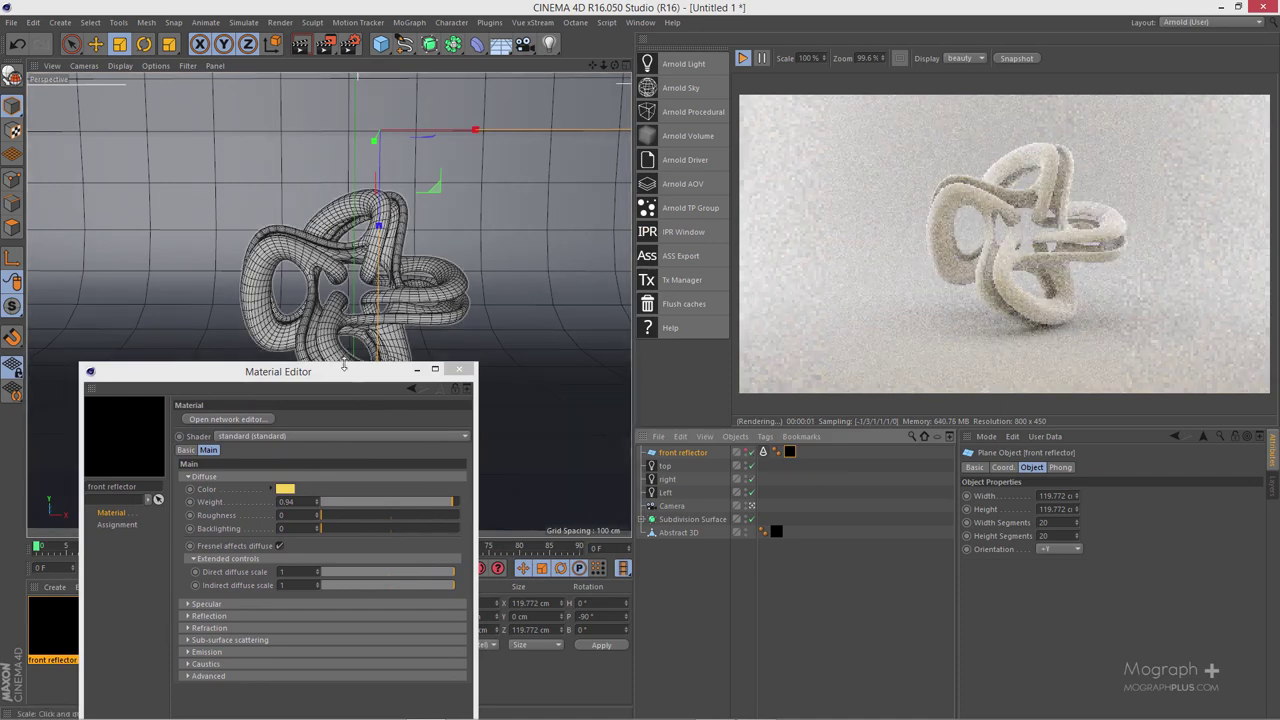
pyautogui.moveTo(344, 366); pyautogui.dragTo(429, 234)
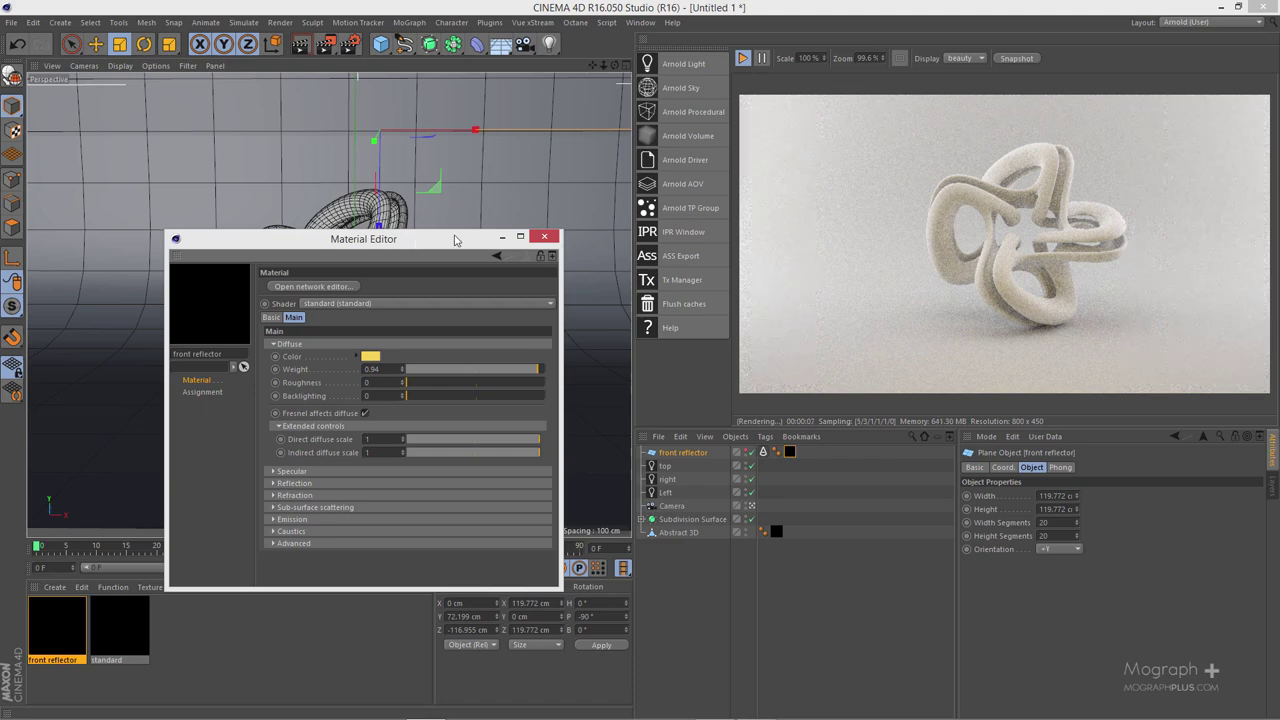
pyautogui.click(544, 236)
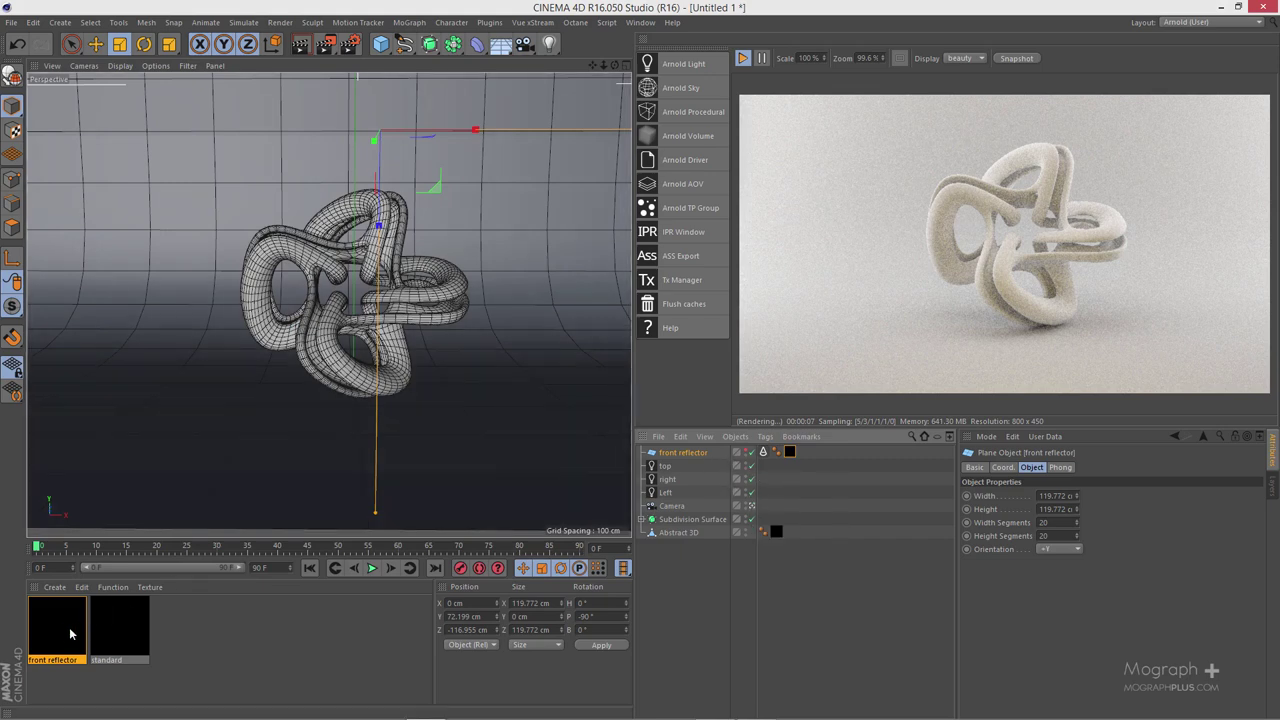
# Step: Reset the front reflector's diffuse colour and weight to default, then raise the weight to 0.83
pyautogui.doubleClick(776, 532)
pyautogui.rightClick(336, 208)
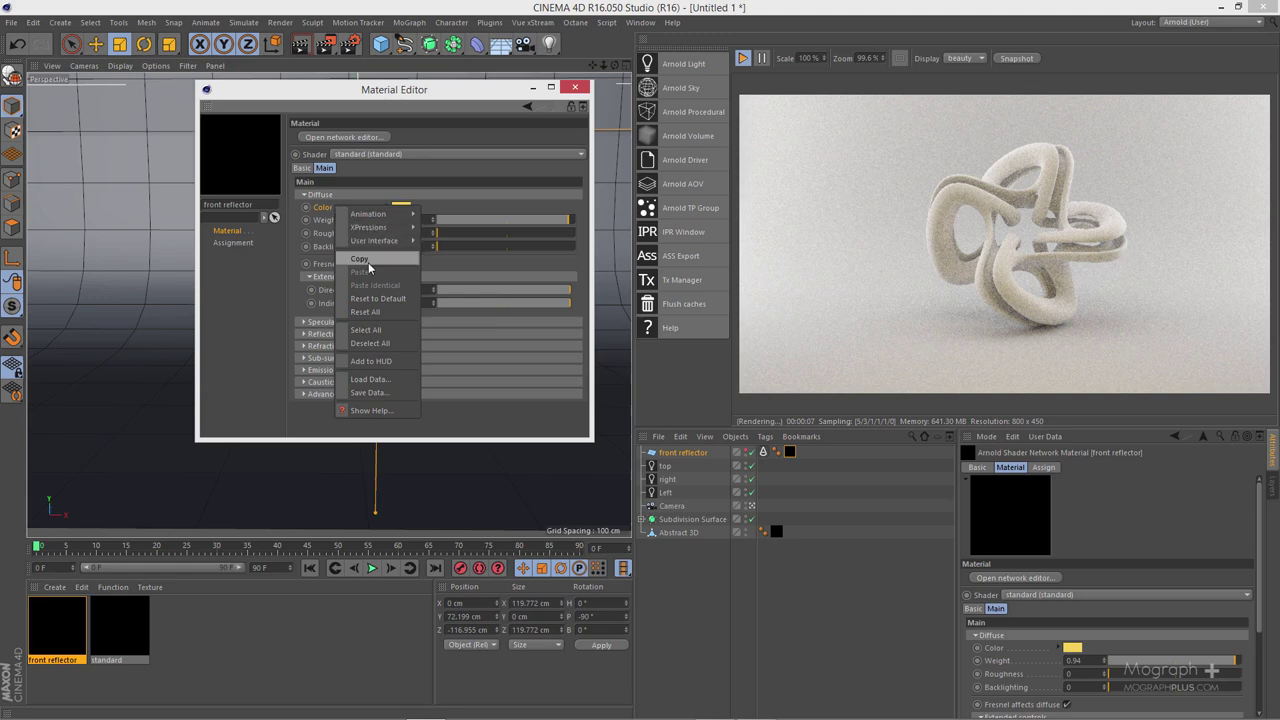
pyautogui.click(372, 297)
pyautogui.rightClick(338, 220)
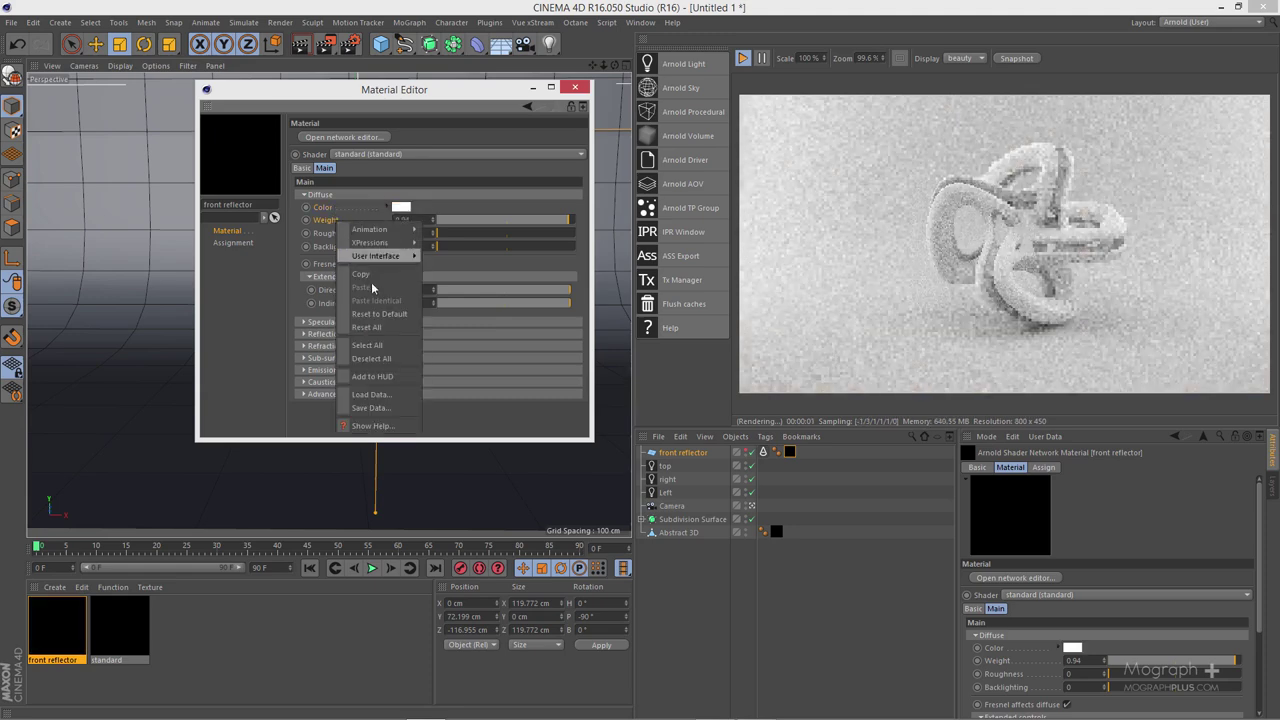
pyautogui.click(375, 310)
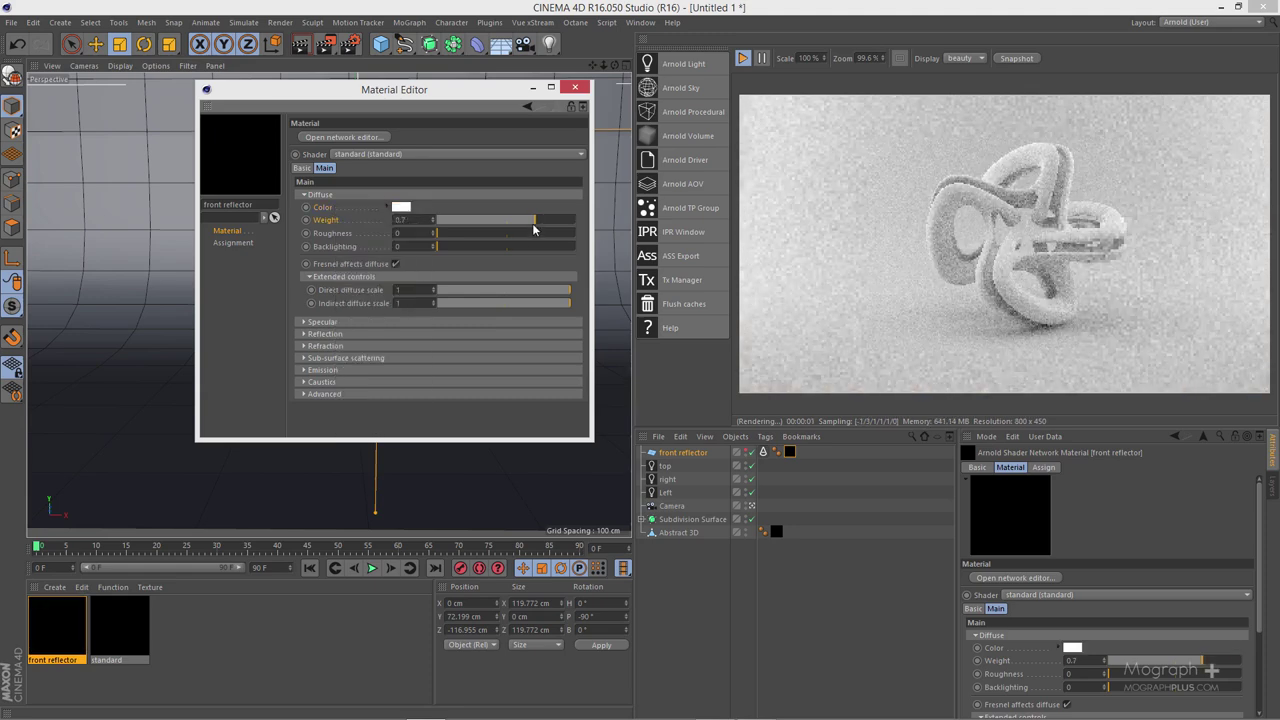
pyautogui.moveTo(535, 221); pyautogui.dragTo(553, 221)
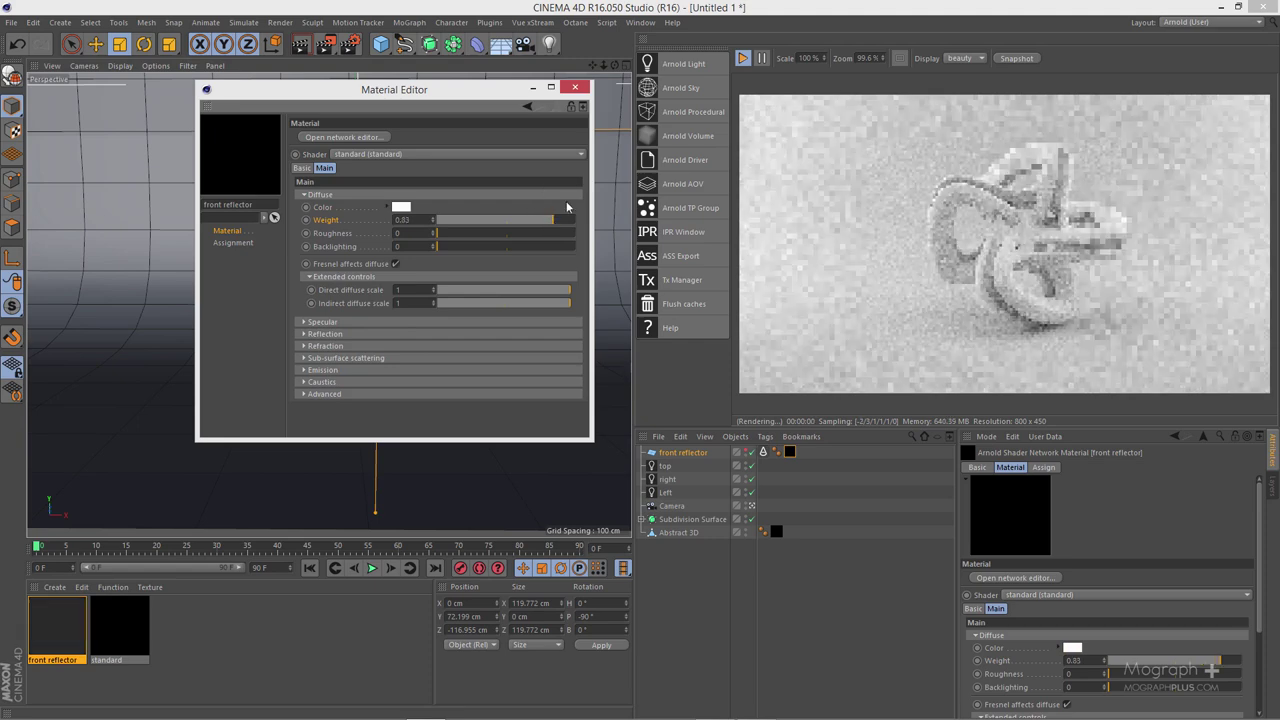
pyautogui.click(576, 88)
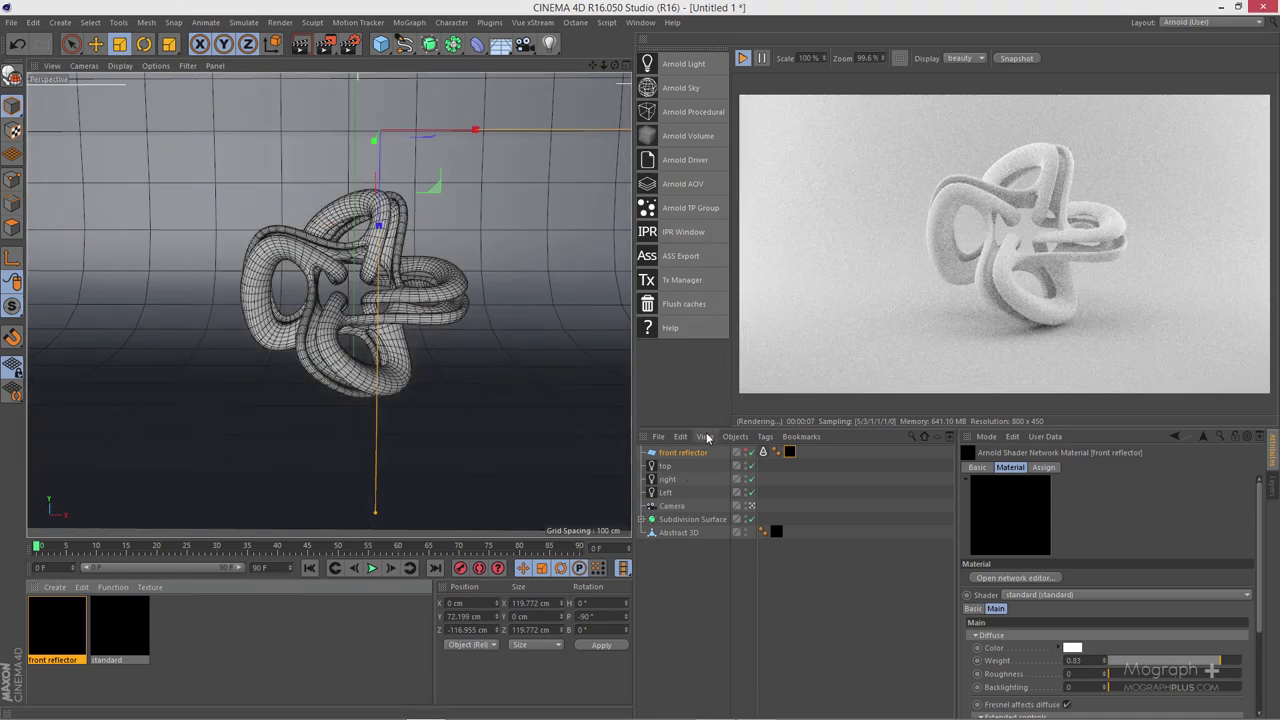
# Step: Select the Left light and show its Details settings
pyautogui.click(667, 498)
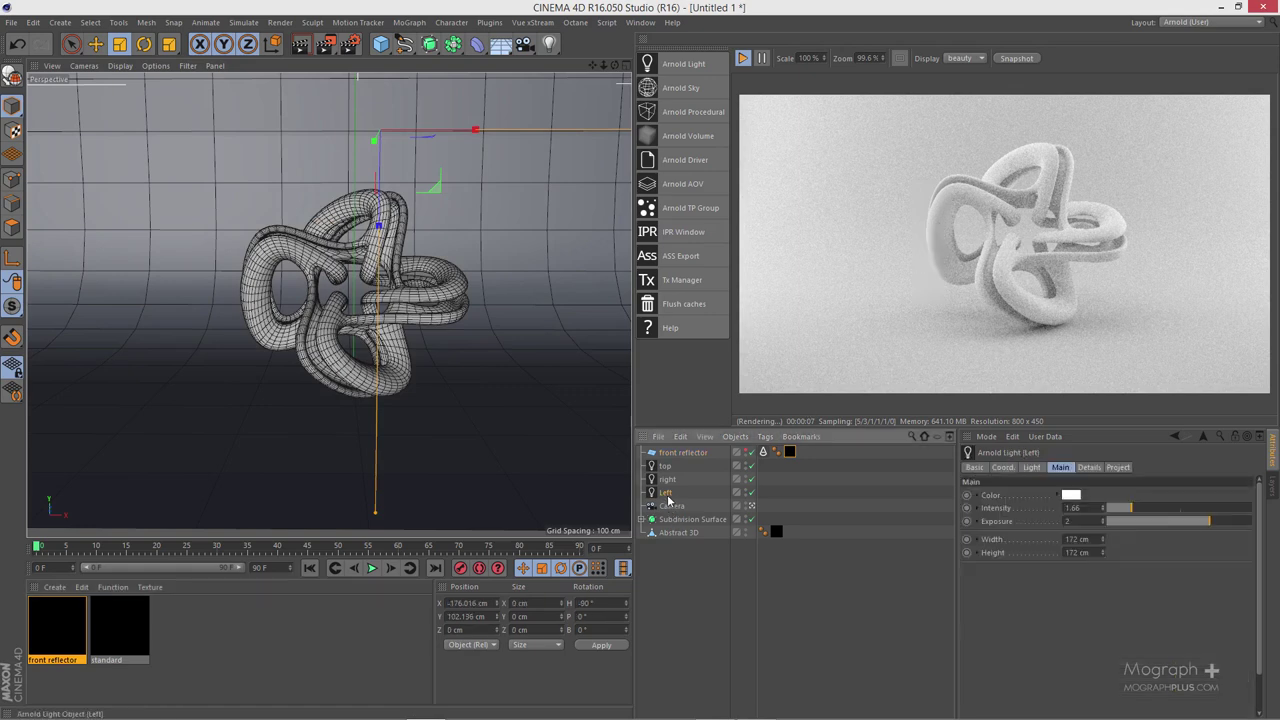
pyautogui.click(672, 467)
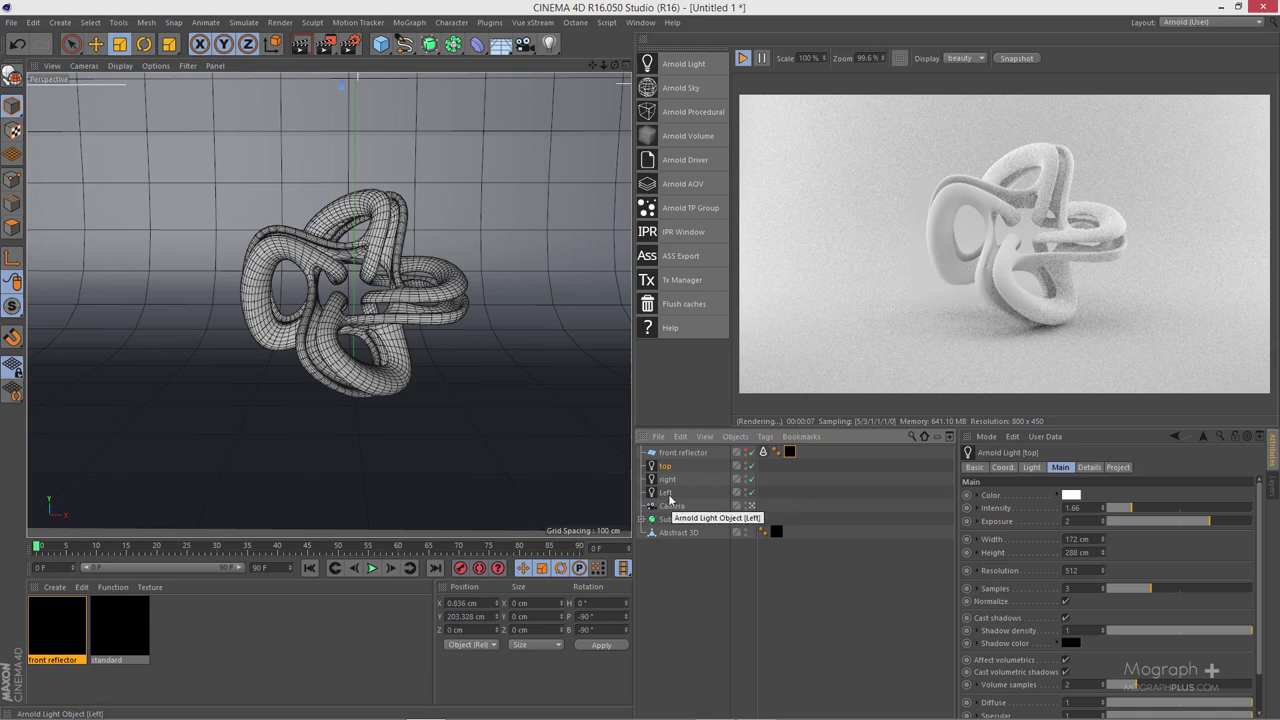
pyautogui.click(669, 496)
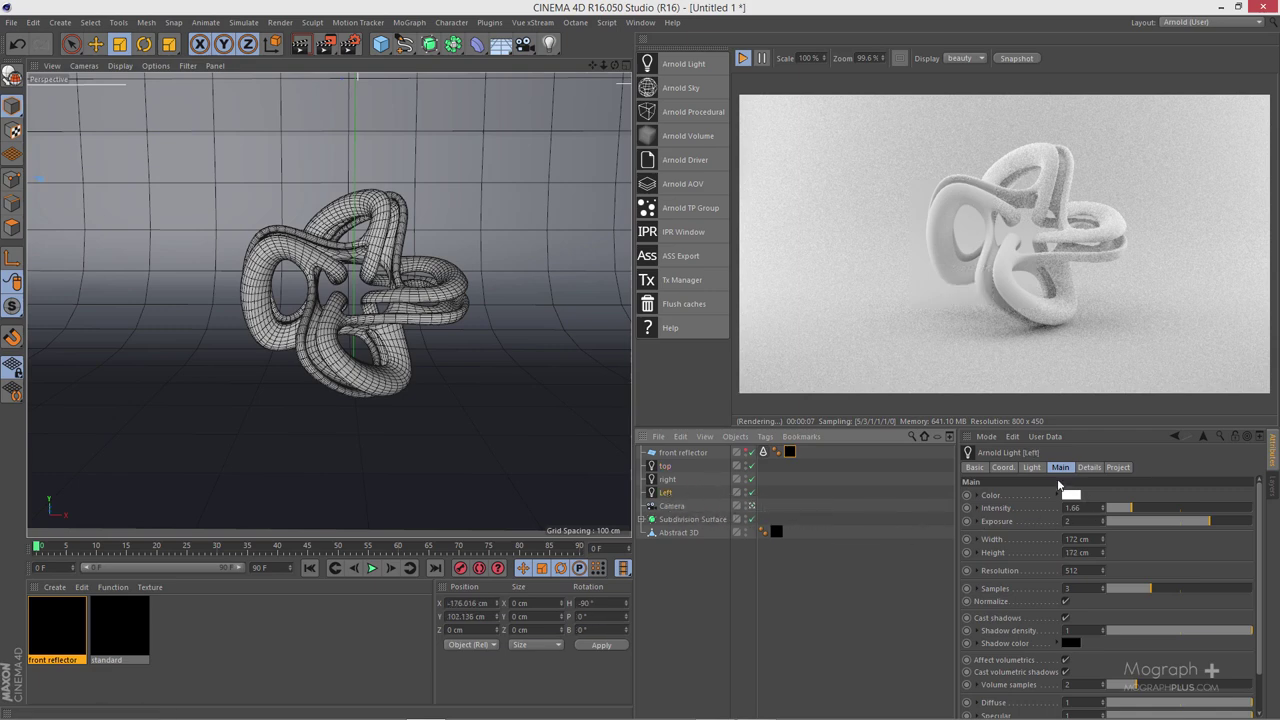
pyautogui.click(1089, 468)
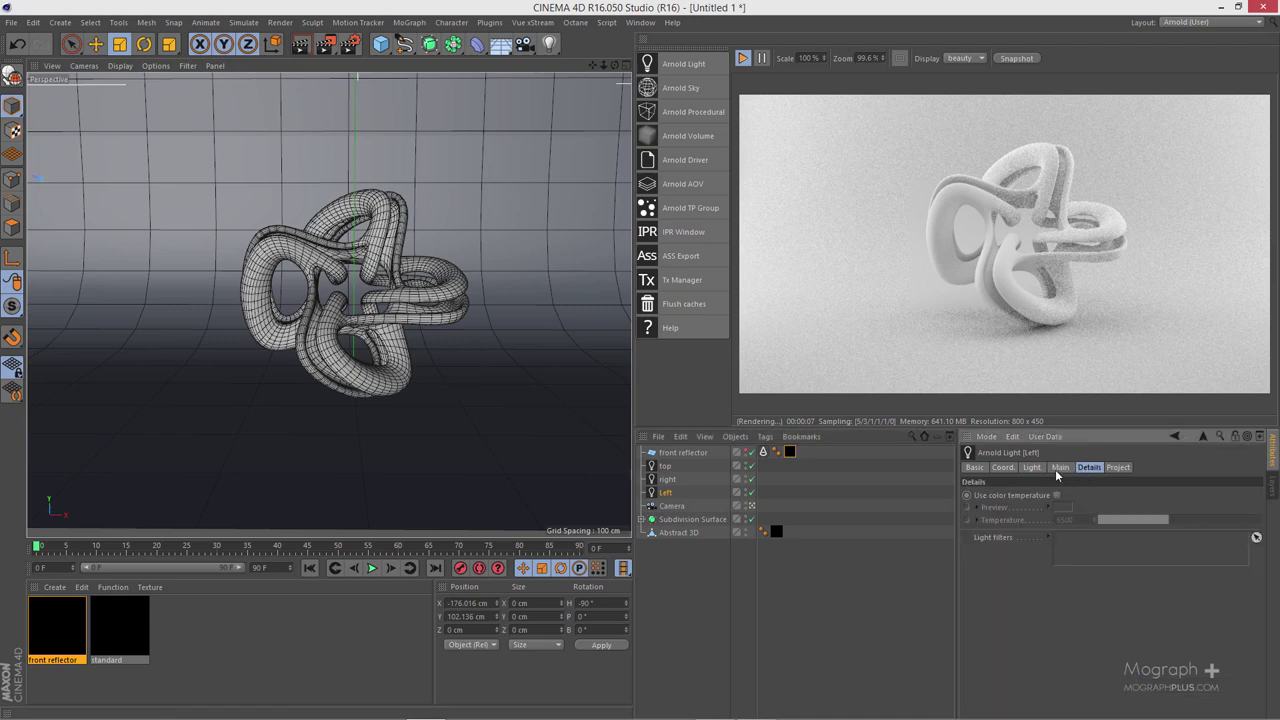
pyautogui.click(1057, 472)
pyautogui.click(1088, 476)
# Step: Enable colour temperature on the Left light and set it to about 10111 for a bluish tint
pyautogui.click(1057, 496)
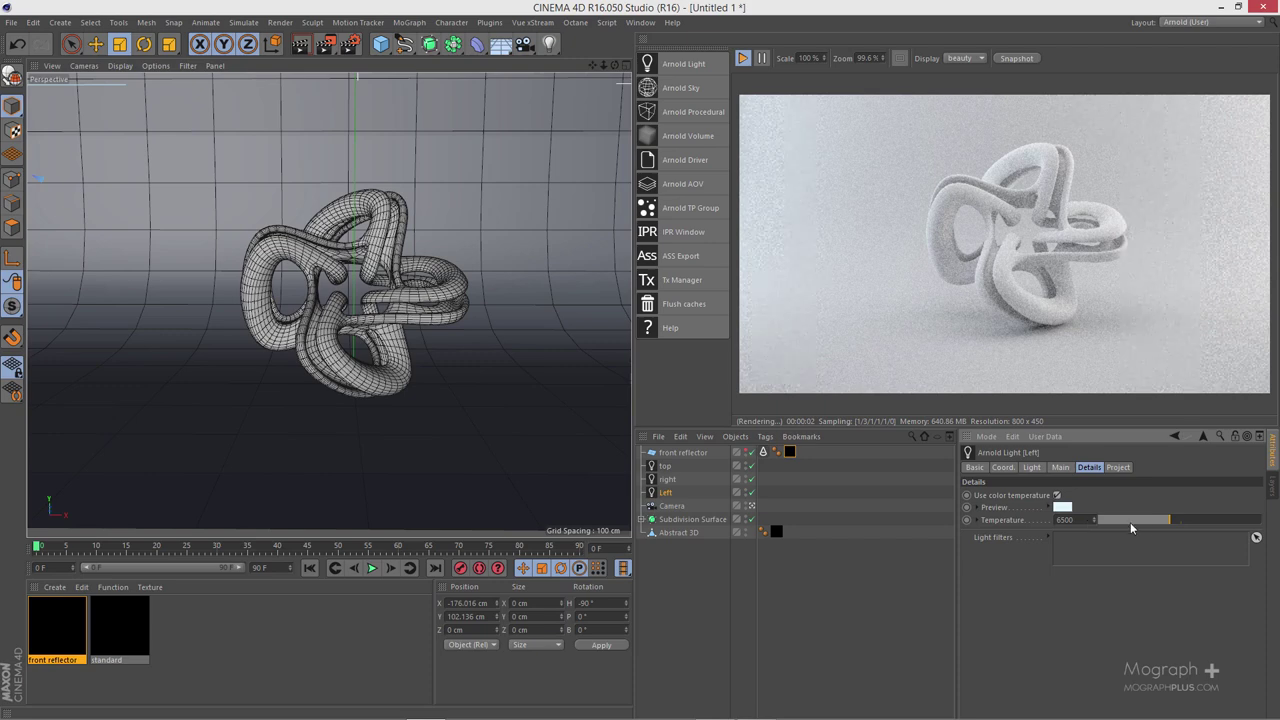
pyautogui.moveTo(1131, 522)
pyautogui.mouseDown()
pyautogui.moveTo(1153, 519)
pyautogui.moveTo(1130, 519)
pyautogui.mouseUp()
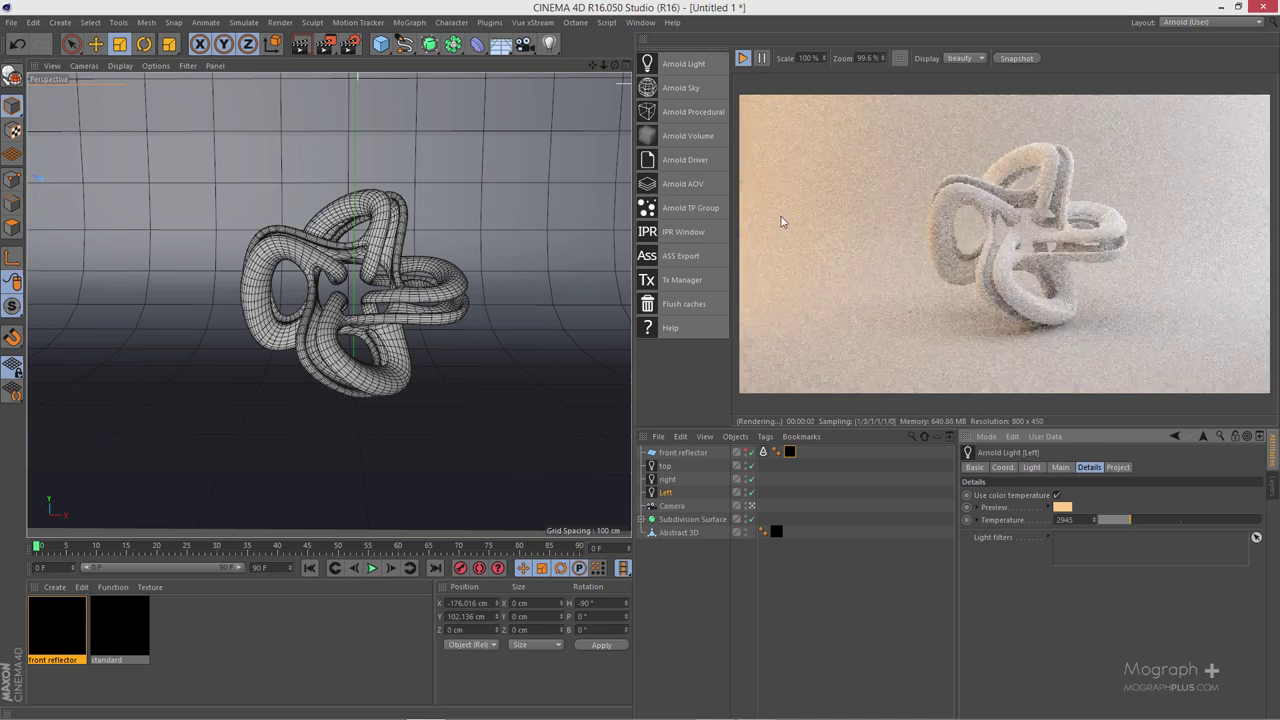
pyautogui.moveTo(1186, 517); pyautogui.dragTo(1230, 527)
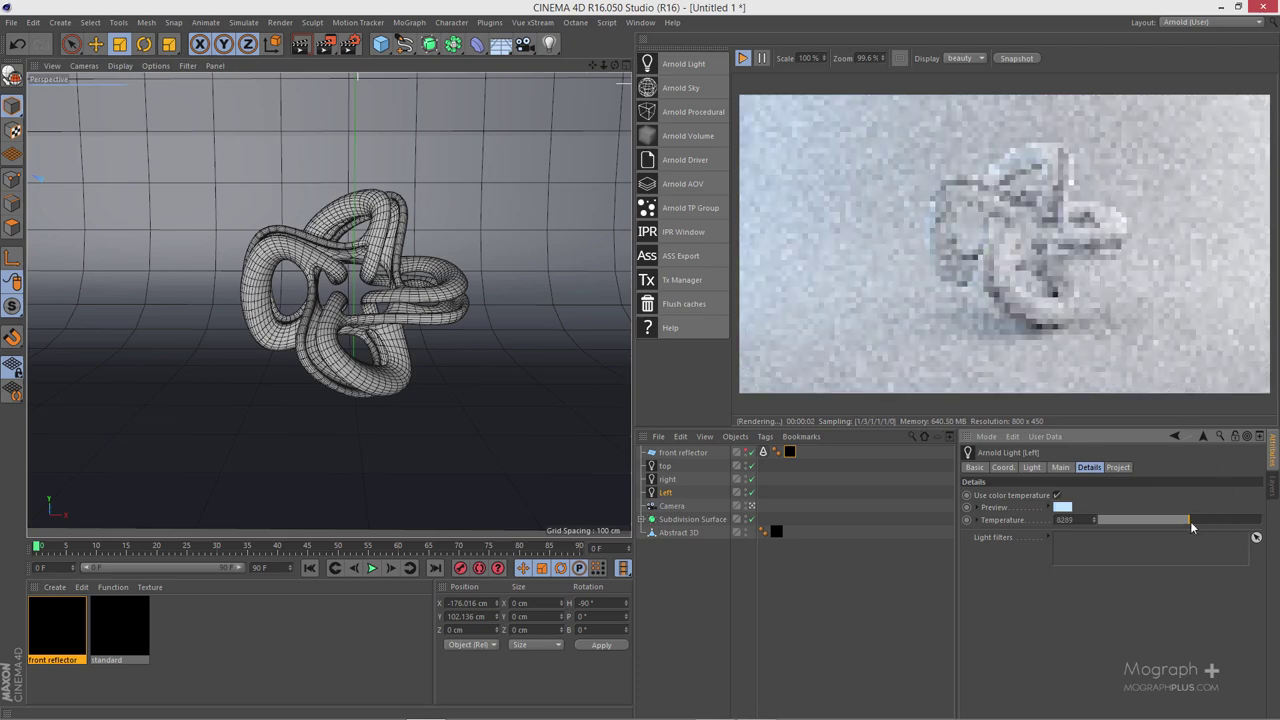
pyautogui.moveTo(1190, 521)
pyautogui.mouseDown()
pyautogui.moveTo(1138, 517)
pyautogui.moveTo(1212, 515)
pyautogui.mouseUp()
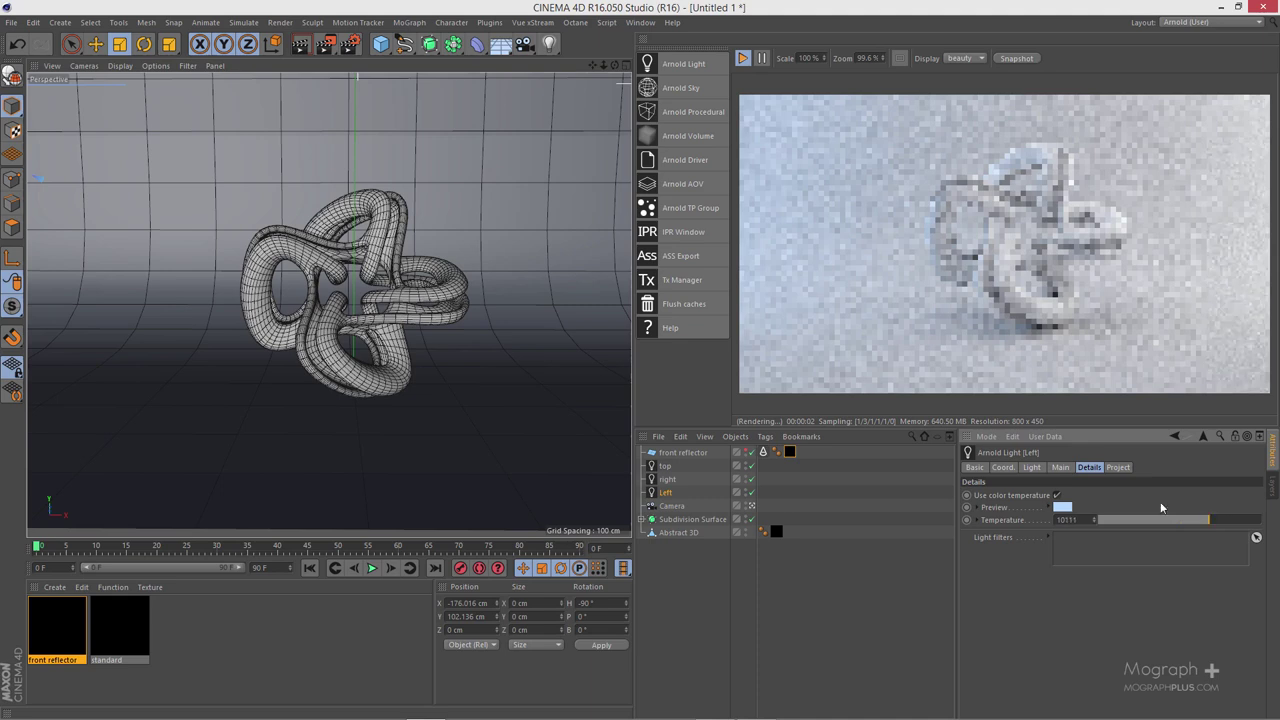
pyautogui.click(925, 481)
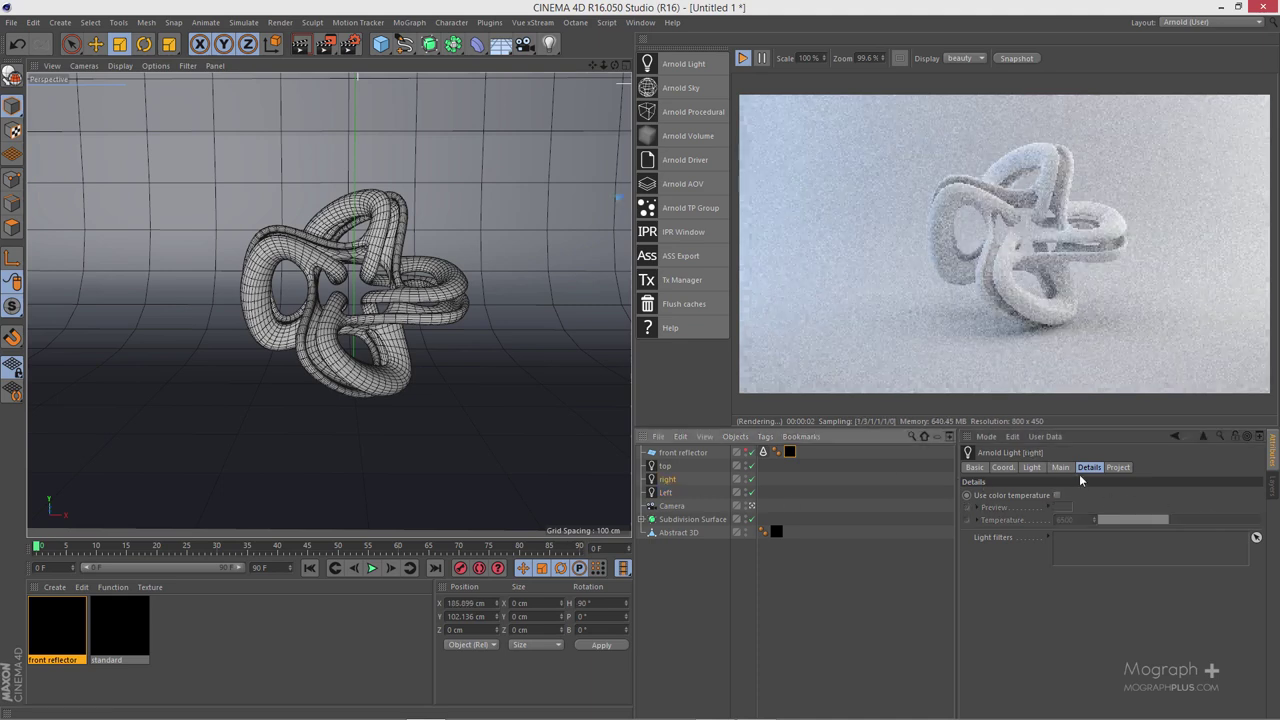
# Step: Enable colour temperature on the right light at 2702 and restart the IPR preview
pyautogui.click(1056, 495)
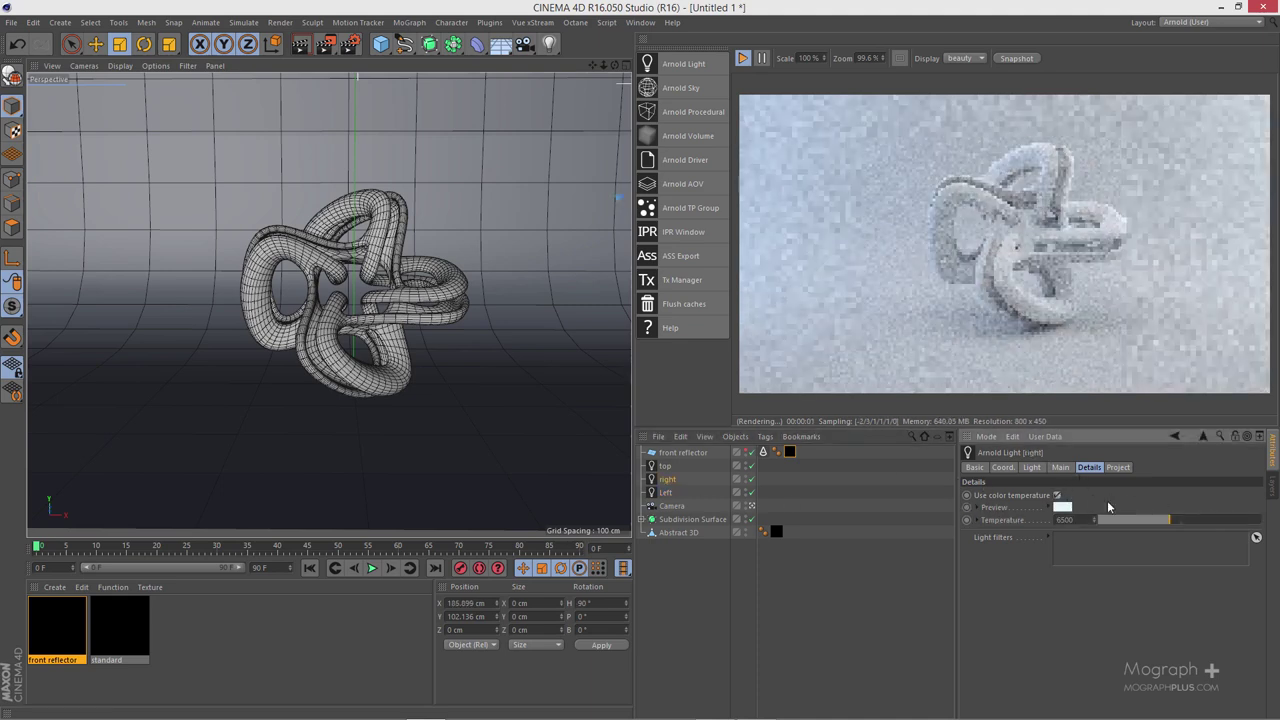
pyautogui.moveTo(1165, 527); pyautogui.dragTo(1129, 527)
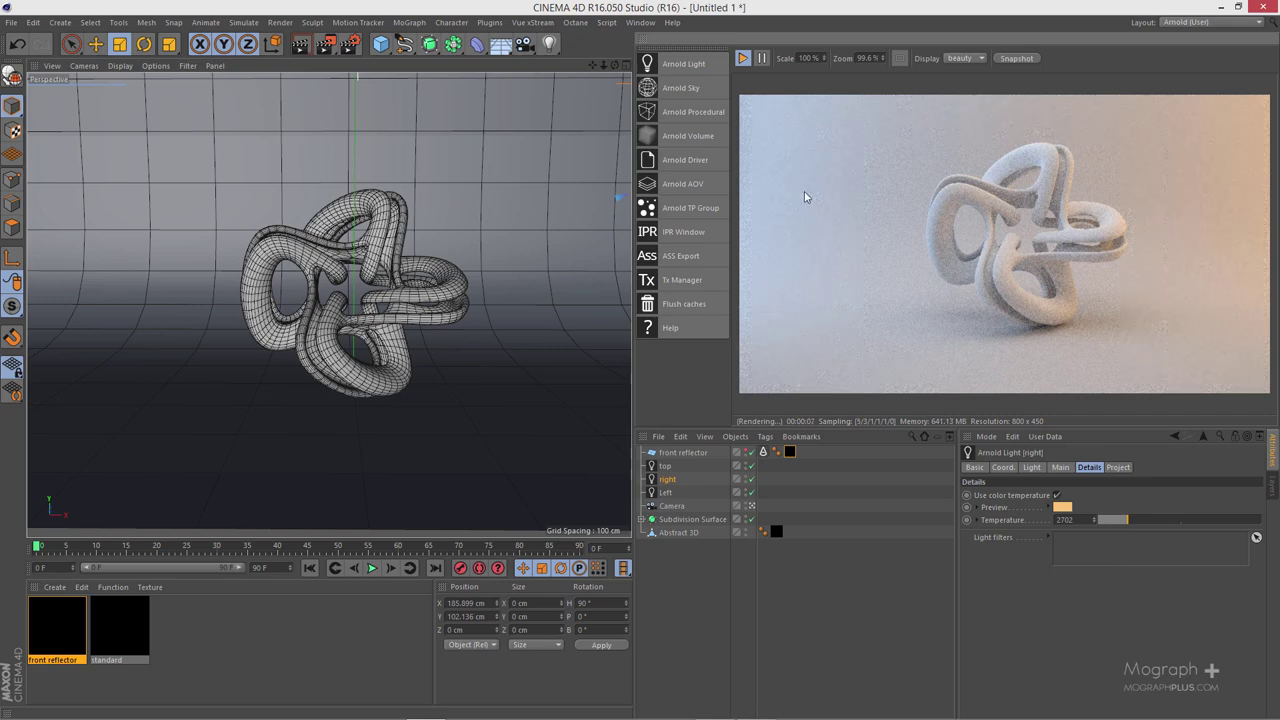
pyautogui.click(1061, 468)
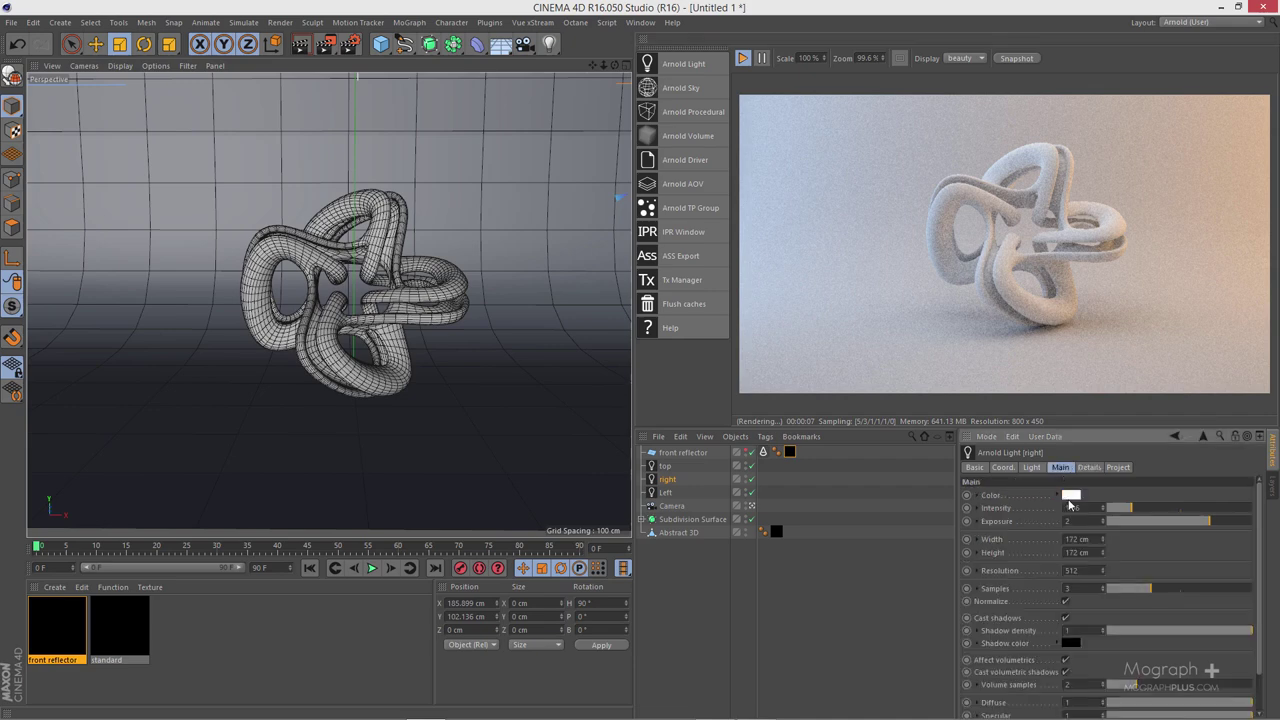
pyautogui.click(1071, 496)
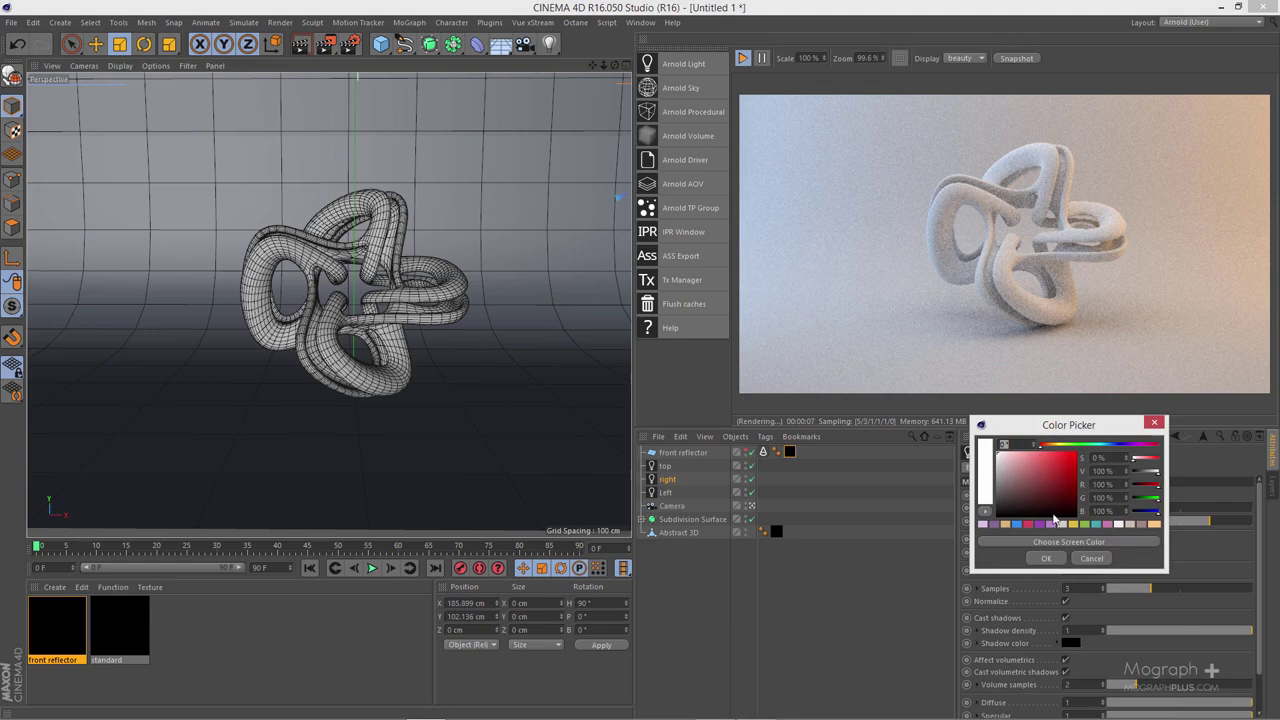
pyautogui.click(1092, 558)
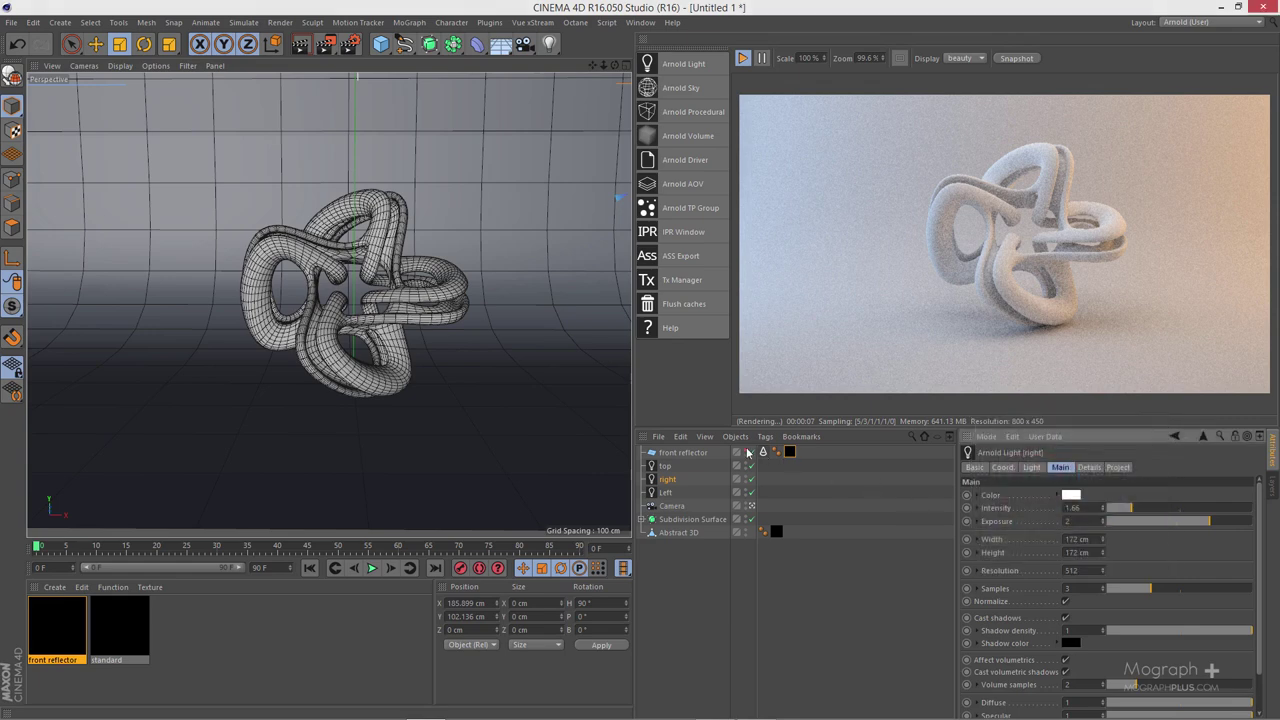
pyautogui.click(1092, 469)
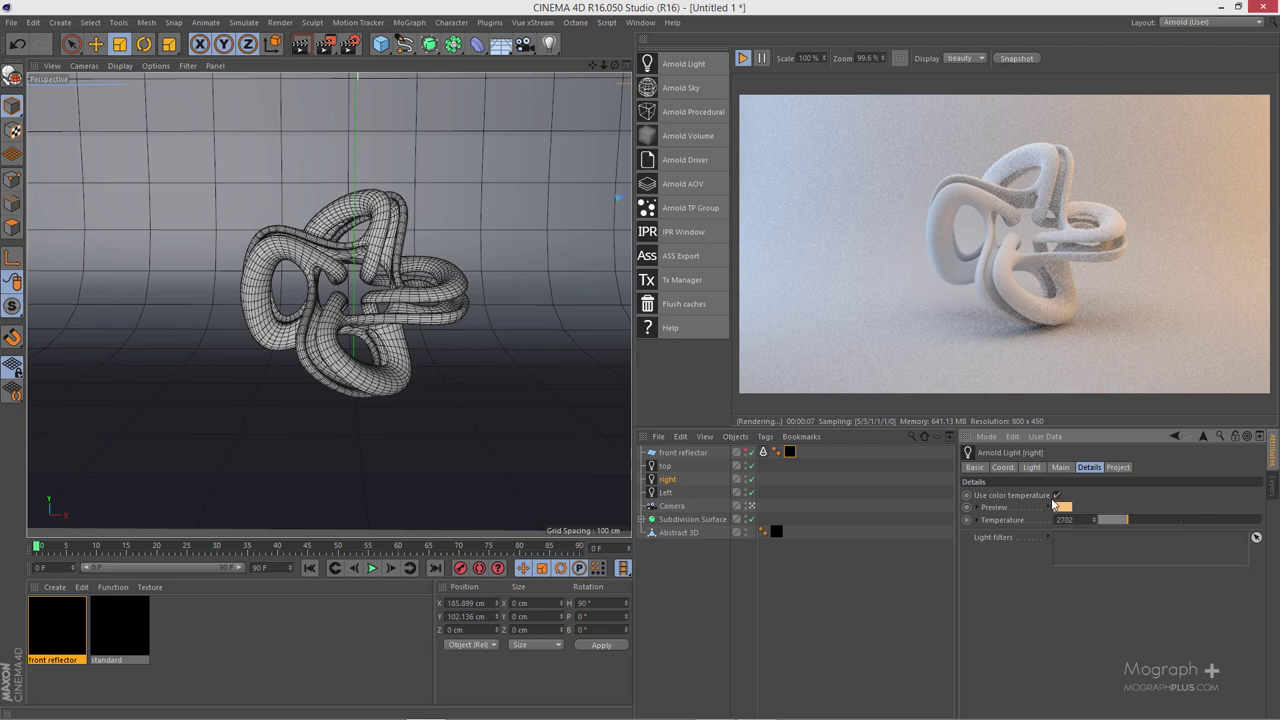
pyautogui.click(742, 57)
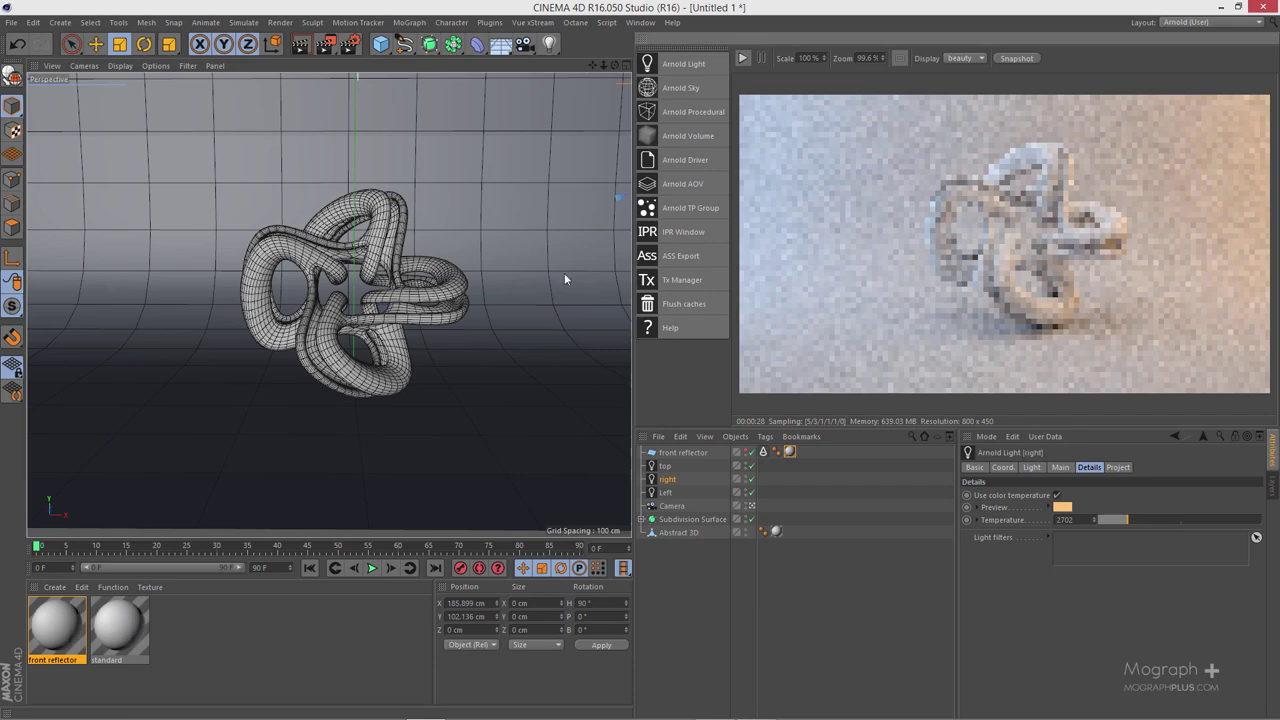
# Step: Set the output width to 1280 (height 720) and re-render the knot to the Picture Viewer
pyautogui.click(327, 45)
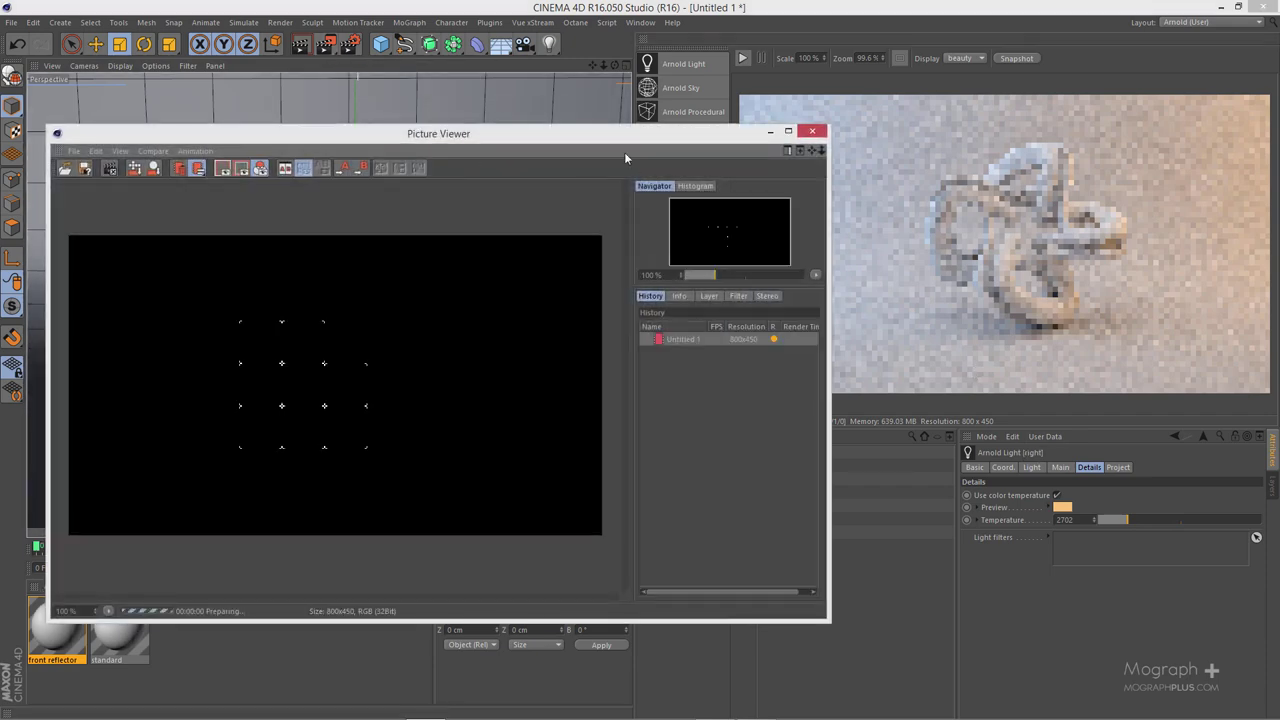
pyautogui.moveTo(728, 135); pyautogui.dragTo(776, 145)
pyautogui.click(350, 45)
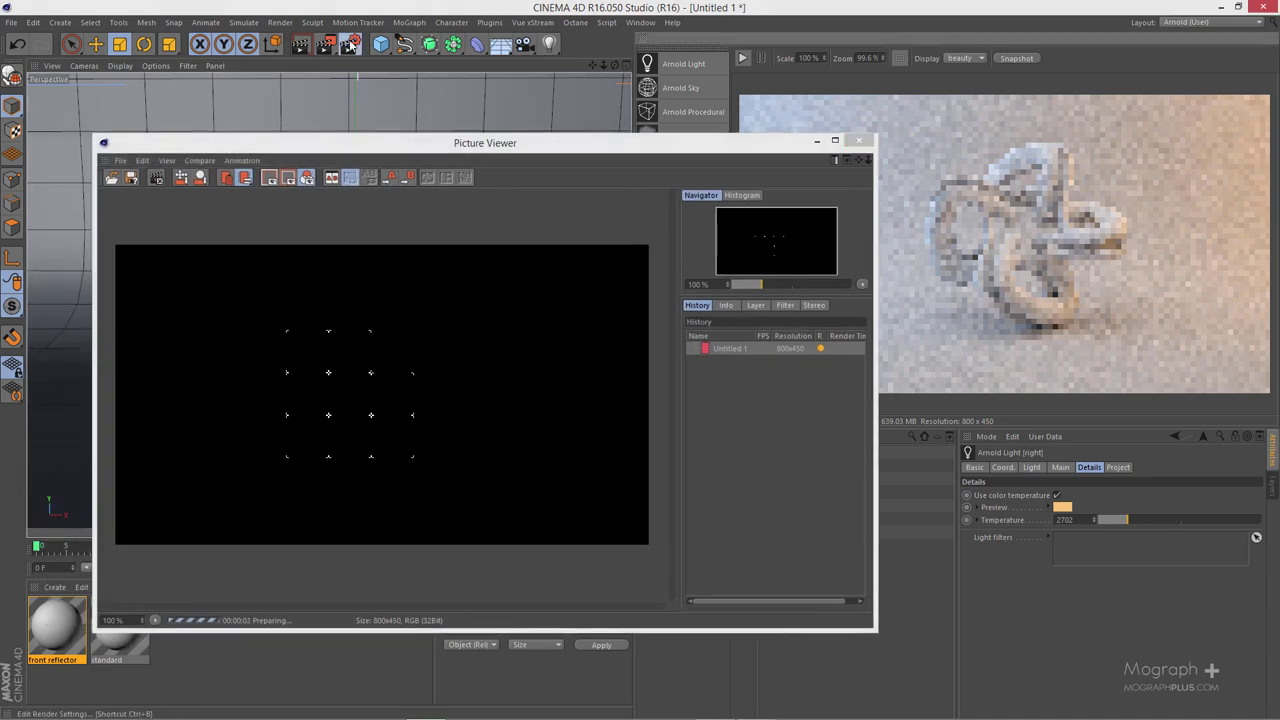
pyautogui.click(171, 241)
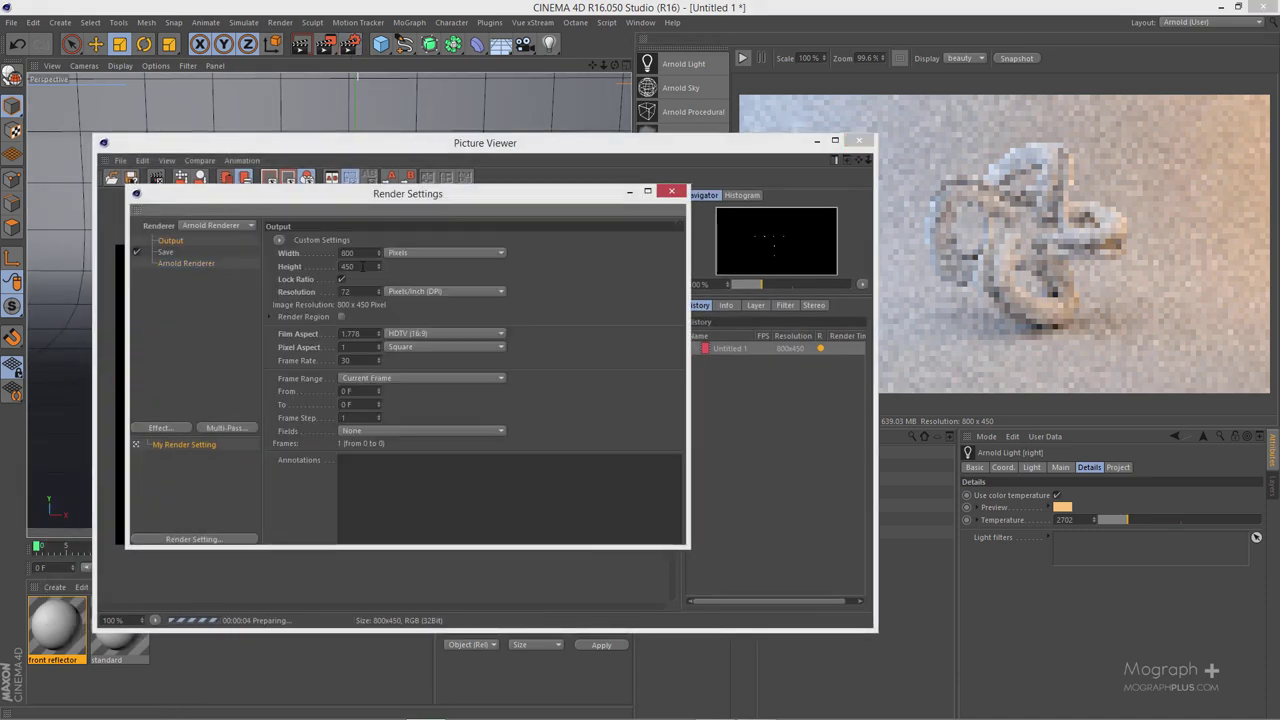
pyautogui.write('1280')
pyautogui.click(371, 266)
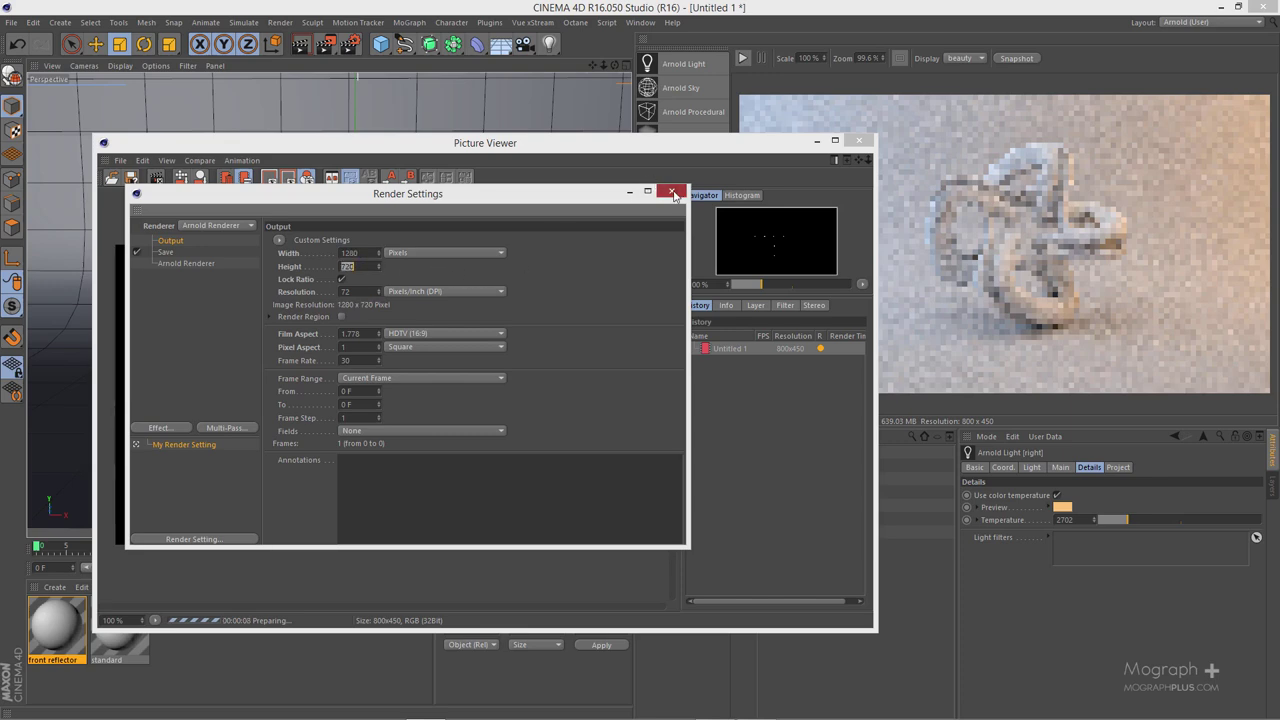
pyautogui.click(673, 191)
pyautogui.hotkey('shift', 'r')
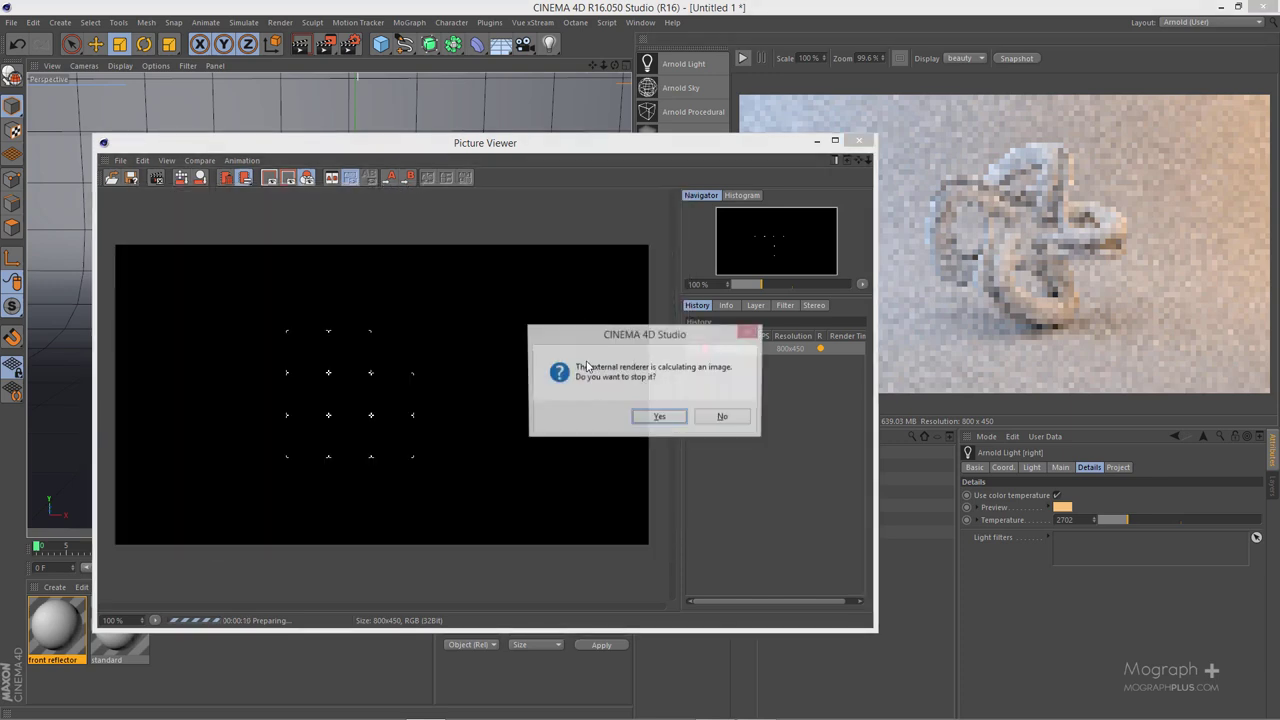
pyautogui.press('Escape')
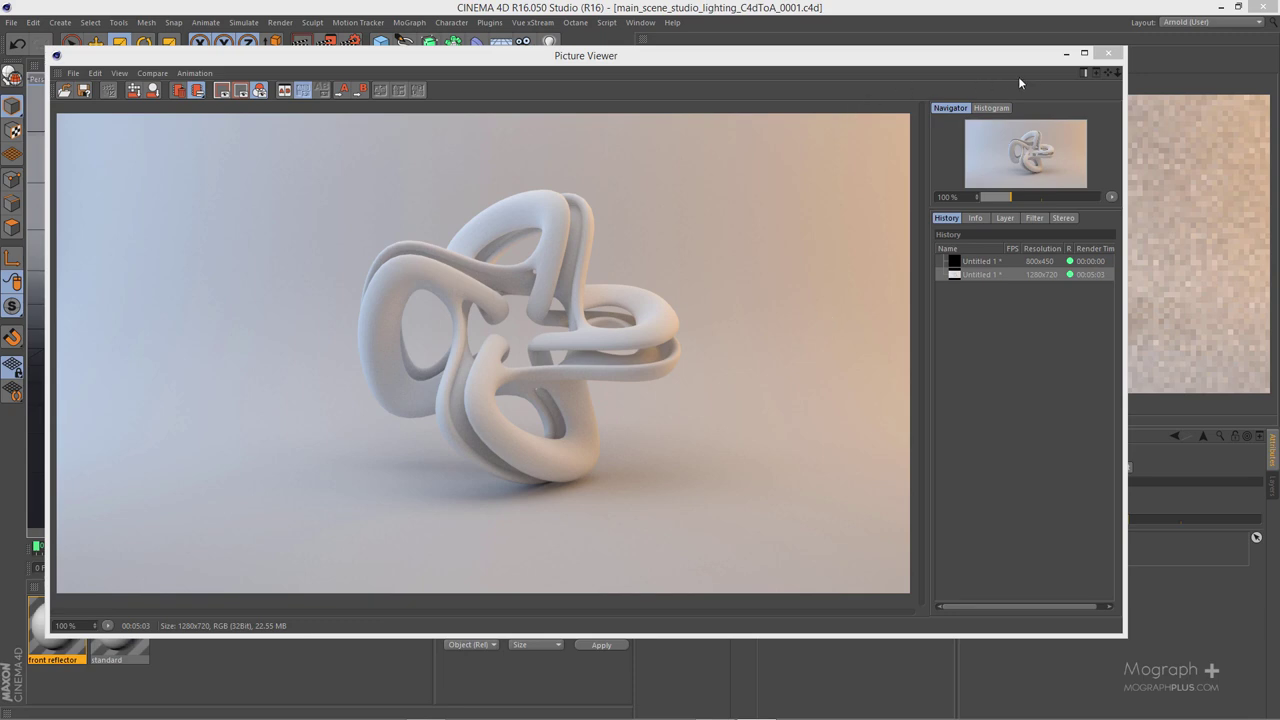
# Step: Close the render, then toggle the right, Left and top lights, leaving only the right light on
pyautogui.click(1108, 53)
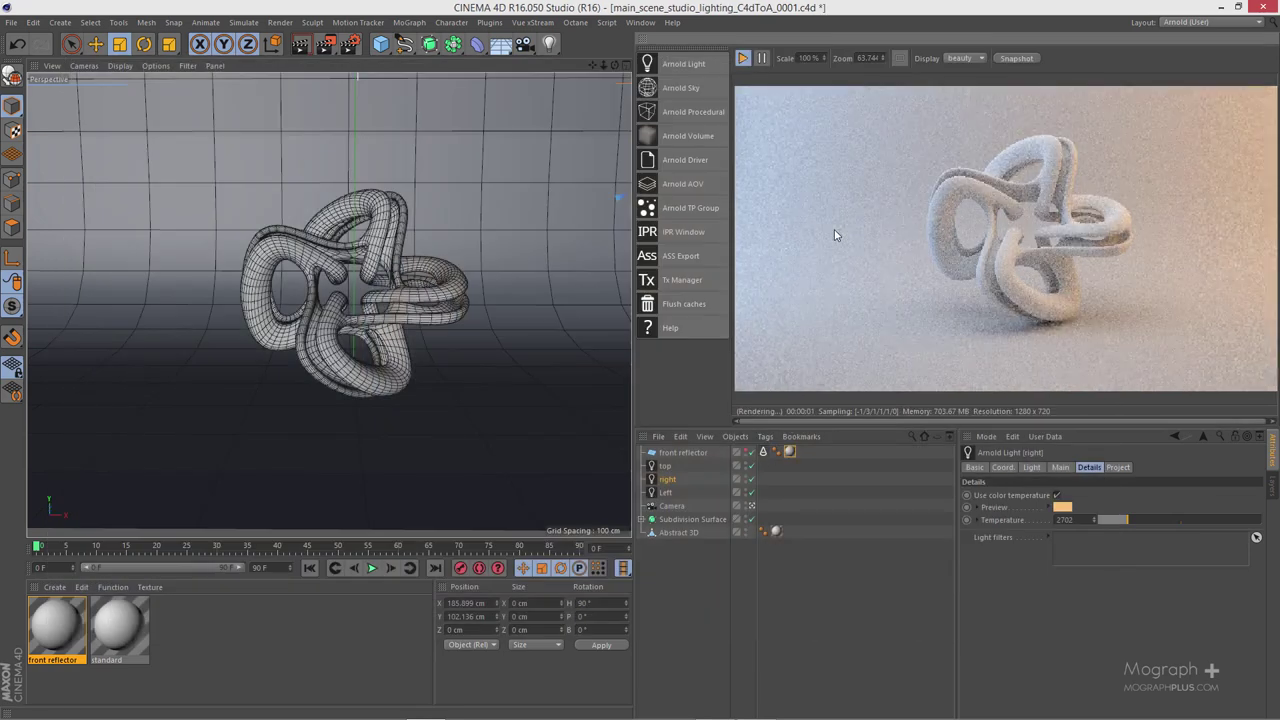
pyautogui.click(752, 480)
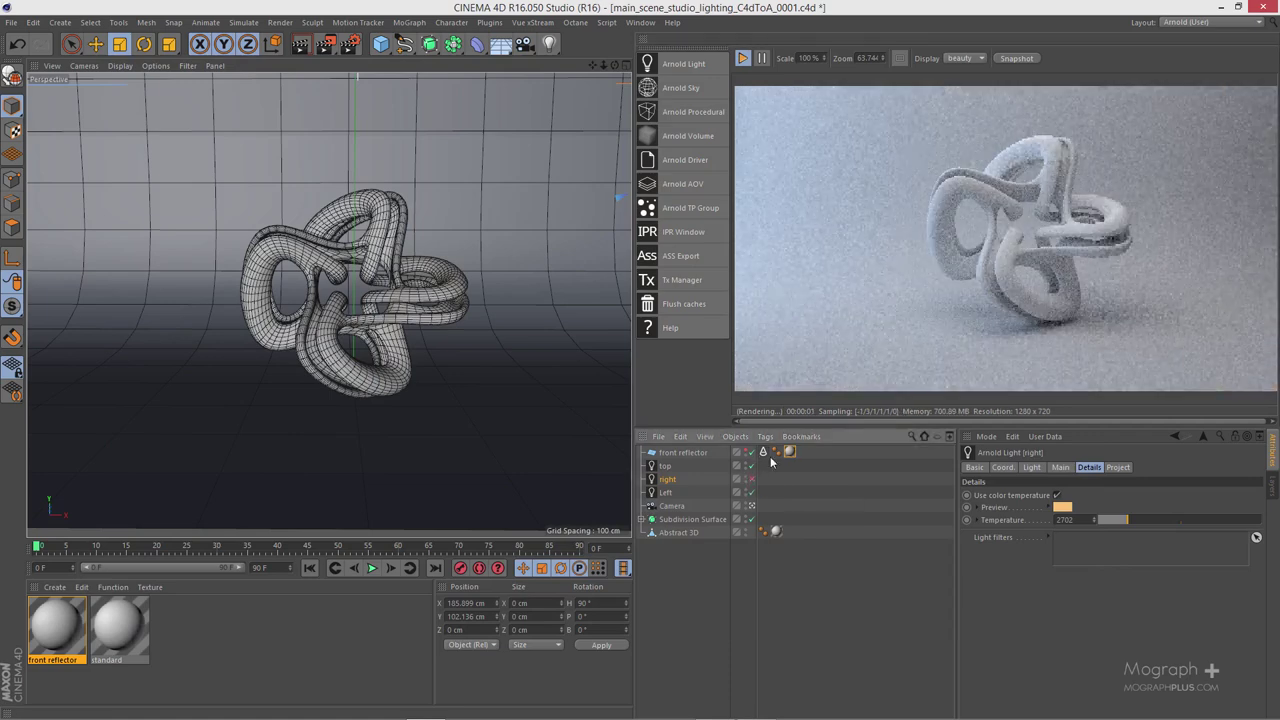
pyautogui.click(752, 493)
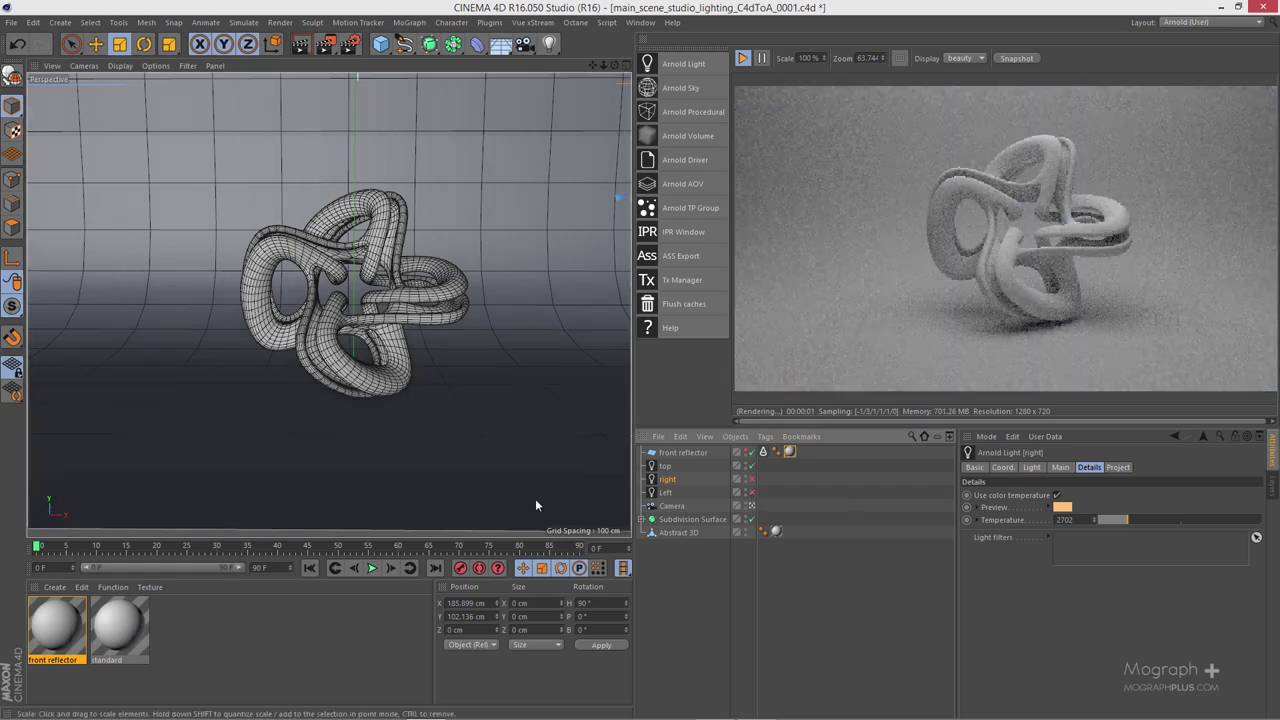
pyautogui.click(752, 466)
pyautogui.click(752, 479)
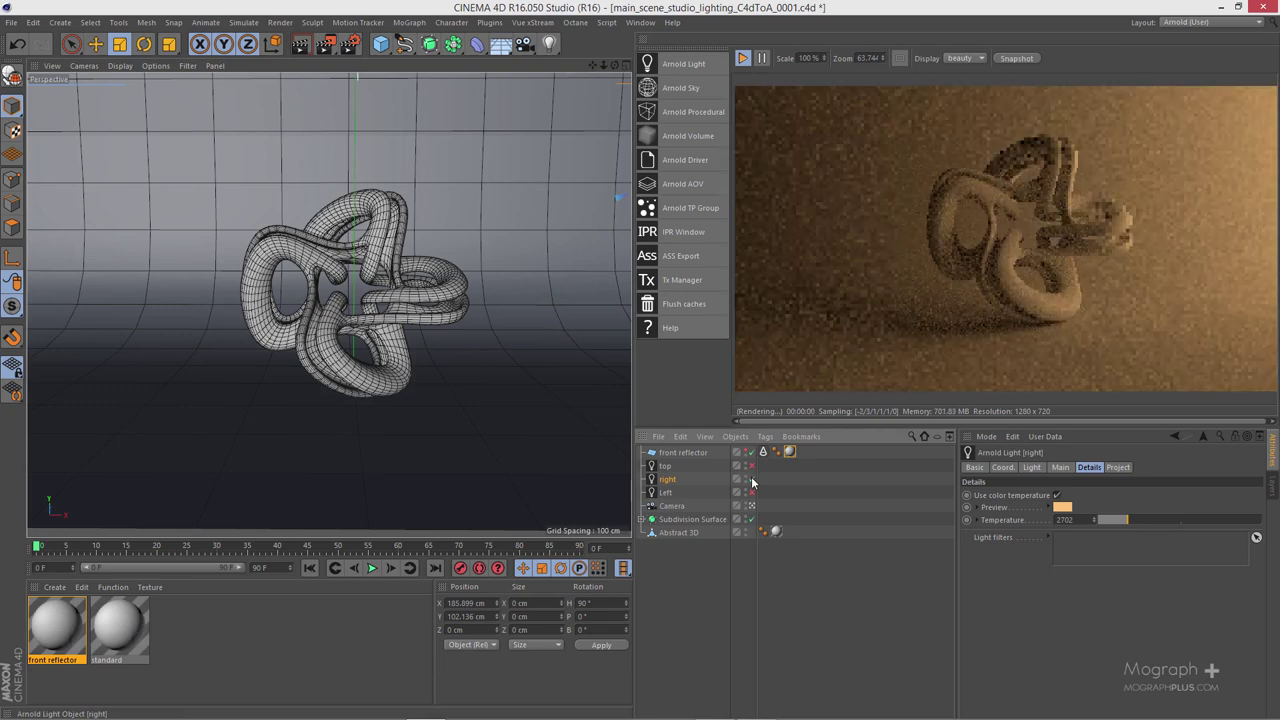
pyautogui.scroll(1, 792, 400)
pyautogui.scroll(-3, 792, 400)
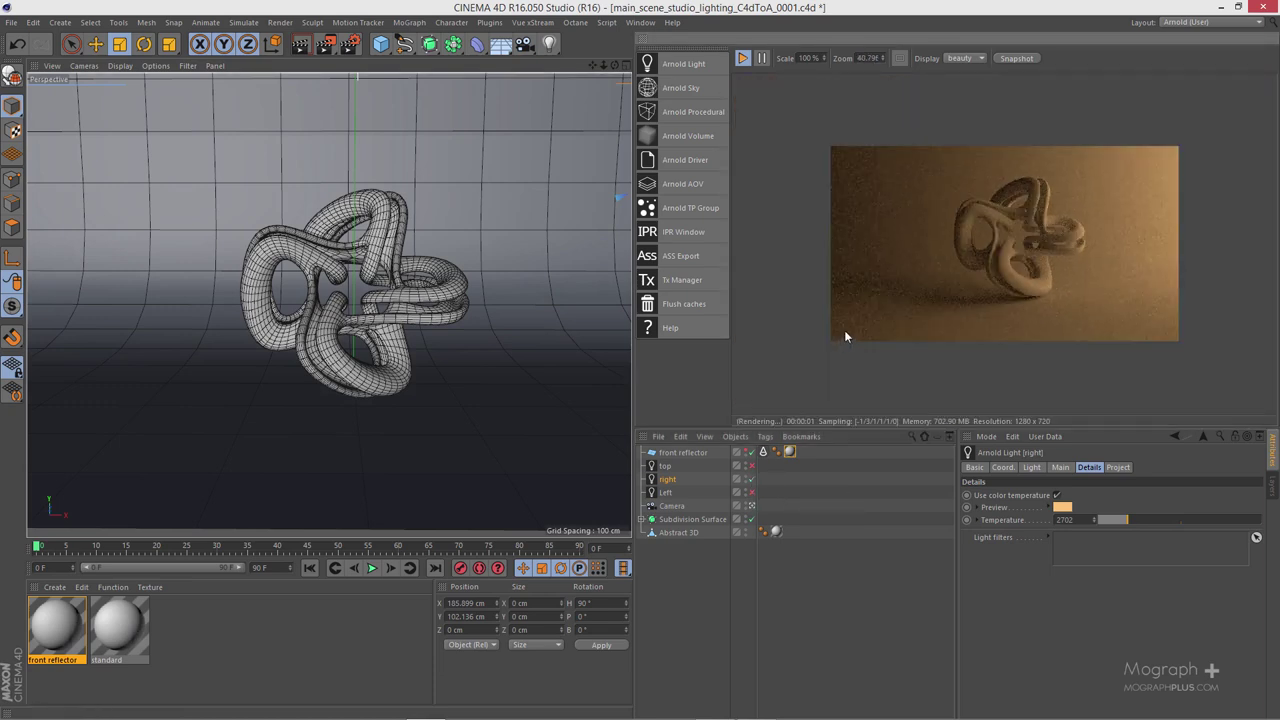
# Step: Re-enable the Left light and set its exposure to 2
pyautogui.click(752, 492)
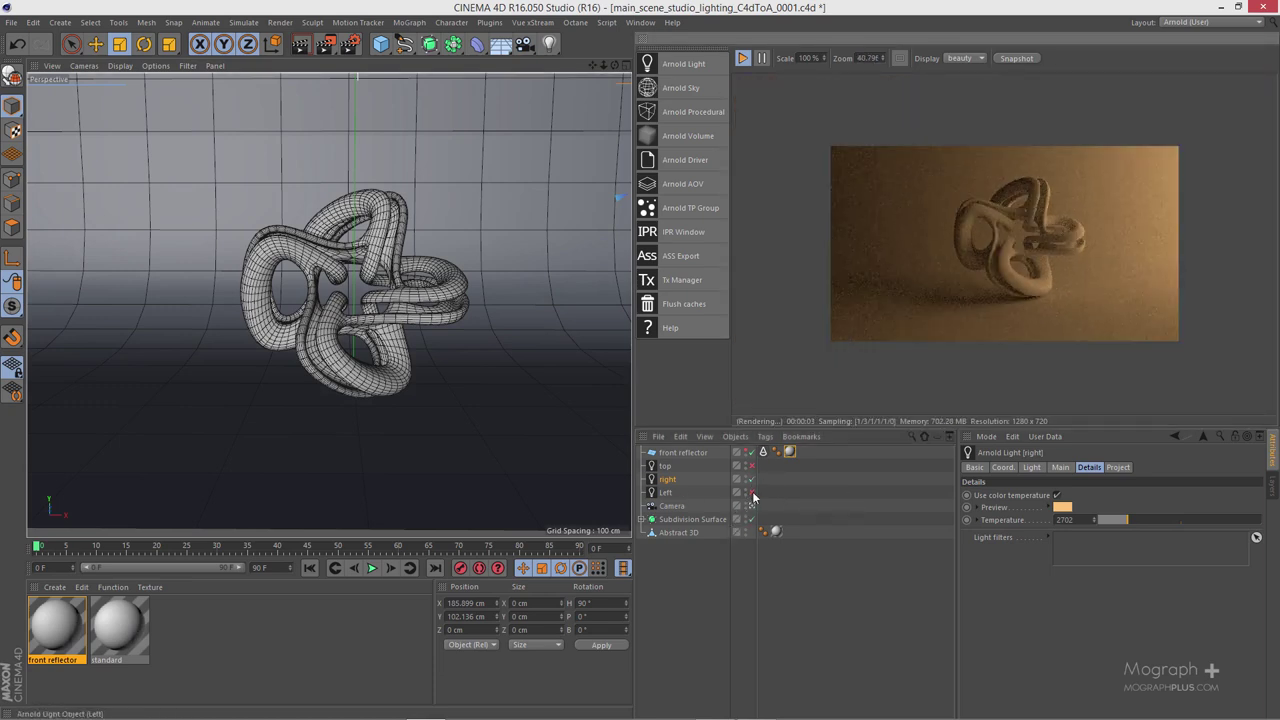
pyautogui.click(675, 494)
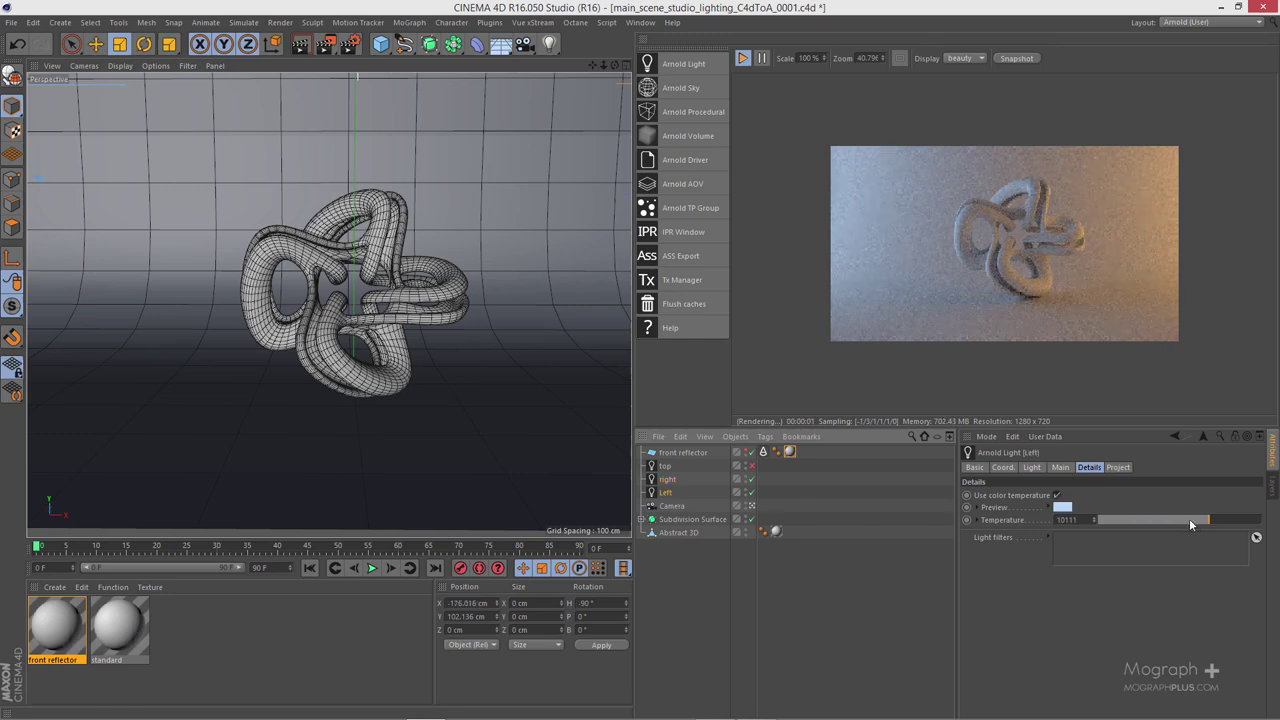
pyautogui.click(1061, 467)
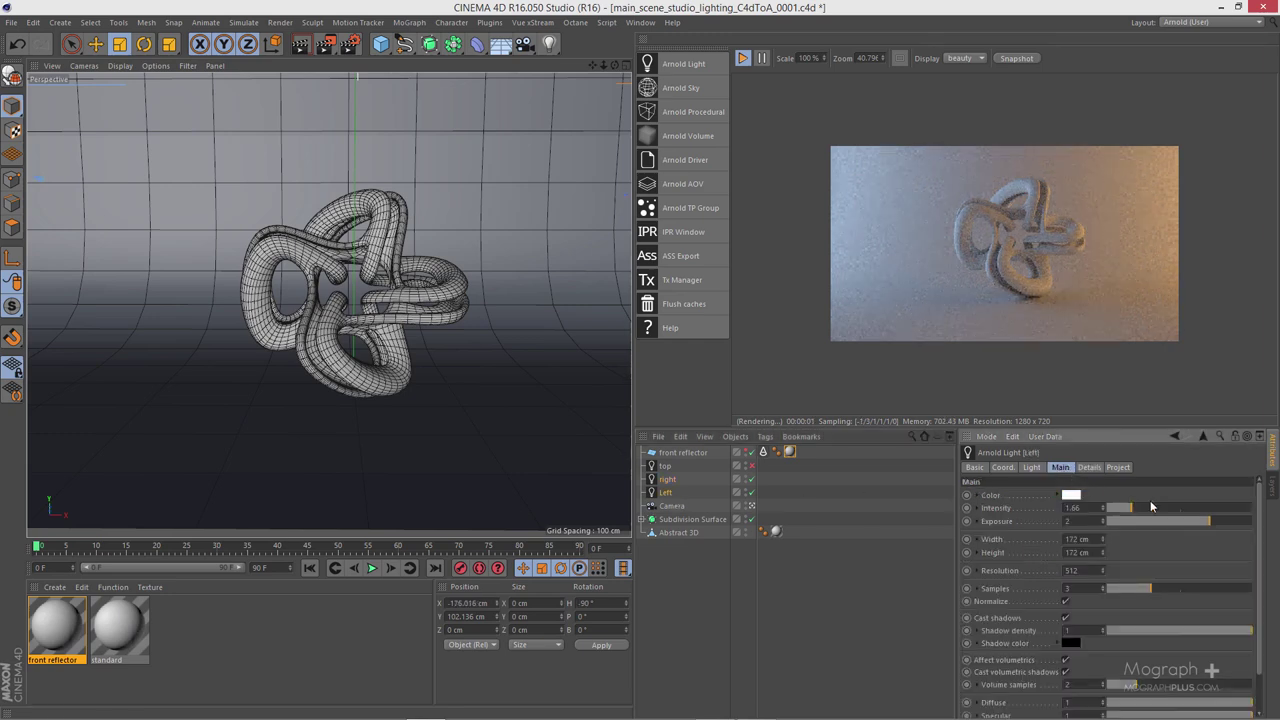
pyautogui.click(1198, 521)
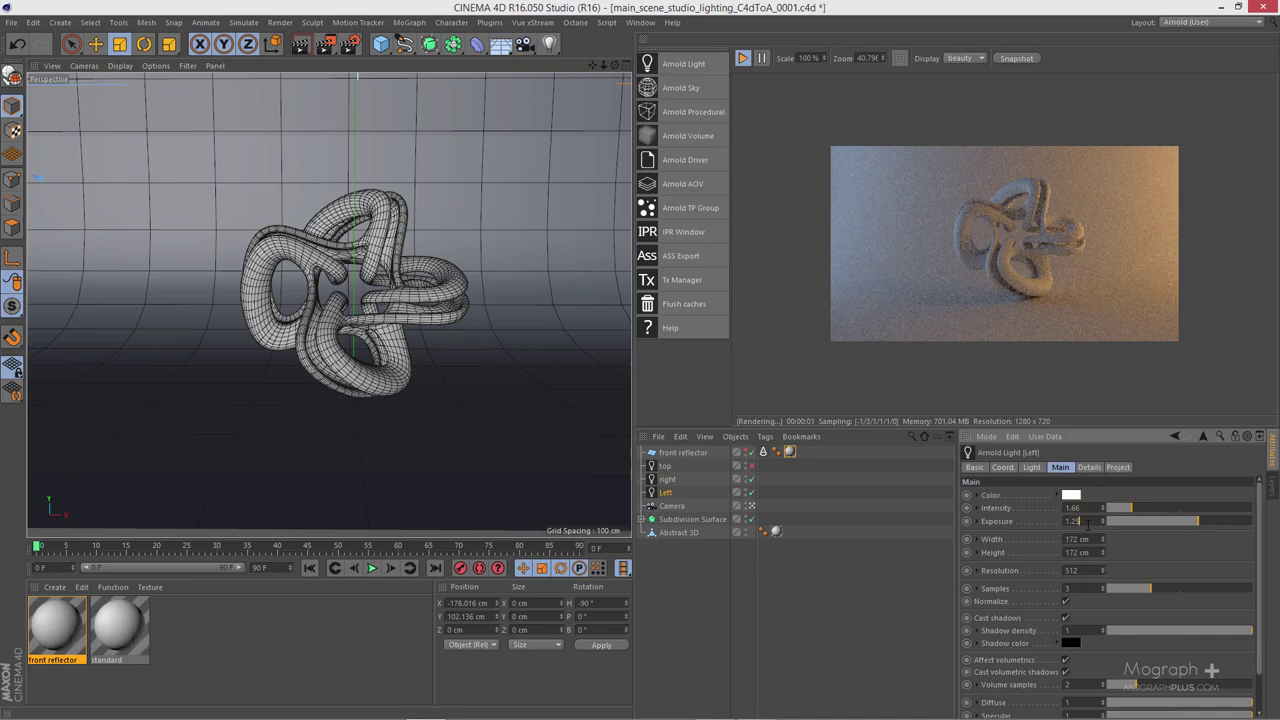
pyautogui.write('2')
pyautogui.press('Return')
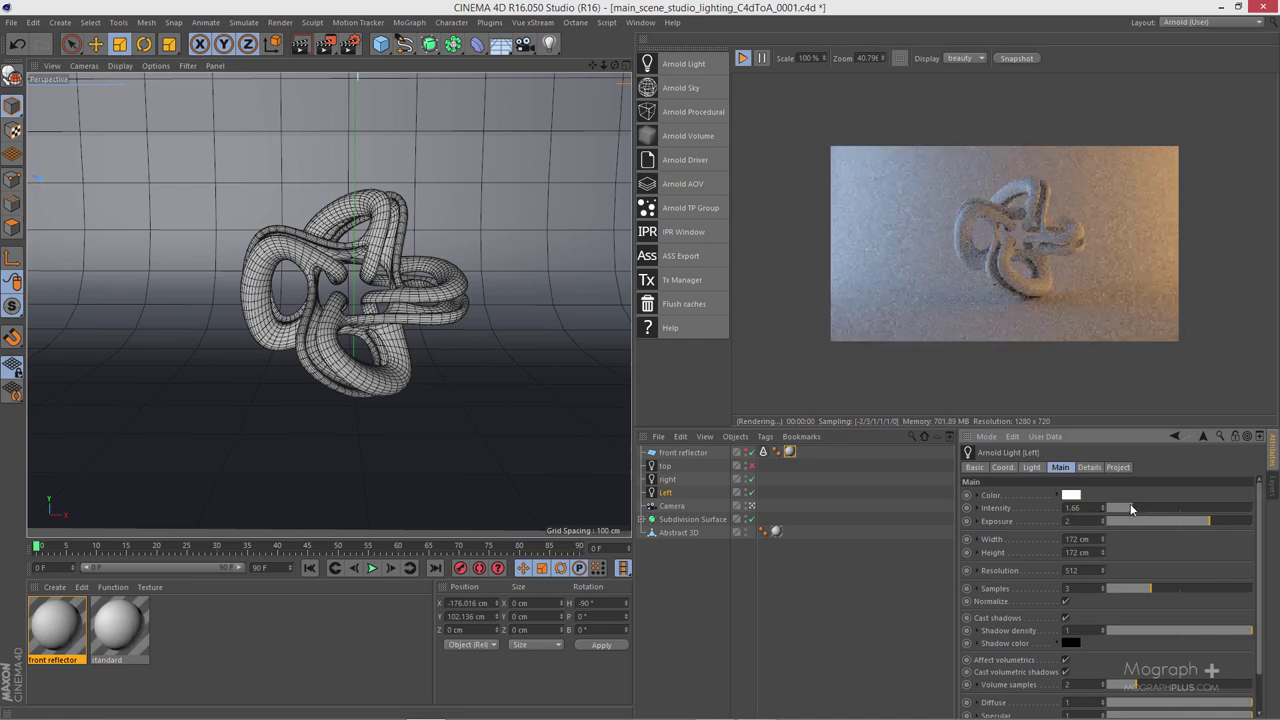
# Step: Rebalance intensities: right light to 1.93, Left light settled around 1.6
pyautogui.moveTo(1131, 510); pyautogui.dragTo(1110, 515)
pyautogui.scroll(1, 844, 275)
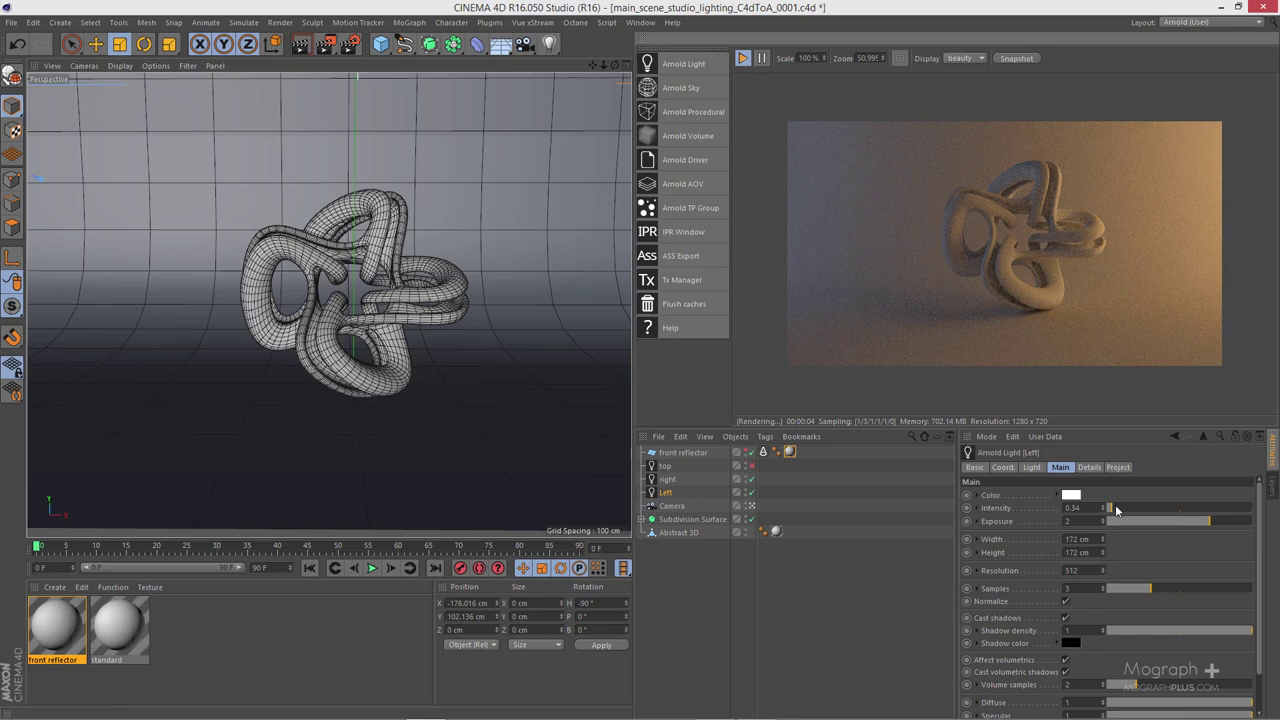
pyautogui.moveTo(1116, 510); pyautogui.dragTo(1140, 507)
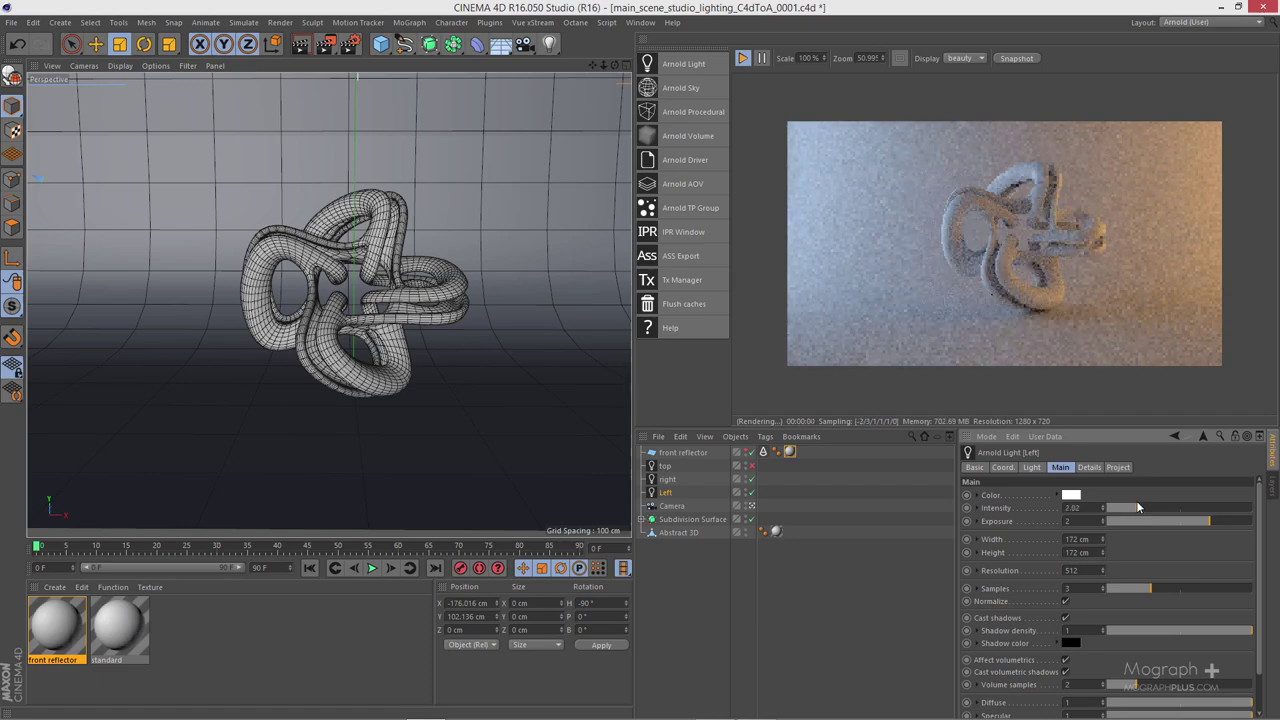
pyautogui.click(667, 479)
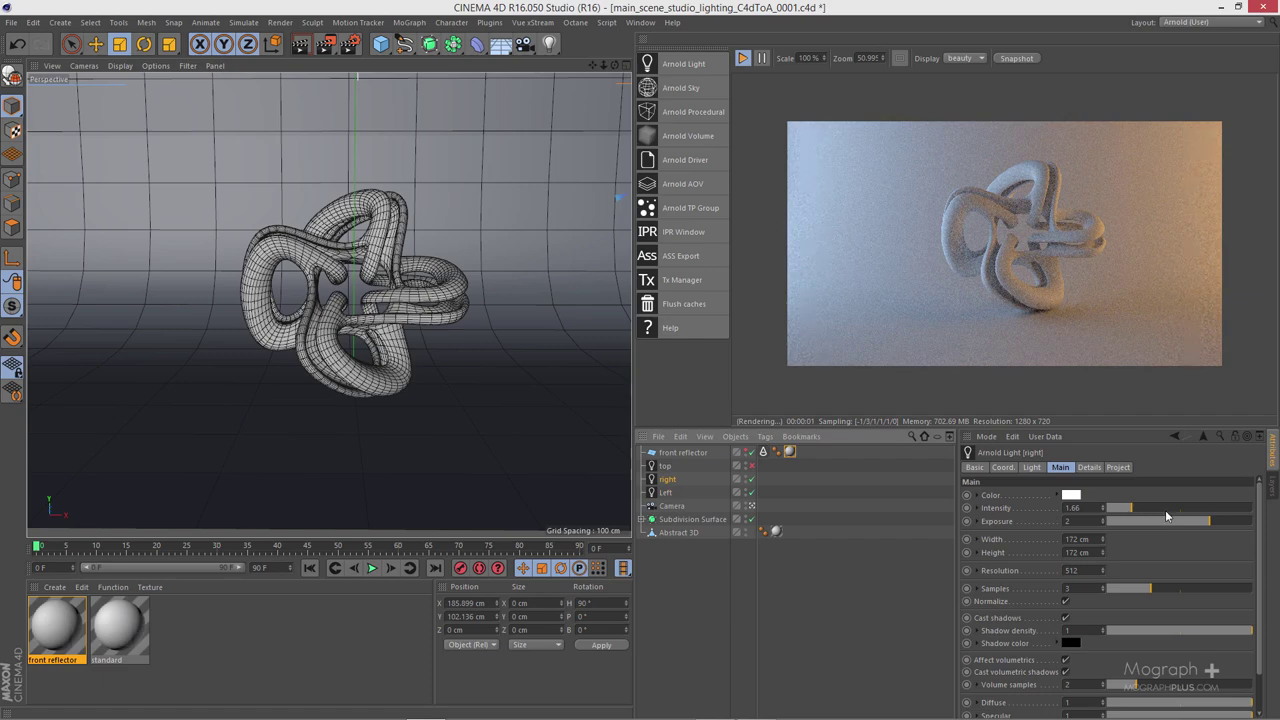
pyautogui.moveTo(1131, 509); pyautogui.dragTo(1136, 510)
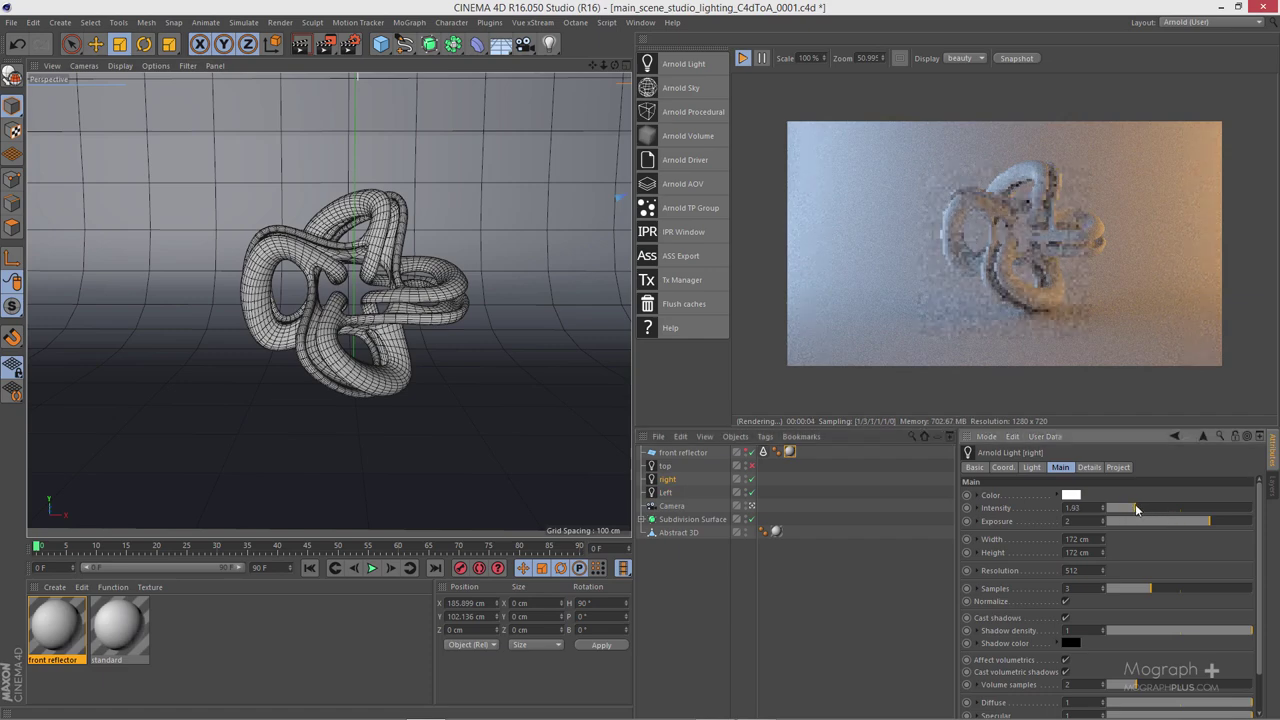
pyautogui.click(665, 493)
pyautogui.moveTo(1133, 510); pyautogui.dragTo(1133, 510)
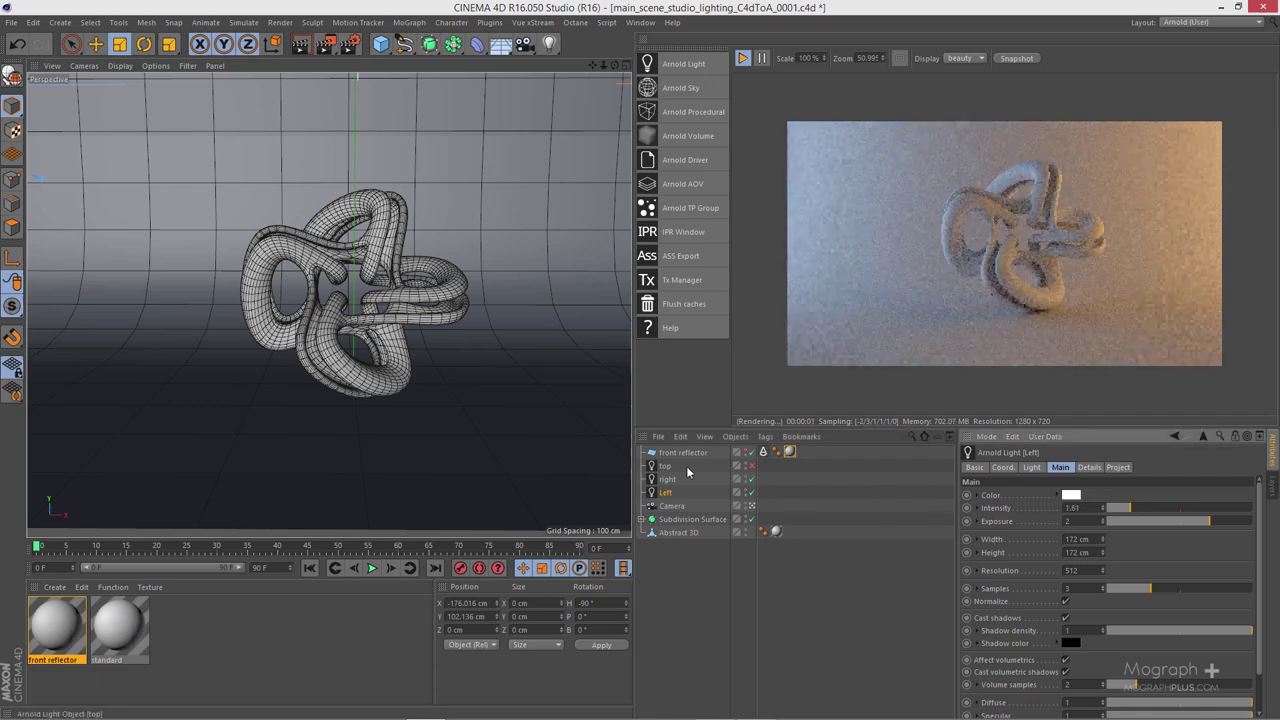
# Step: Re-enable the top light, lower the right light to 1.61, and leave the camera view
pyautogui.click(750, 466)
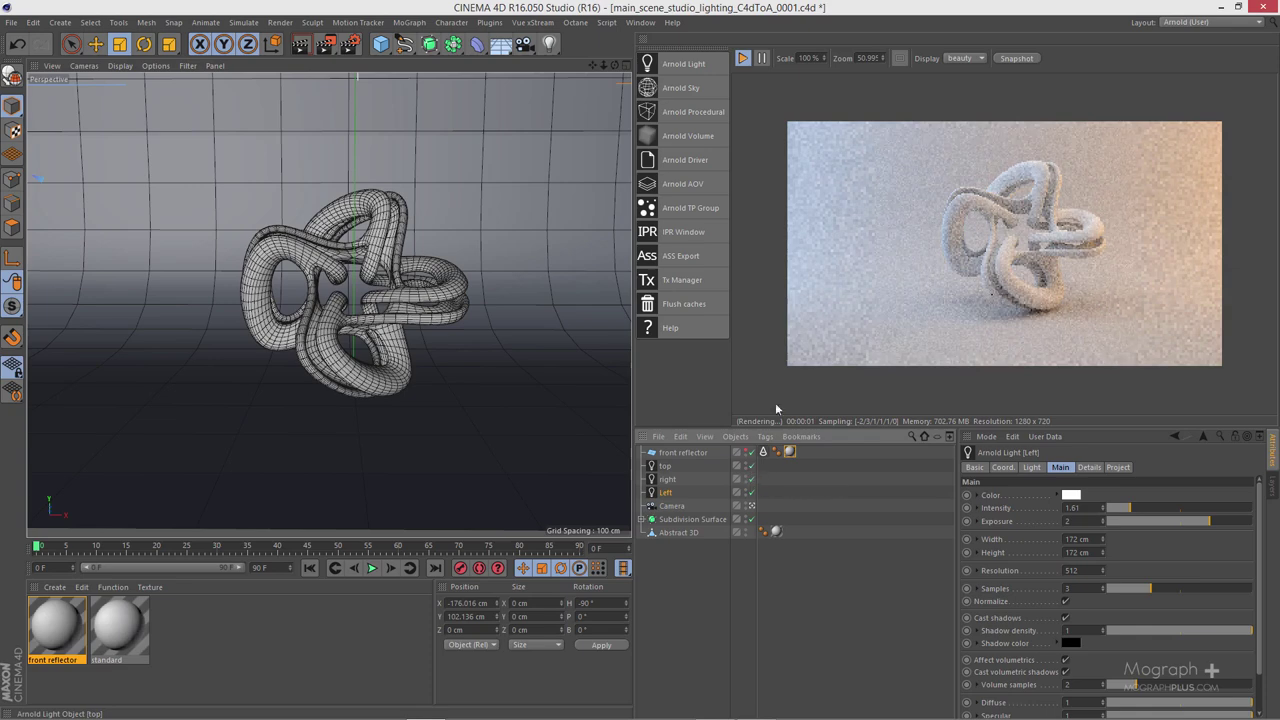
pyautogui.click(666, 466)
pyautogui.click(668, 480)
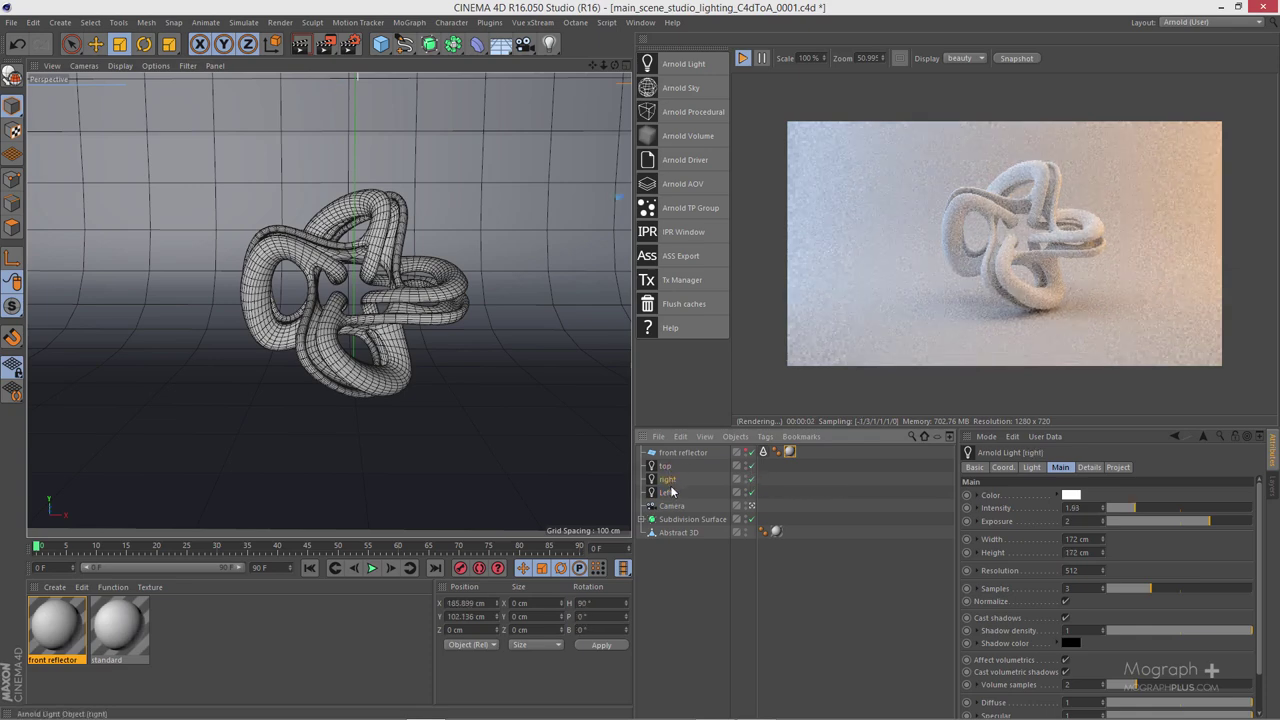
pyautogui.click(1130, 507)
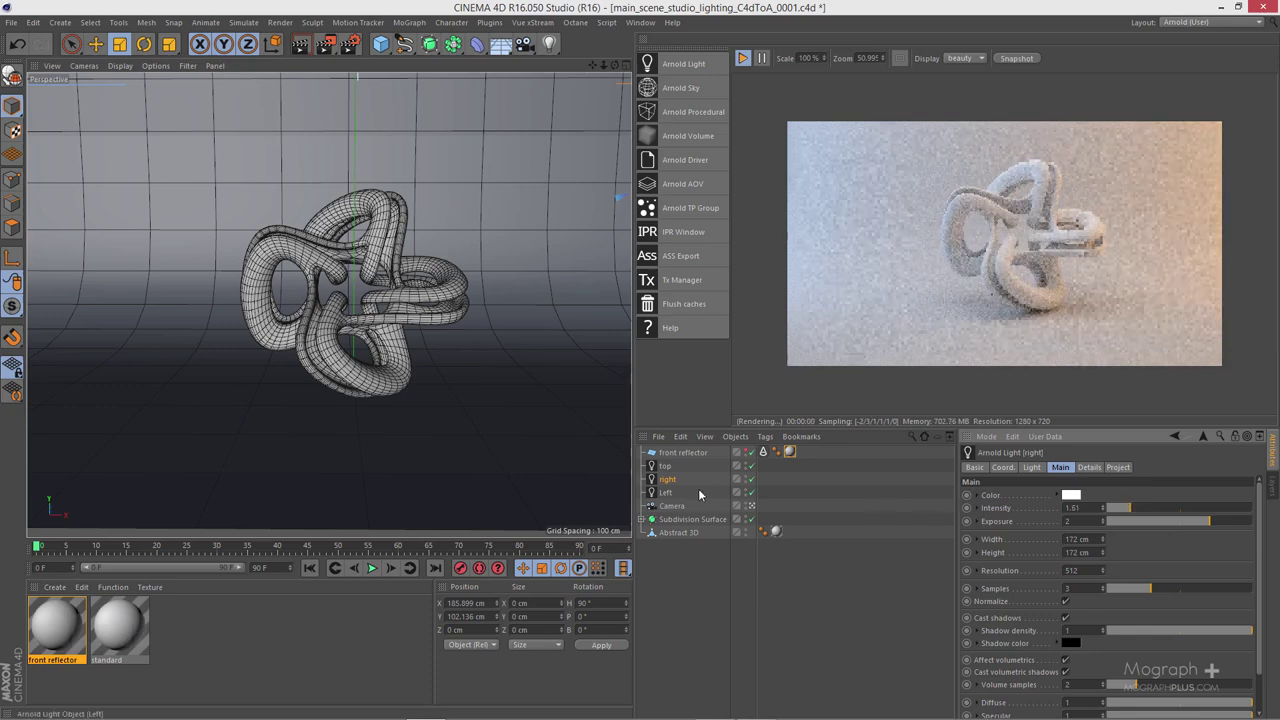
pyautogui.press('Down')
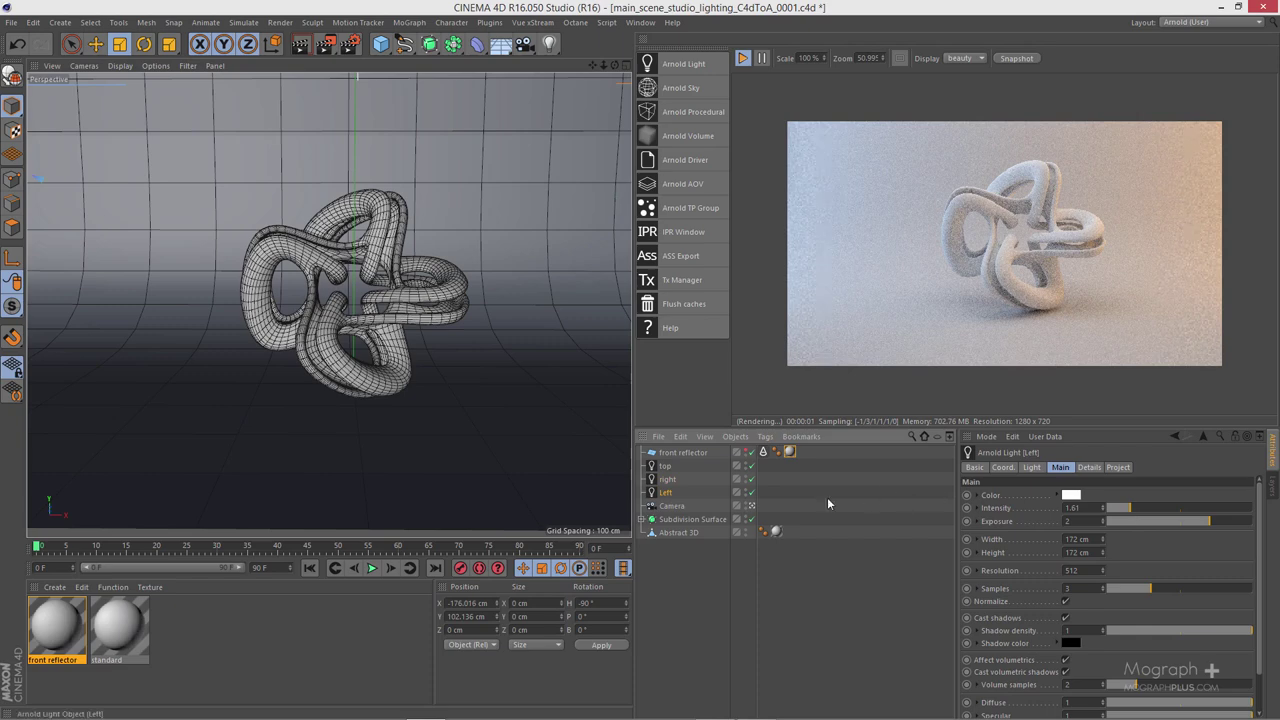
pyautogui.click(751, 507)
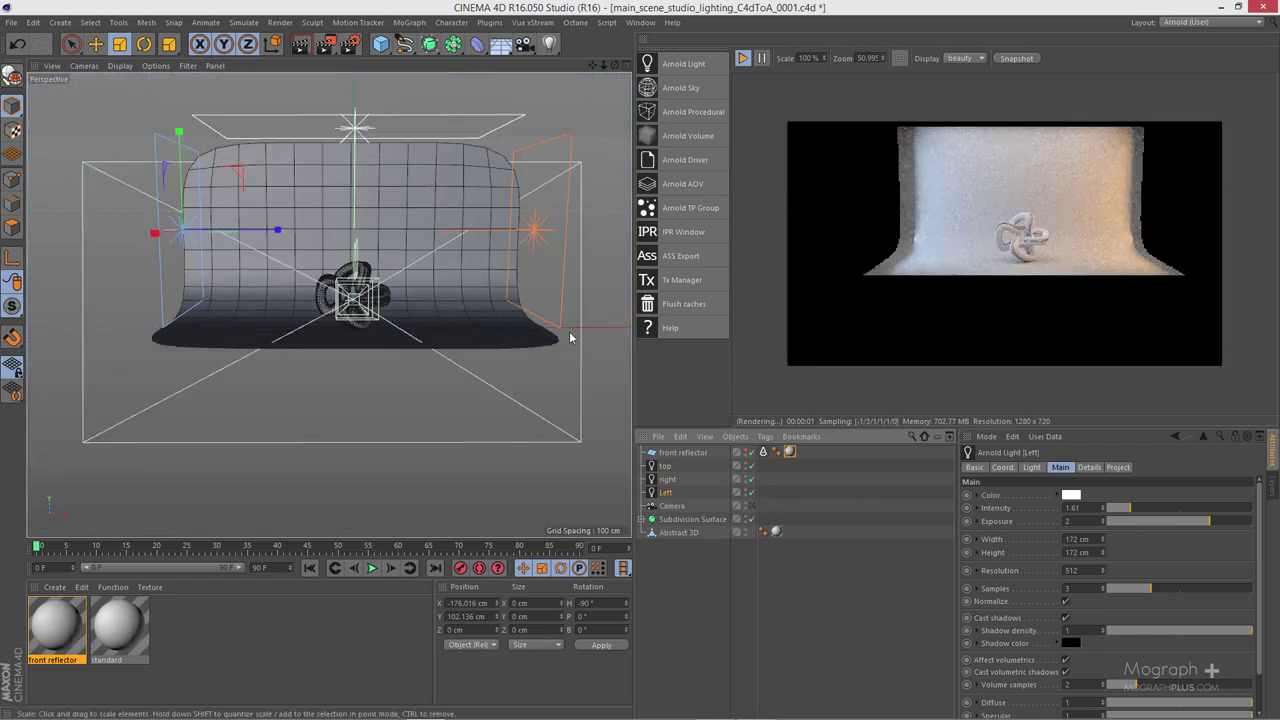
# Step: Add a plane, stand it upright, and place it right of the knot at about 160 cm square
pyautogui.keyDown('alt'); pyautogui.moveTo(570, 338); pyautogui.dragTo(571, 303); pyautogui.keyUp('alt')
pyautogui.click(381, 43)
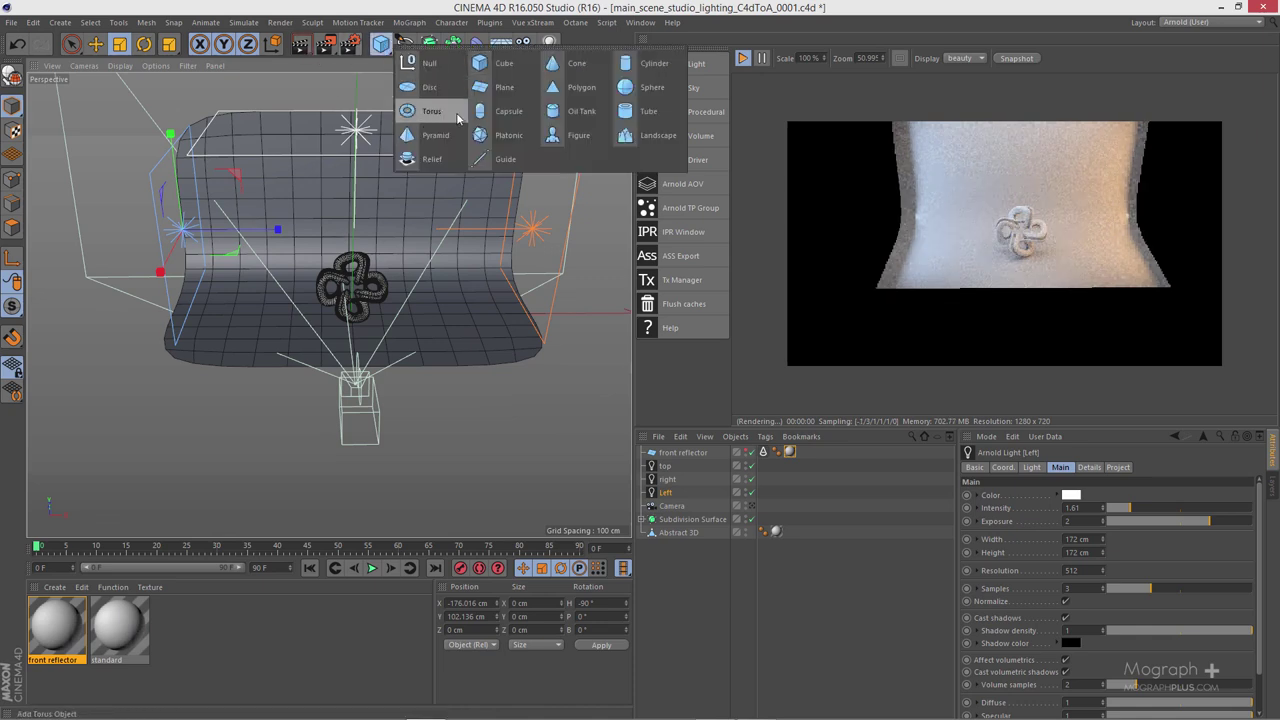
pyautogui.click(502, 87)
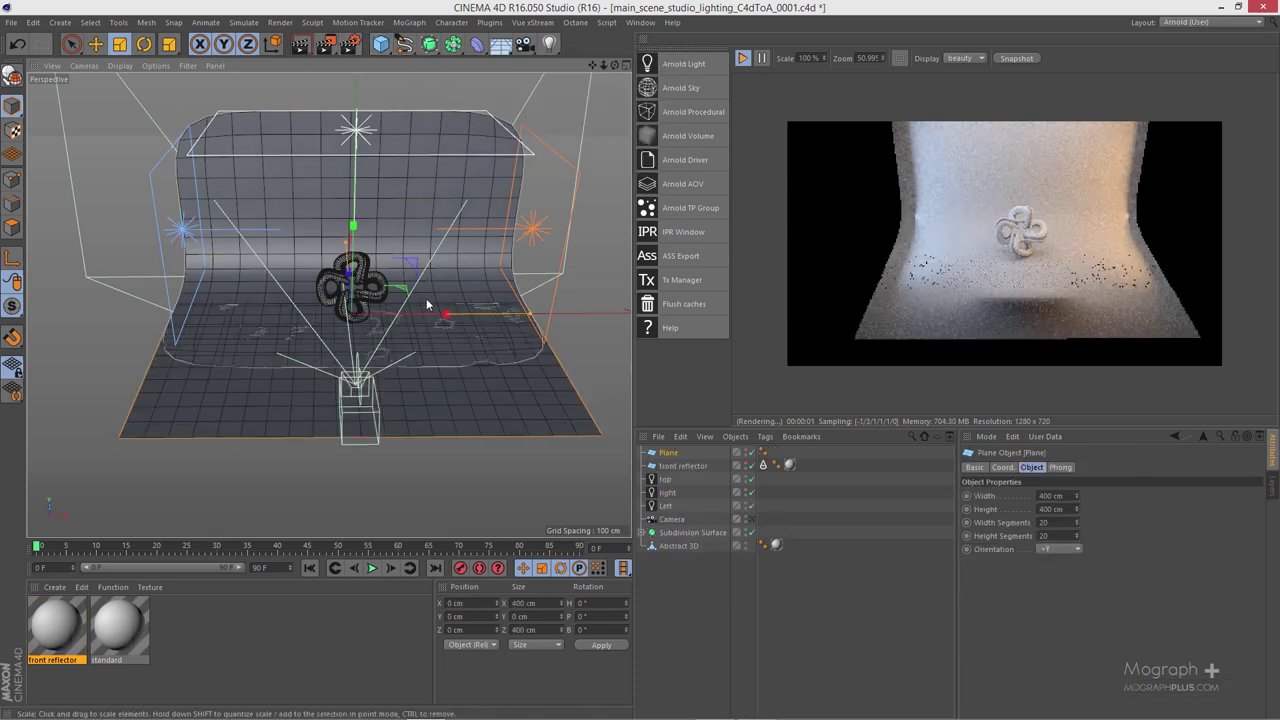
pyautogui.press('r')
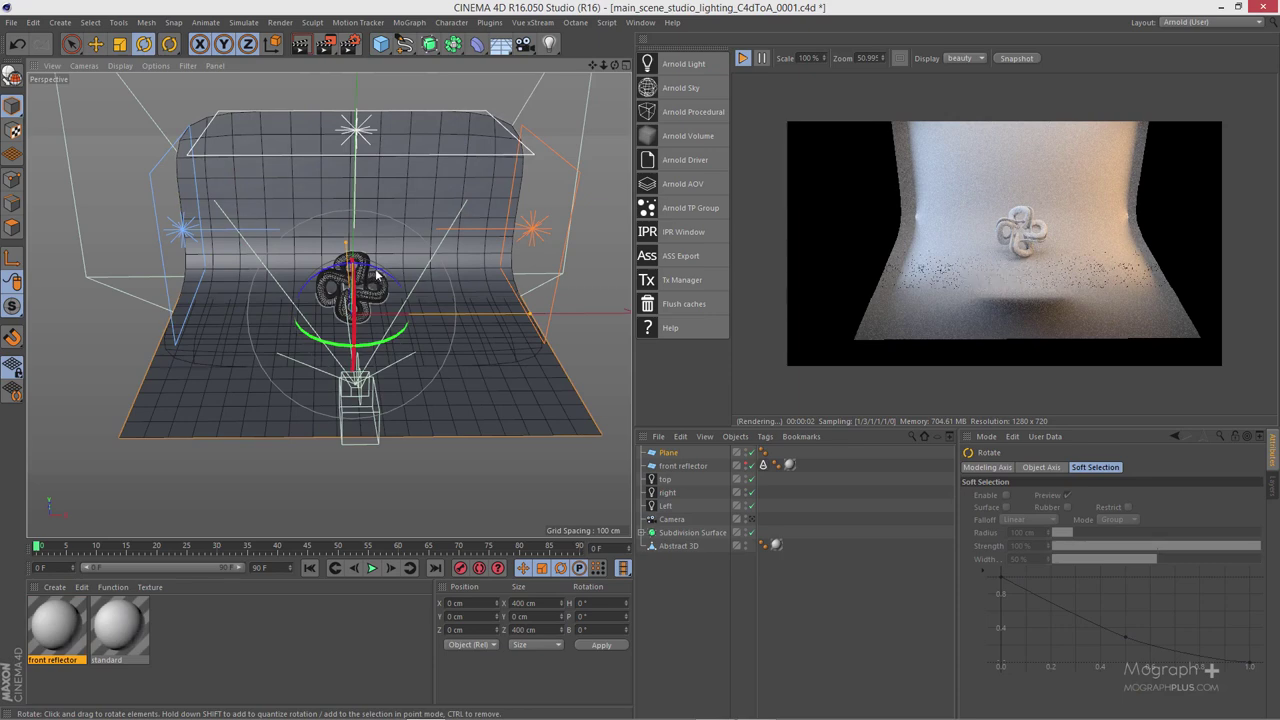
pyautogui.keyDown('shift'); pyautogui.moveTo(378, 273); pyautogui.dragTo(134, 421); pyautogui.keyUp('shift')
pyautogui.press('t')
pyautogui.press('e')
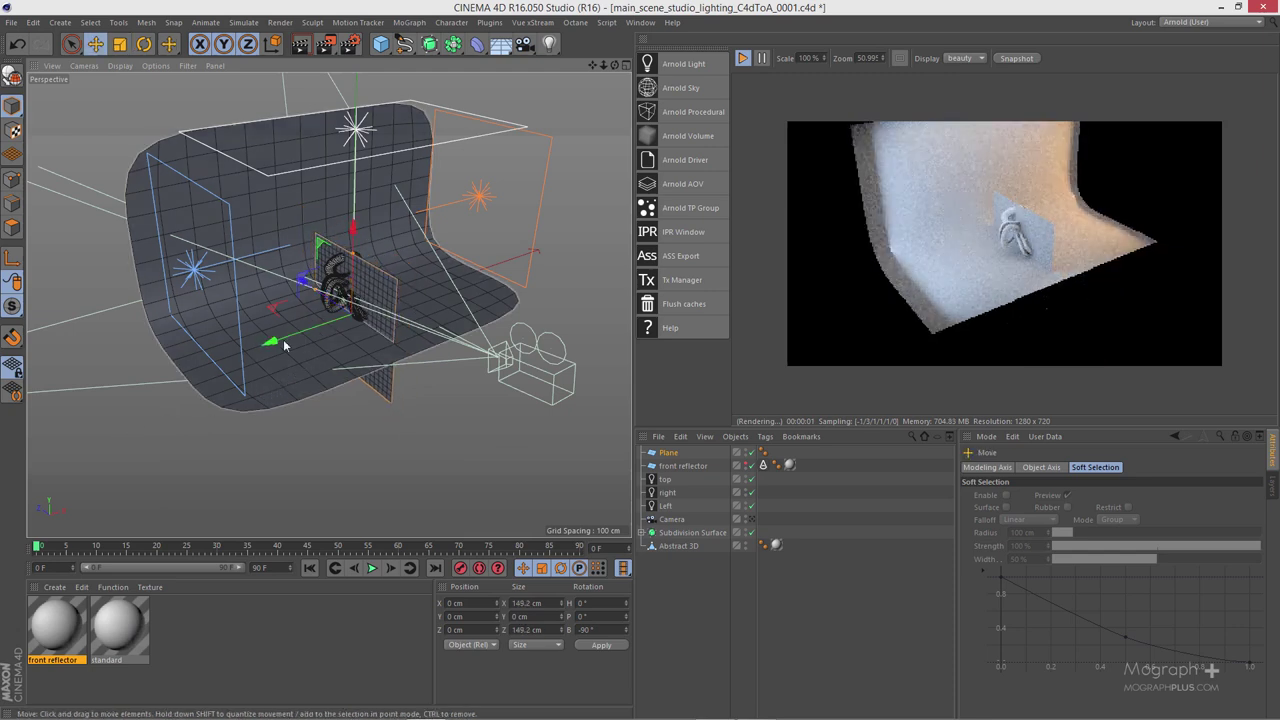
pyautogui.moveTo(284, 345); pyautogui.dragTo(396, 196)
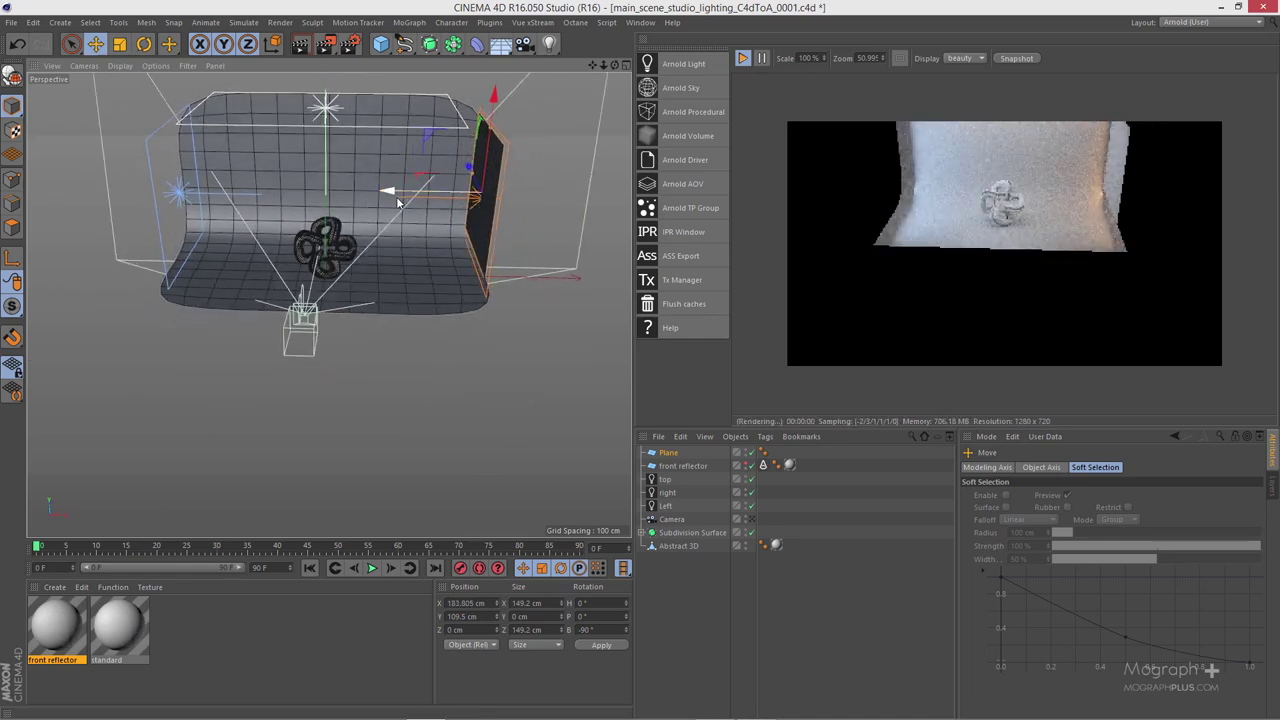
pyautogui.press('t')
pyautogui.moveTo(406, 250); pyautogui.dragTo(490, 215)
# Step: Rename the plane RIGHT REFLECTOR and move it below the top light in the hierarchy
pyautogui.click(670, 452)
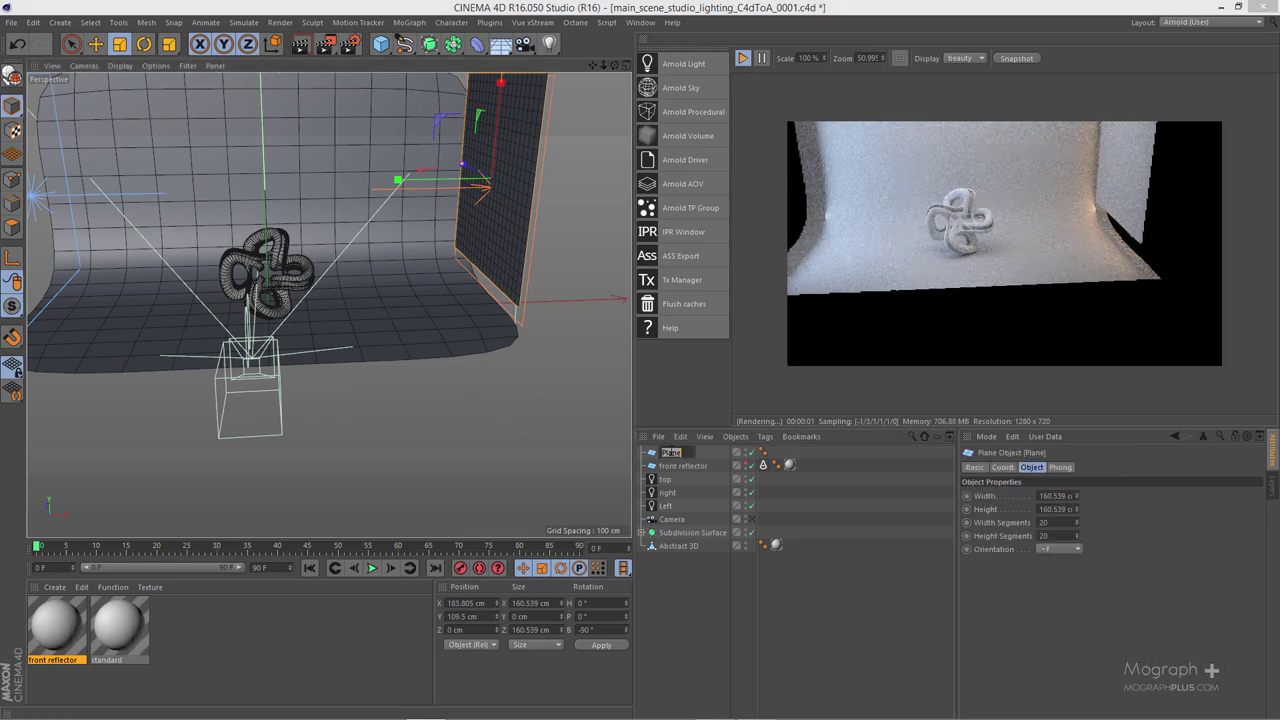
pyautogui.write('fiGHT REFLECTOR')
pyautogui.press('Return')
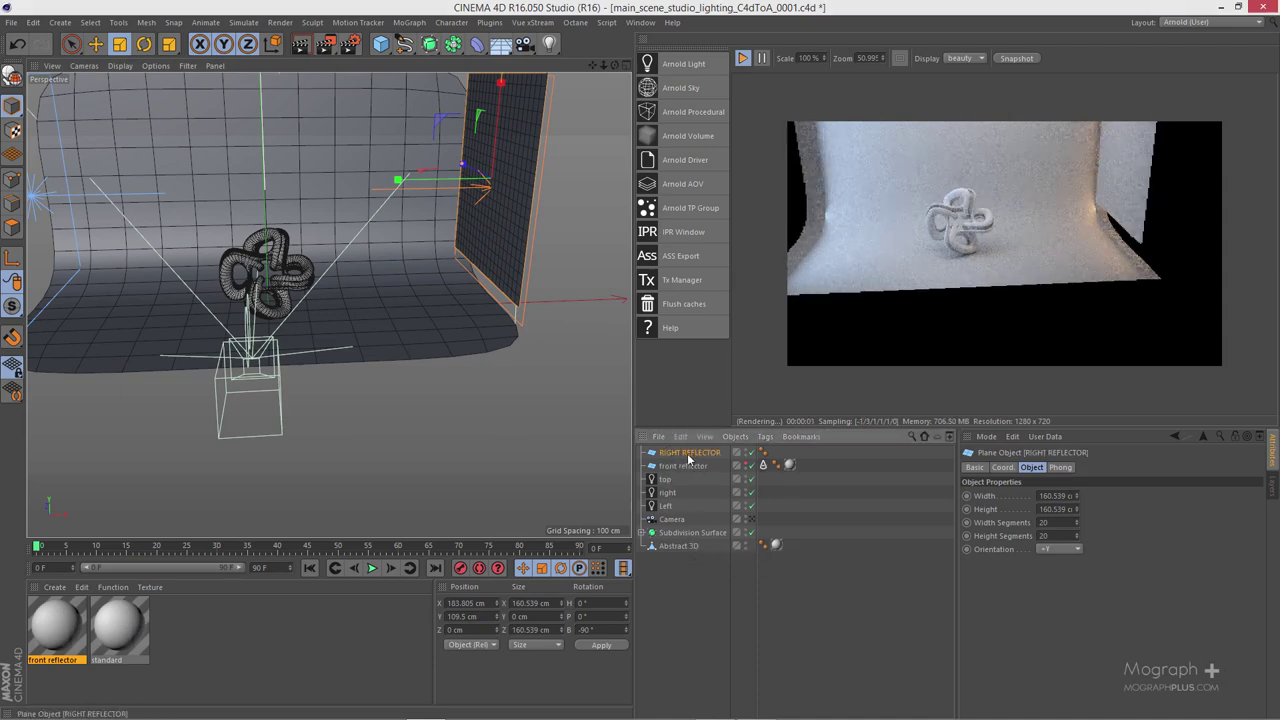
pyautogui.moveTo(692, 455); pyautogui.dragTo(690, 487)
# Step: Return to the scene camera and toggle the right light until it is switched off
pyautogui.click(751, 520)
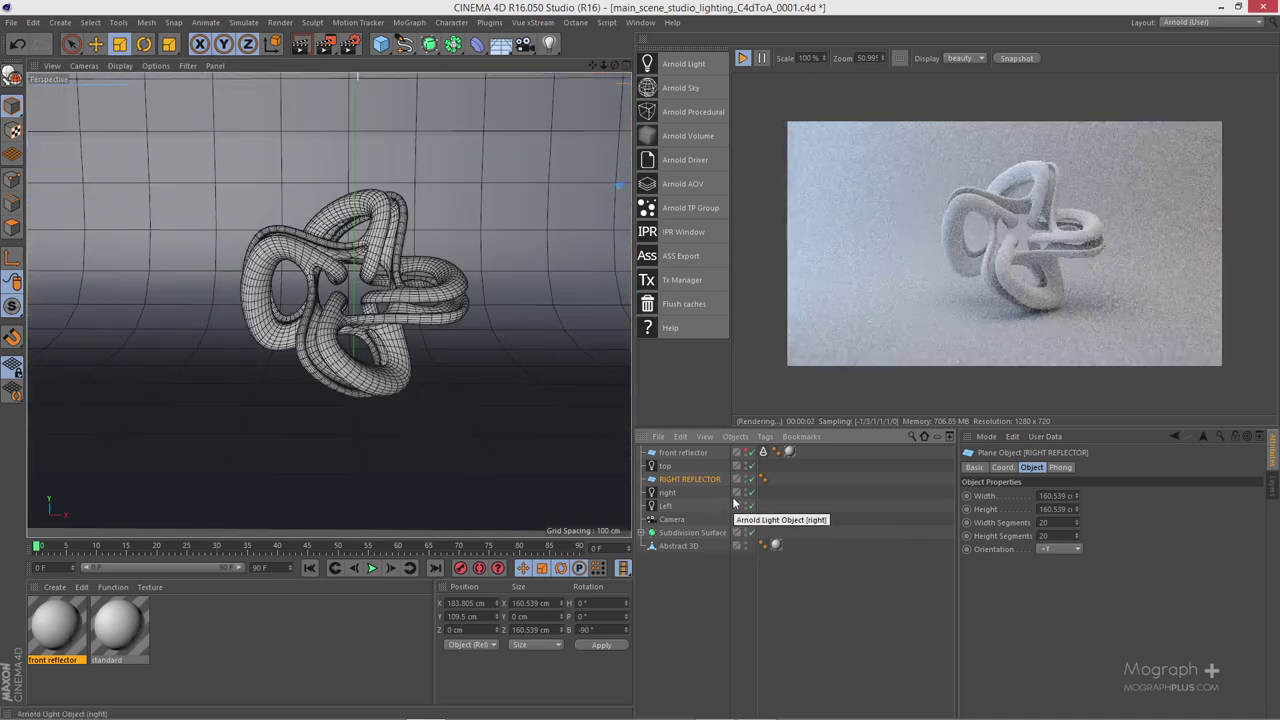
pyautogui.click(752, 493)
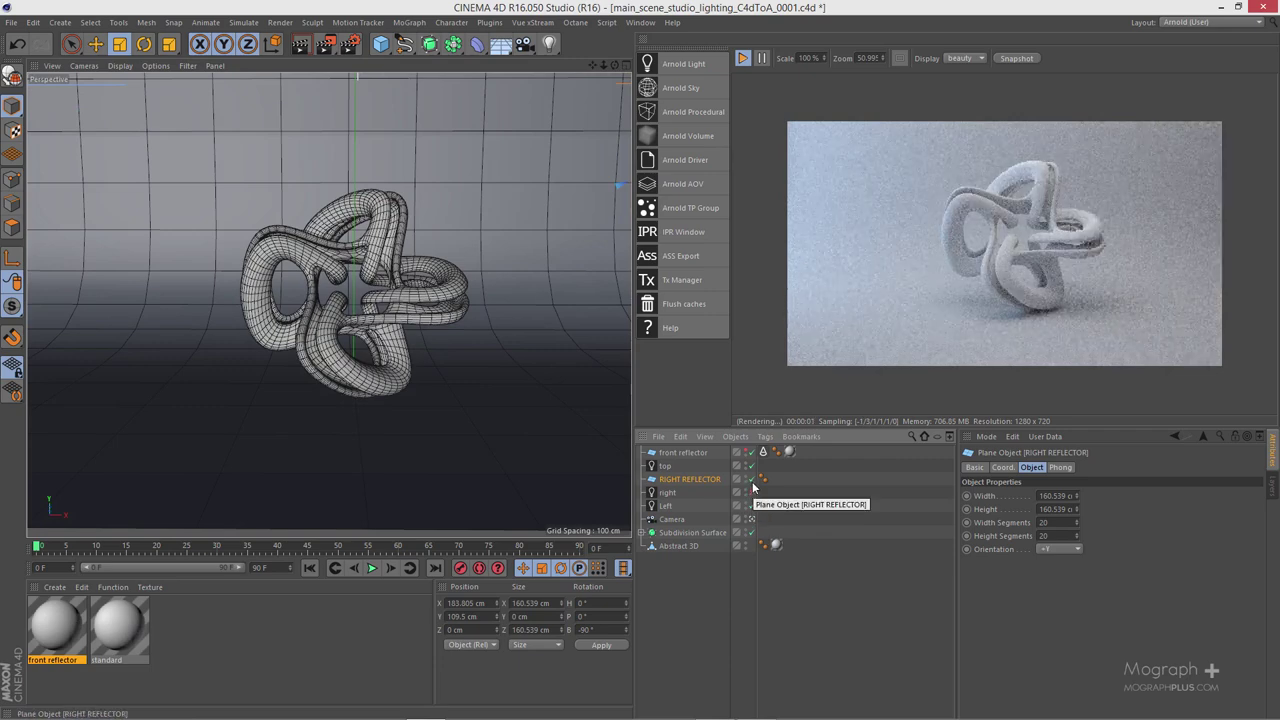
pyautogui.click(752, 492)
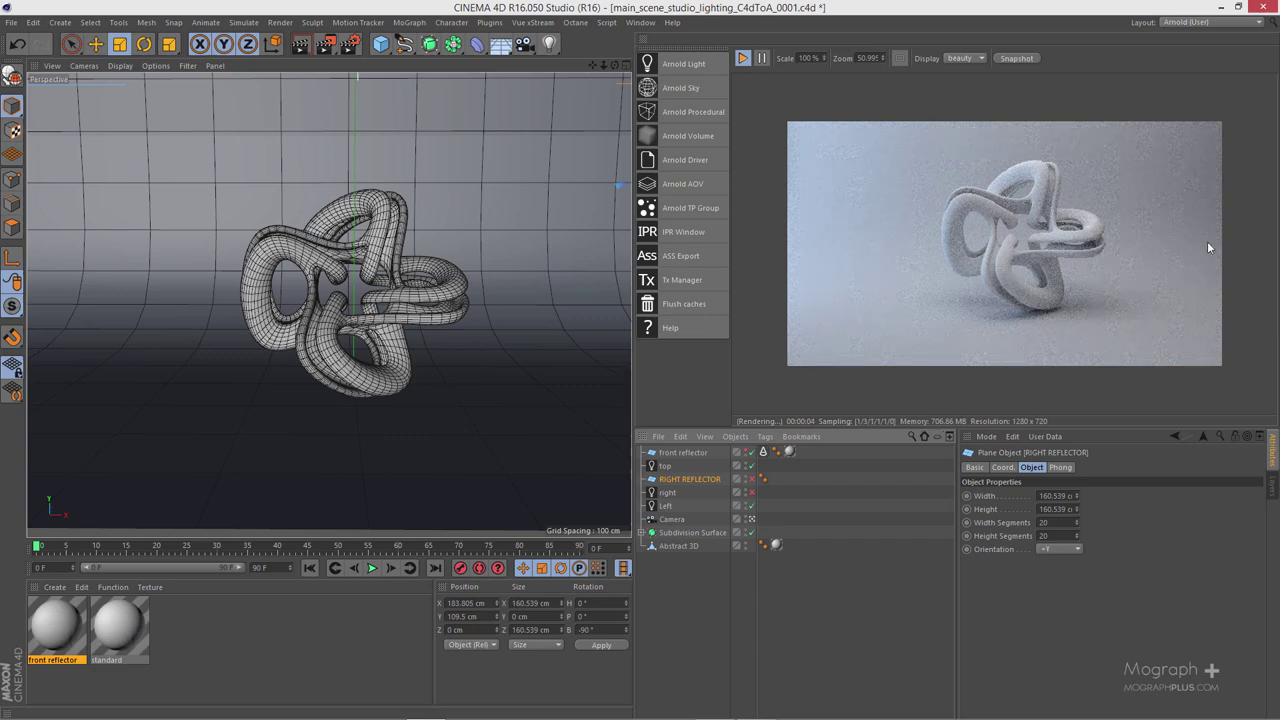
pyautogui.click(751, 492)
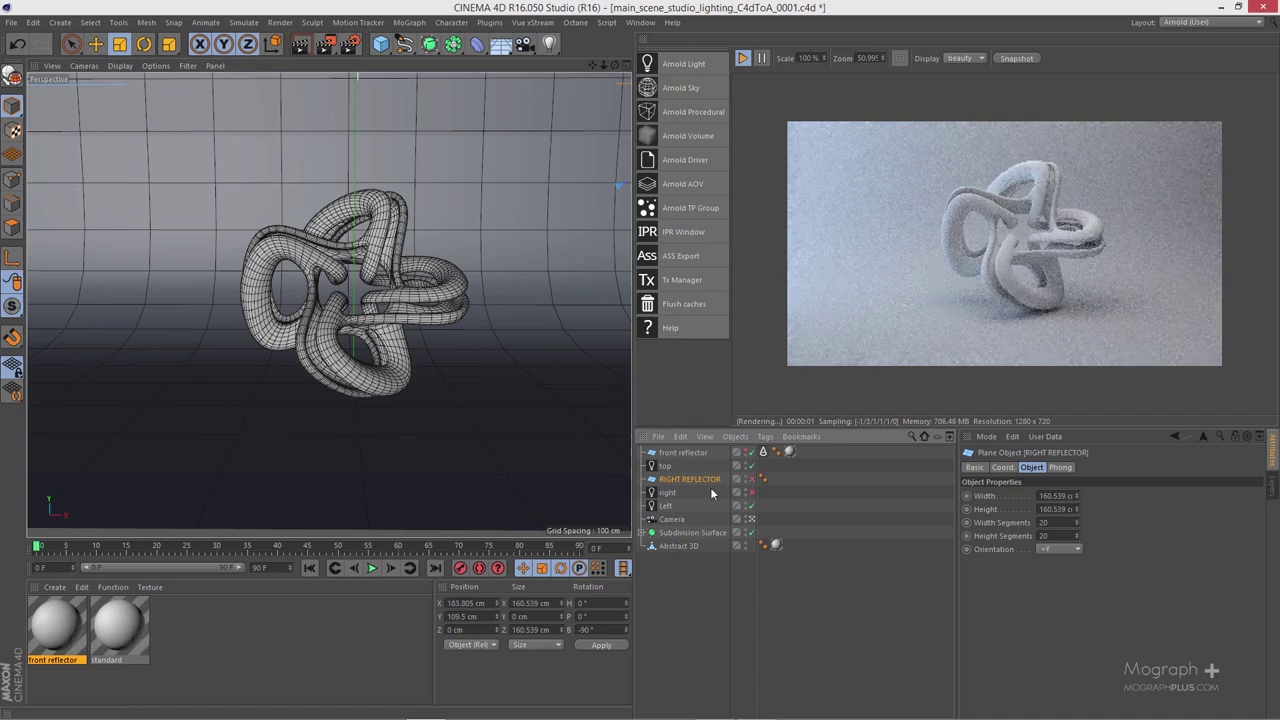
# Step: Duplicate the front reflector material with Ctrl+C/Ctrl+V and open the copy for editing
pyautogui.click(44, 640)
pyautogui.hotkey('ctrl', 'c')
pyautogui.hotkey('ctrl', 'v')
pyautogui.doubleClick(44, 638)
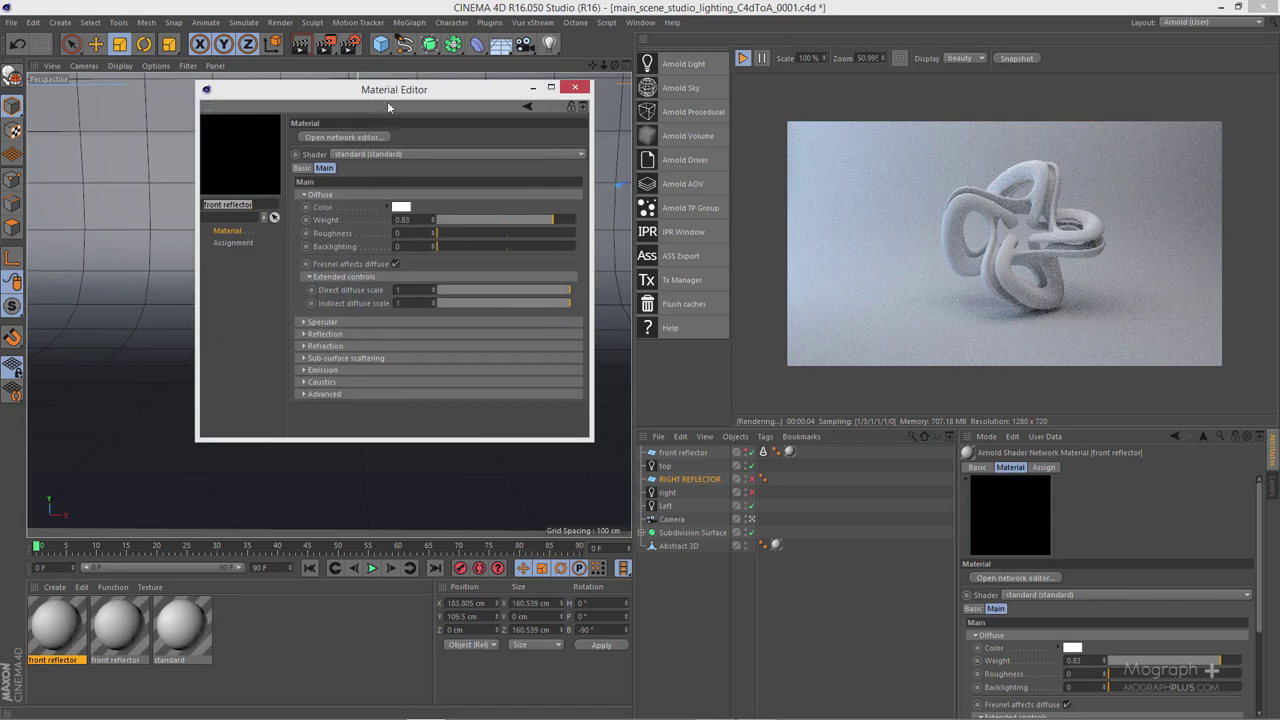
pyautogui.moveTo(389, 92); pyautogui.dragTo(568, 218)
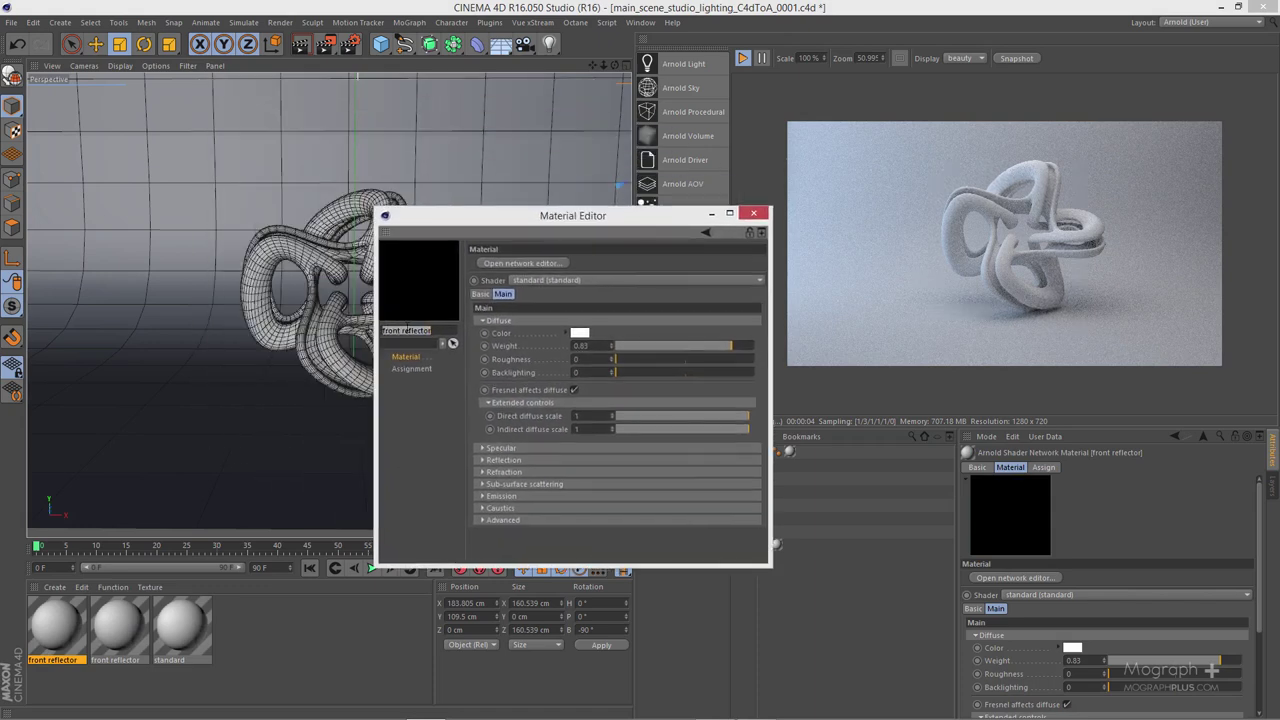
# Step: Name the copy RIGHT reflector, set diffuse weight 0.89, and apply it to RIGHT REFLECTOR
pyautogui.click(404, 330)
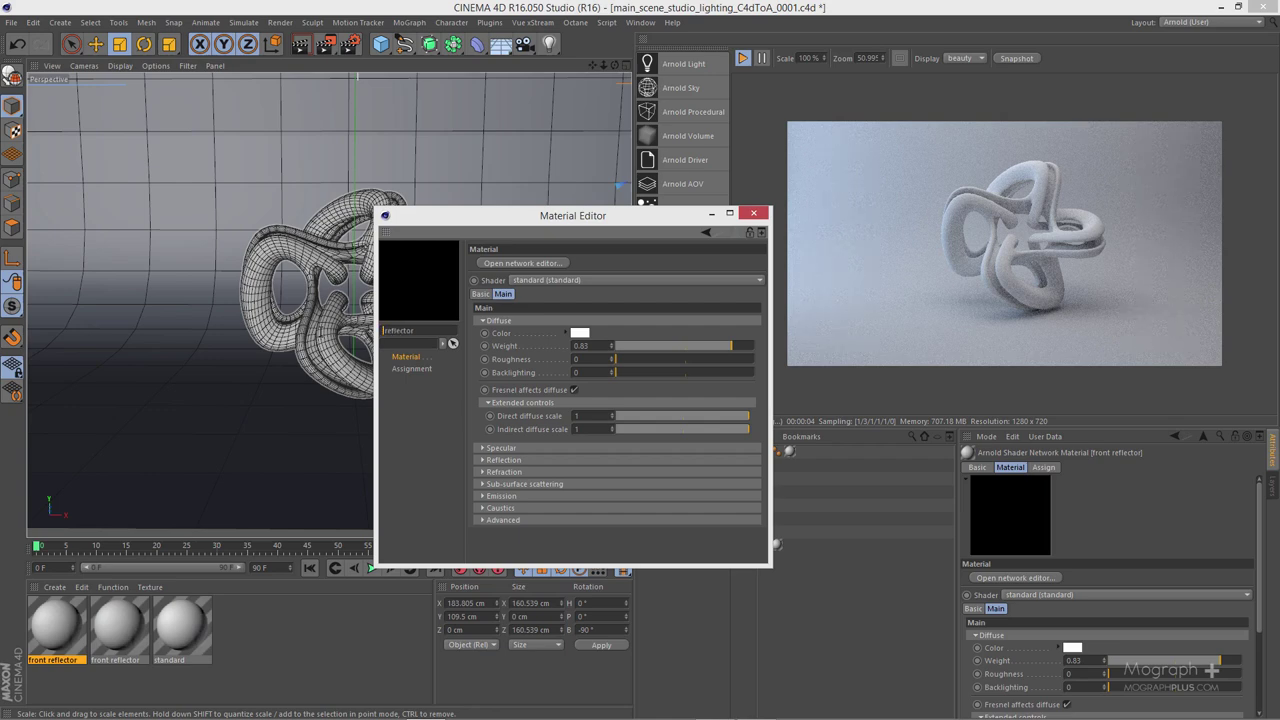
pyautogui.write('RIGHT')
pyautogui.click(739, 347)
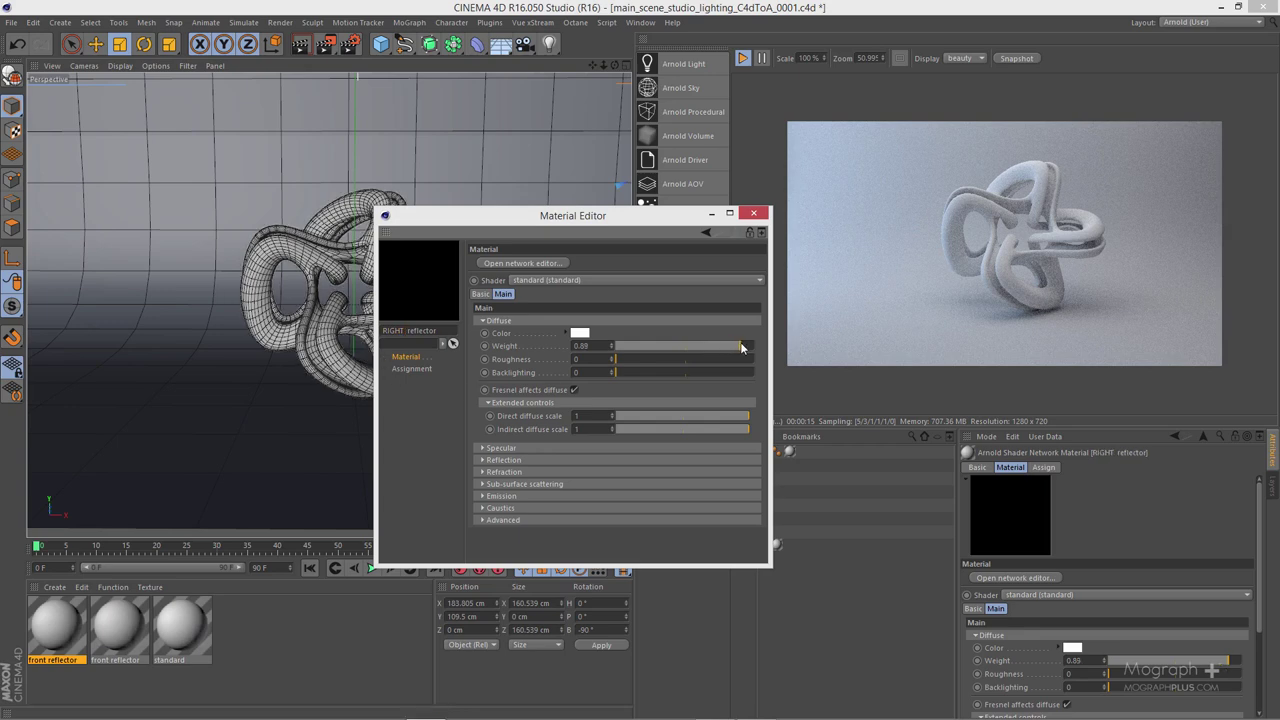
pyautogui.click(753, 213)
pyautogui.moveTo(55, 630); pyautogui.dragTo(748, 480)
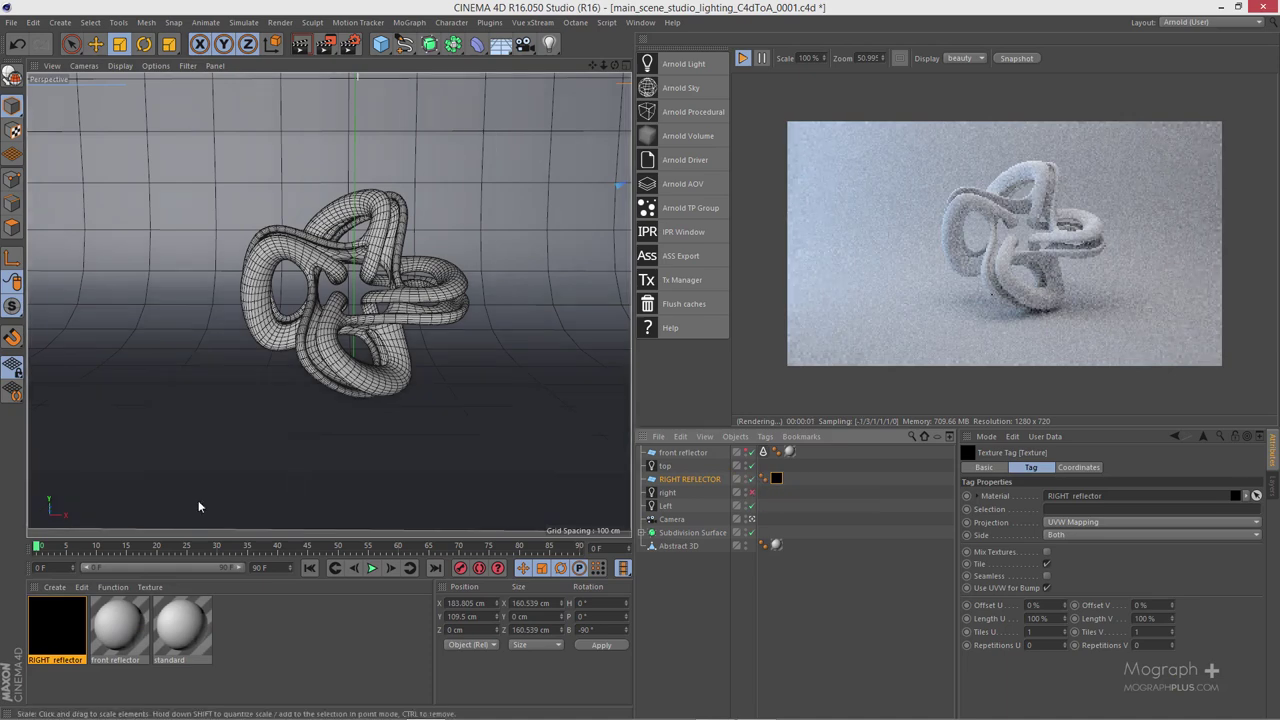
# Step: Give RIGHT reflector a bright saturated yellow diffuse colour and close the Material Editor
pyautogui.doubleClick(55, 620)
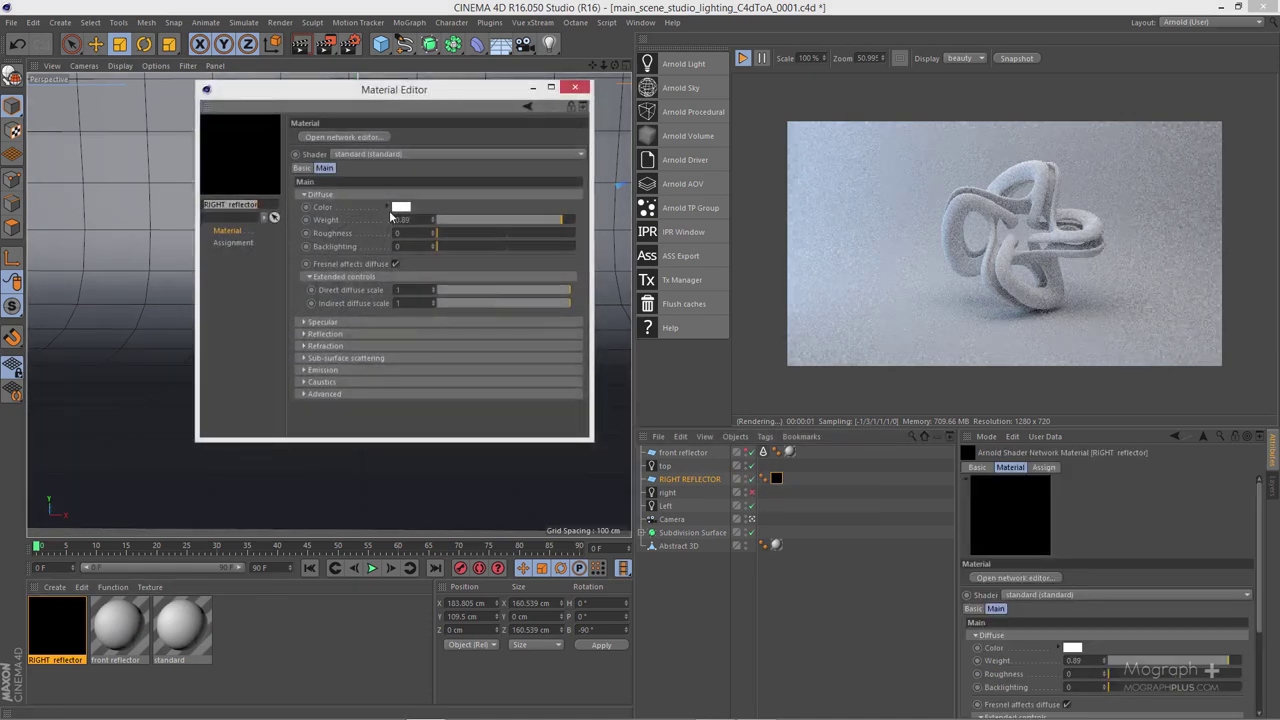
pyautogui.click(398, 208)
pyautogui.click(393, 157)
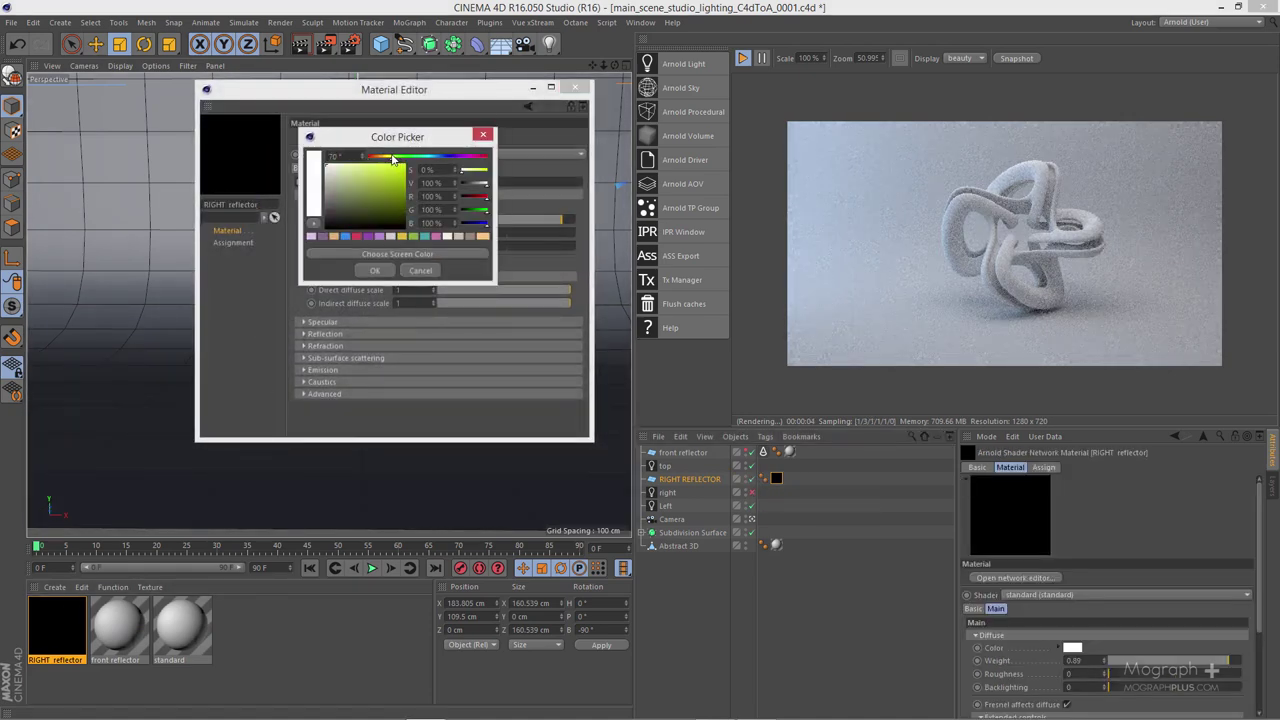
pyautogui.click(400, 166)
pyautogui.click(367, 270)
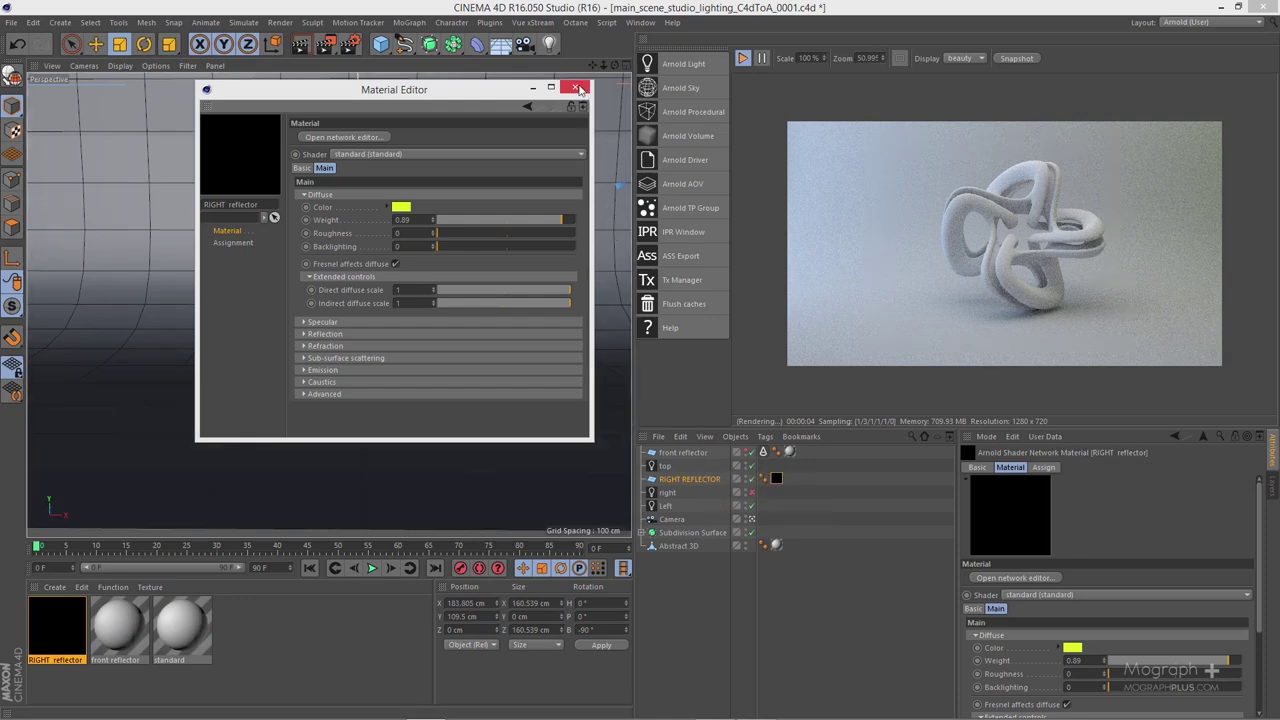
pyautogui.click(579, 89)
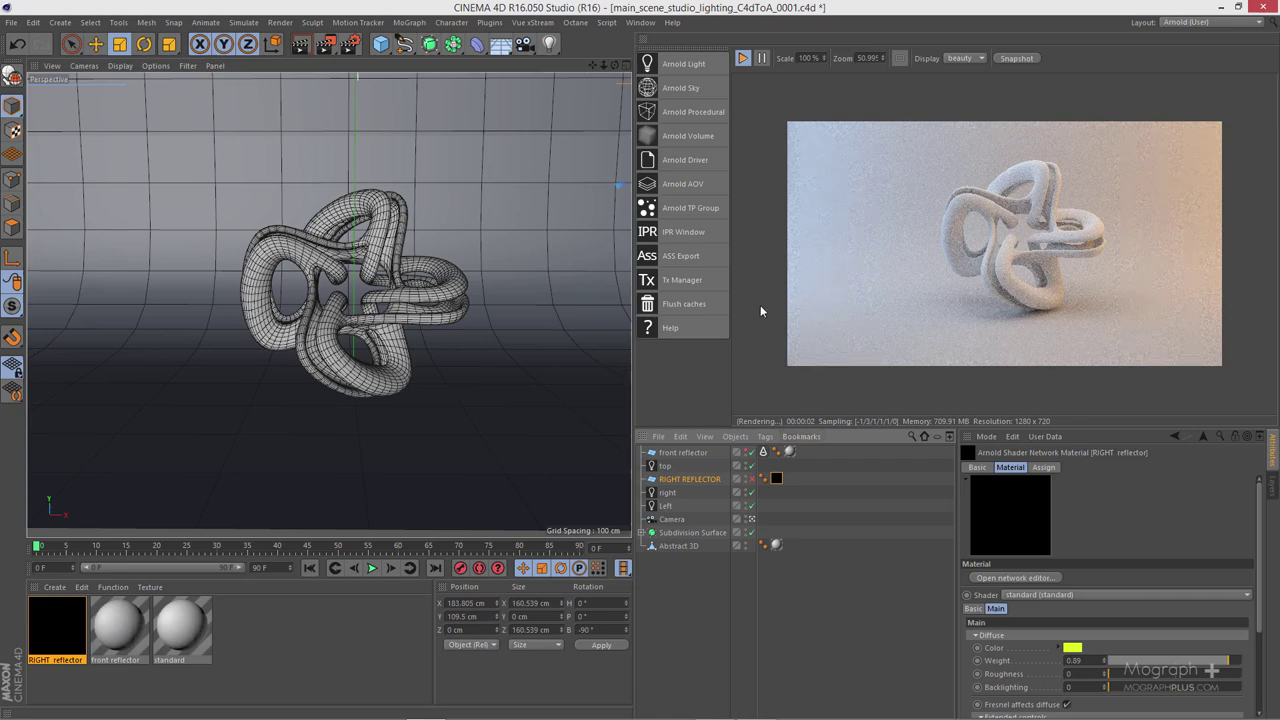
# Step: Add an Arnold Light and raise it to Y 42.949 cm in the front view
pyautogui.click(688, 64)
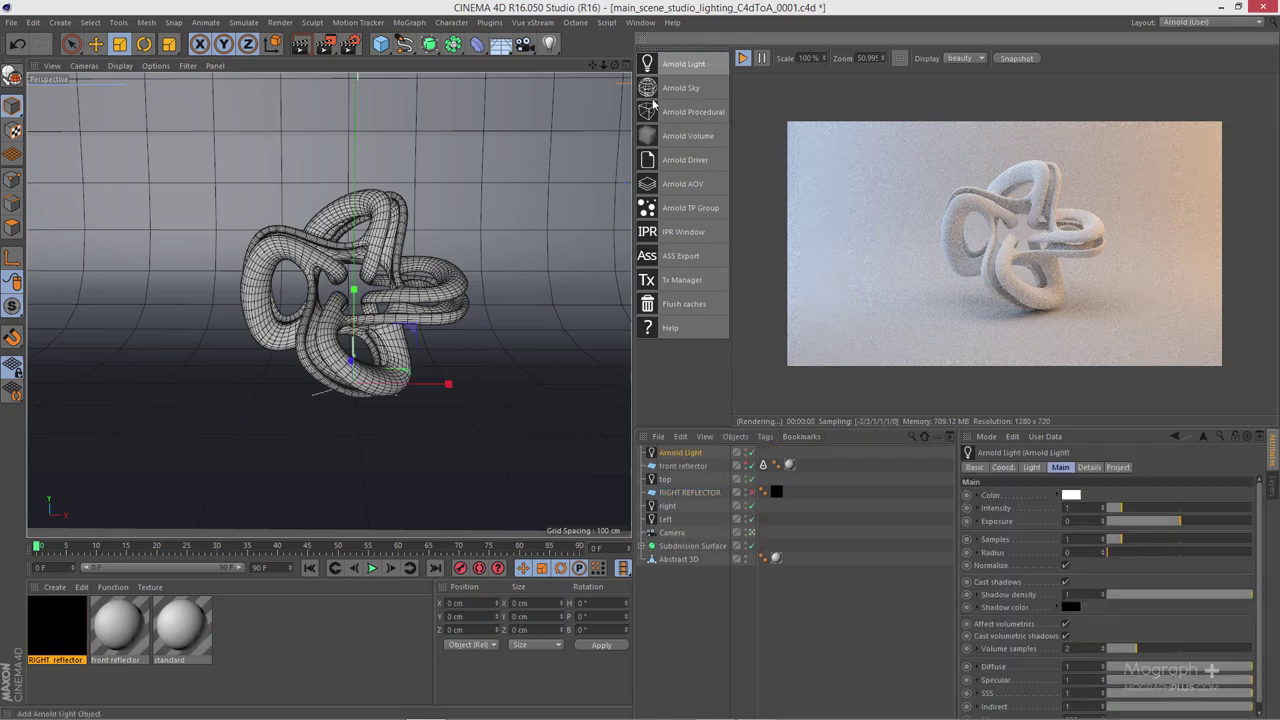
pyautogui.press('F5')
pyautogui.middleClick(462, 367)
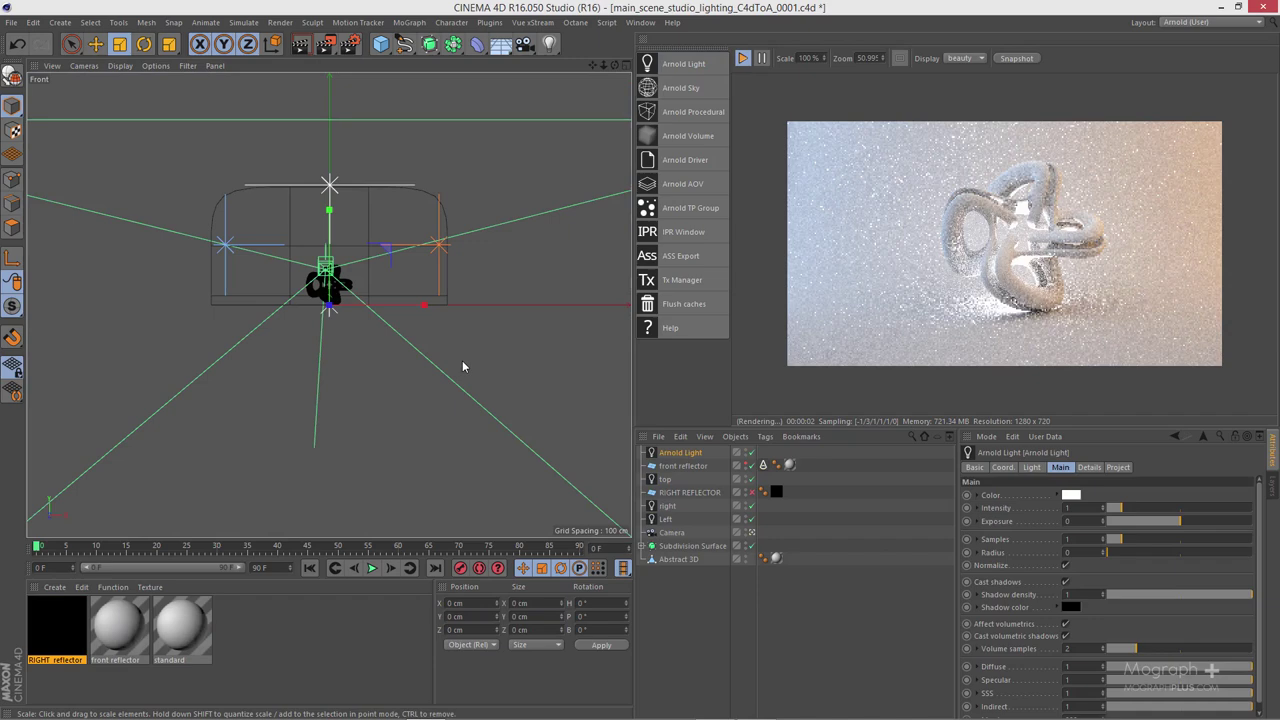
pyautogui.press('e')
pyautogui.moveTo(322, 222); pyautogui.dragTo(331, 198)
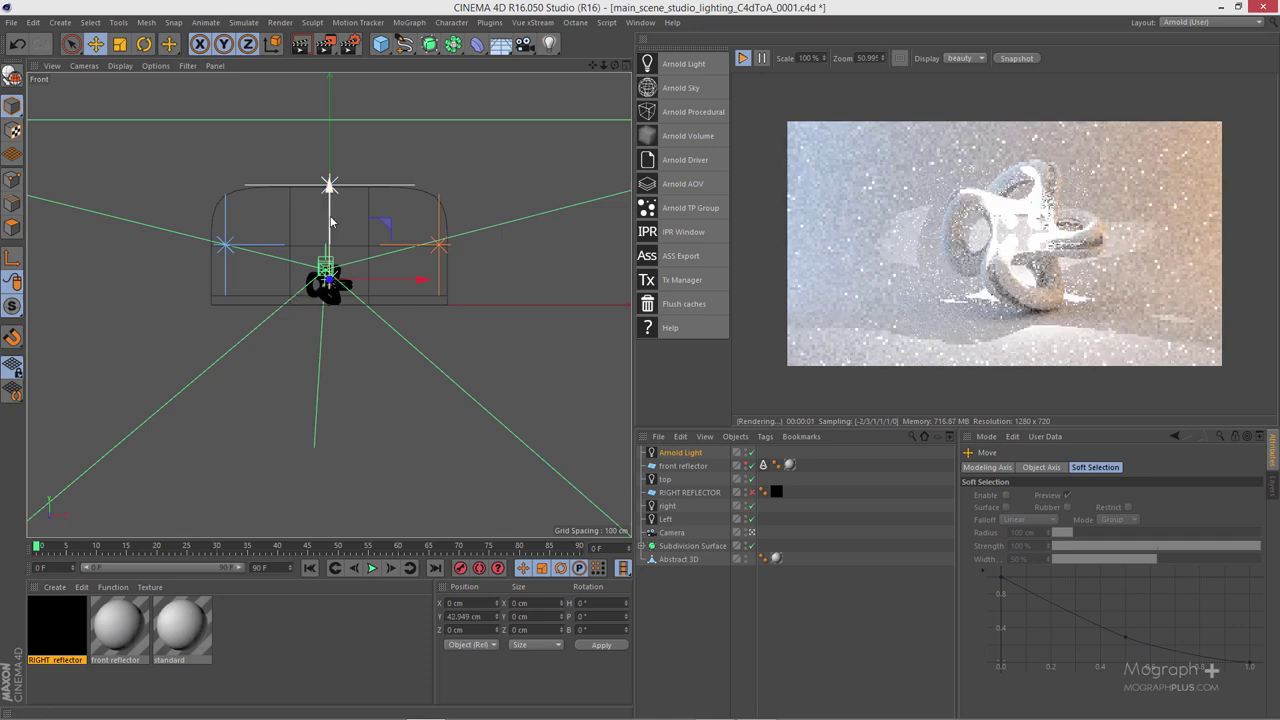
# Step: Push the light back toward the backdrop to Z 55.382 cm in the top view
pyautogui.middleClick(331, 199)
pyautogui.middleClick(337, 212)
pyautogui.moveTo(330, 212); pyautogui.dragTo(357, 190)
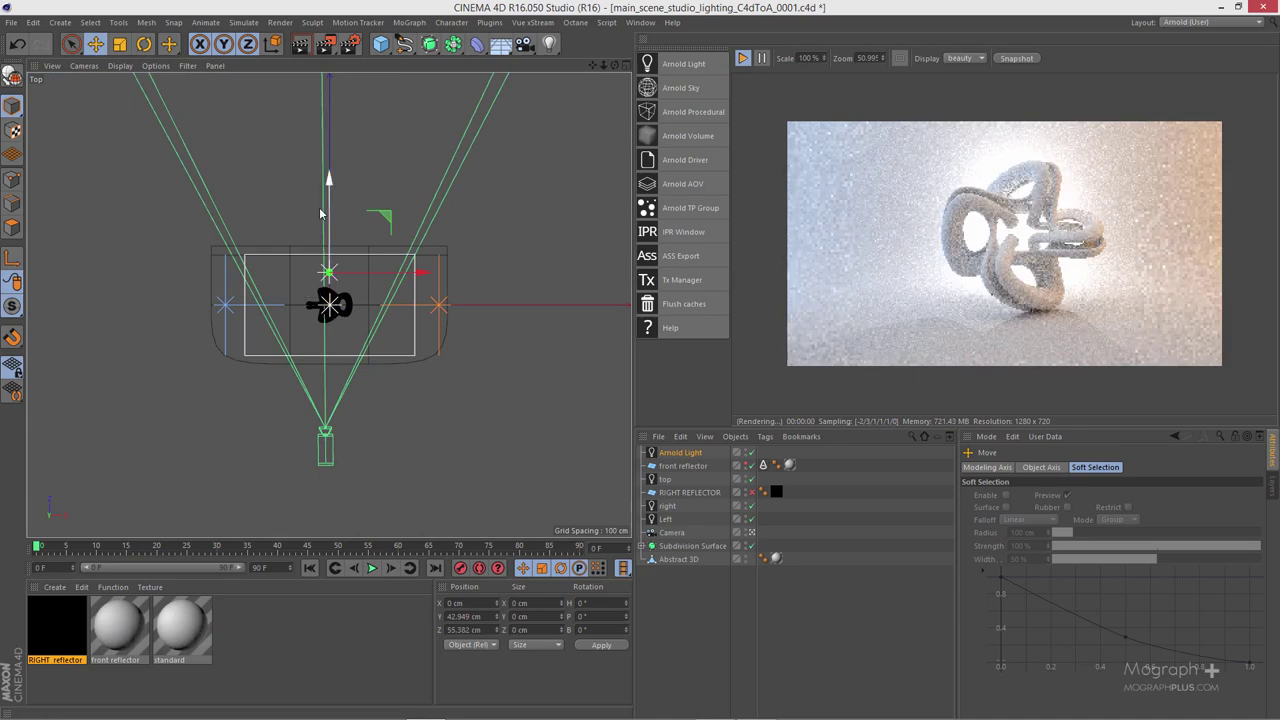
pyautogui.middleClick(320, 213)
# Step: Lower the new Arnold light's intensity to 0.34 and reduce both side lights' intensity
pyautogui.middleClick(290, 213)
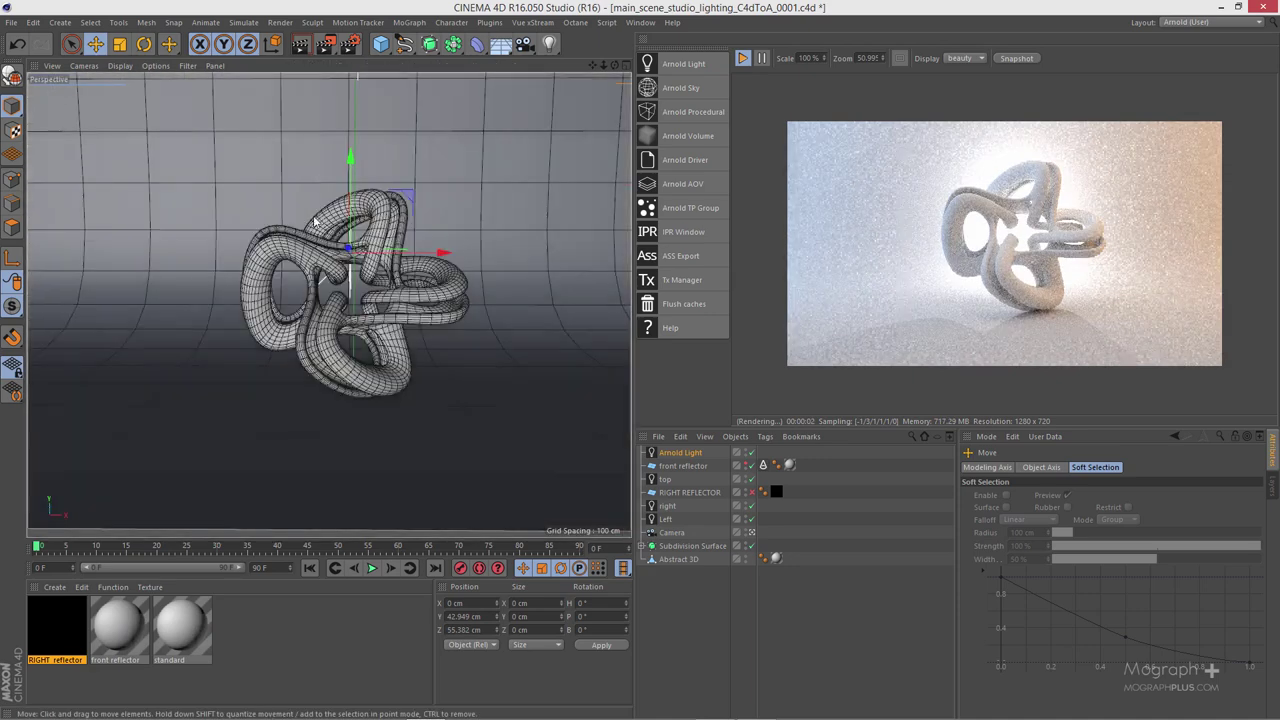
pyautogui.click(680, 453)
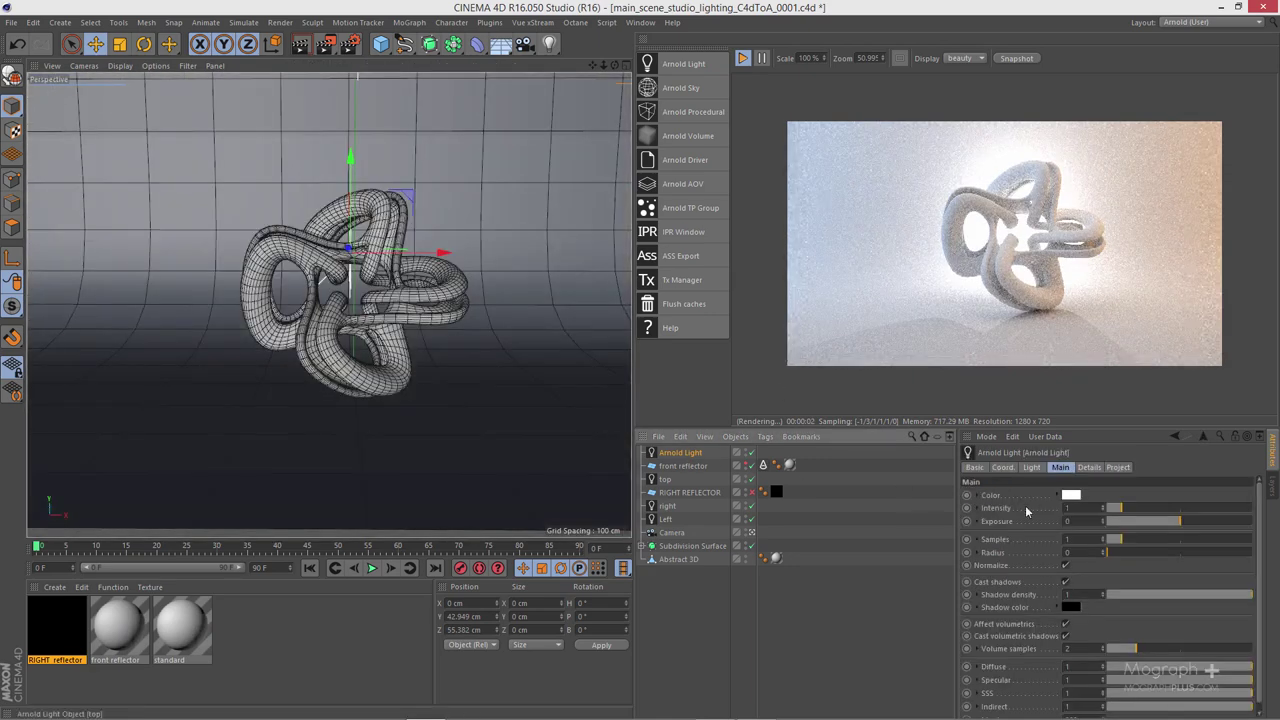
pyautogui.moveTo(1118, 509); pyautogui.dragTo(1113, 511)
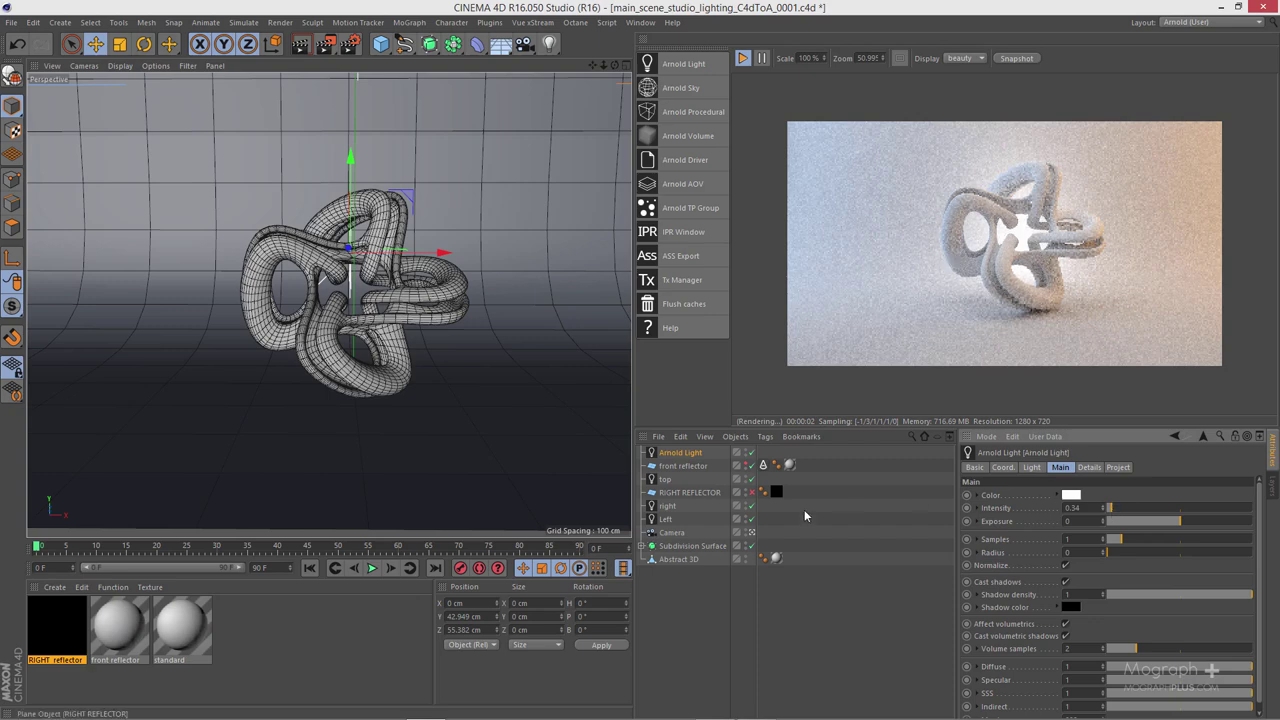
pyautogui.click(665, 519)
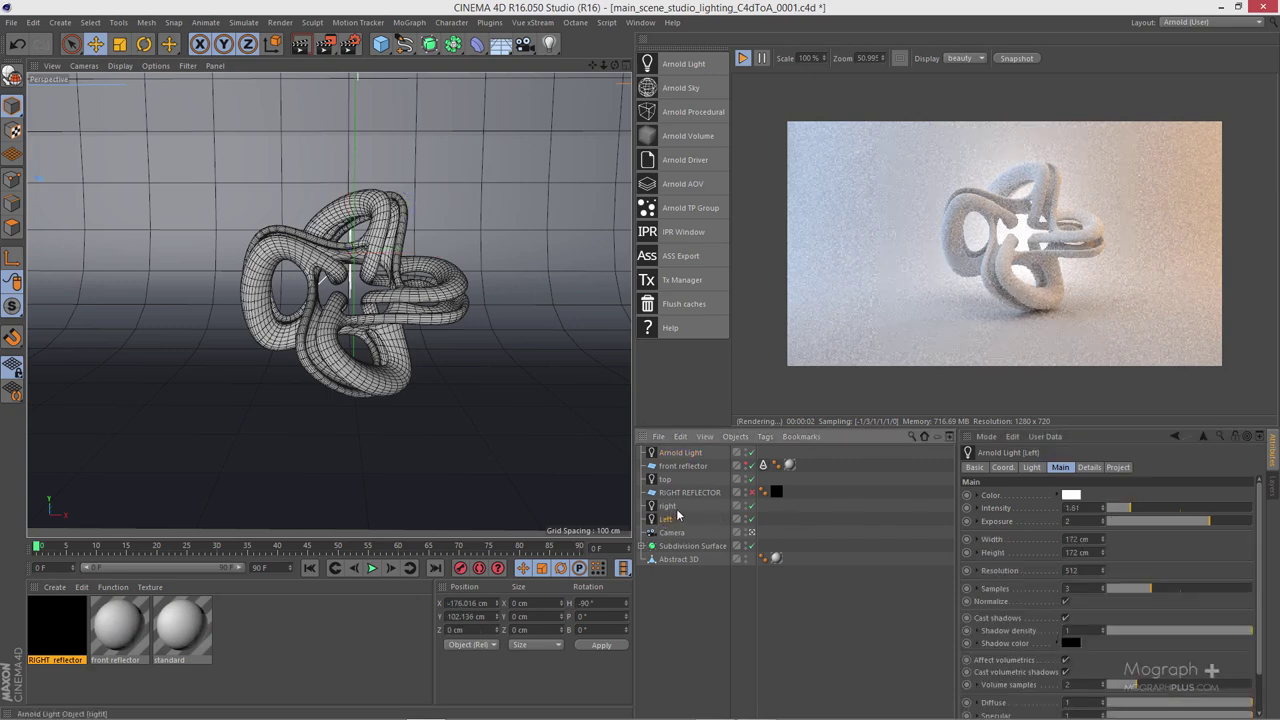
pyautogui.keyDown('ctrl'); pyautogui.click(670, 507); pyautogui.keyUp('ctrl')
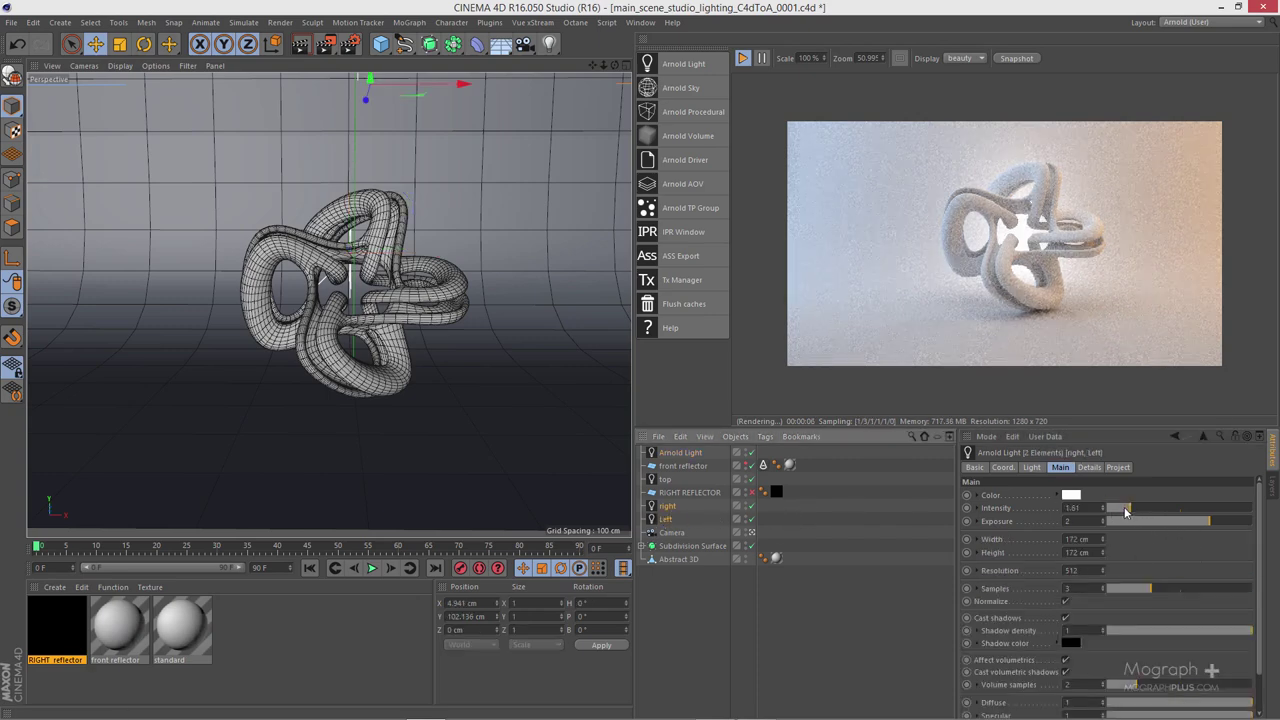
pyautogui.moveTo(1125, 512); pyautogui.dragTo(1117, 512)
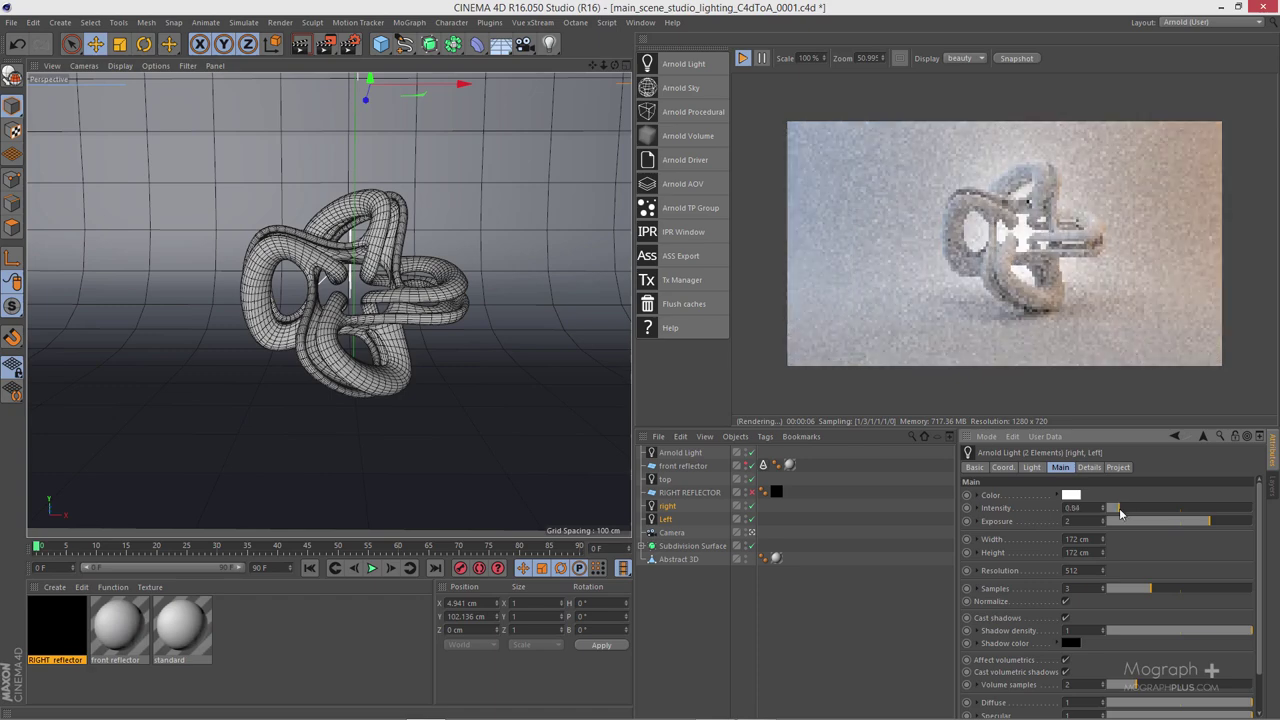
# Step: Turn off shadow casting on the new Arnold light and raise its samples to 2
pyautogui.doubleClick(669, 453)
pyautogui.press('Return')
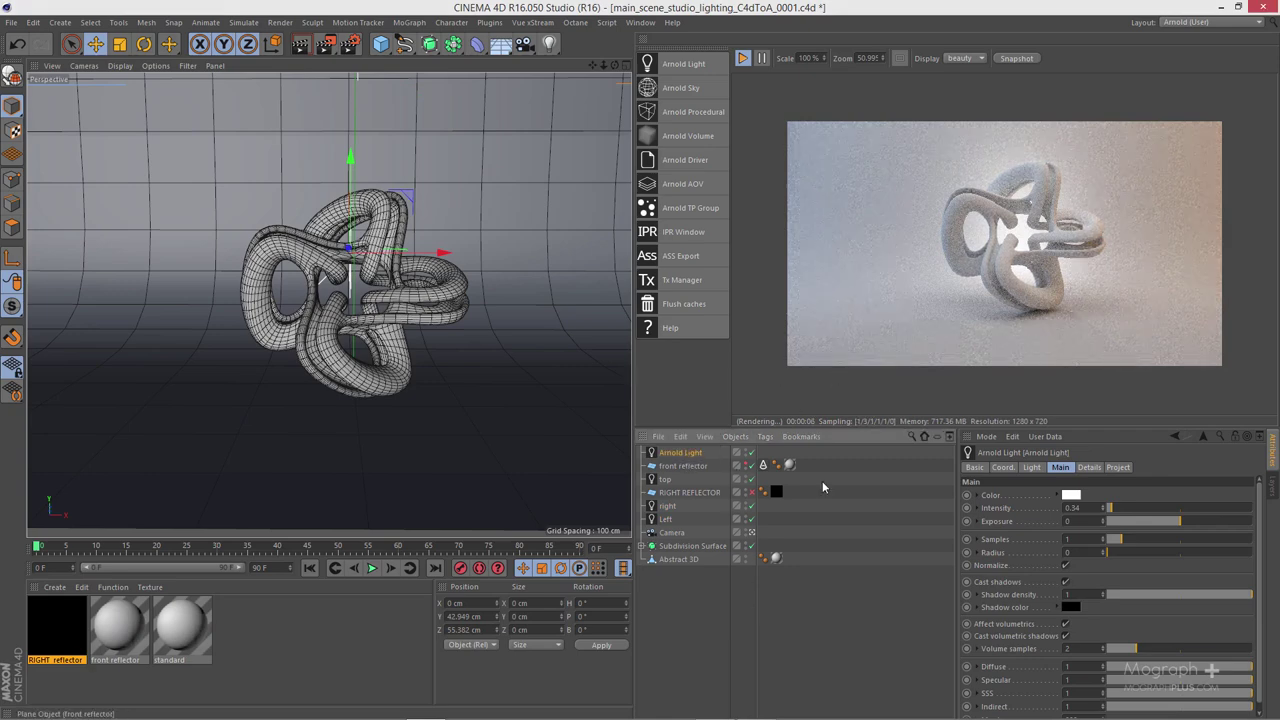
pyautogui.click(1065, 582)
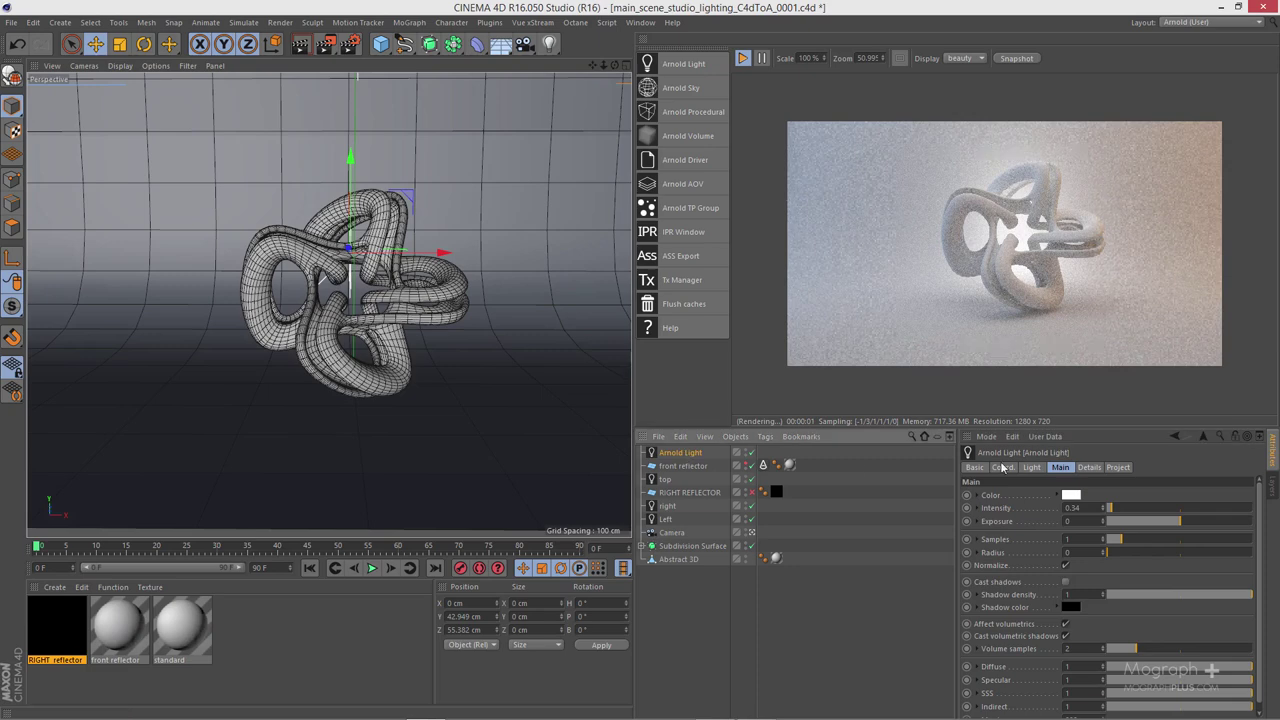
pyautogui.click(1031, 467)
pyautogui.click(1060, 468)
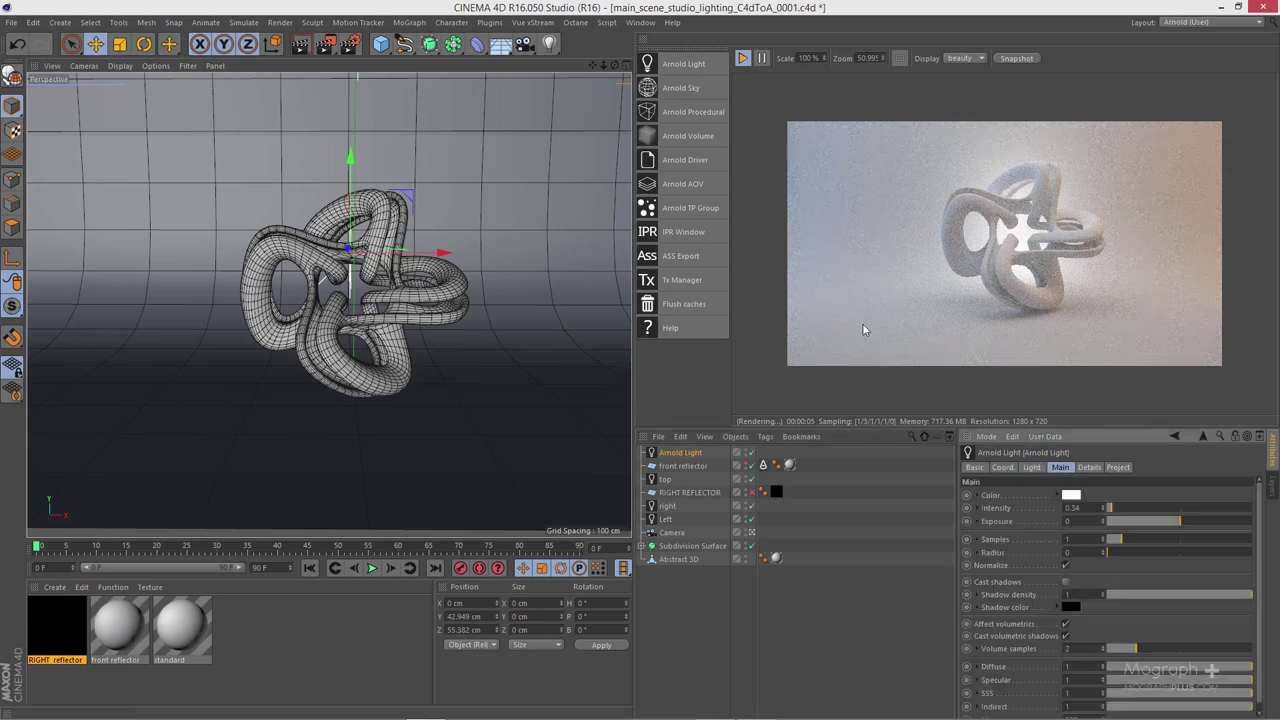
pyautogui.scroll(1, 864, 326)
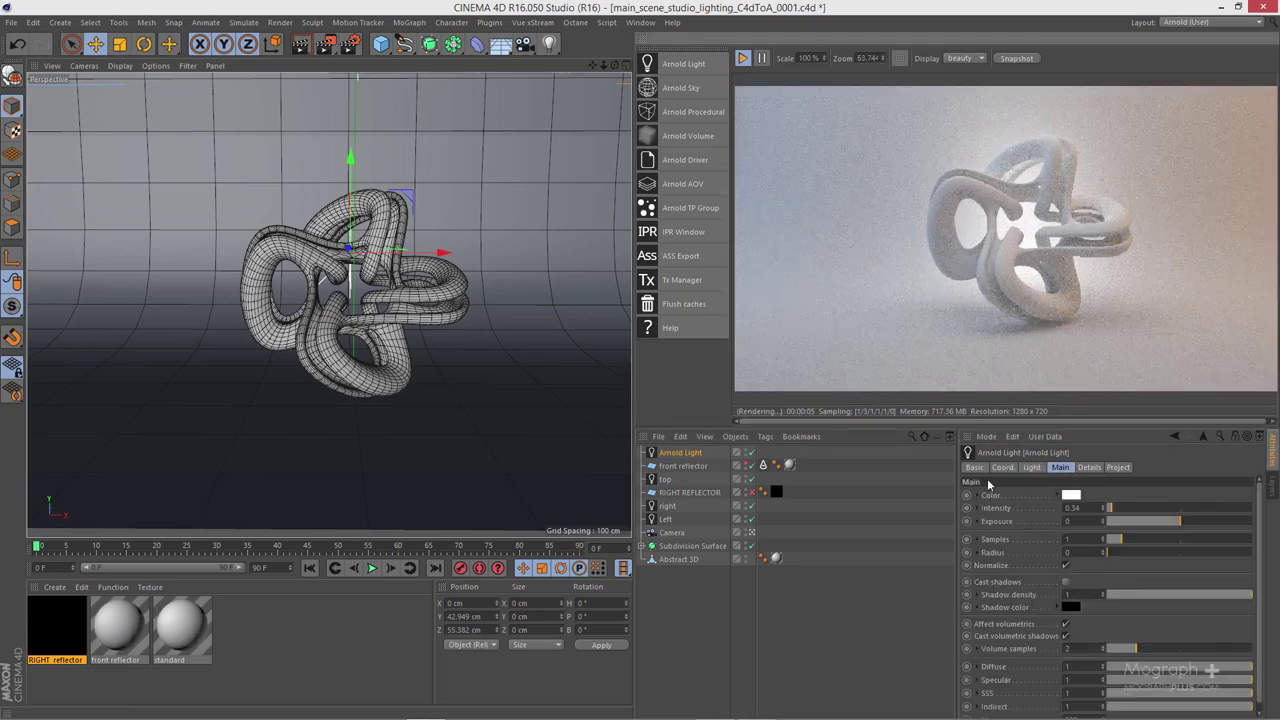
pyautogui.moveTo(1120, 543); pyautogui.dragTo(1135, 542)
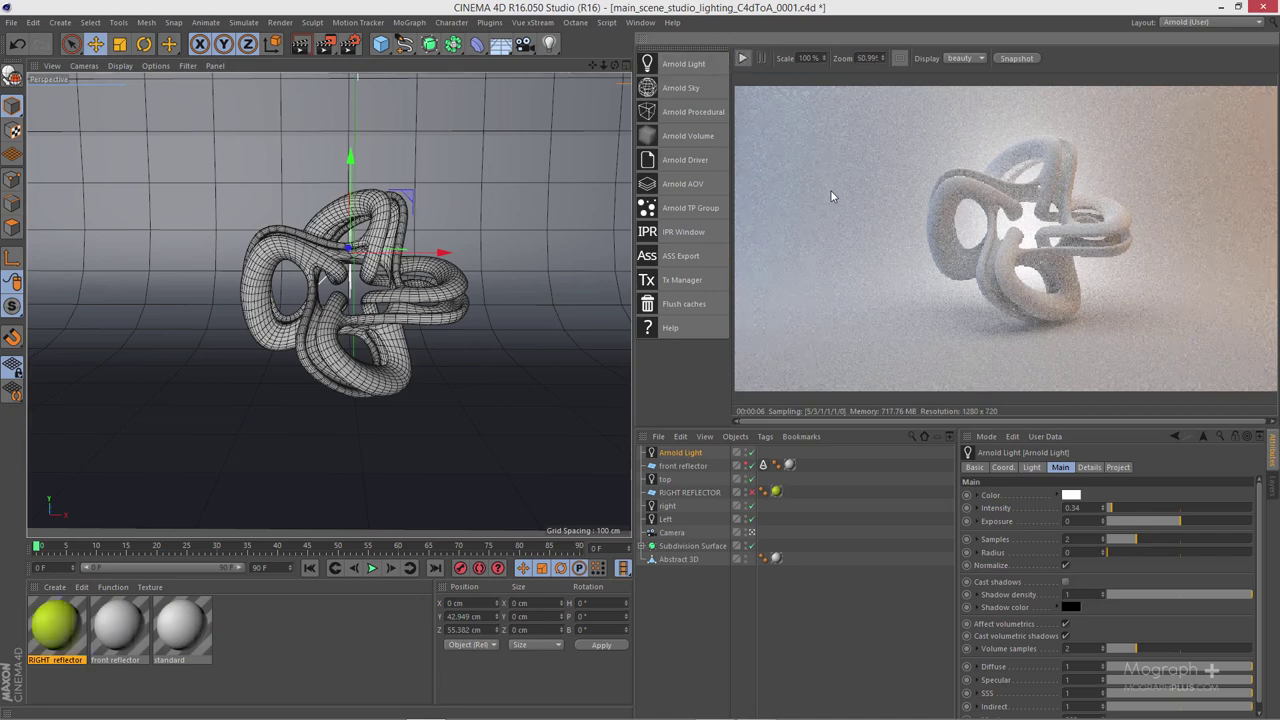
pyautogui.scroll(-1, 831, 197)
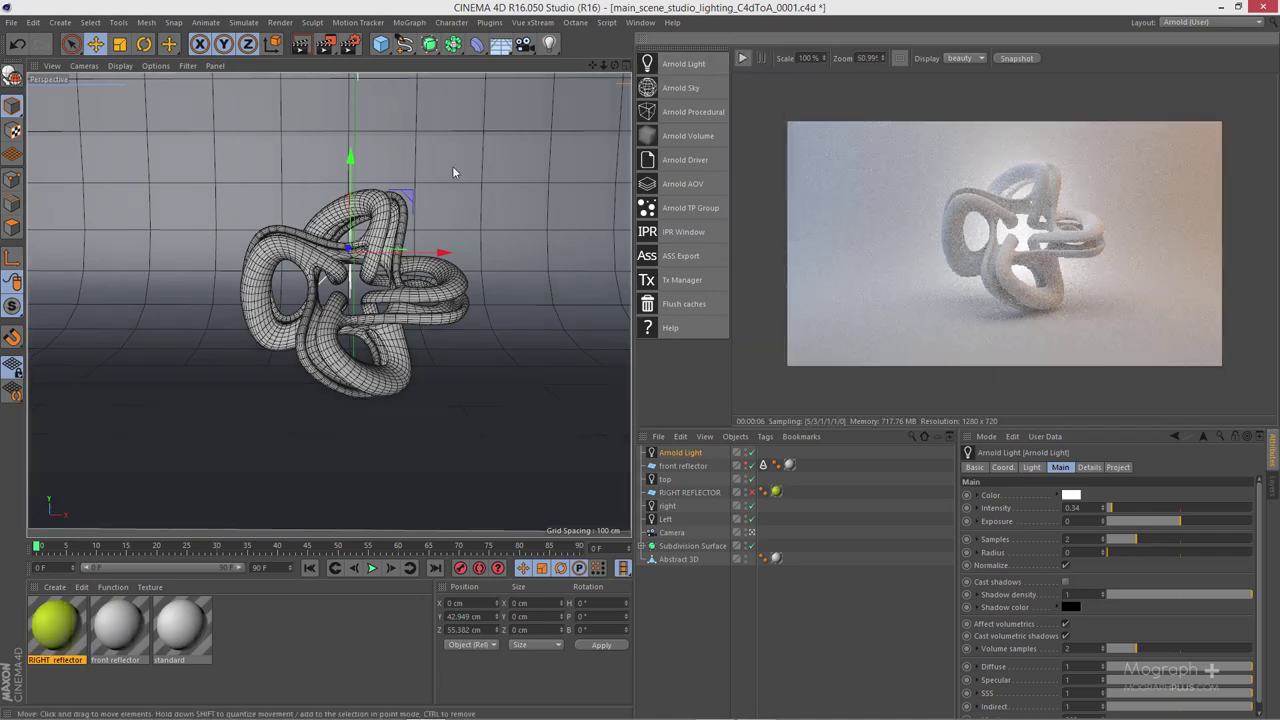
# Step: Render the knot with the new back light and reflector cards to the Picture Viewer
pyautogui.click(328, 45)
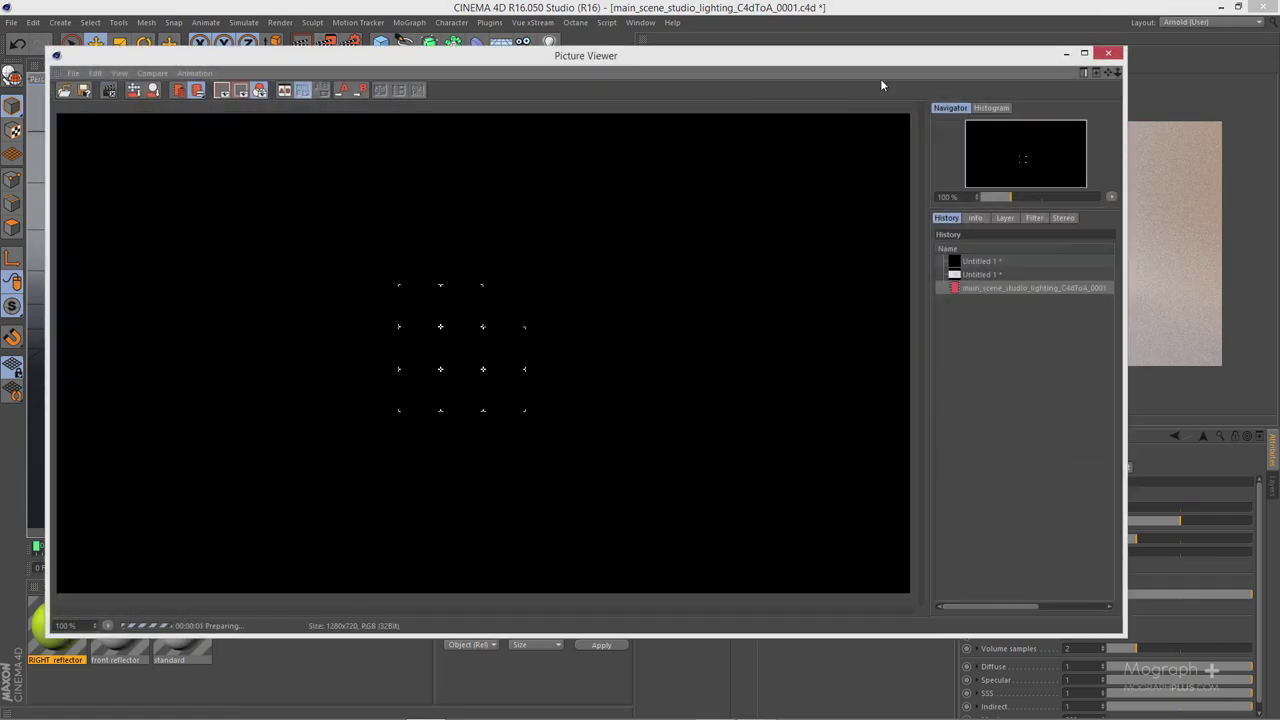
pyautogui.moveTo(885, 66); pyautogui.dragTo(928, 62)
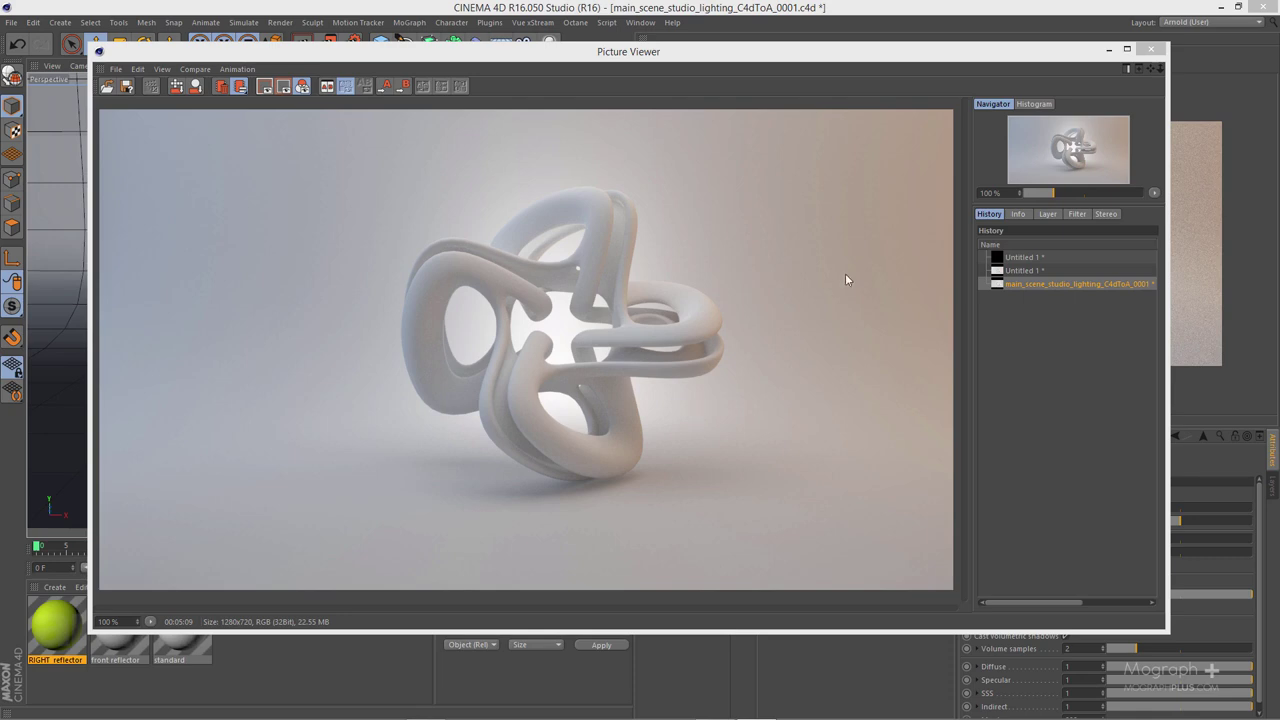
# Step: Close the picture viewer and duplicate the standard material as standard.1
pyautogui.click(1151, 49)
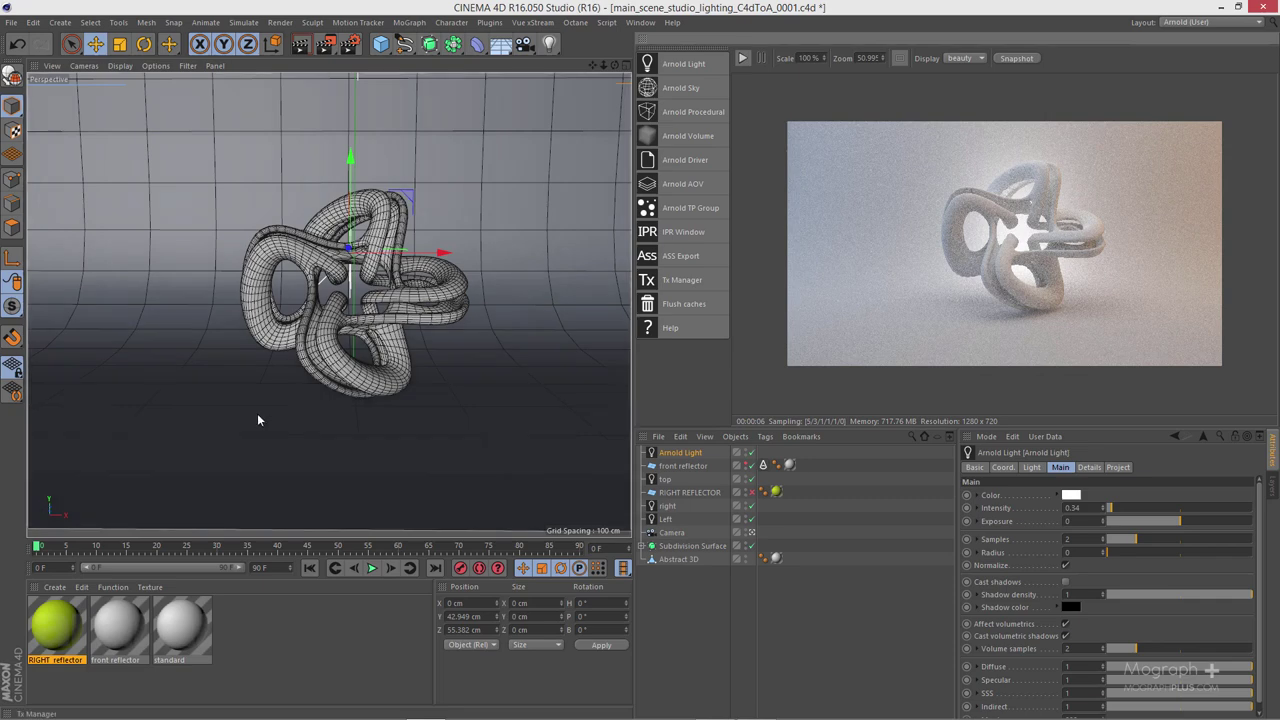
pyautogui.keyDown('ctrl'); pyautogui.moveTo(198, 659); pyautogui.dragTo(240, 635); pyautogui.keyUp('ctrl')
pyautogui.doubleClick(243, 628)
# Step: Give standard.1 specular weight 0.16 and Fresnel with reflectance at normal 0.7
pyautogui.moveTo(447, 114); pyautogui.dragTo(636, 259)
pyautogui.click(515, 437)
pyautogui.moveTo(580, 463)
pyautogui.mouseDown()
pyautogui.moveTo(601, 467)
pyautogui.moveTo(598, 478)
pyautogui.mouseUp()
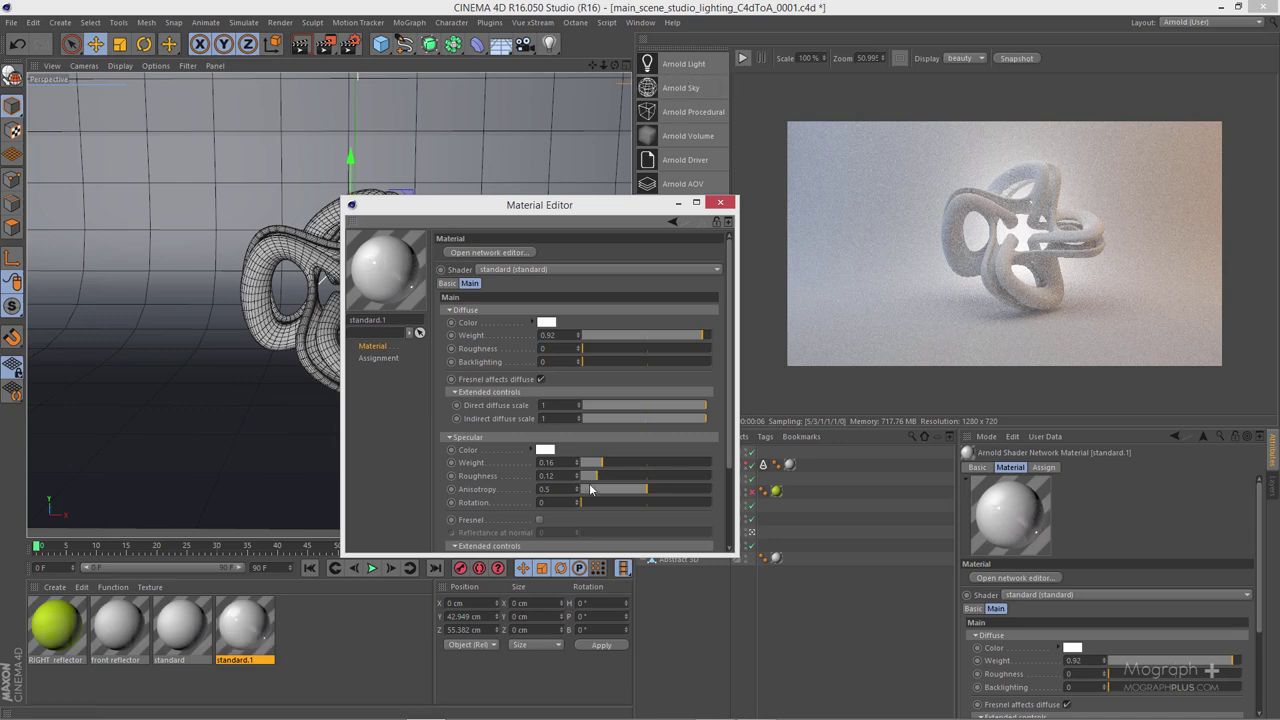
pyautogui.moveTo(584, 206); pyautogui.dragTo(582, 167)
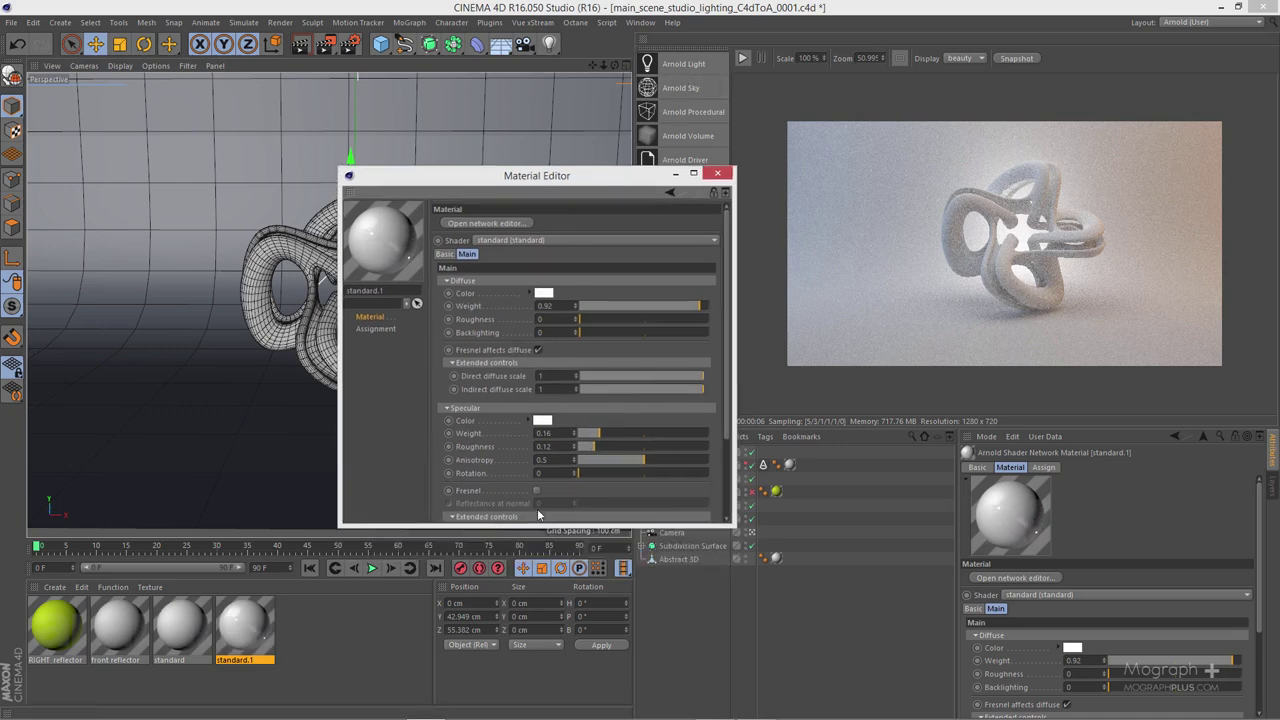
pyautogui.click(537, 490)
pyautogui.click(631, 504)
pyautogui.moveTo(631, 504); pyautogui.dragTo(675, 508)
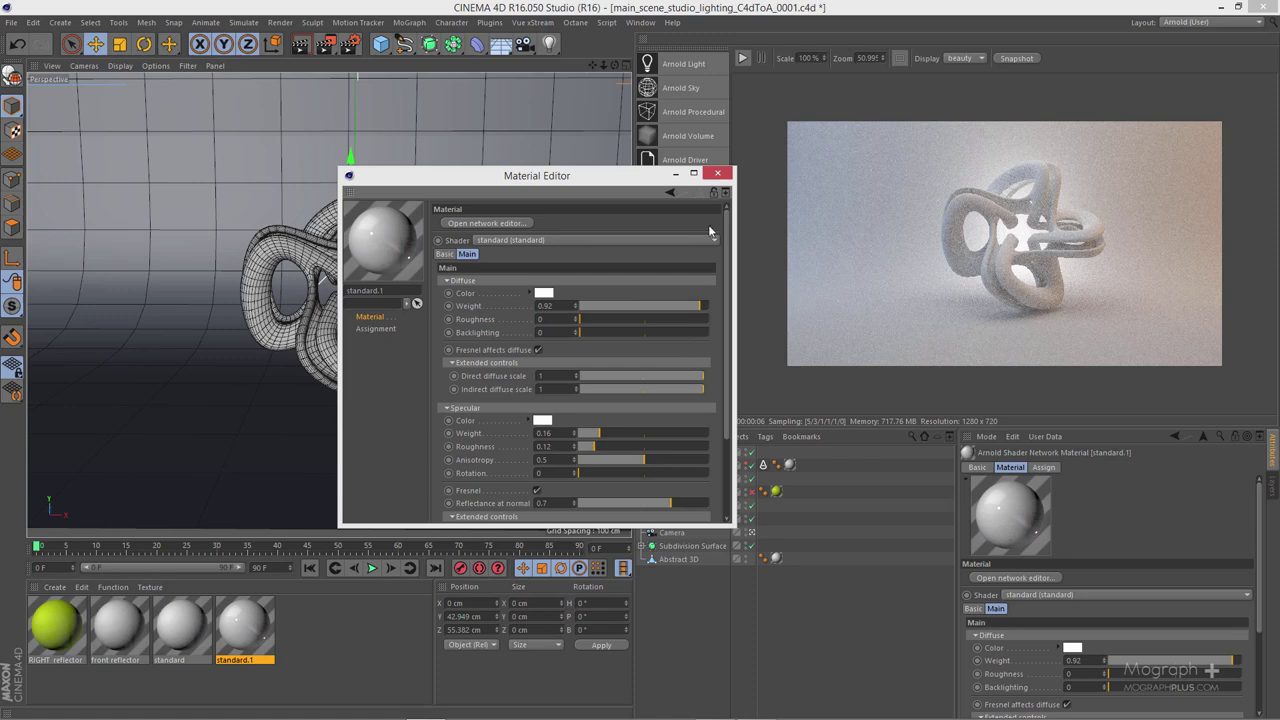
pyautogui.click(717, 173)
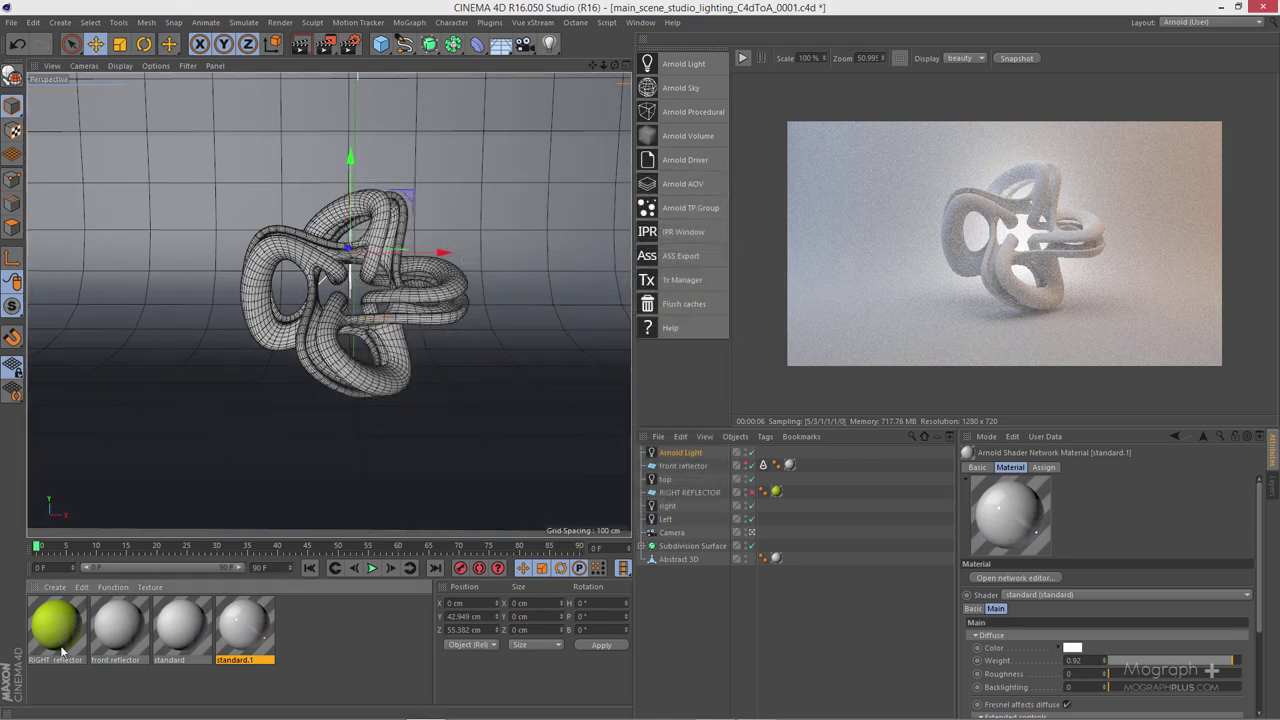
# Step: Apply standard.1 to the knot, raise right and Left light intensities to about 1.7, restart the Arnold render
pyautogui.moveTo(705, 570); pyautogui.dragTo(703, 562)
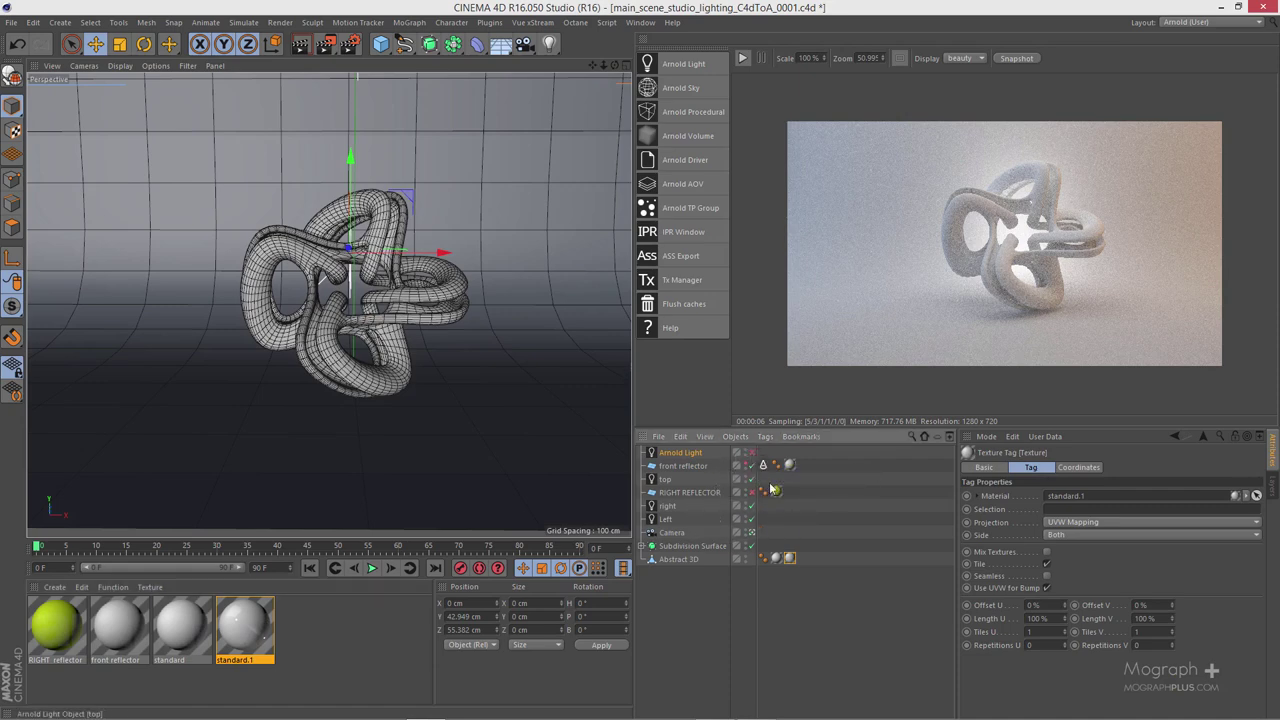
pyautogui.click(667, 506)
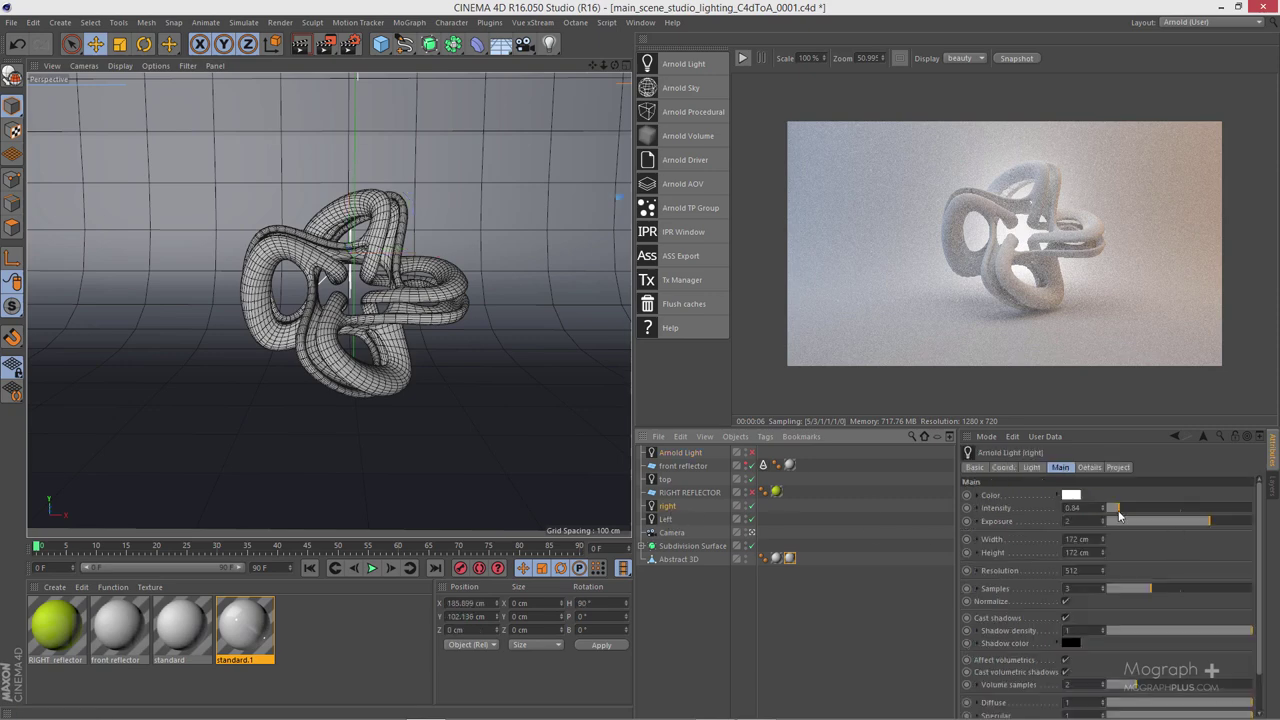
pyautogui.moveTo(1122, 509); pyautogui.dragTo(1132, 511)
pyautogui.click(666, 519)
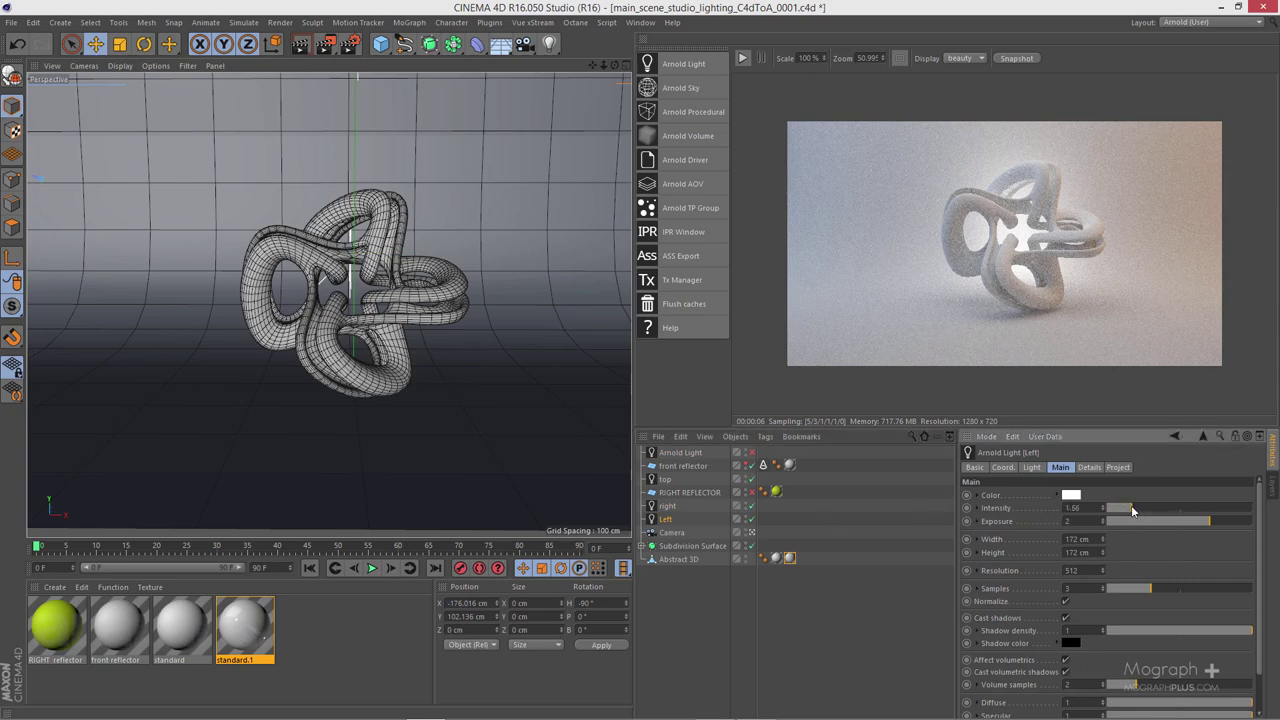
pyautogui.click(666, 480)
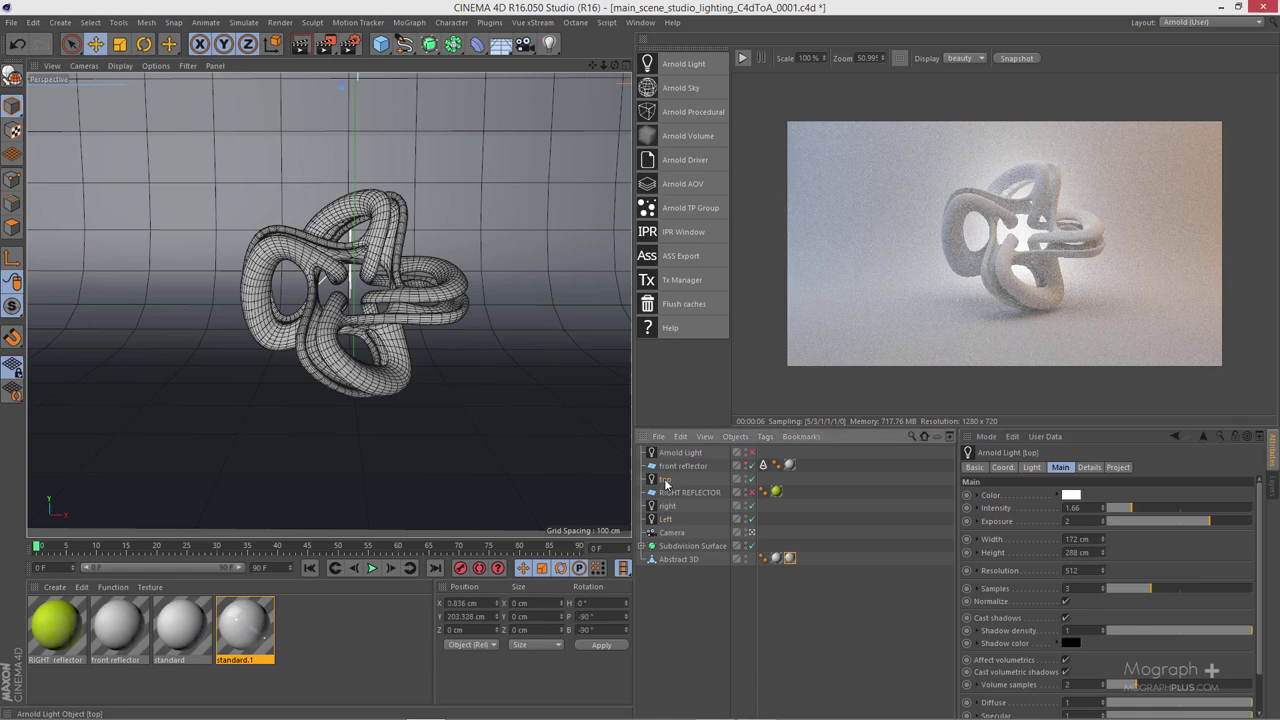
pyautogui.click(741, 59)
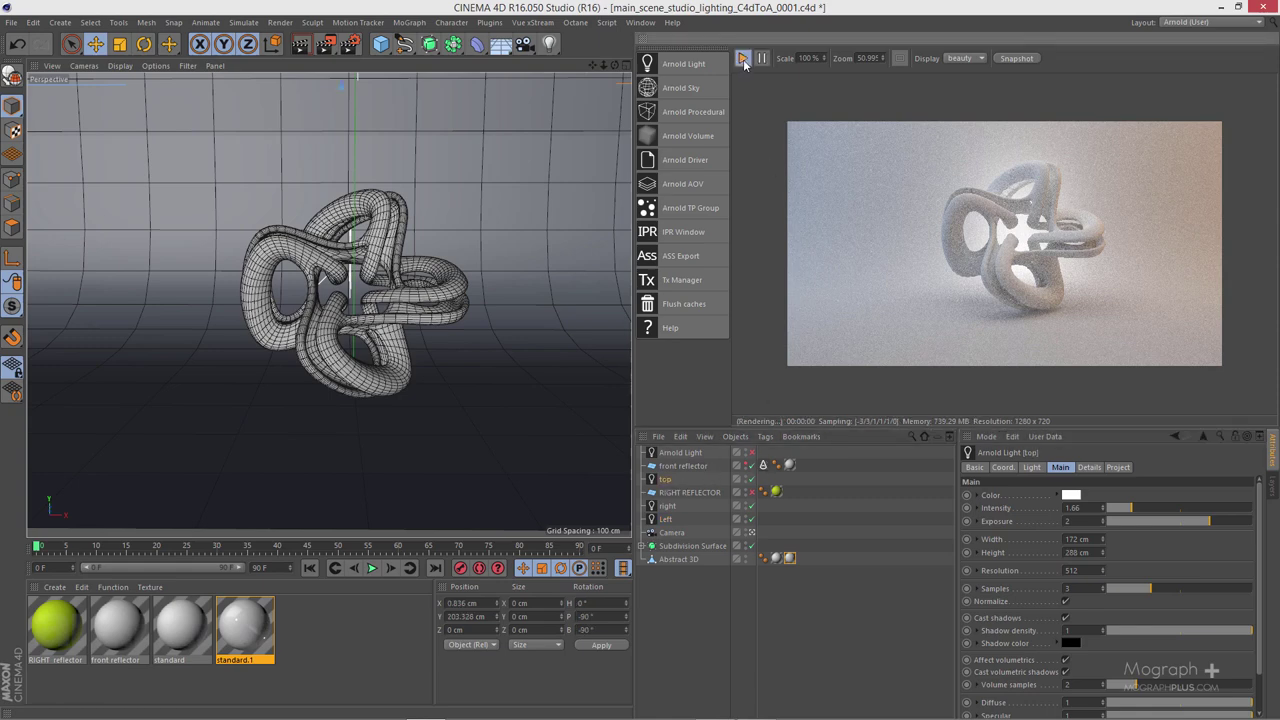
# Step: Zoom the Arnold IPR view and let it refine, then bring up the primitives palette
pyautogui.scroll(1, 887, 281)
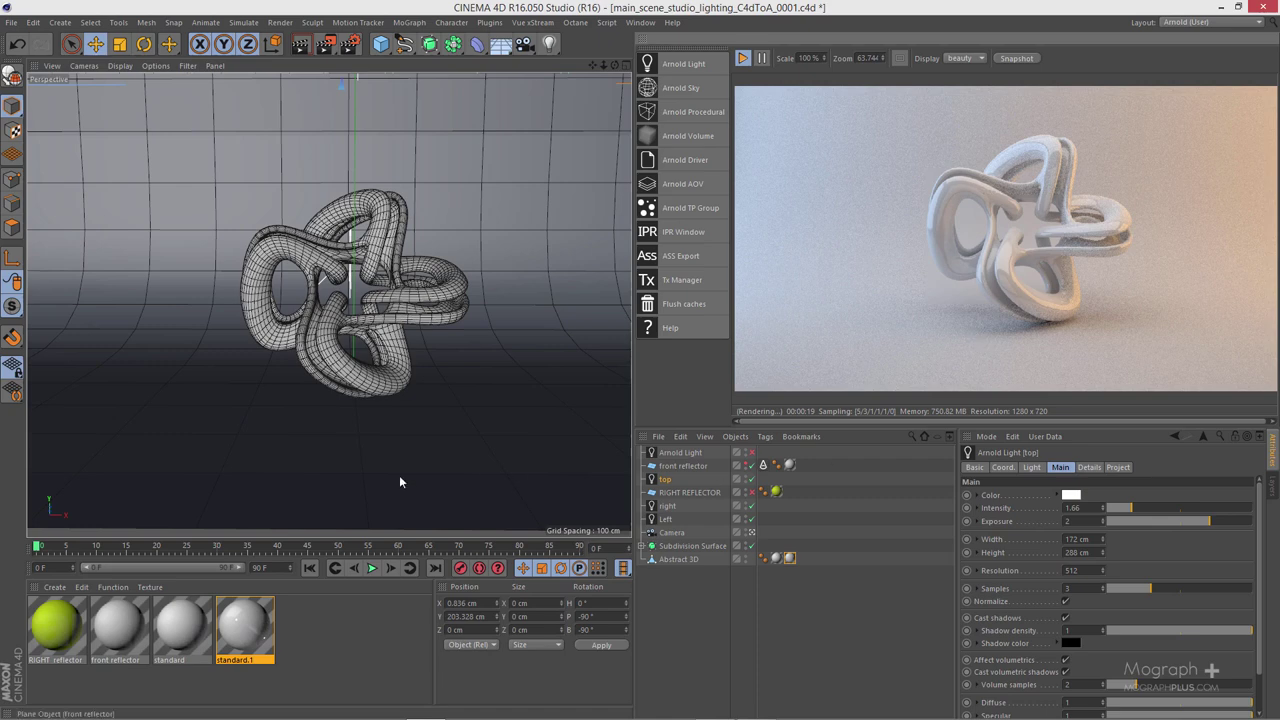
pyautogui.click(381, 44)
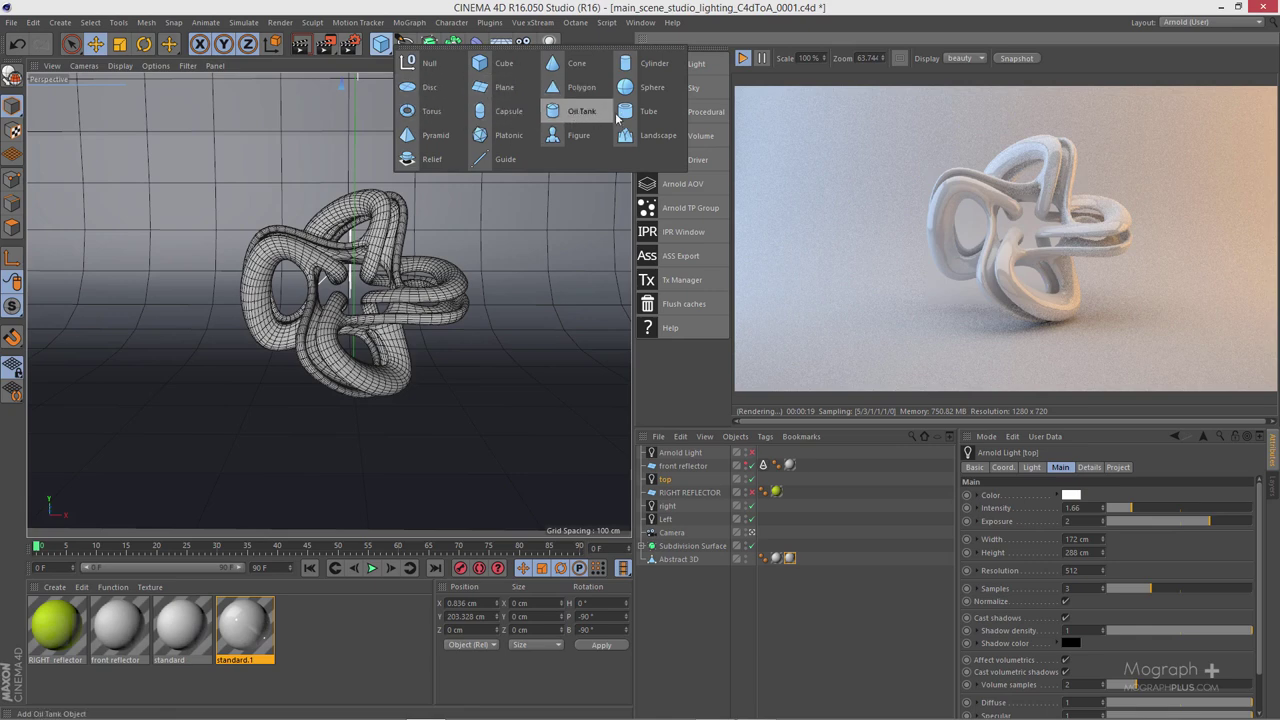
# Step: Add a sphere, scale it to about 35 cm, and place it above the floor left of the knot
pyautogui.click(648, 87)
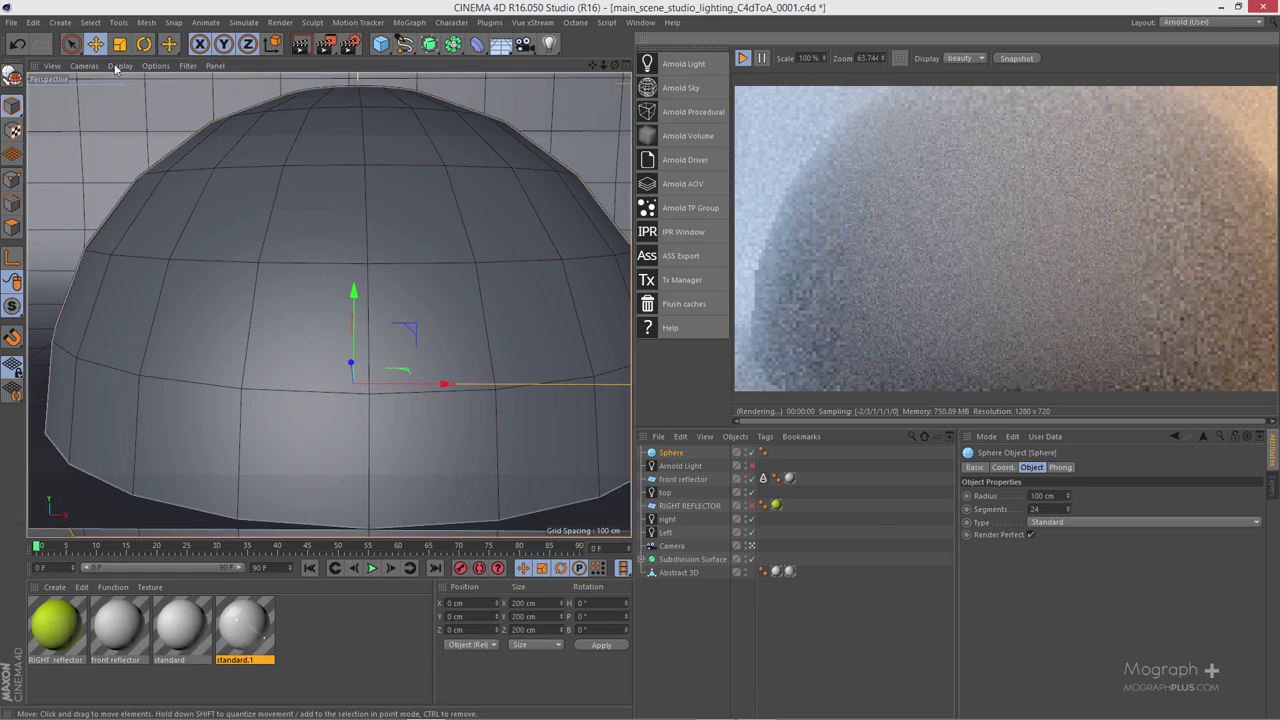
pyautogui.press('t')
pyautogui.moveTo(459, 202); pyautogui.dragTo(201, 410)
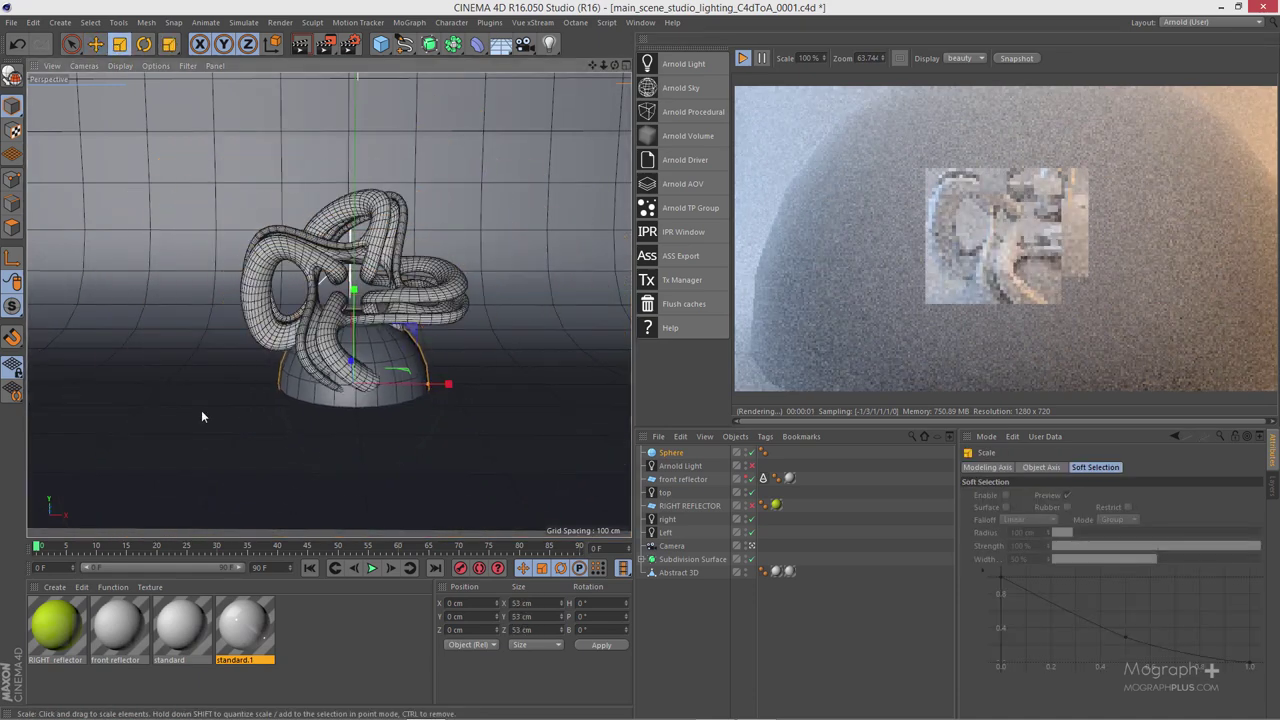
pyautogui.press('e')
pyautogui.moveTo(475, 384); pyautogui.dragTo(672, 393)
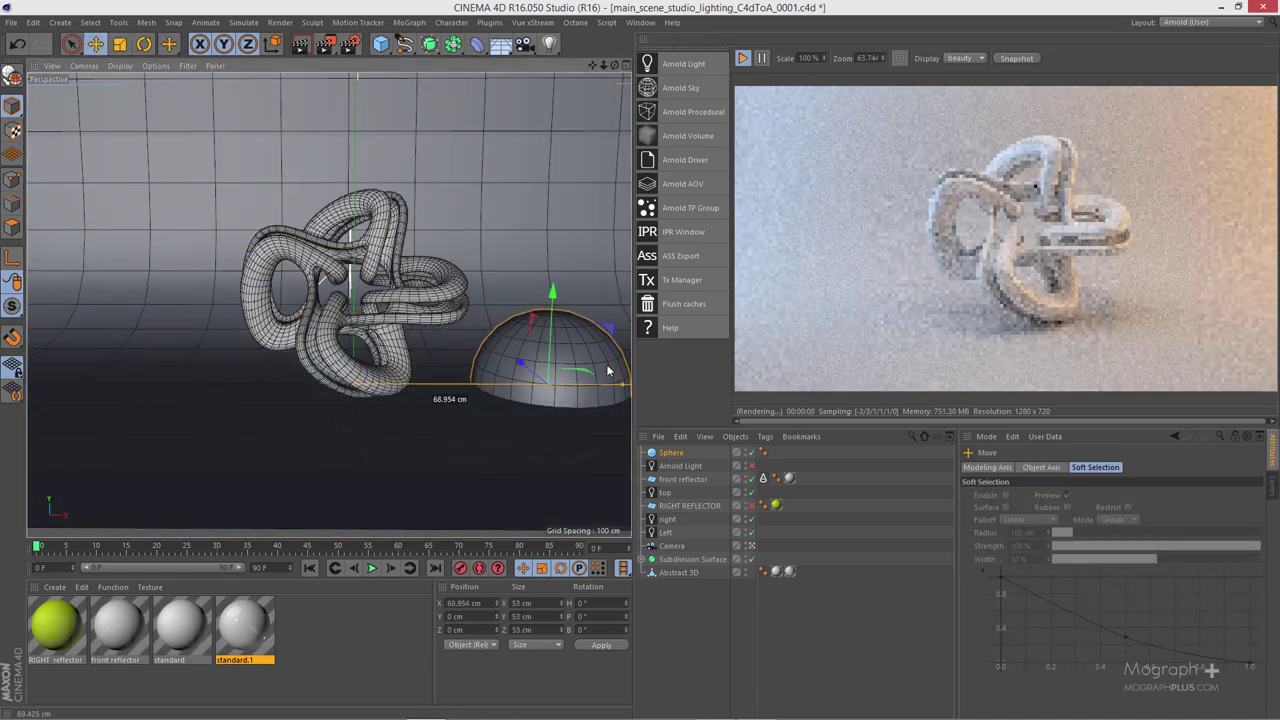
pyautogui.moveTo(551, 294); pyautogui.dragTo(540, 115)
pyautogui.moveTo(588, 219); pyautogui.dragTo(255, 232)
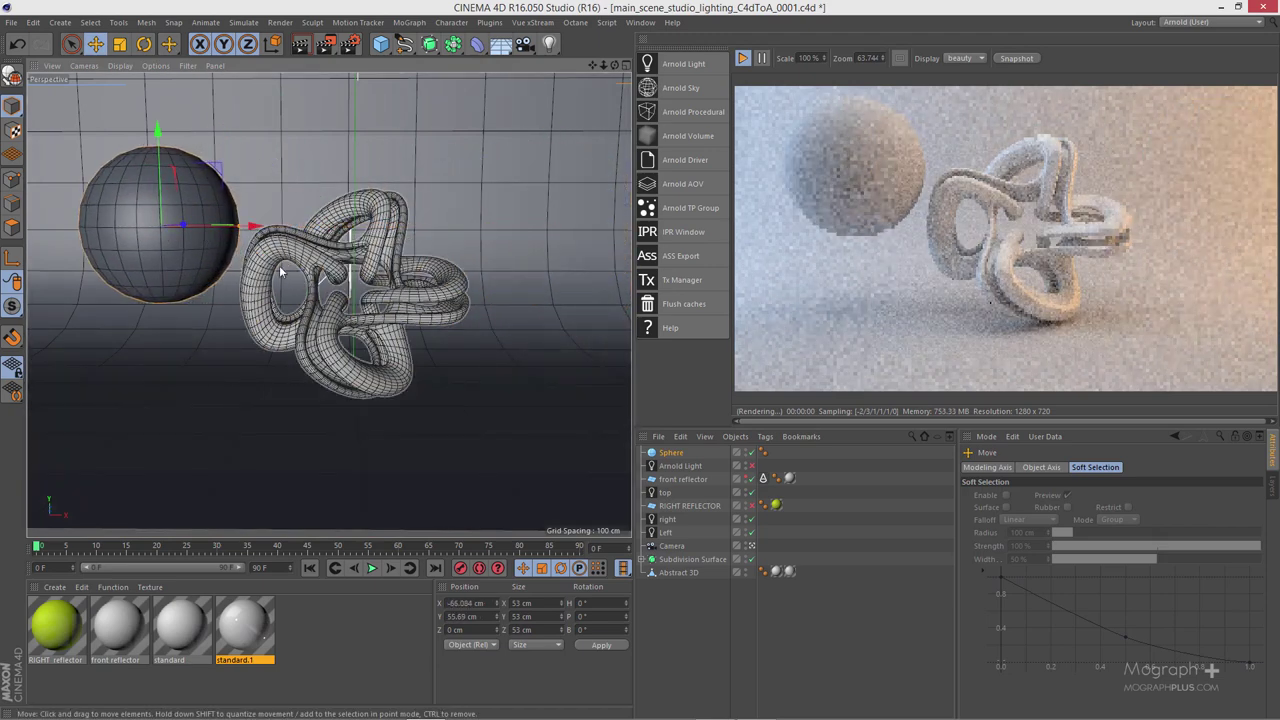
pyautogui.press('t')
pyautogui.moveTo(260, 340); pyautogui.dragTo(154, 342)
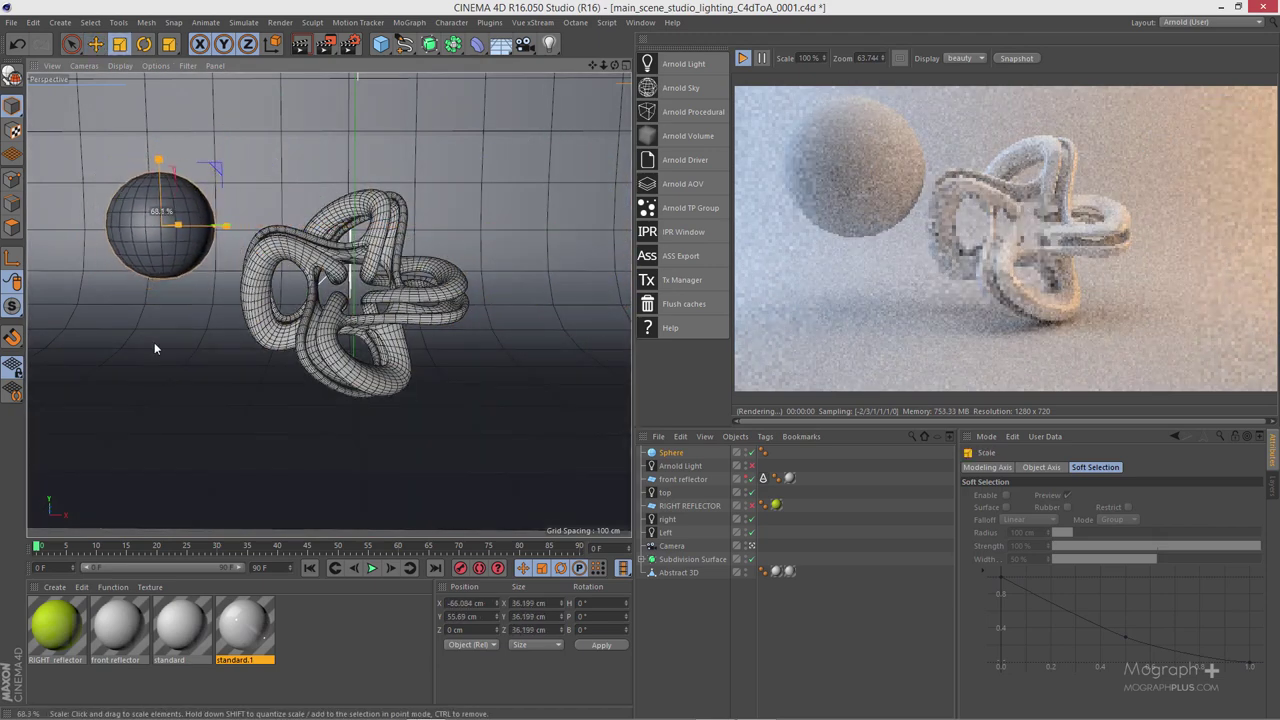
# Step: Make the sphere a visible Arnold Mesh Light, then minimize Cinema 4D
pyautogui.rightClick(670, 452)
pyautogui.moveTo(810, 219)
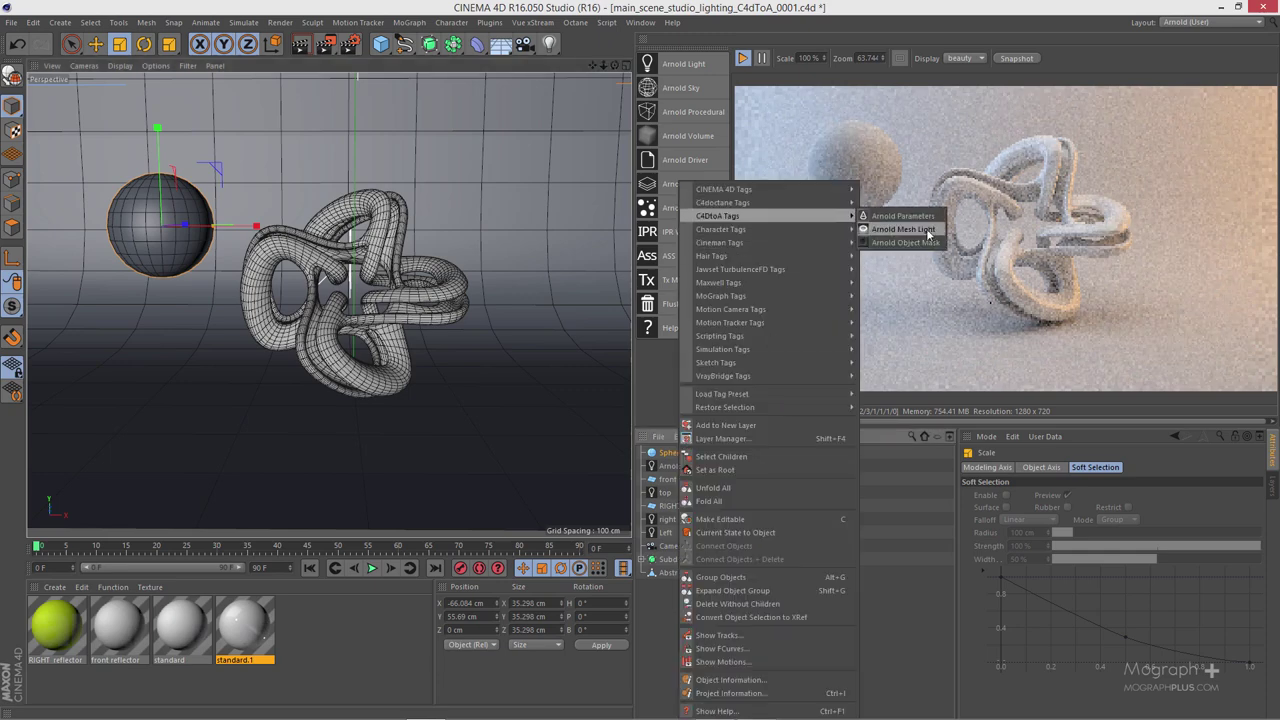
pyautogui.click(890, 229)
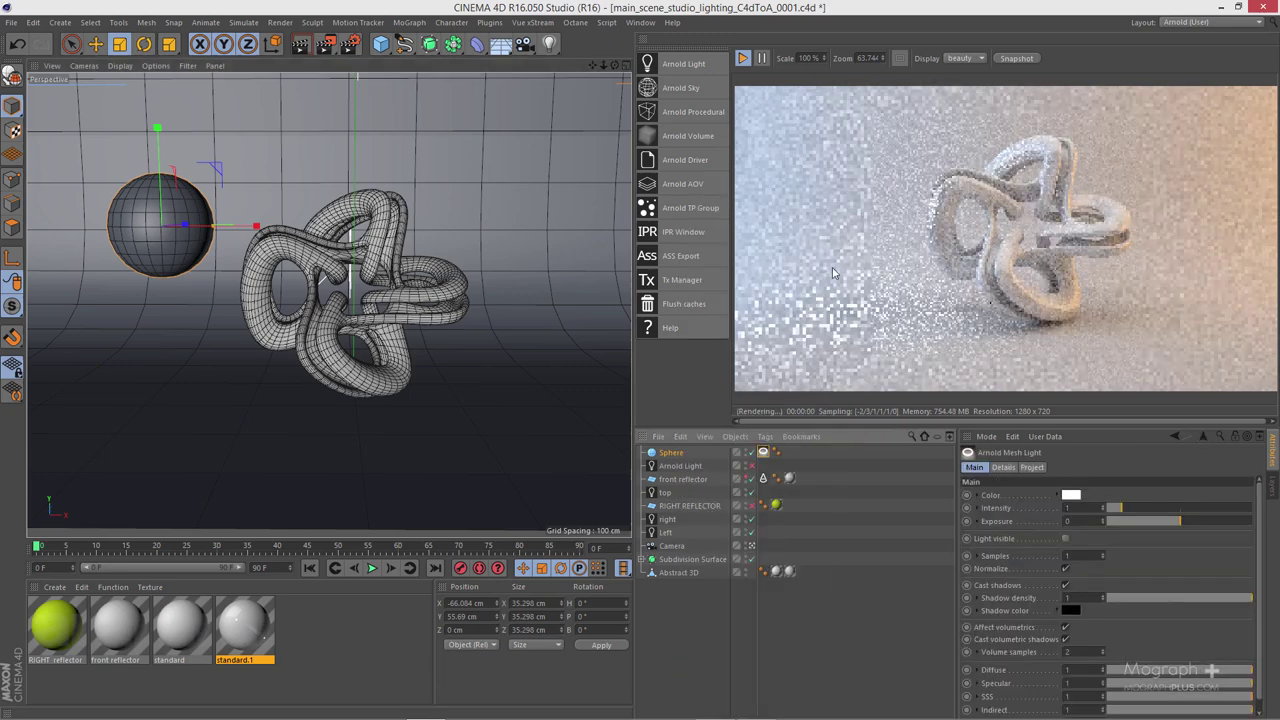
pyautogui.click(1065, 539)
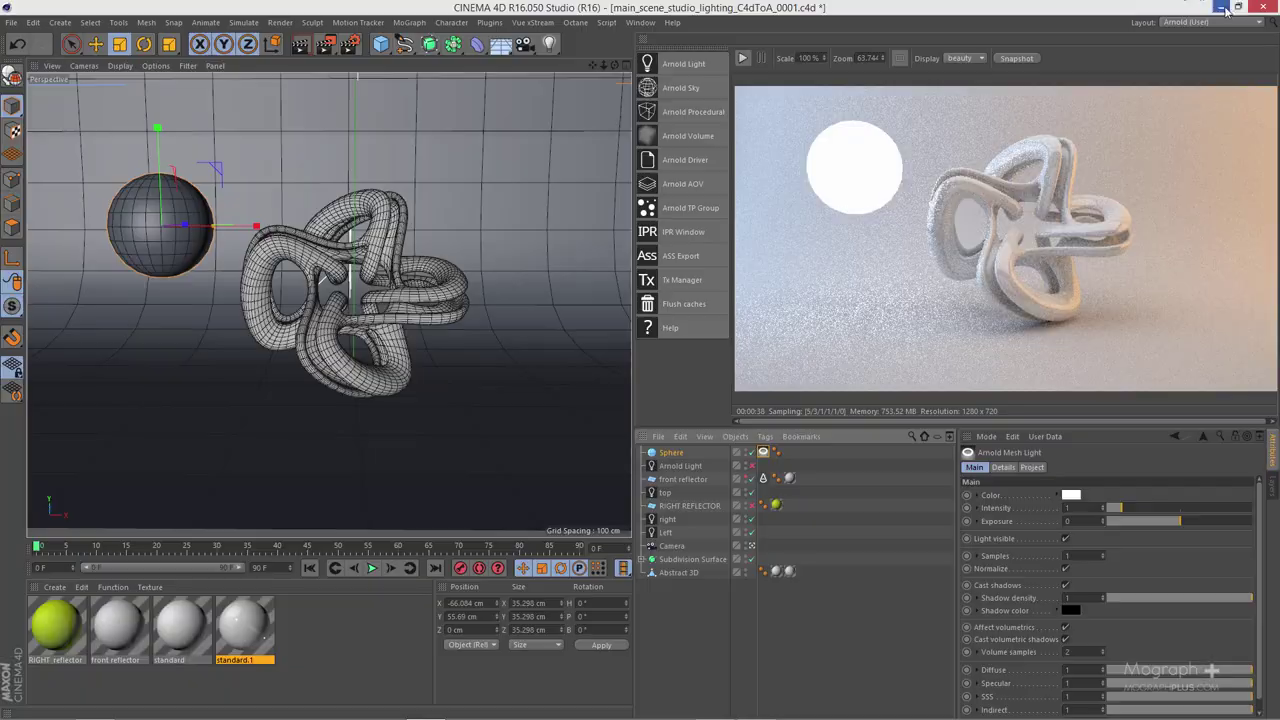
pyautogui.click(1221, 7)
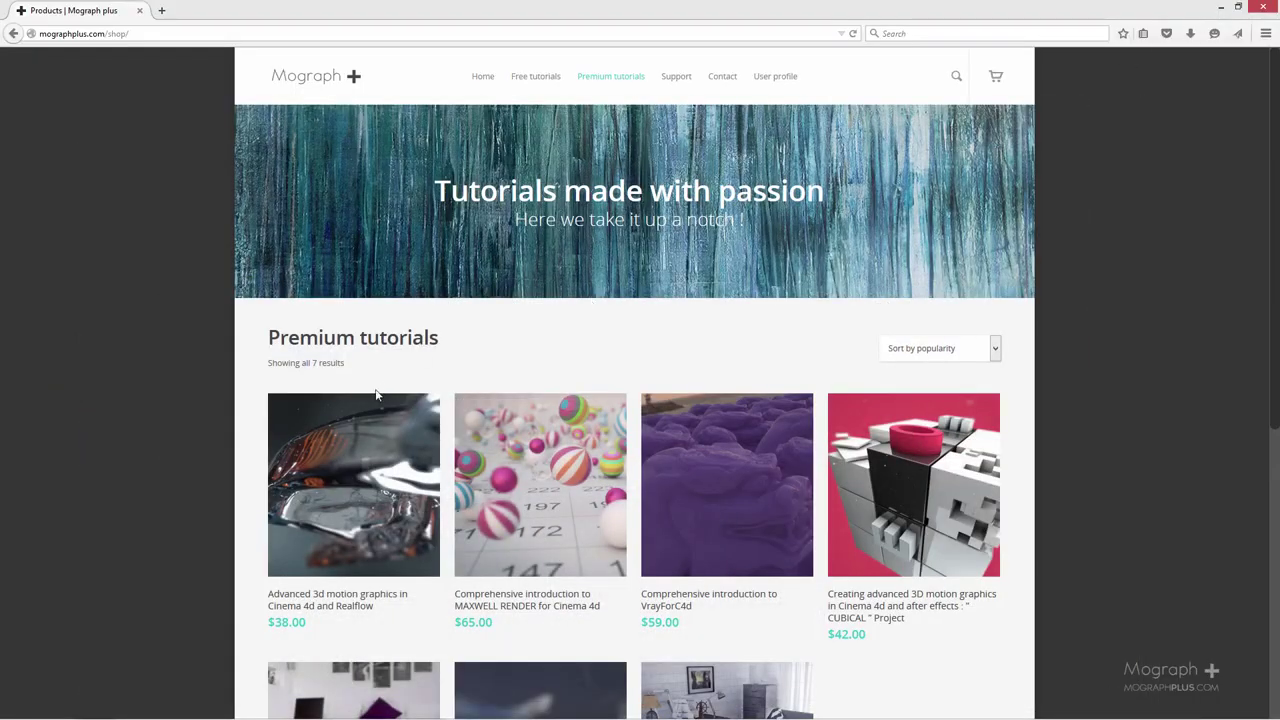
pyautogui.scroll(-3, 224, 445)
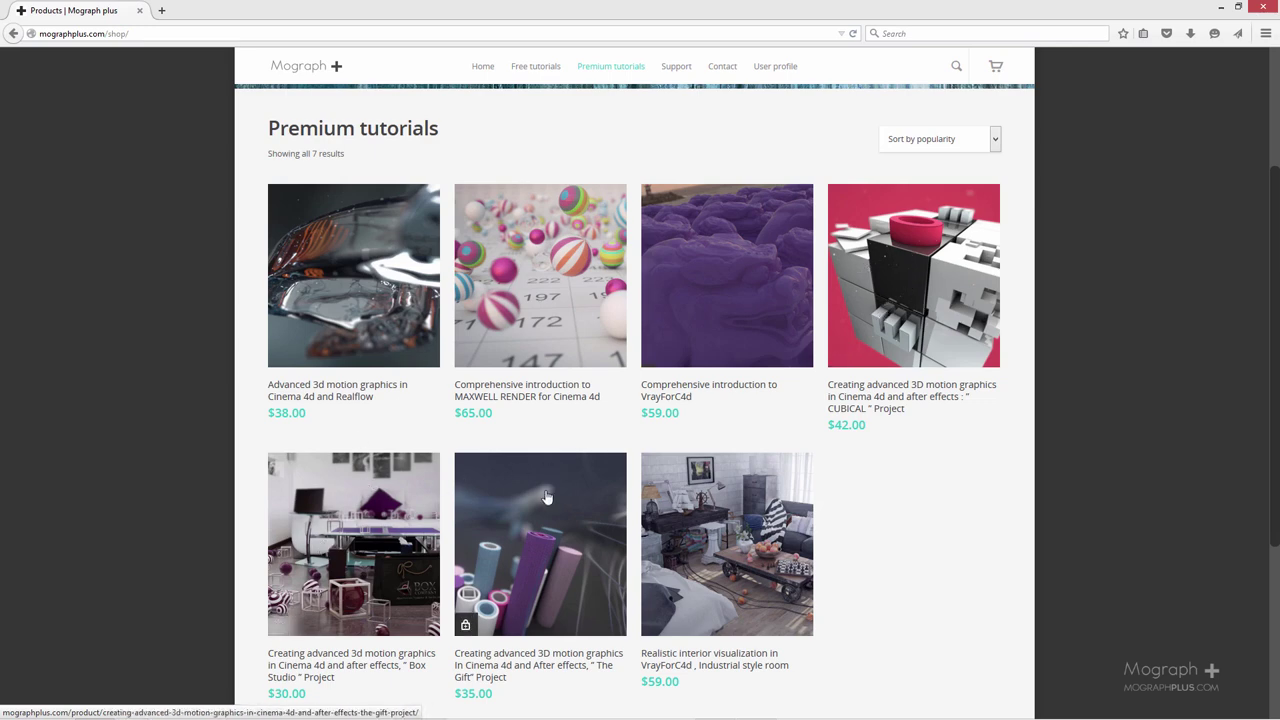
pyautogui.scroll(-2, 545, 502)
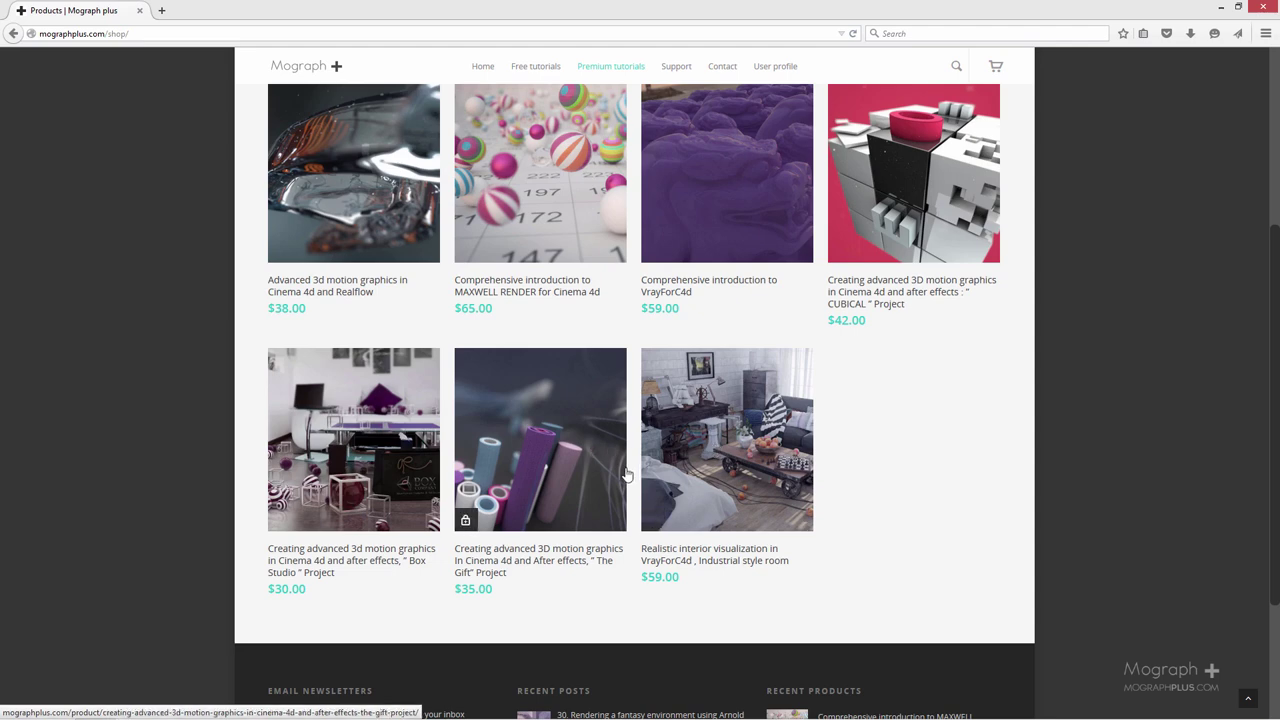
pyautogui.scroll(-4, 650, 440)
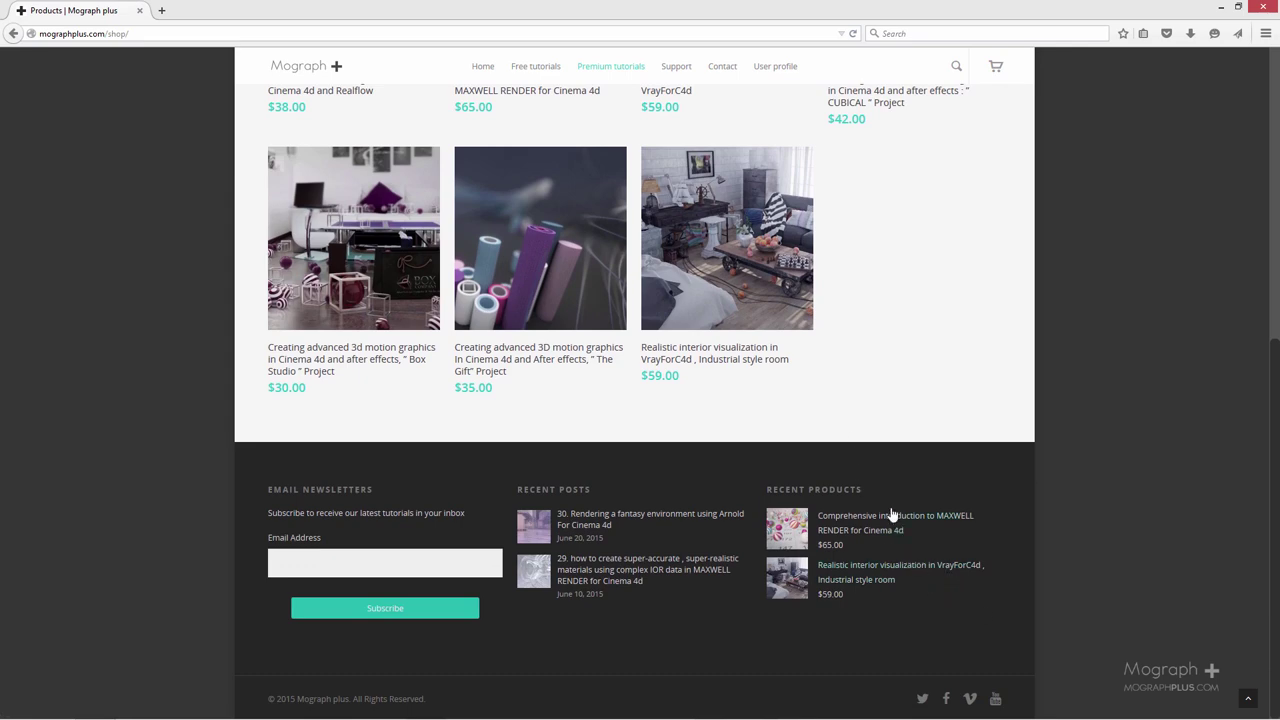
pyautogui.scroll(3, 818, 437)
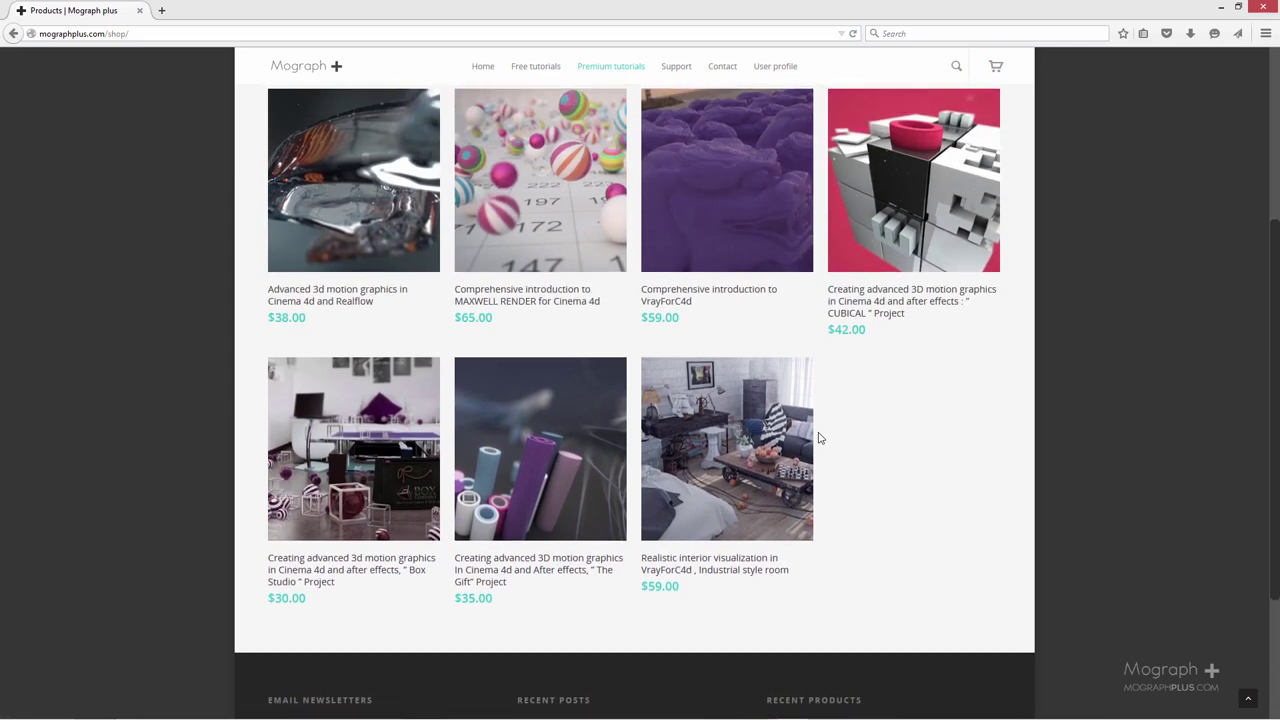
pyautogui.scroll(5, 818, 437)
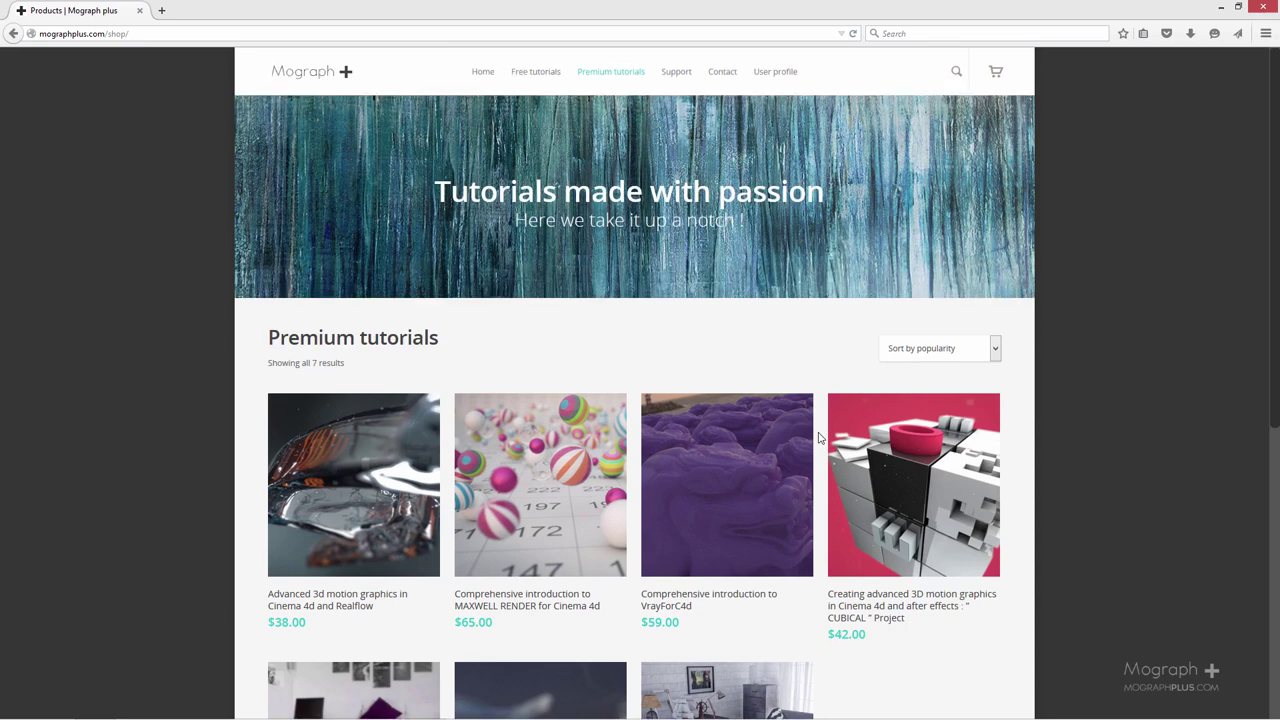